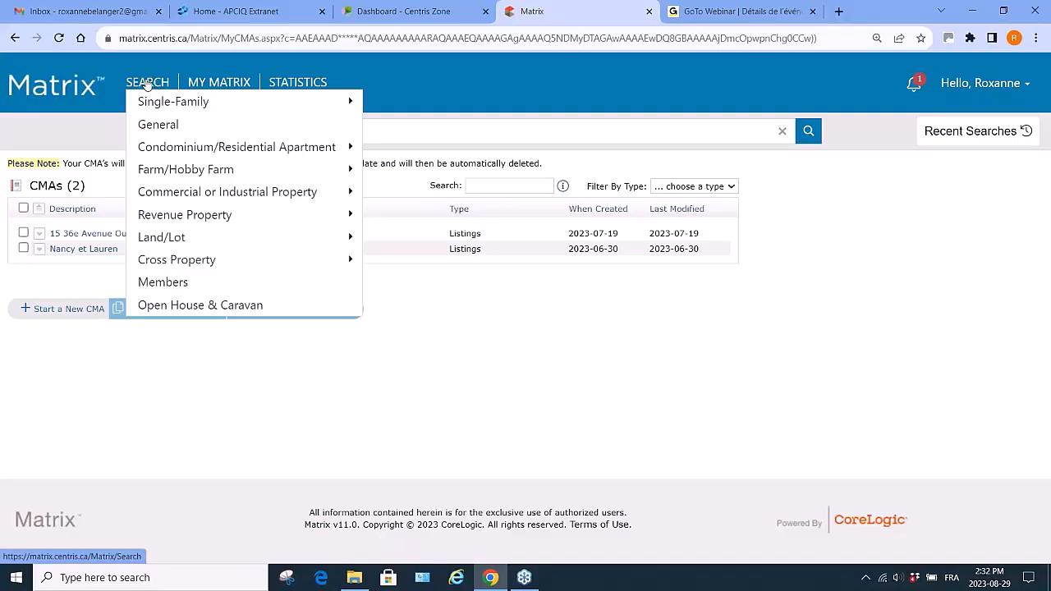
# - Run a general Single-Family search limited to the Laval (Chomedey) municipality and display the results
pyautogui.click(146, 84)
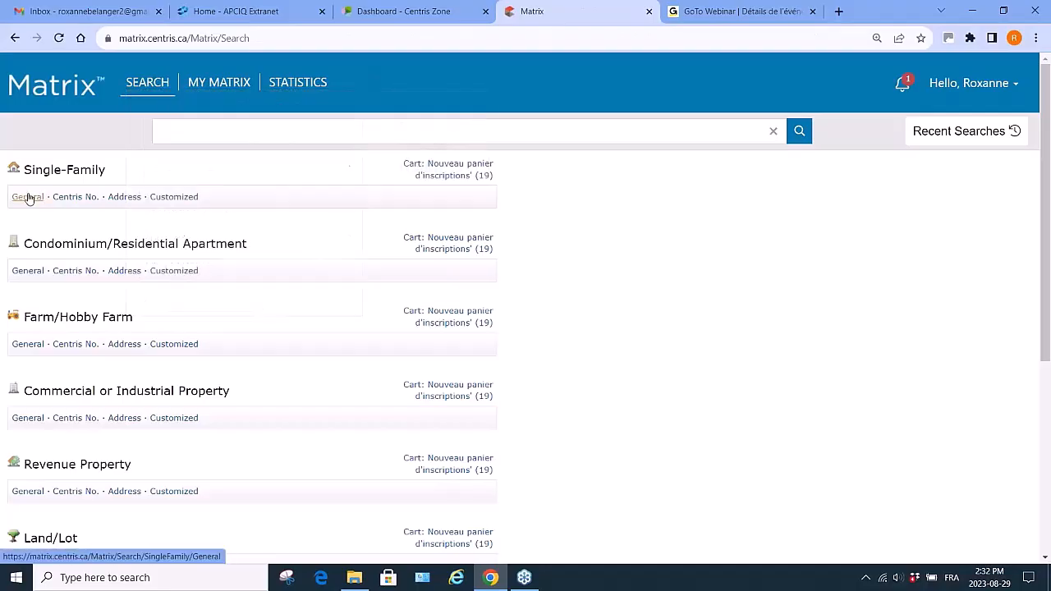
pyautogui.click(27, 197)
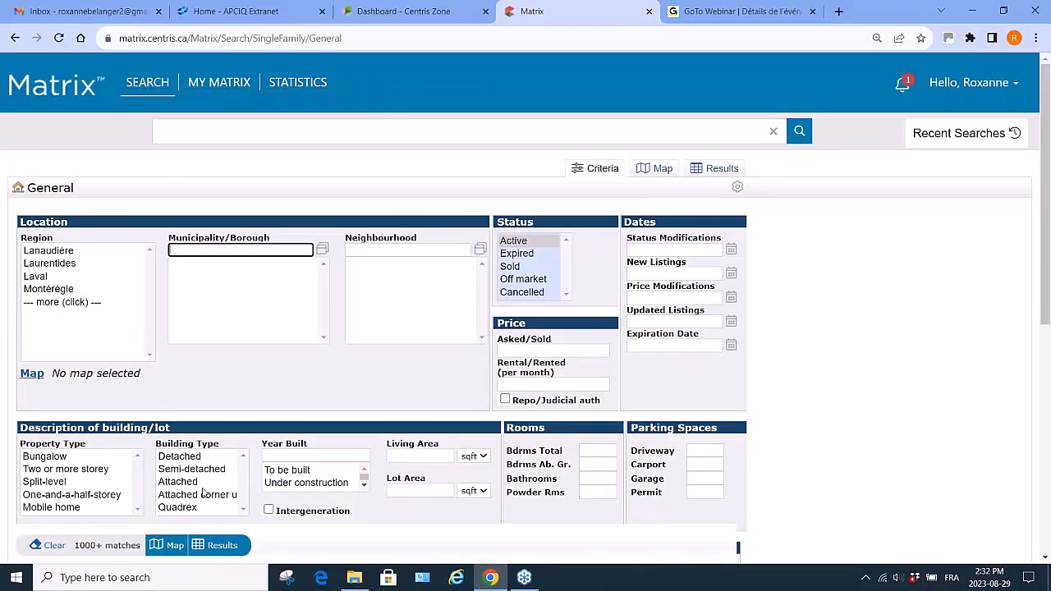
pyautogui.click(43, 278)
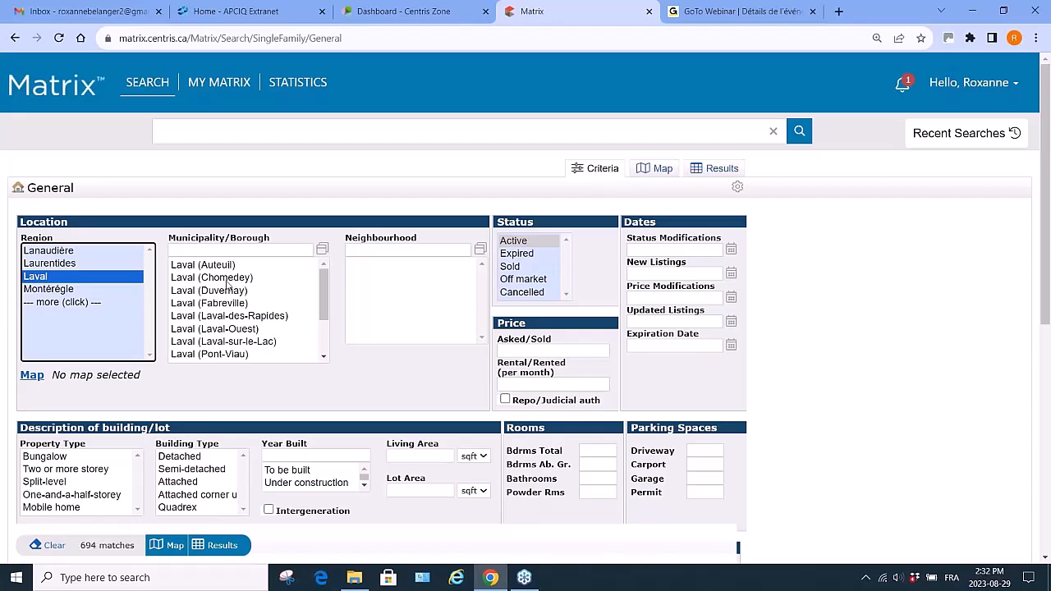
pyautogui.click(228, 279)
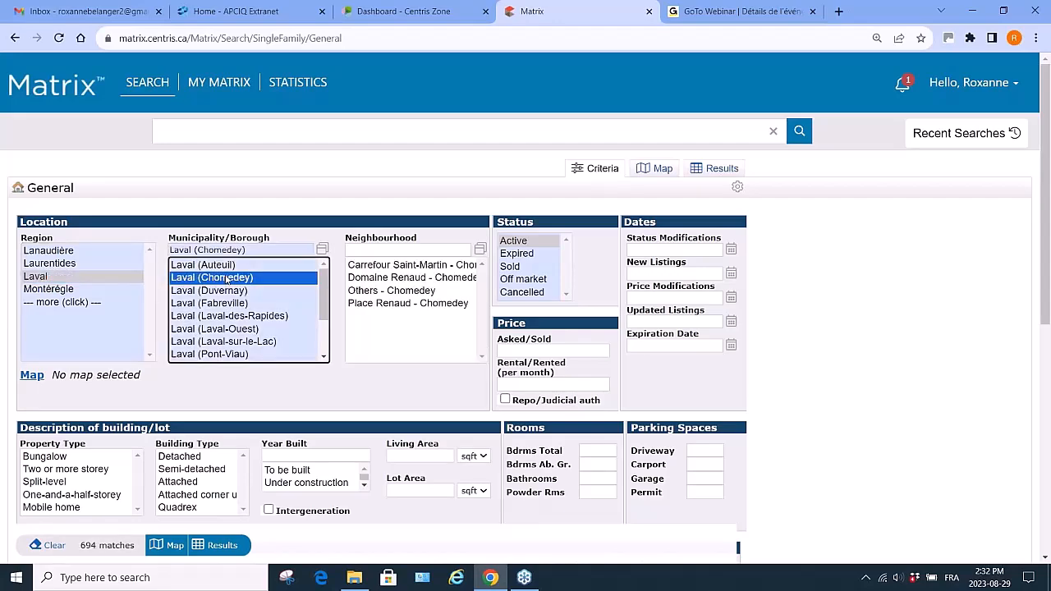
pyautogui.click(219, 546)
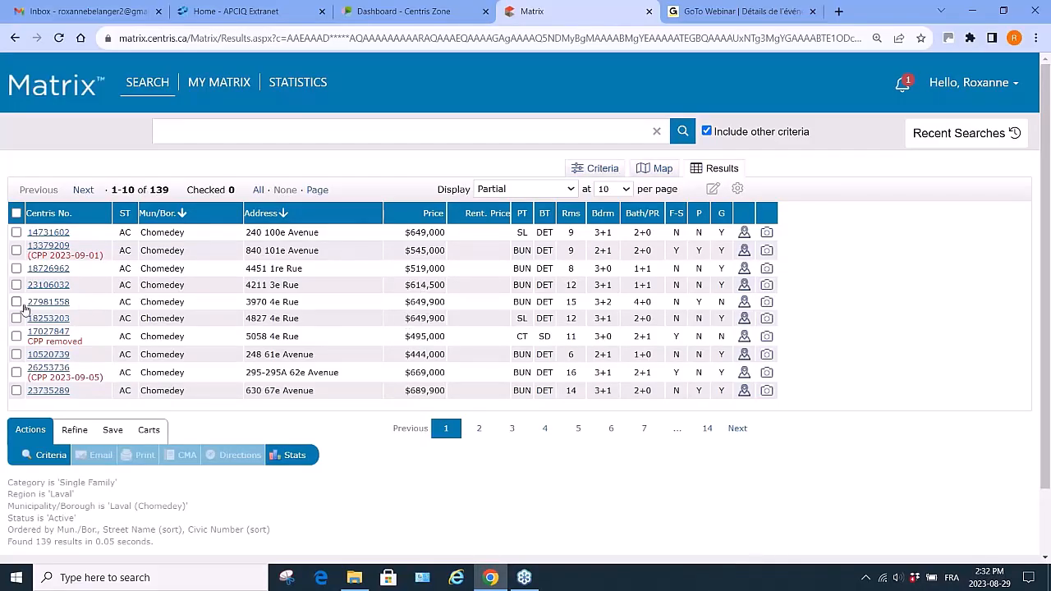
# - Start a new CMA from the CMA list and open the form for creating a new contact
pyautogui.moveTo(223, 88)
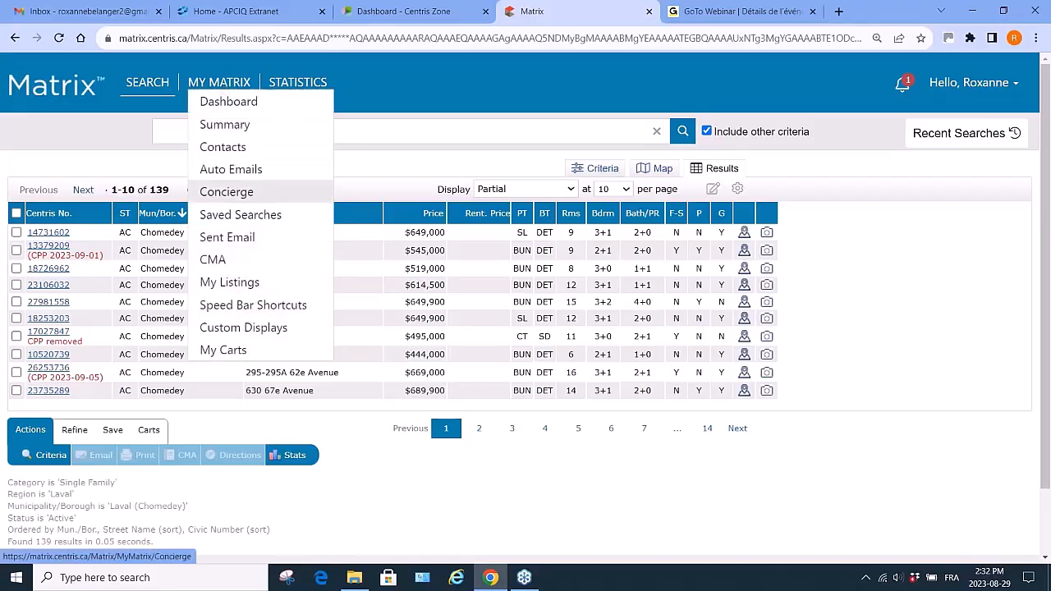
pyautogui.click(218, 261)
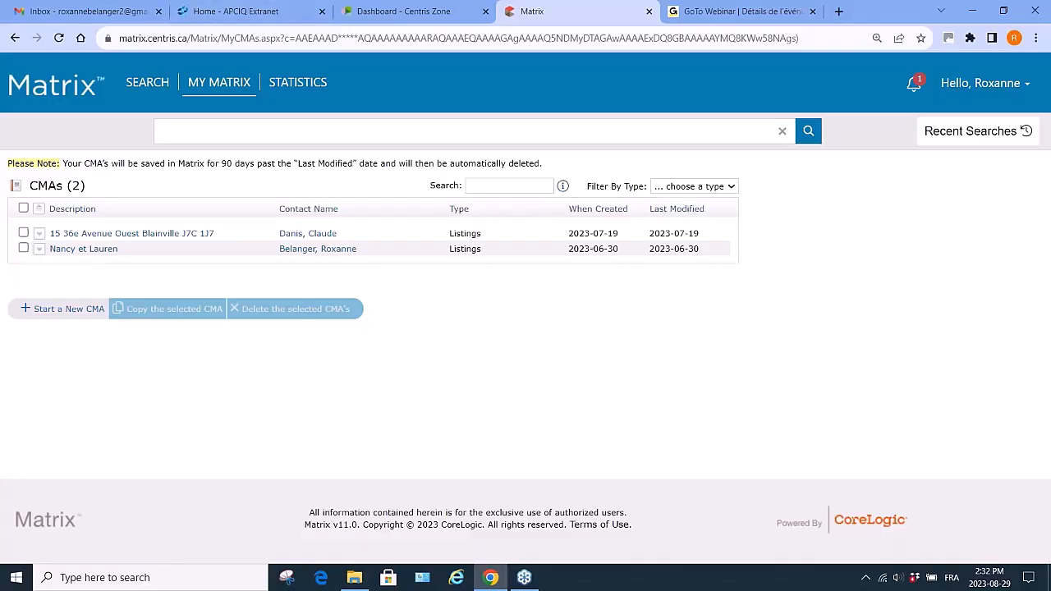
pyautogui.click(69, 309)
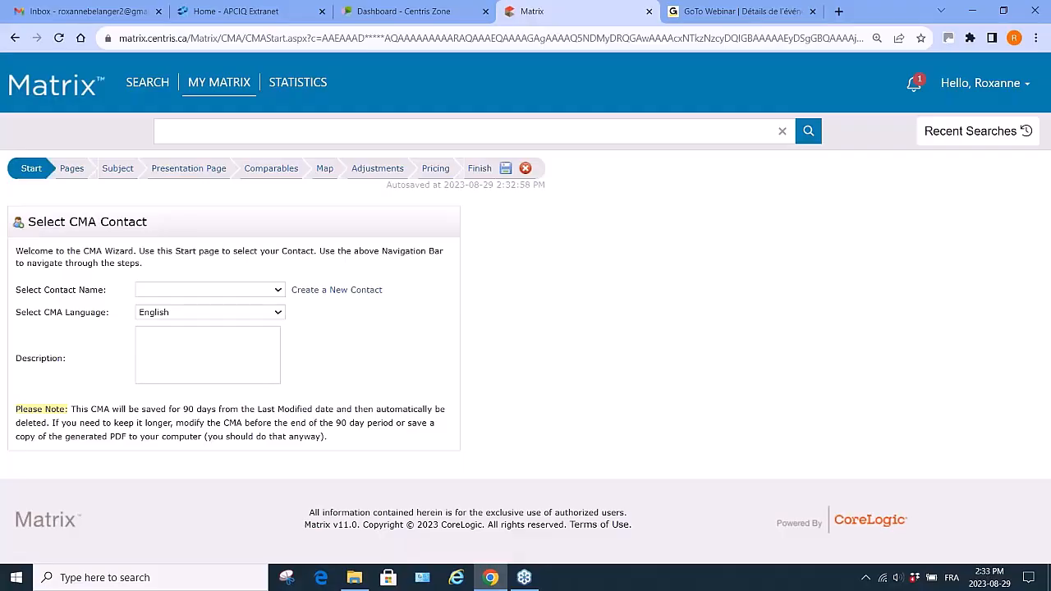
pyautogui.click(327, 291)
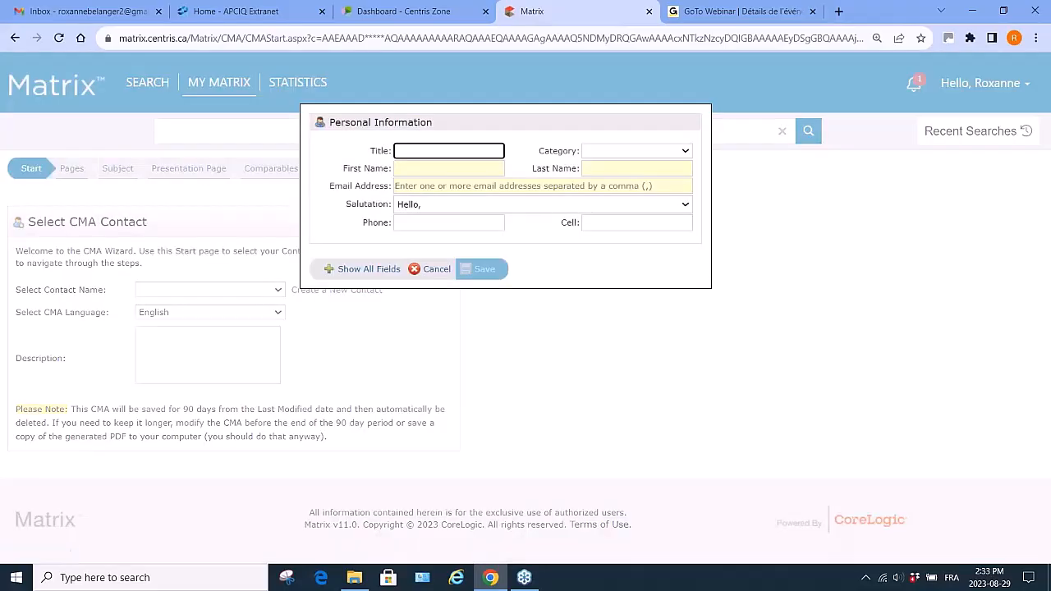
# - Enter first name test, last name CMA and the contact's e-mail address, then save the contact
pyautogui.click(424, 168)
pyautogui.write('test')
pyautogui.press('Tab')
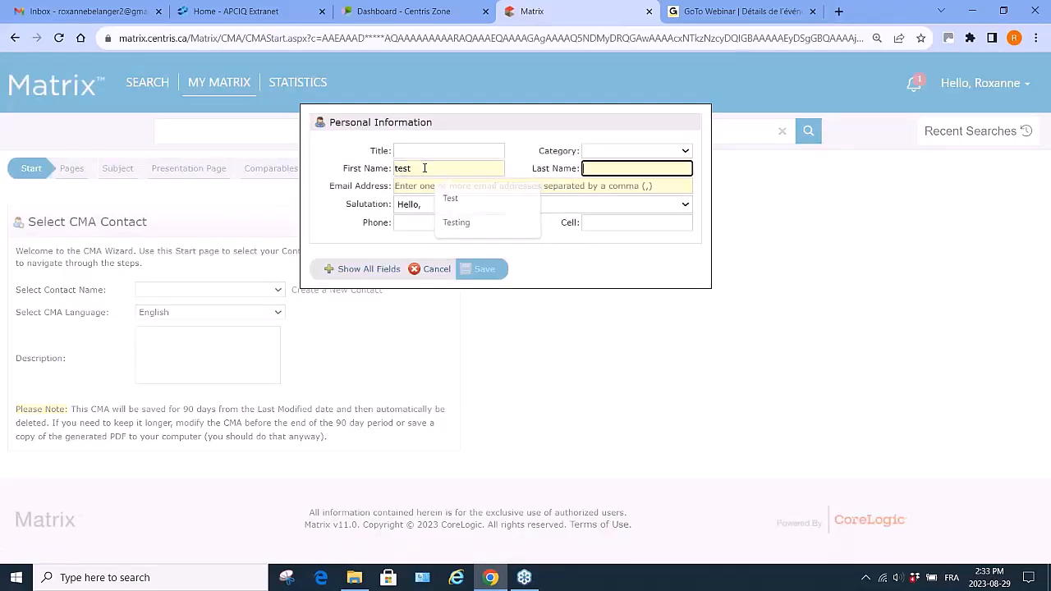
pyautogui.write('CMA')
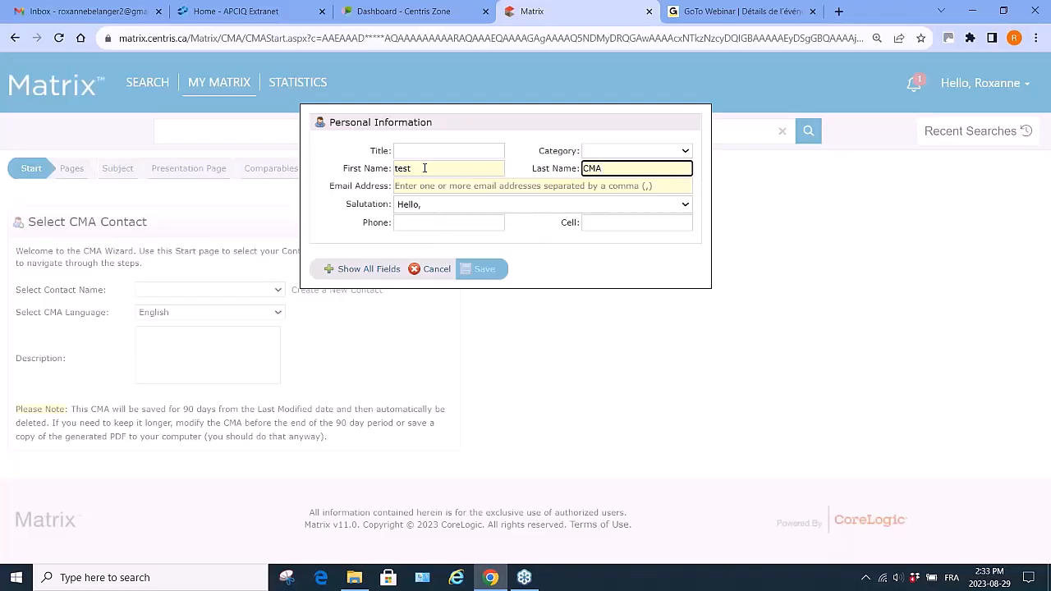
pyautogui.press('Tab')
pyautogui.write('ro')
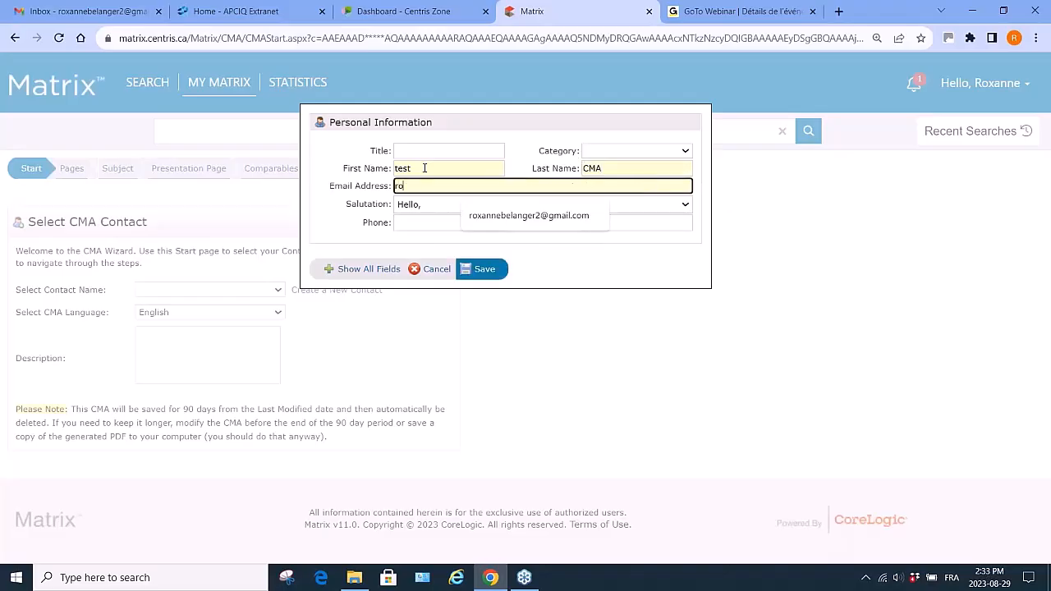
pyautogui.click(532, 217)
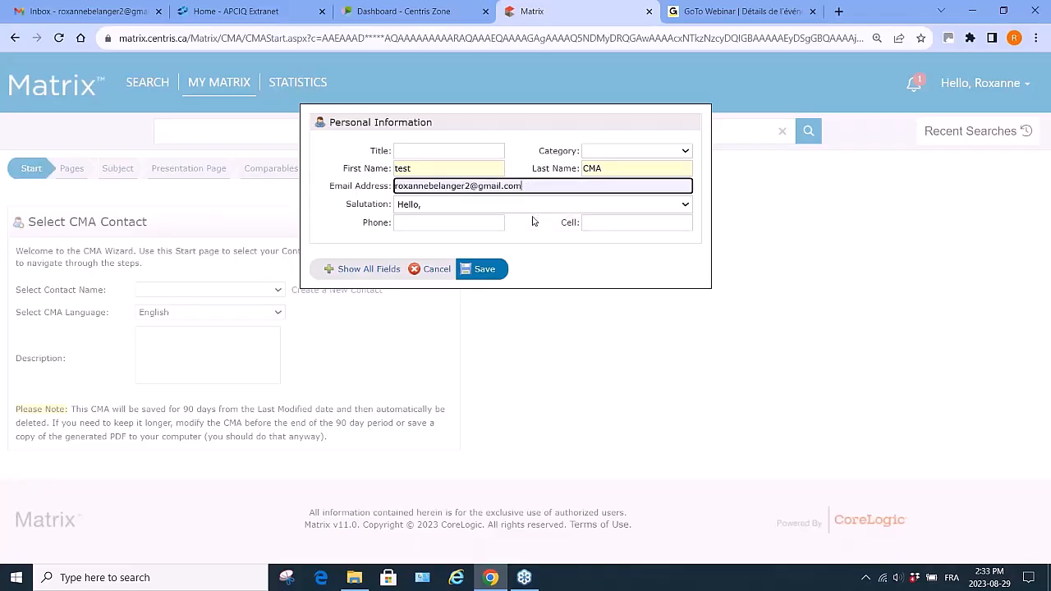
pyautogui.click(484, 271)
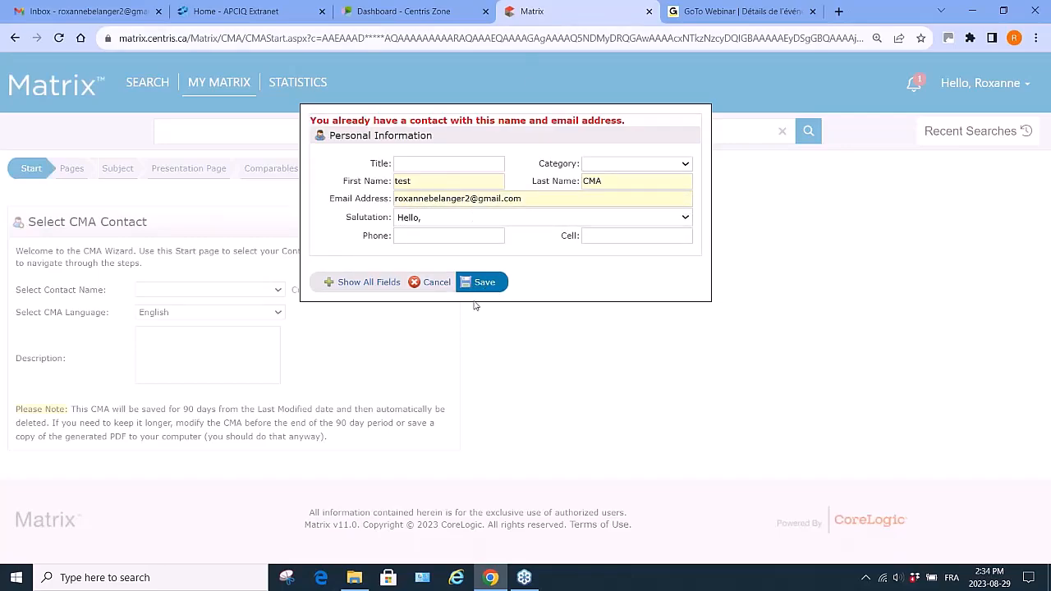
# - Change the contact's first name to CMA and last name to Test, then save it
pyautogui.doubleClick(415, 181)
pyautogui.write('CMA')
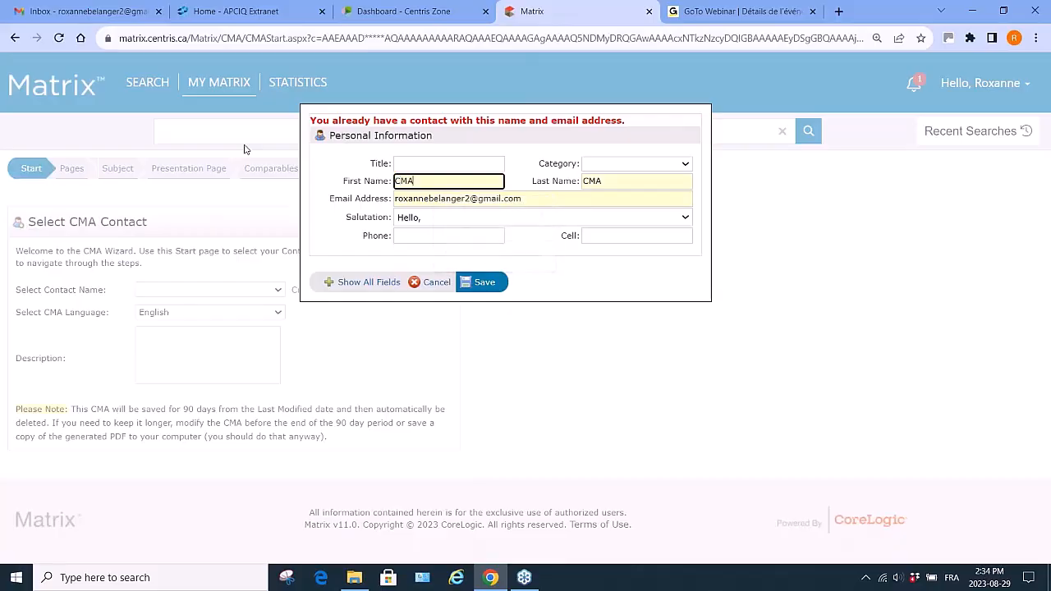
pyautogui.press('Tab')
pyautogui.write('Test')
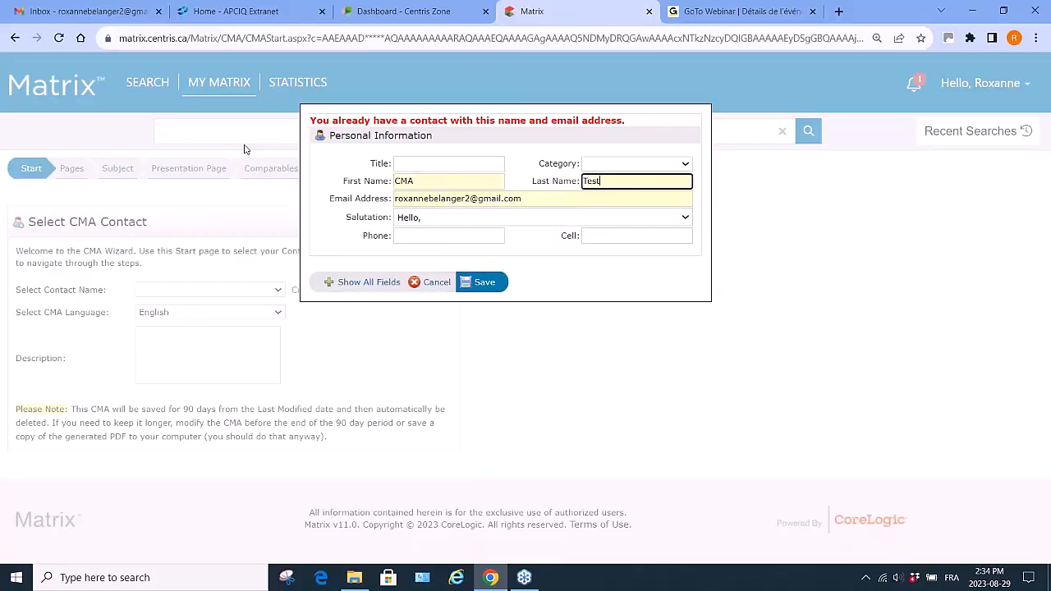
pyautogui.click(486, 284)
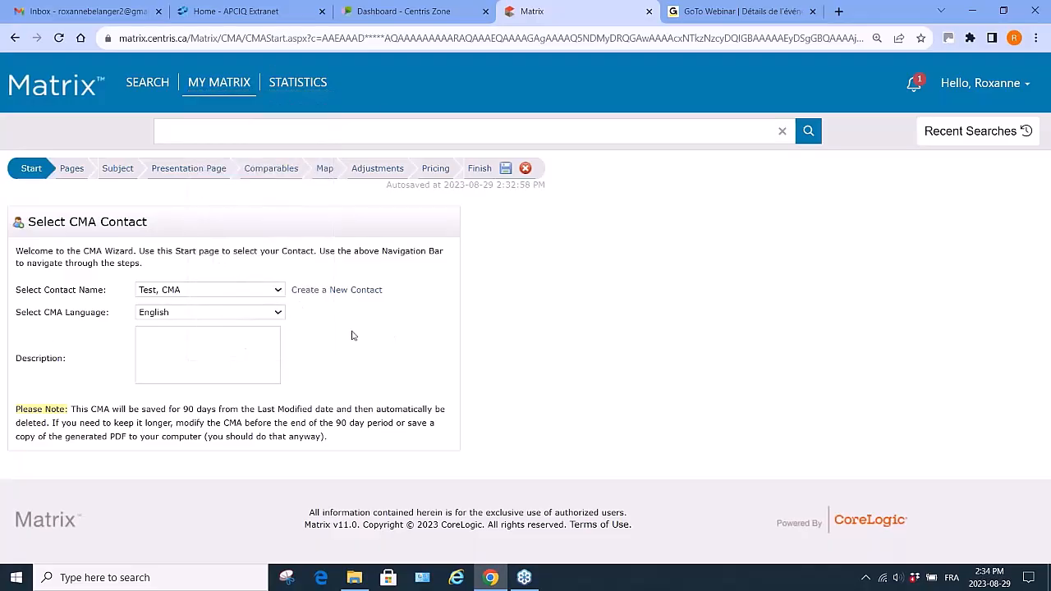
# - Fill the CMA description with the client's name, street address and city on three lines
pyautogui.click(222, 335)
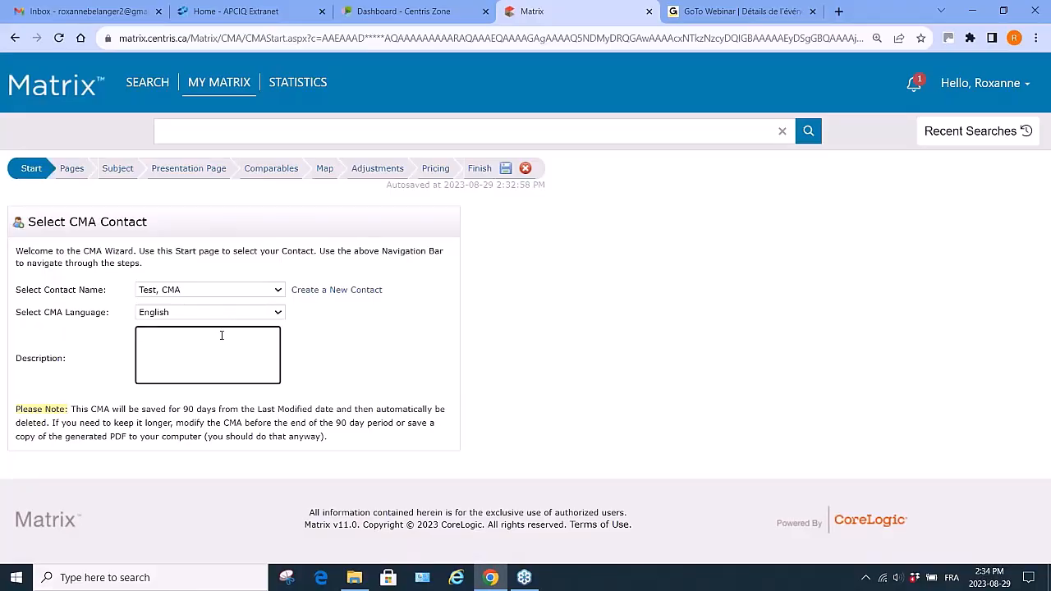
pyautogui.write('Mr')
pyautogui.write(' Smih')
pyautogui.write('h')
pyautogui.write('123 Appl')
pyautogui.write('e St.')
pyautogui.press('Return')
pyautogui.write('sed')
pyautogui.press('BackSpace')
pyautogui.press('BackSpace')
pyautogui.press('BackSpace')
pyautogui.write('Beaconsfield')
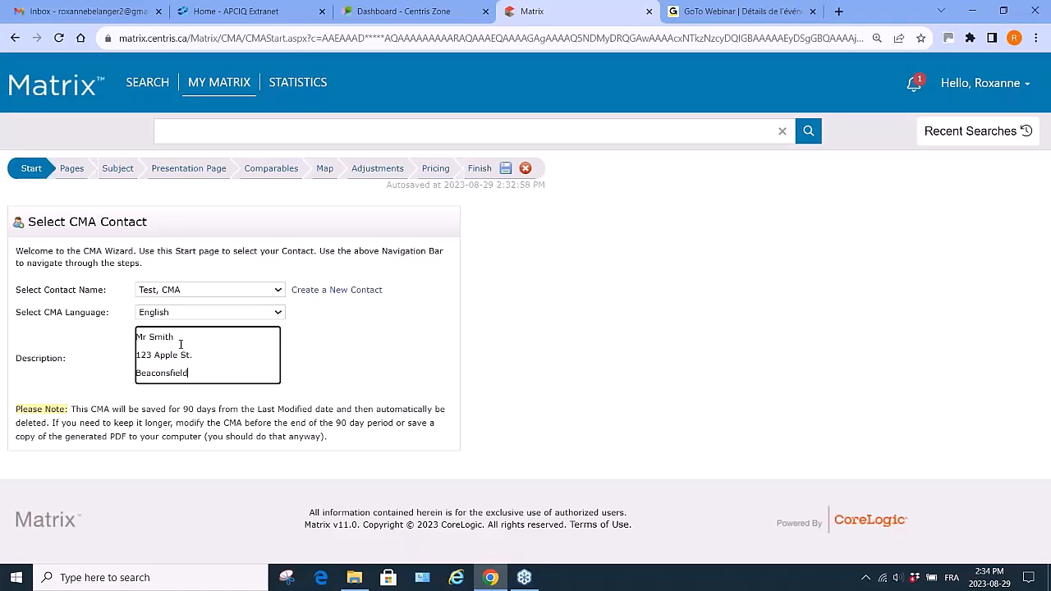
# - In the Pages step, add the Single-Family pages UNI - Asked Price Vs Selling Price, UNI - Details and Adjustments of Comparables and UNI - Pricing
pyautogui.click(73, 170)
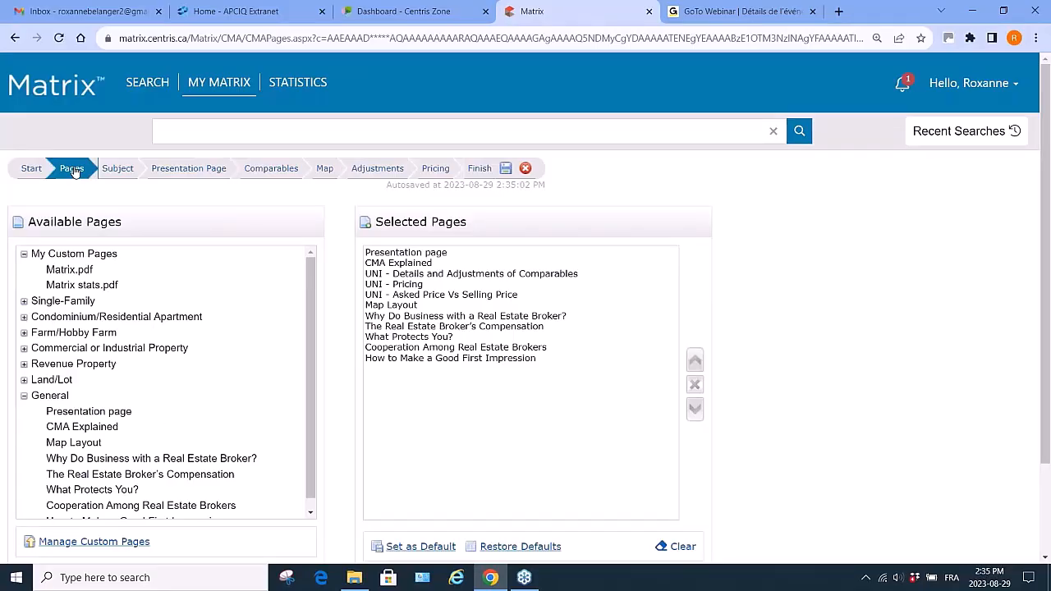
pyautogui.click(64, 302)
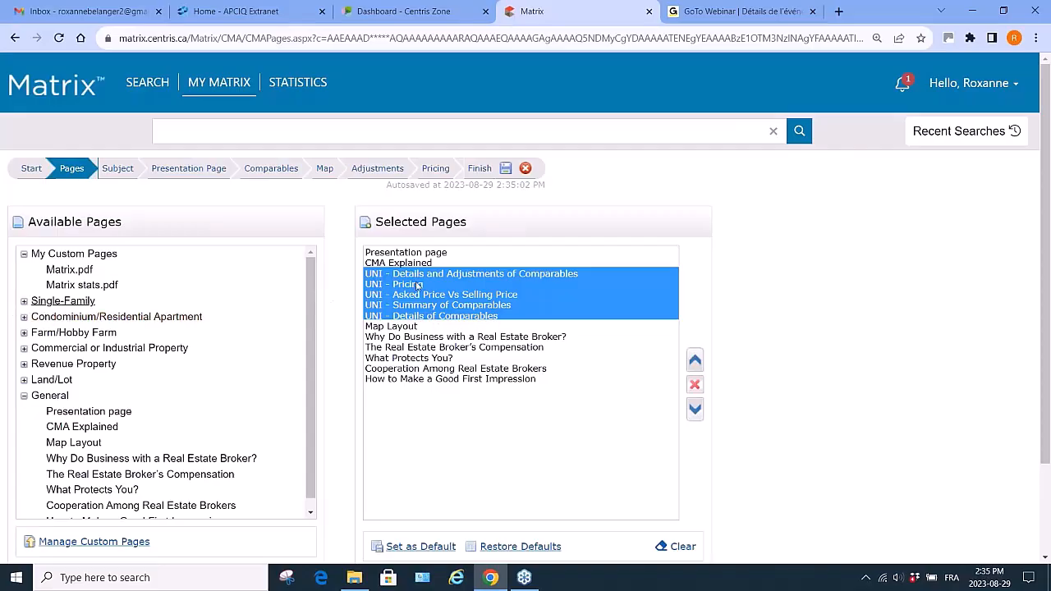
pyautogui.click(695, 385)
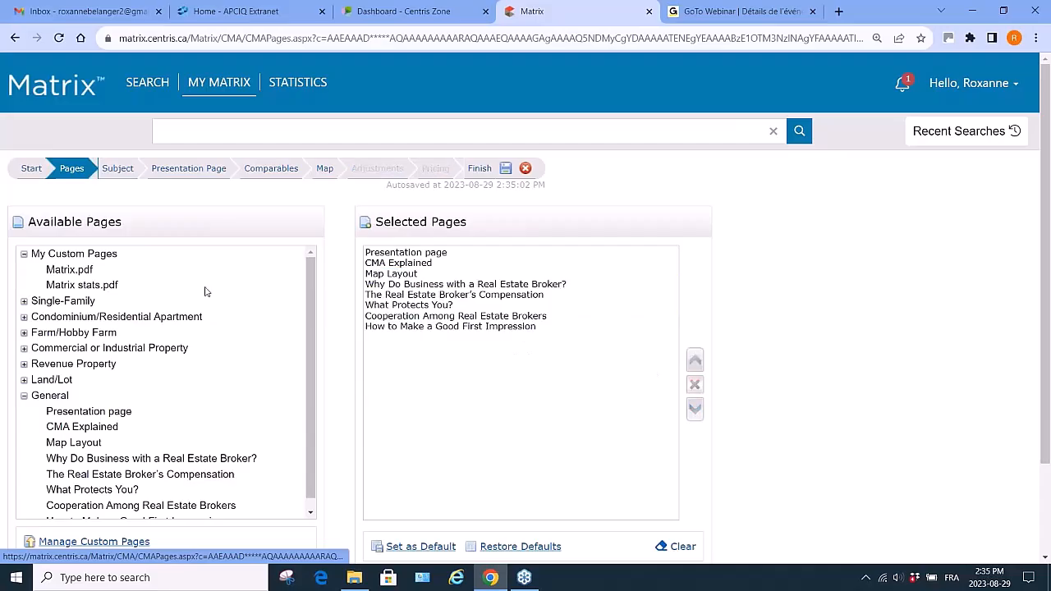
pyautogui.click(24, 301)
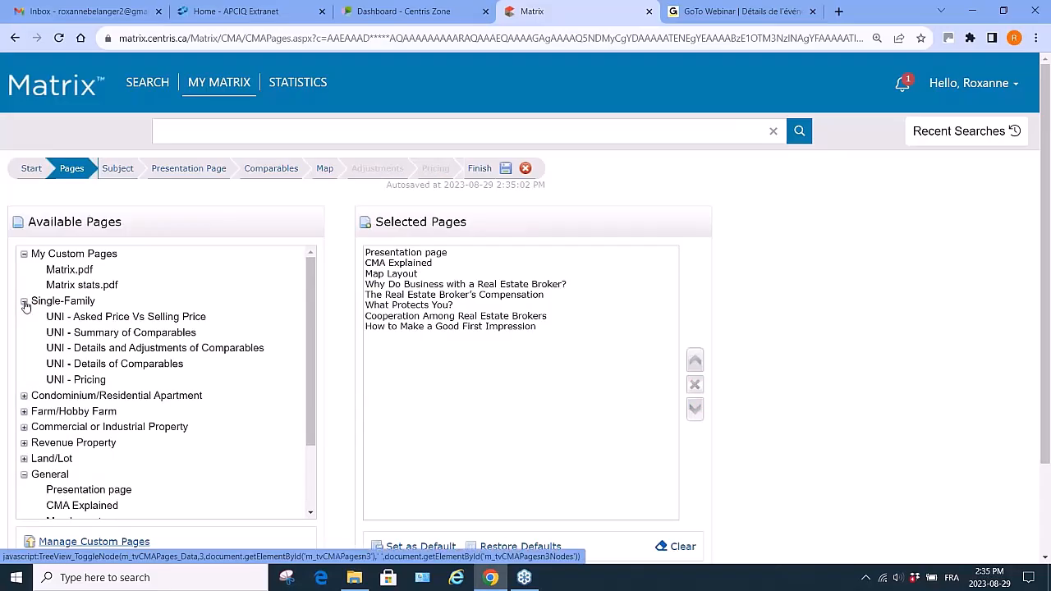
pyautogui.click(111, 317)
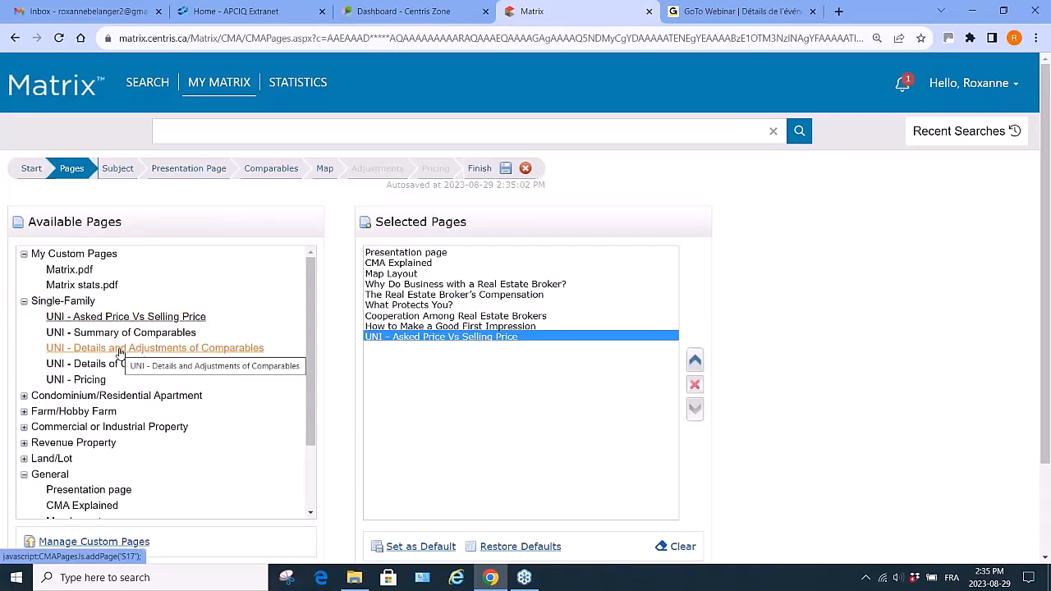
pyautogui.click(121, 348)
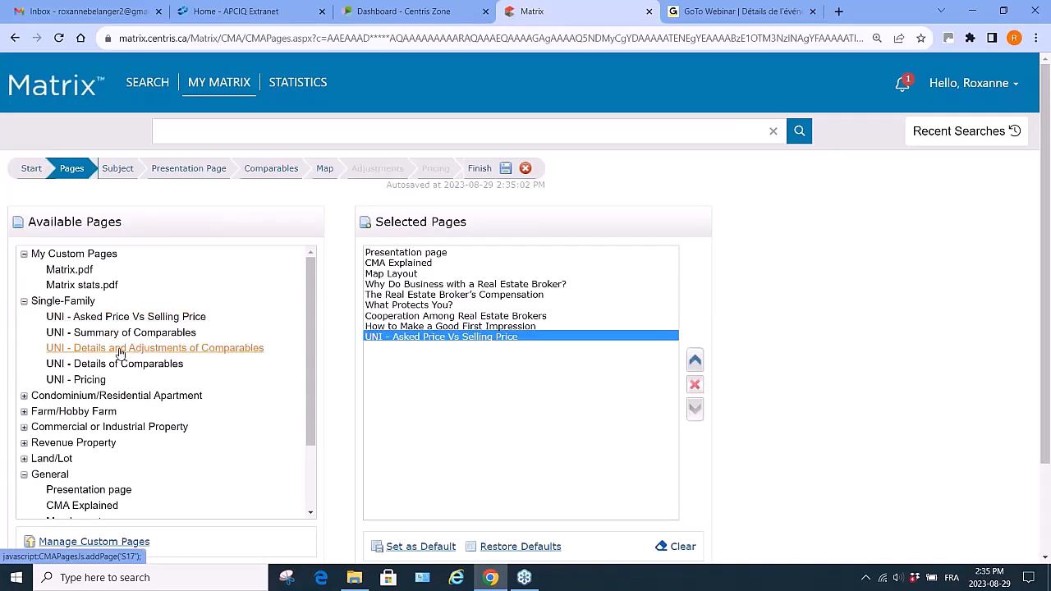
pyautogui.click(88, 381)
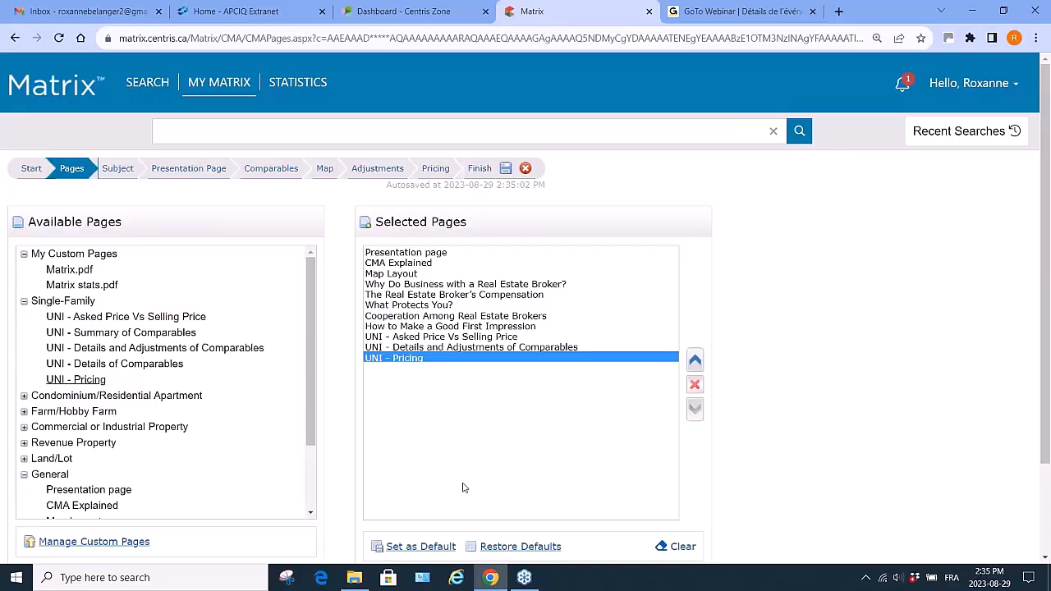
# - Move UNI - Asked Price Vs Selling Price up so it directly follows CMA Explained
pyautogui.click(448, 337)
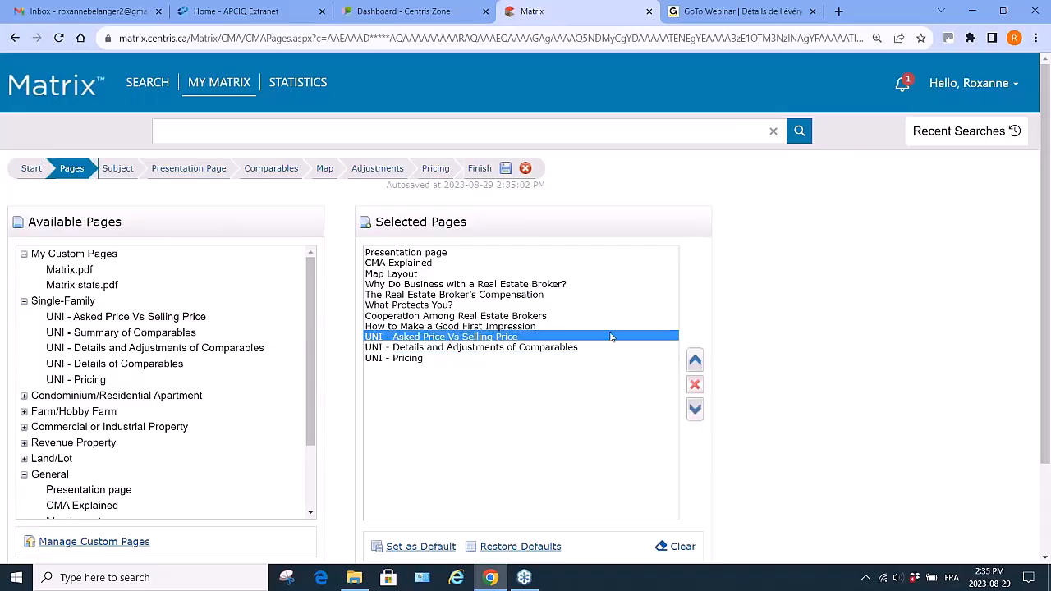
pyautogui.click(695, 360)
pyautogui.click(694, 360)
pyautogui.click(694, 360)
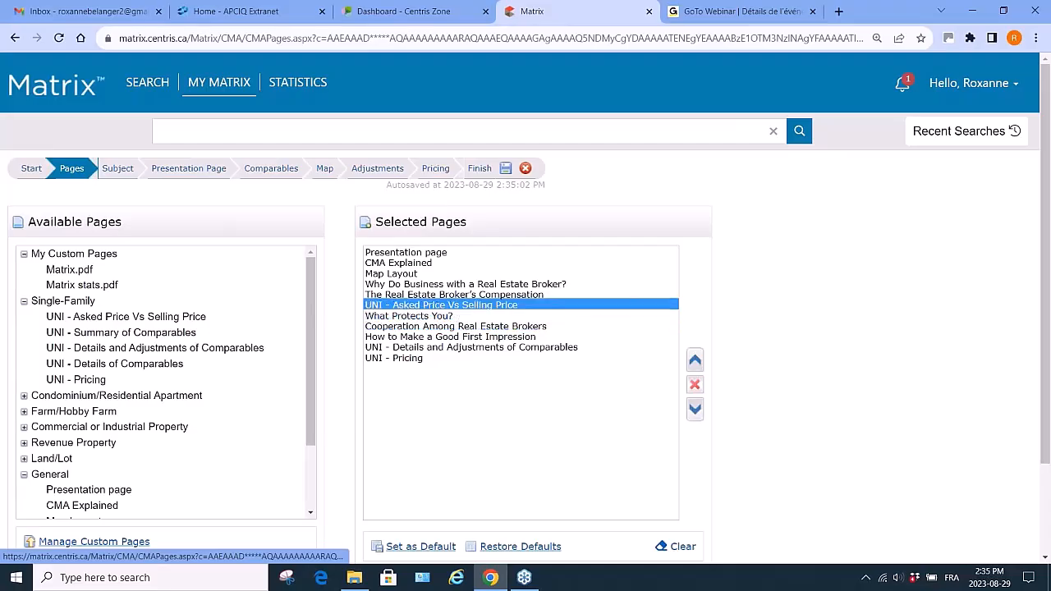
pyautogui.click(694, 360)
pyautogui.click(694, 361)
pyautogui.click(695, 360)
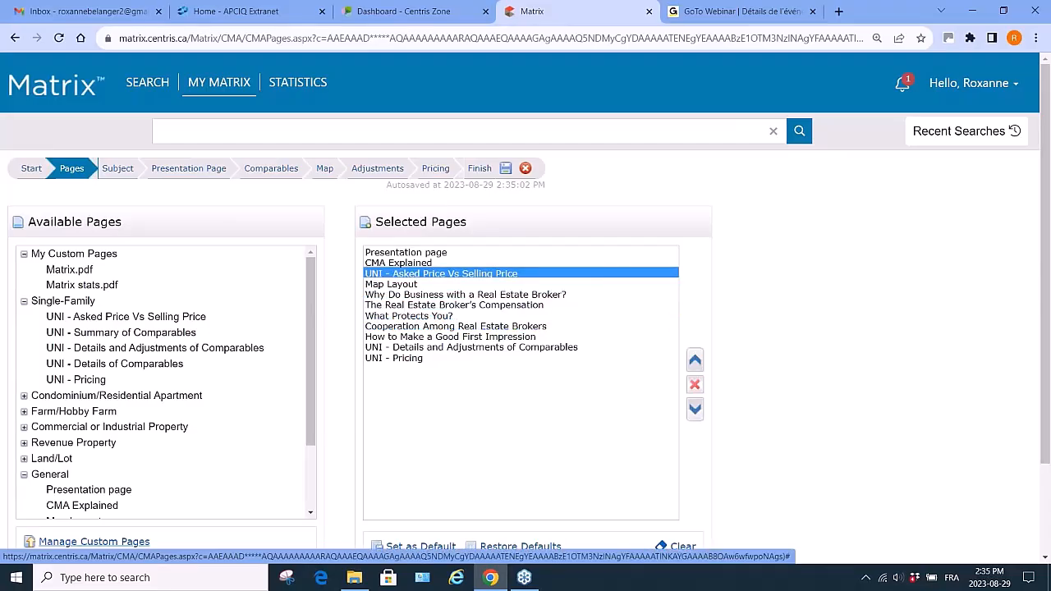
# - Move UNI - Details and Adjustments of Comparables up to sit right after the asked-price page
pyautogui.click(460, 348)
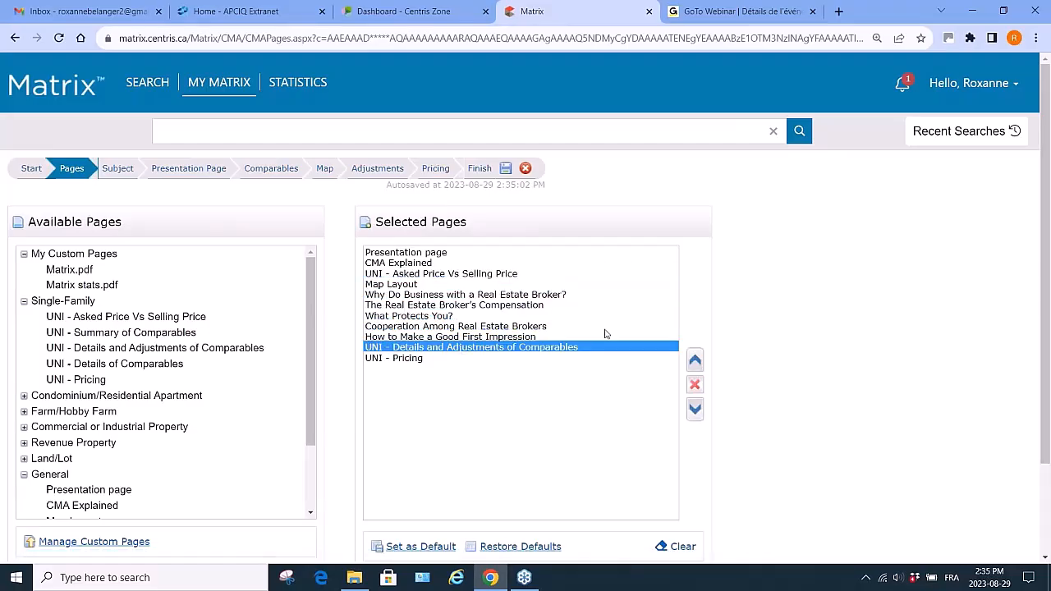
pyautogui.click(695, 360)
pyautogui.click(694, 361)
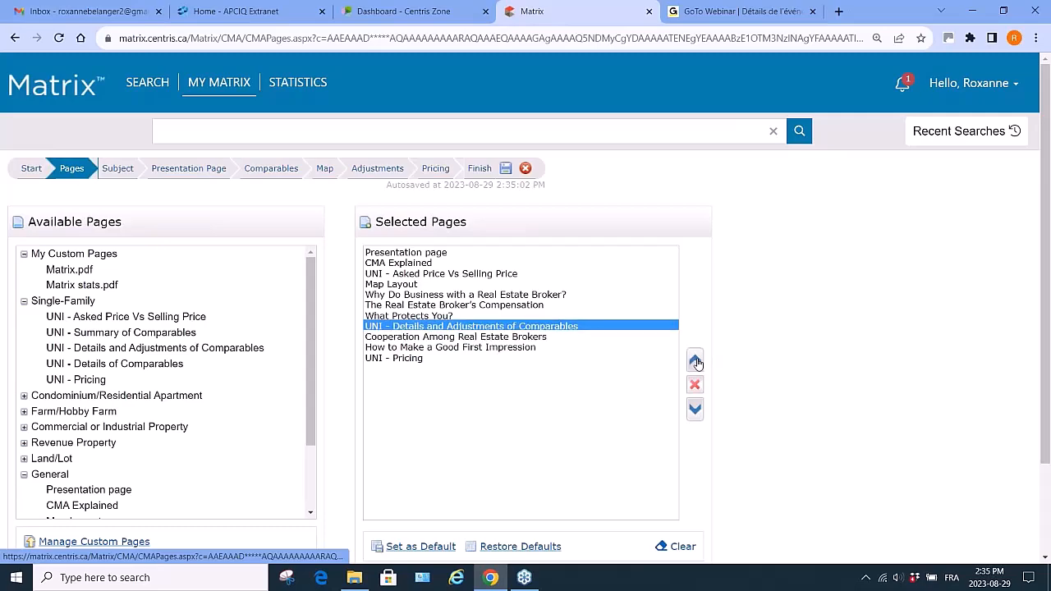
pyautogui.click(694, 360)
pyautogui.click(695, 360)
pyautogui.click(694, 361)
pyautogui.click(695, 361)
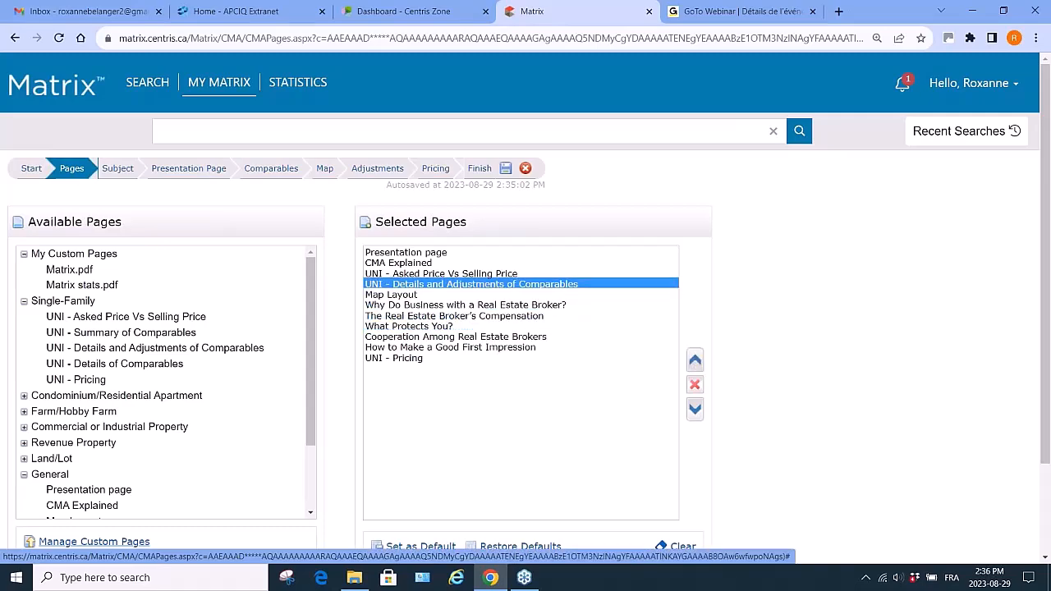
# - Move UNI - Pricing up after the details page and save the selected pages as the default
pyautogui.click(402, 359)
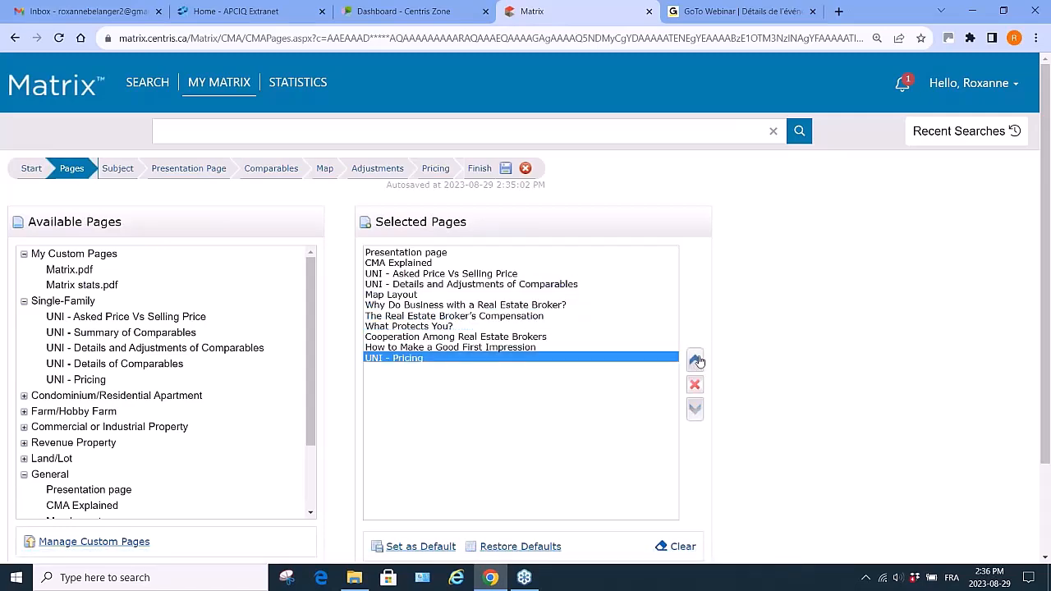
pyautogui.click(694, 360)
pyautogui.click(694, 361)
pyautogui.click(695, 361)
pyautogui.click(694, 360)
pyautogui.click(695, 360)
pyautogui.click(695, 360)
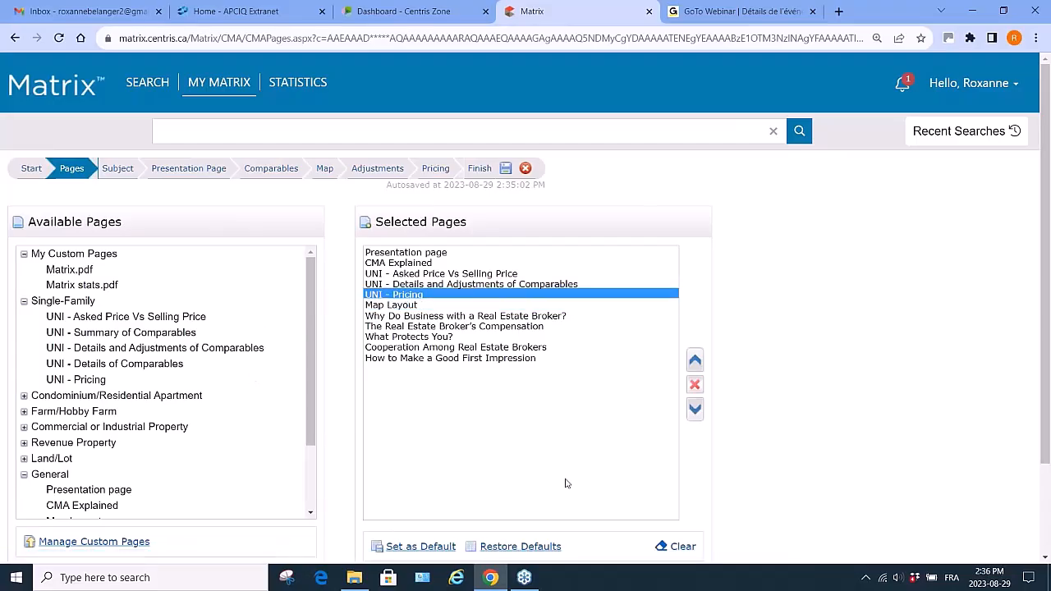
pyautogui.click(421, 547)
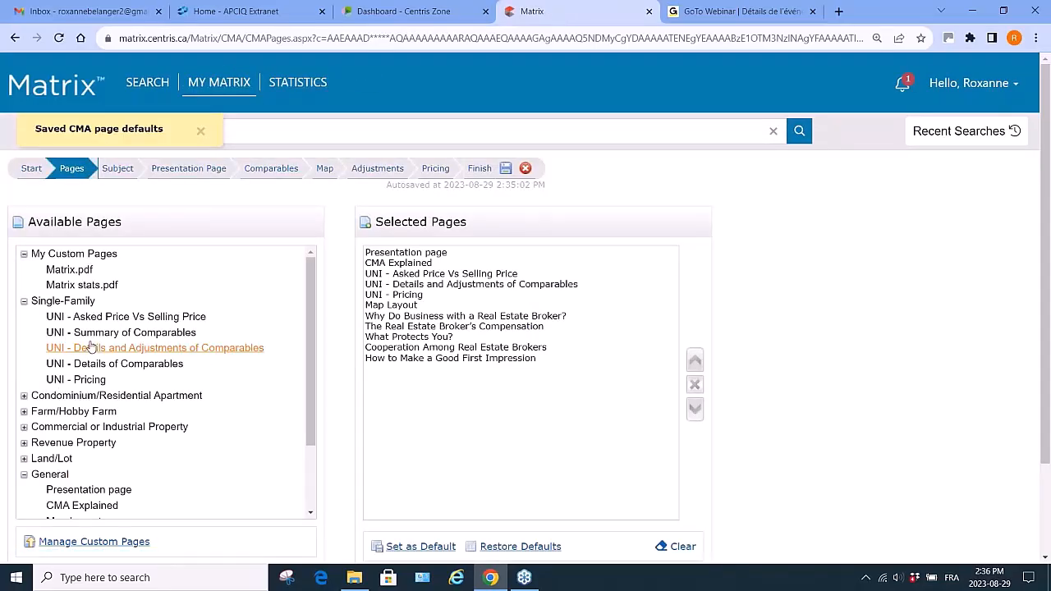
# - Browse the other property categories in the available pages list and the custom pages manager, then return to the Pages step
pyautogui.click(24, 303)
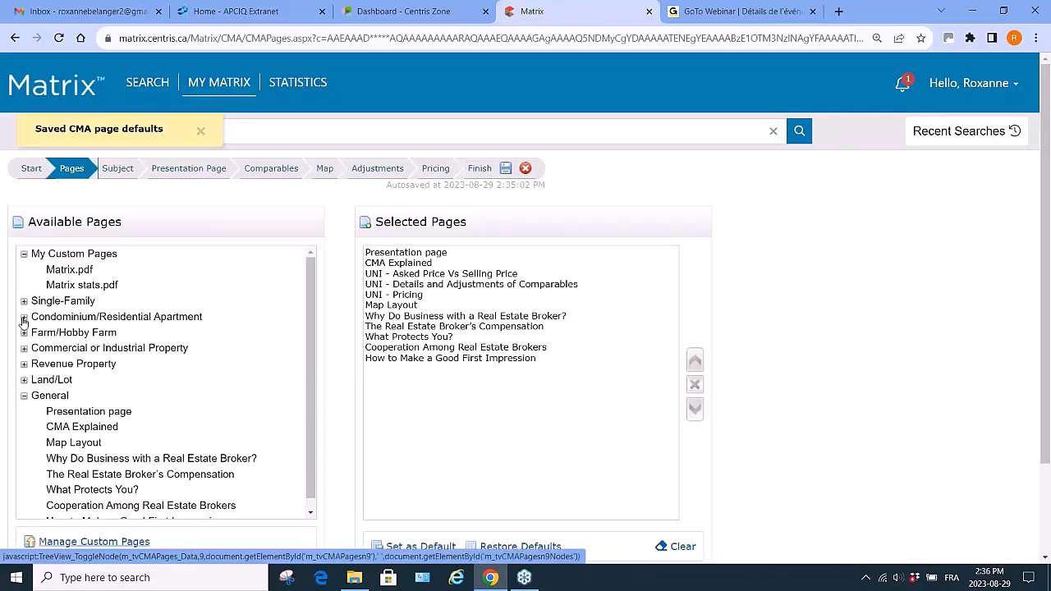
pyautogui.click(24, 319)
pyautogui.click(24, 319)
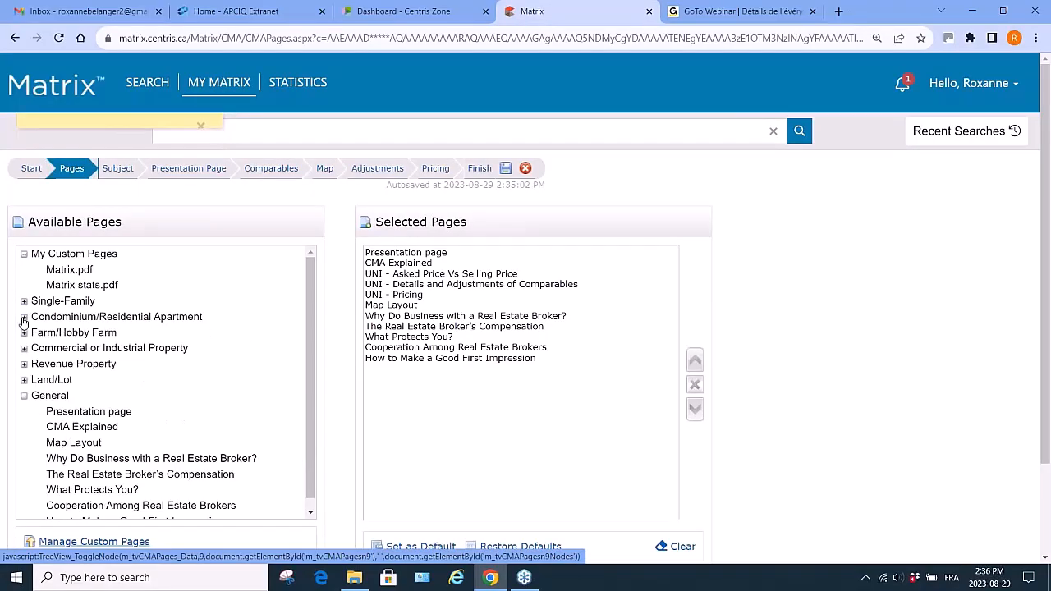
pyautogui.click(24, 367)
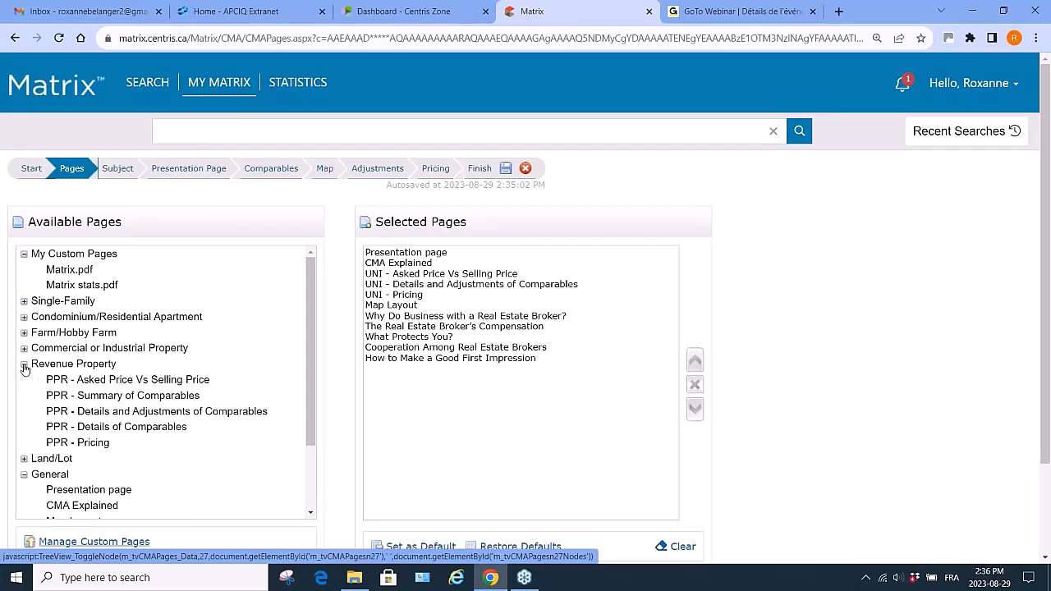
pyautogui.click(25, 365)
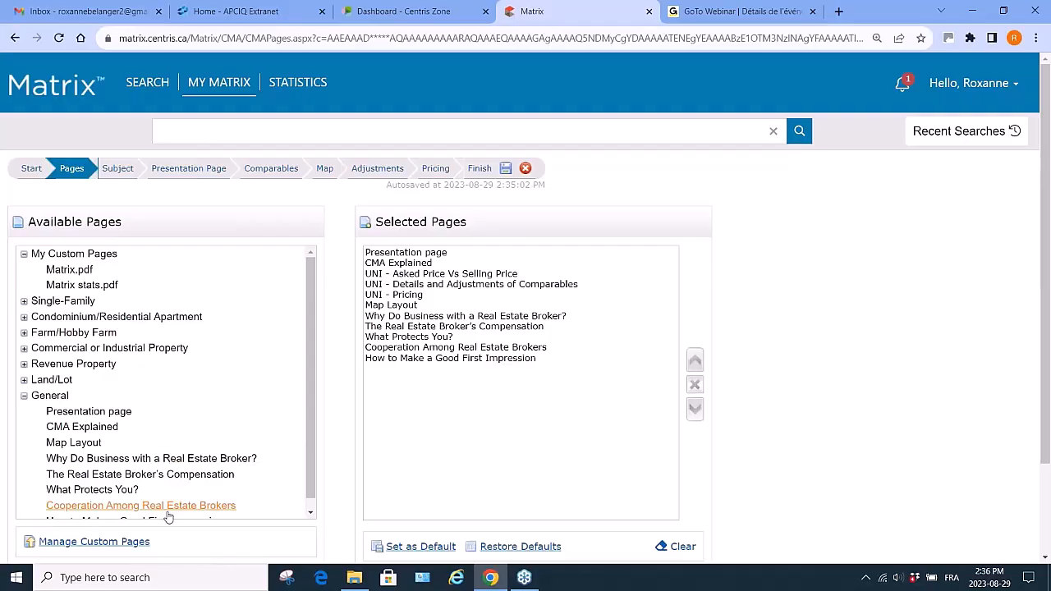
pyautogui.scroll(-1, 229, 423)
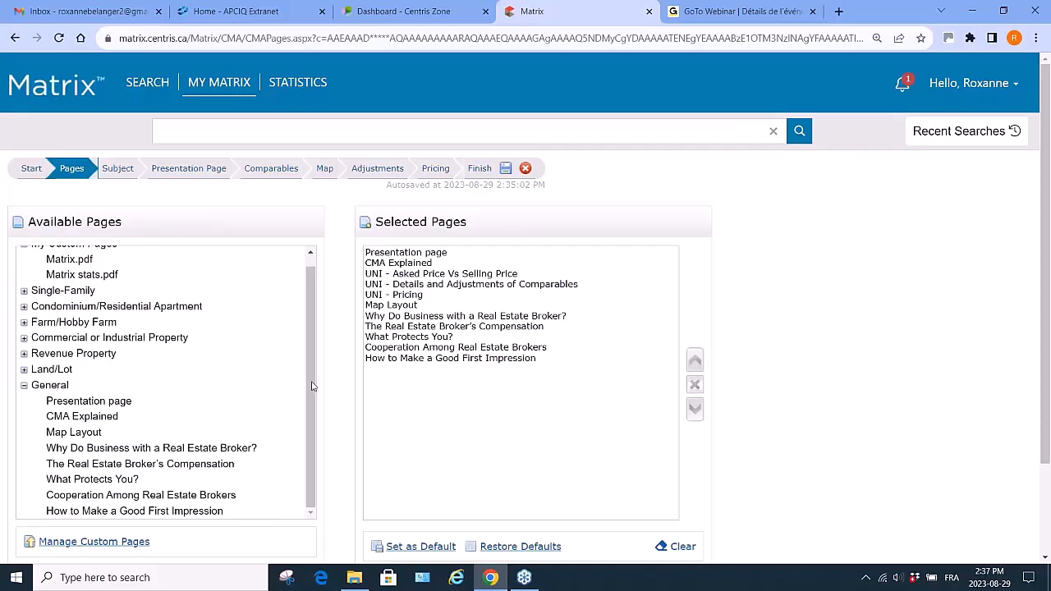
pyautogui.moveTo(312, 386); pyautogui.dragTo(308, 345)
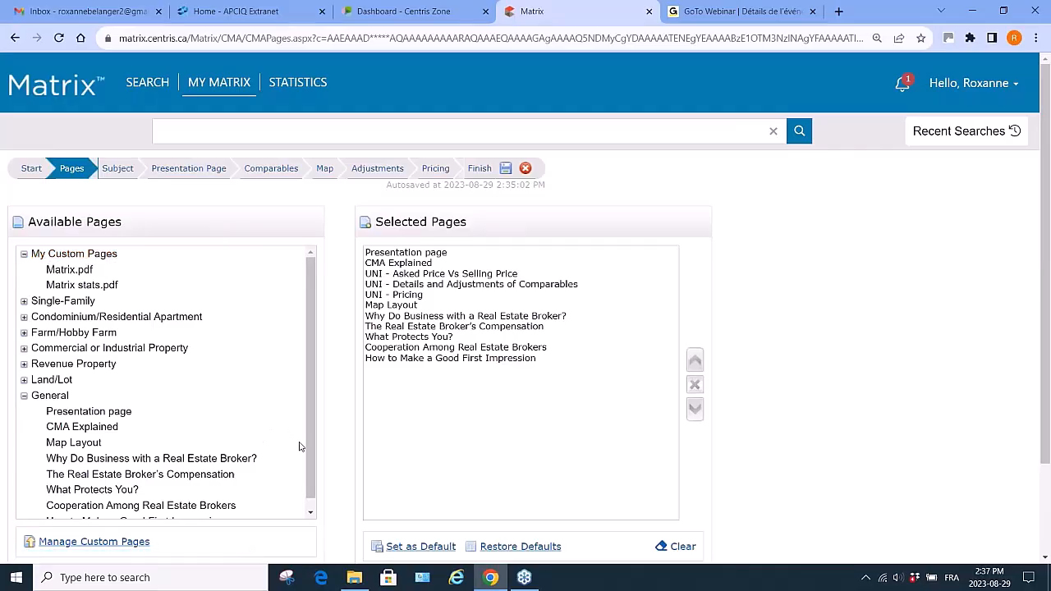
pyautogui.scroll(-1, 307, 450)
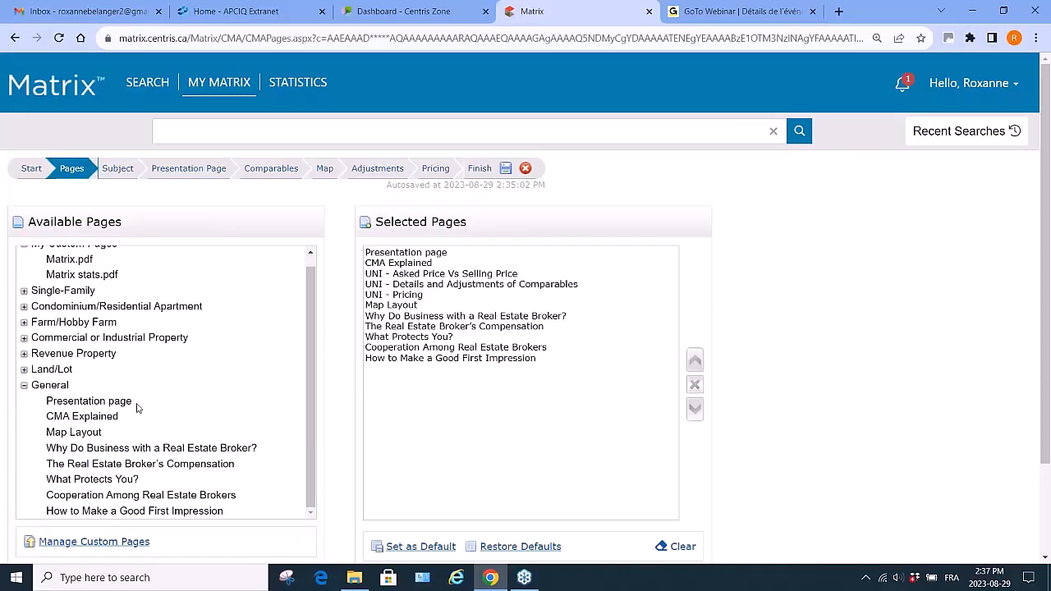
pyautogui.click(92, 542)
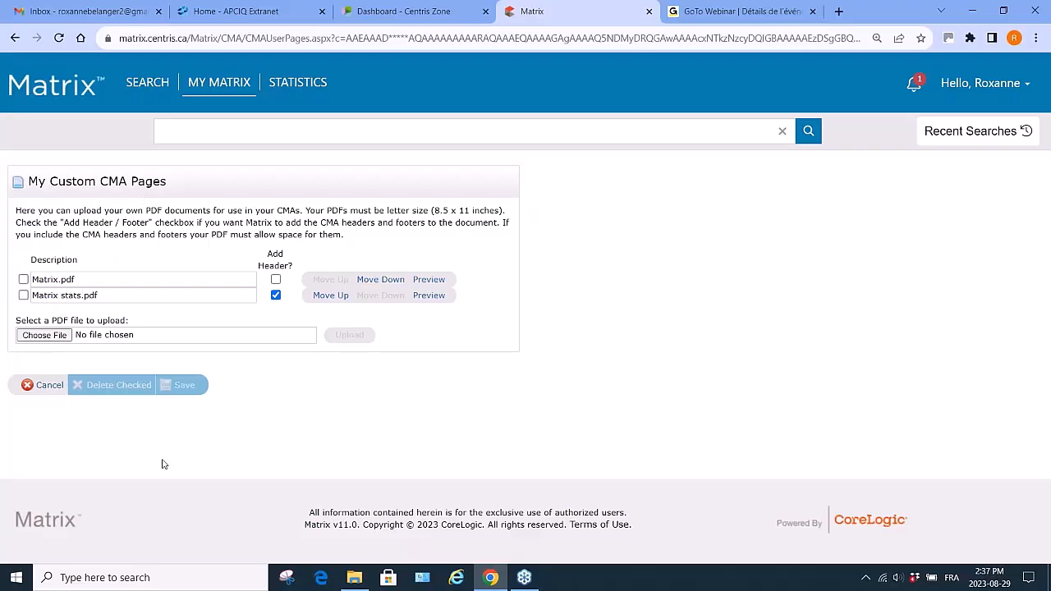
pyautogui.click(14, 39)
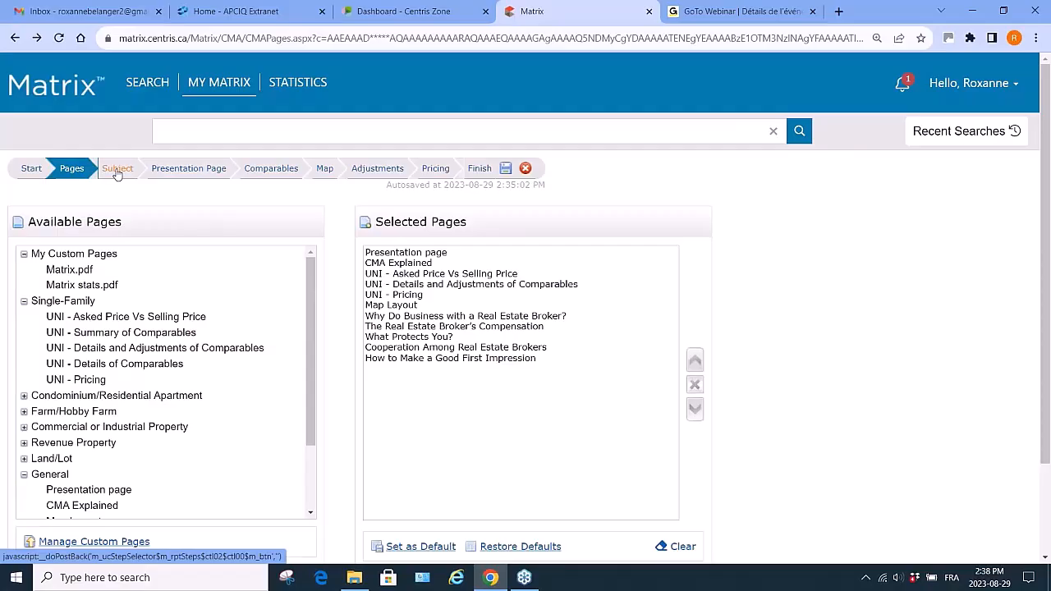
# - Open the Subject step, choose manual entry, and set the civic number to 123 and street name to Apple St
pyautogui.click(117, 170)
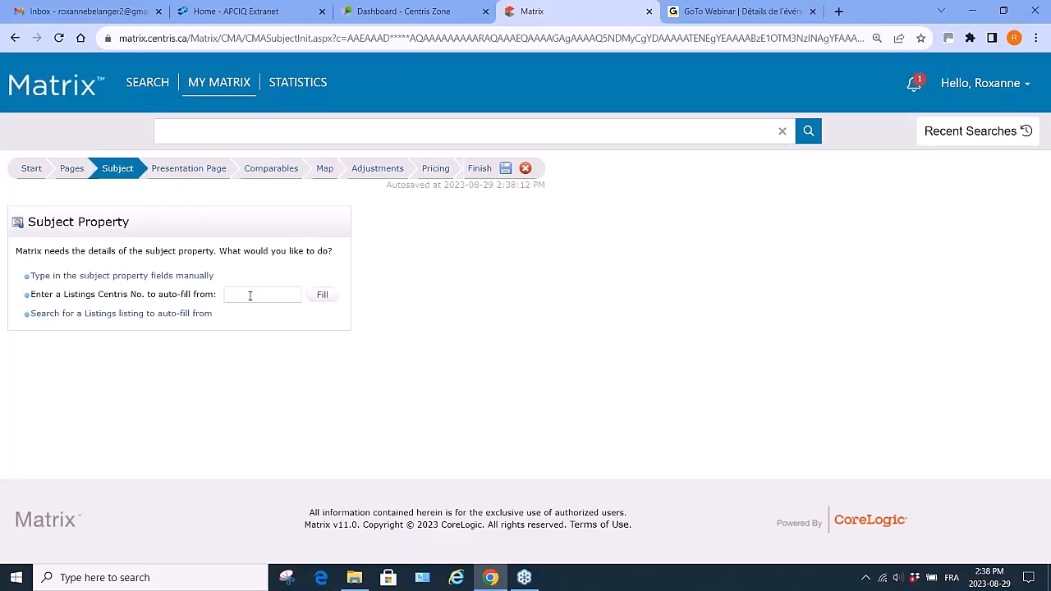
pyautogui.click(150, 276)
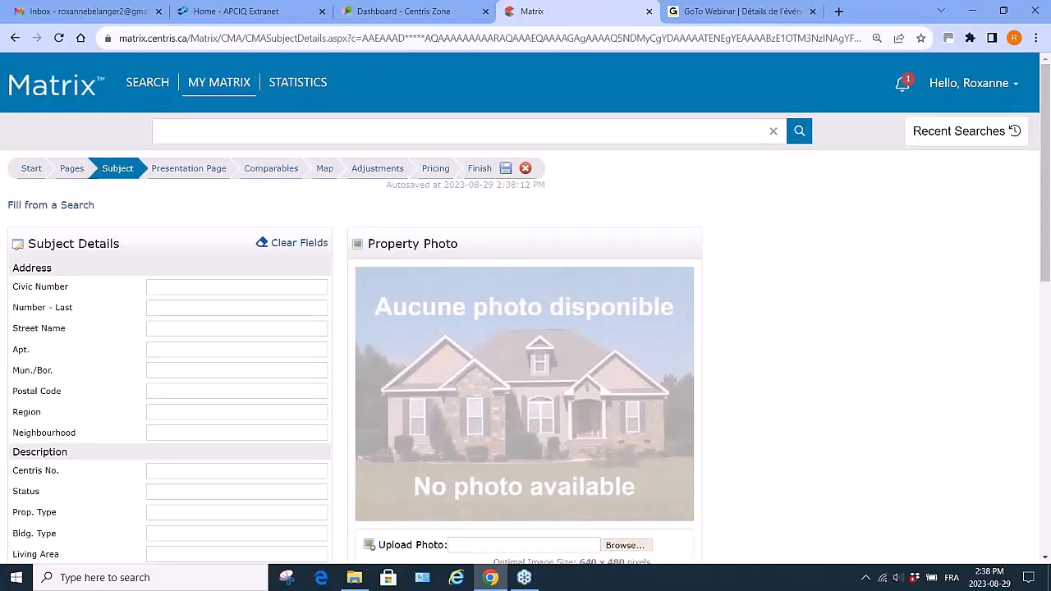
pyautogui.click(174, 285)
pyautogui.write('123')
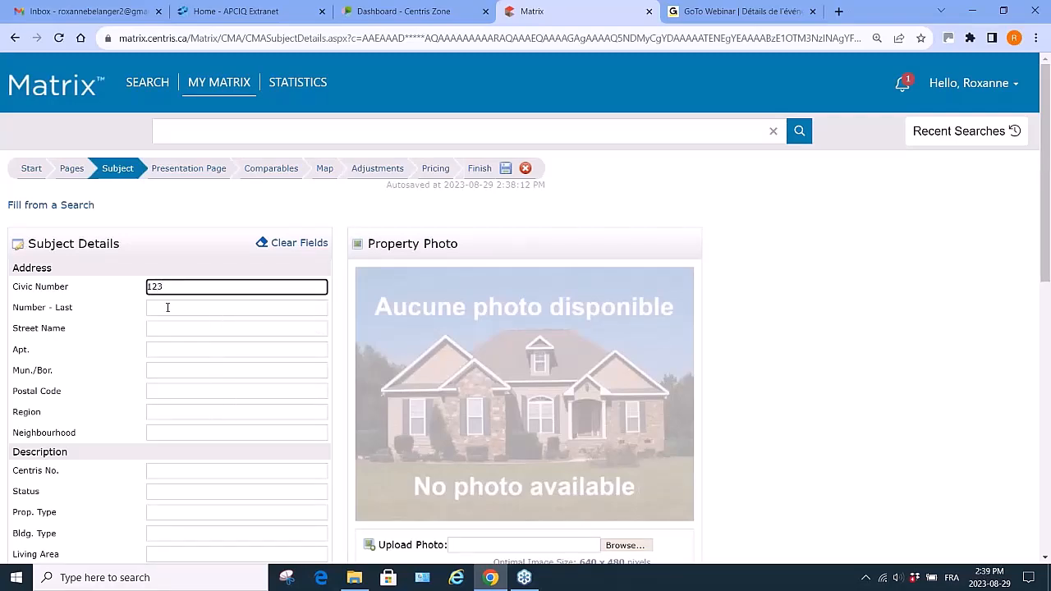
pyautogui.click(154, 326)
pyautogui.write('App')
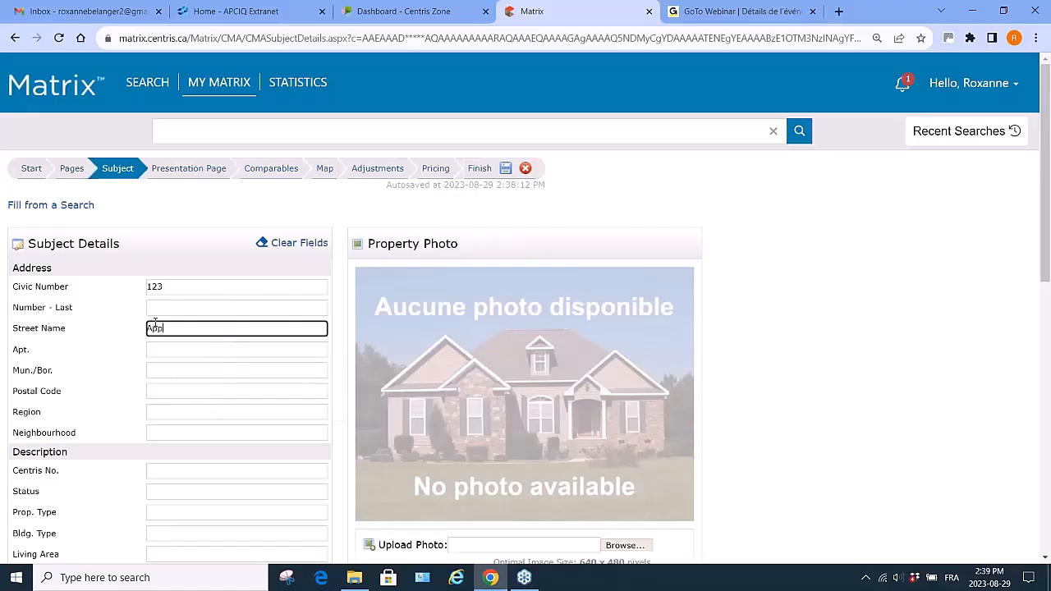
pyautogui.write('le St.')
pyautogui.press('Tab')
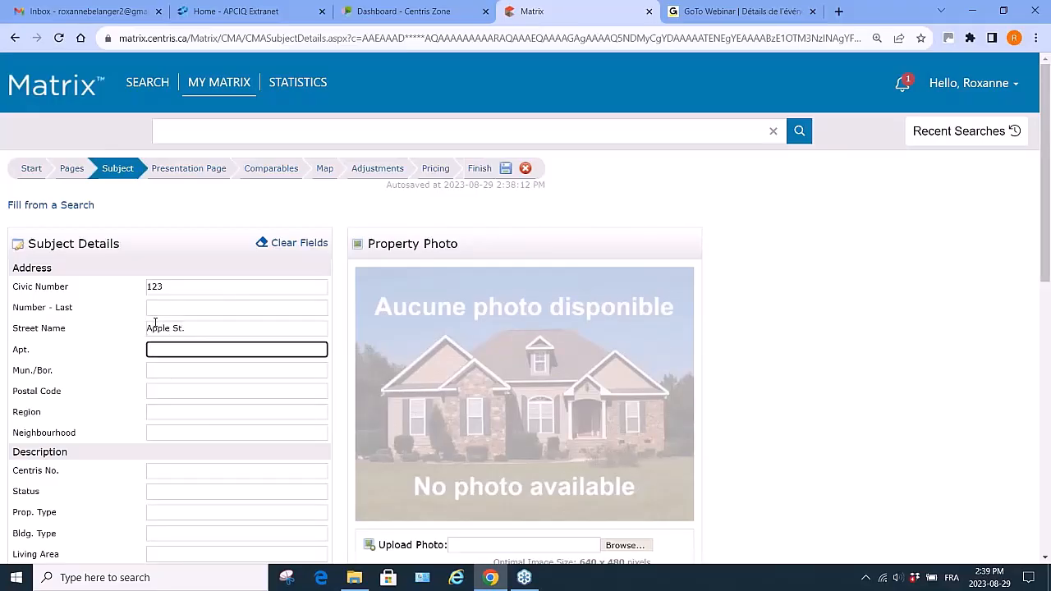
# - Fill in the municipality as Beaconsfield, the region as Montreal and the neighbourhood as West Island
pyautogui.press('Tab')
pyautogui.write('B')
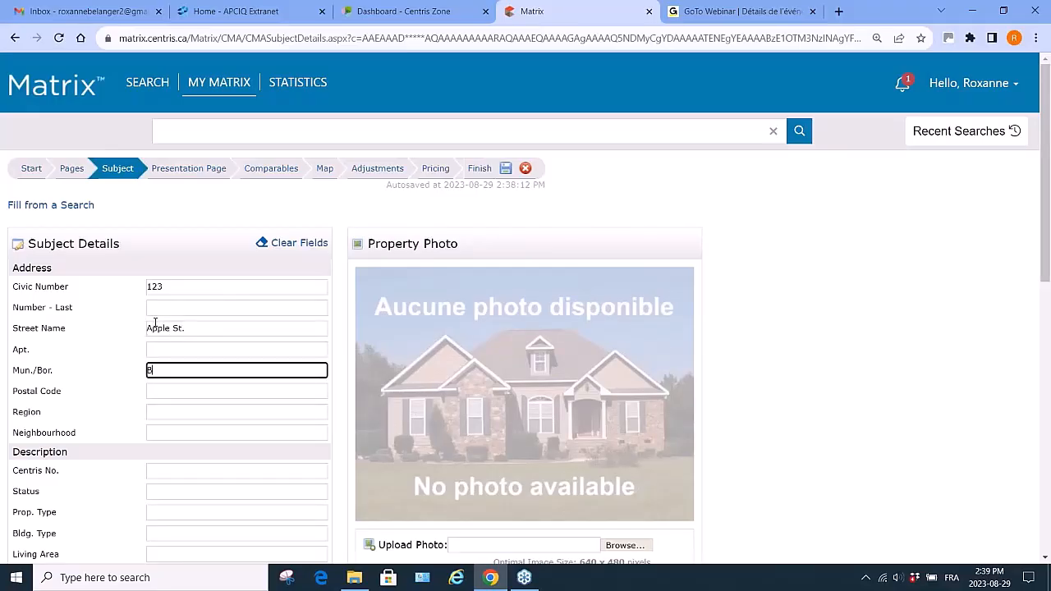
pyautogui.write('eaconsfil')
pyautogui.write('eld')
pyautogui.click(163, 410)
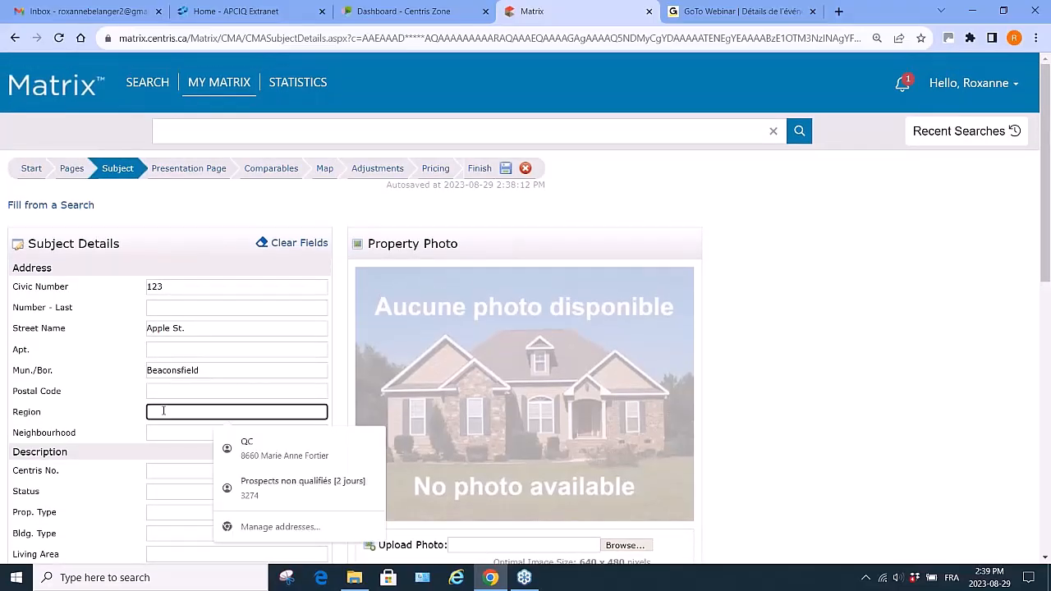
pyautogui.write('Montreal')
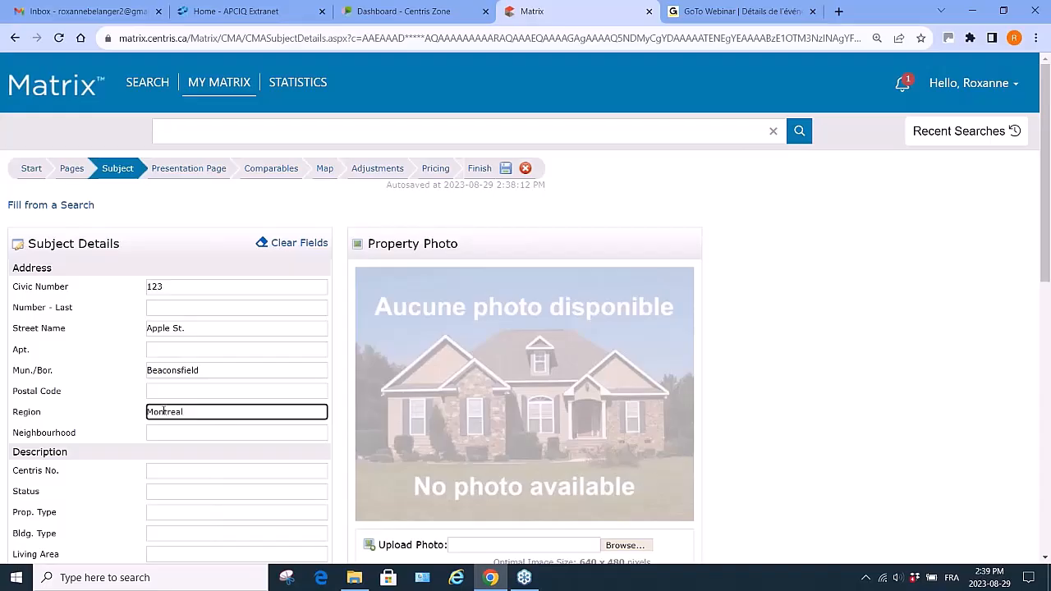
pyautogui.click(156, 433)
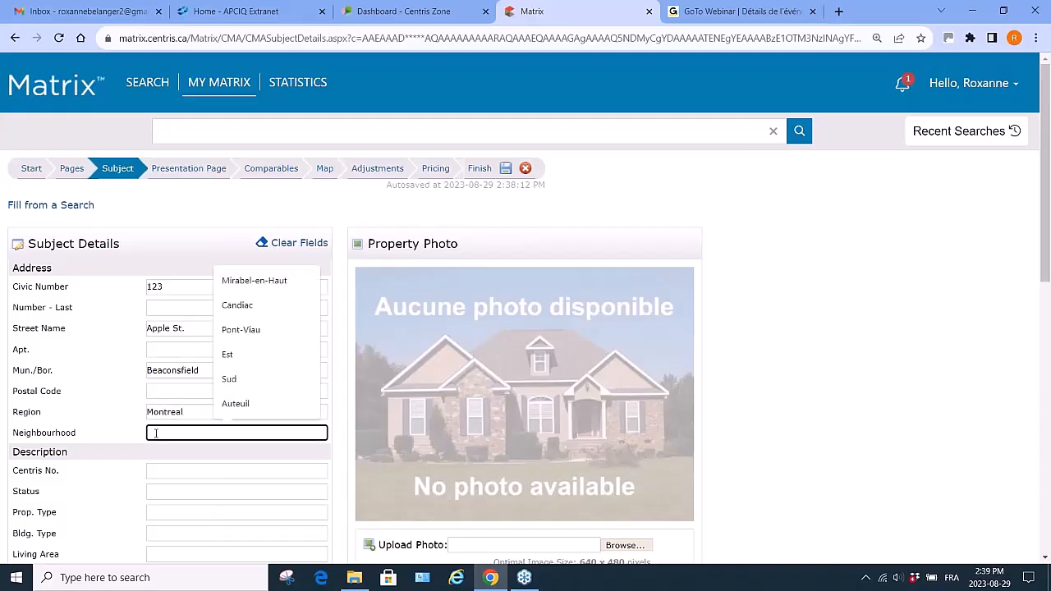
pyautogui.write('W')
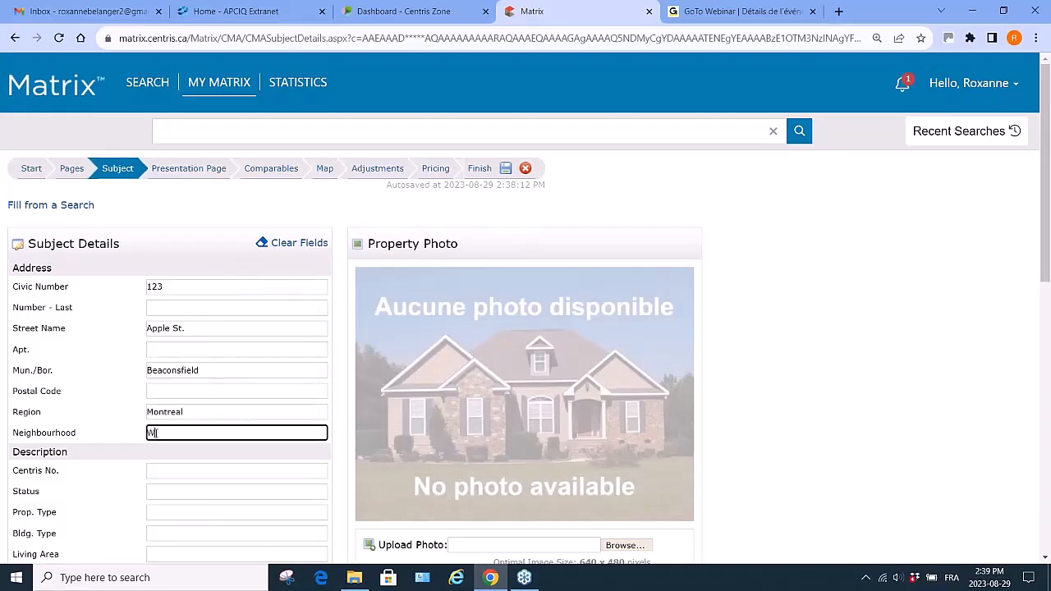
pyautogui.write('est Island')
# - Set the property type to One floor and the building type to Isolated
pyautogui.scroll(-3, 156, 433)
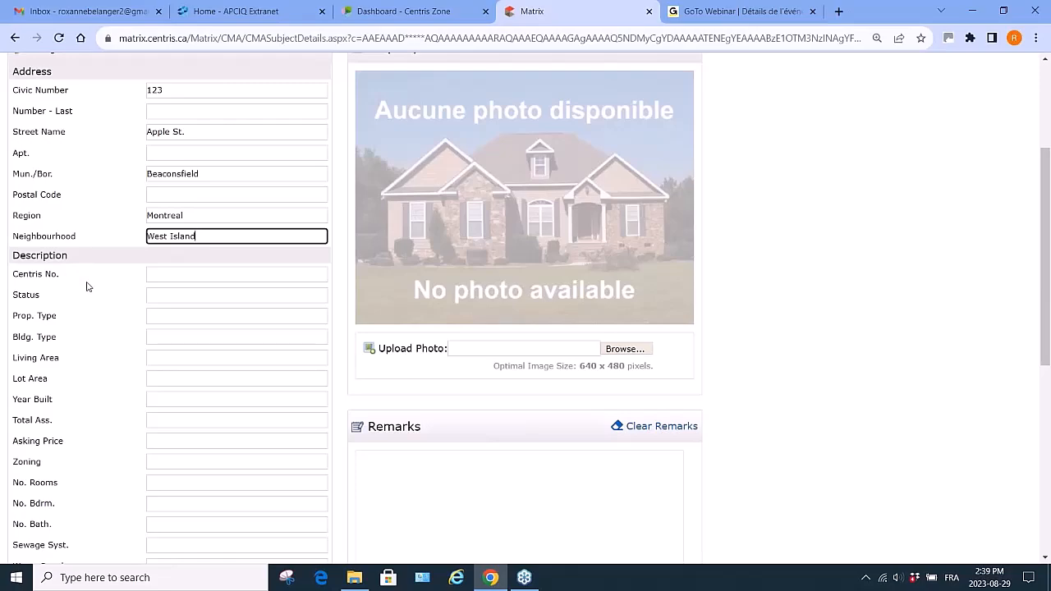
pyautogui.click(173, 318)
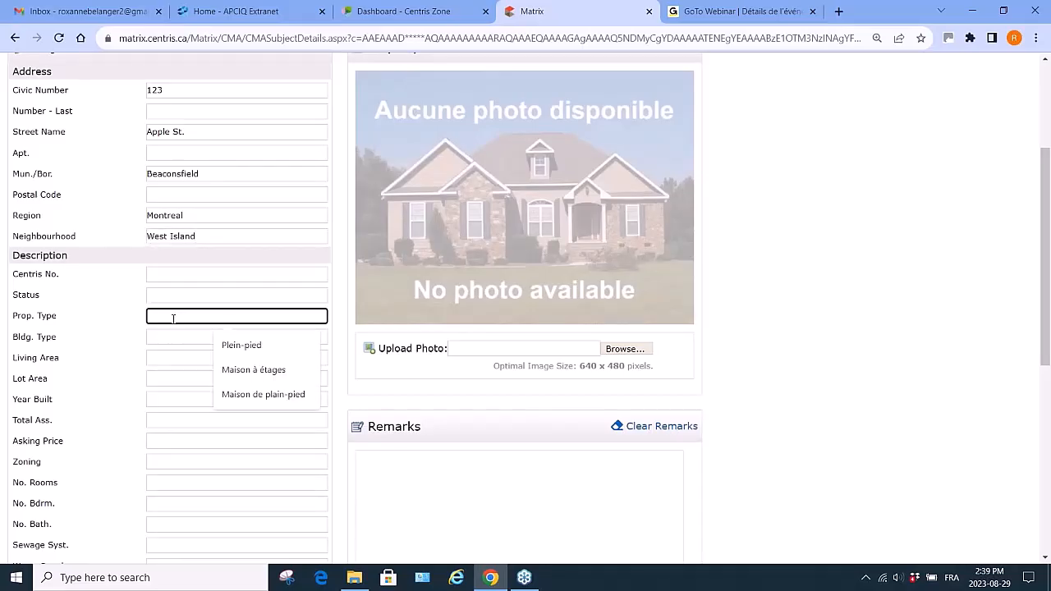
pyautogui.write('One ')
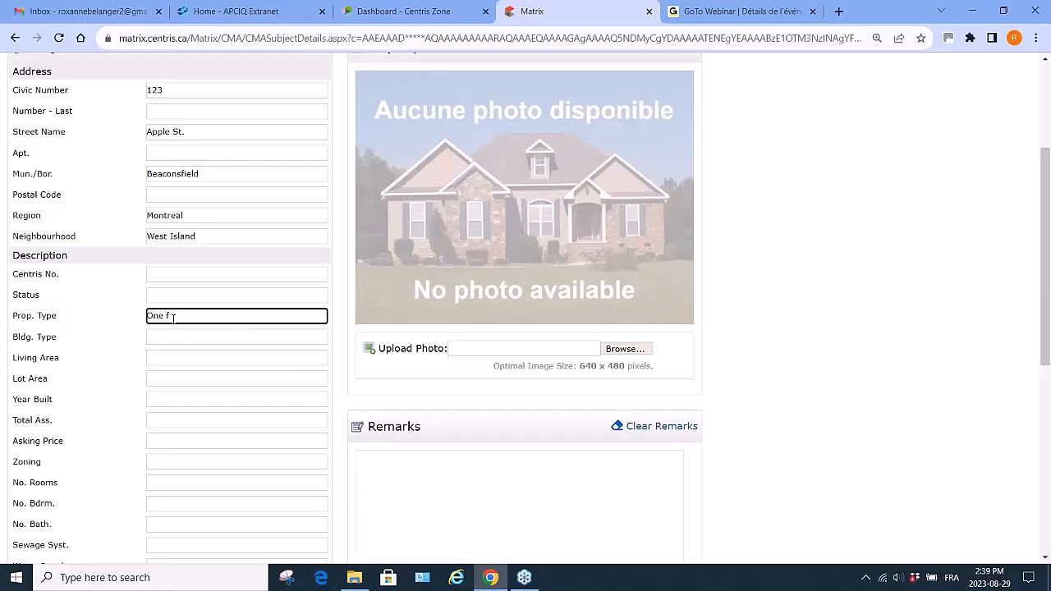
pyautogui.write('floor')
pyautogui.click(172, 334)
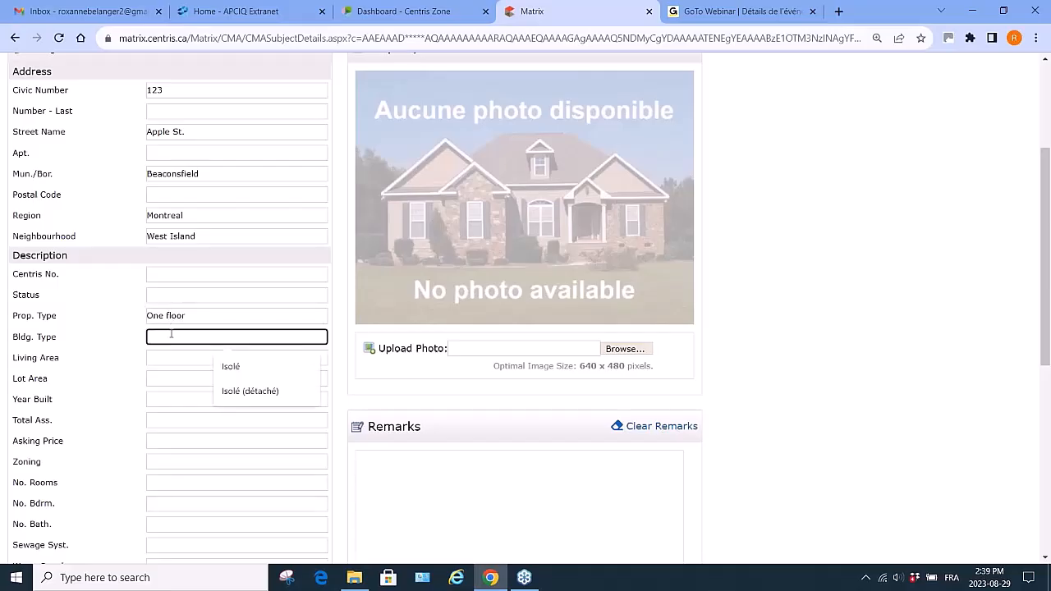
pyautogui.write('Single')
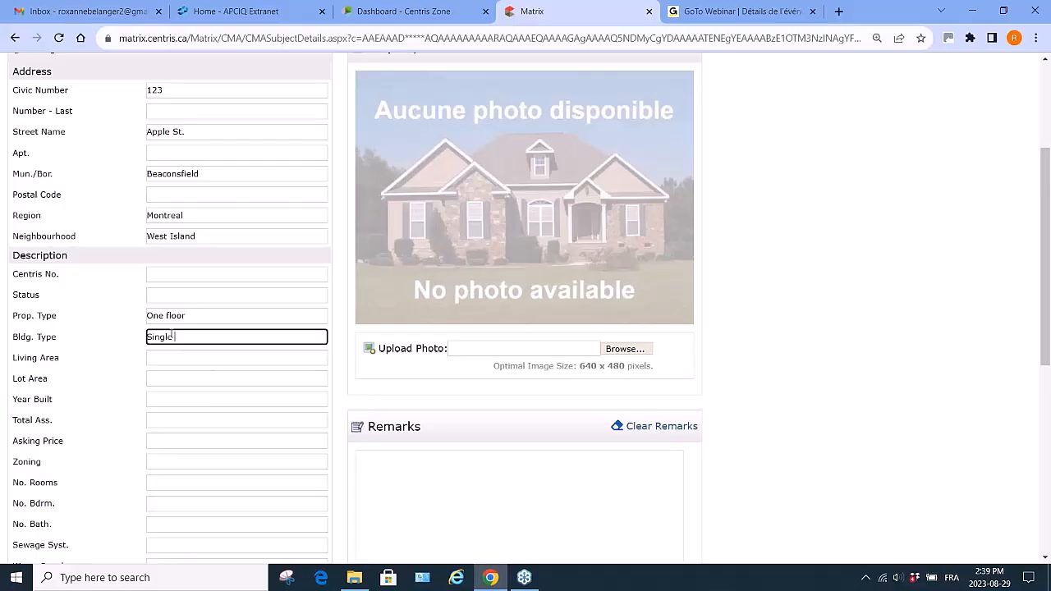
pyautogui.write(' family')
pyautogui.press('BackSpace')
pyautogui.press('BackSpace')
pyautogui.press('BackSpace')
pyautogui.press('BackSpace')
pyautogui.press('BackSpace')
pyautogui.press('BackSpace')
pyautogui.press('BackSpace')
pyautogui.press('BackSpace')
pyautogui.press('BackSpace')
pyautogui.press('BackSpace')
pyautogui.press('BackSpace')
pyautogui.press('BackSpace')
pyautogui.press('BackSpace')
pyautogui.write('Isolated')
# - Enter the lot area as 8000 sq ft and the year built as 1970
pyautogui.click(160, 379)
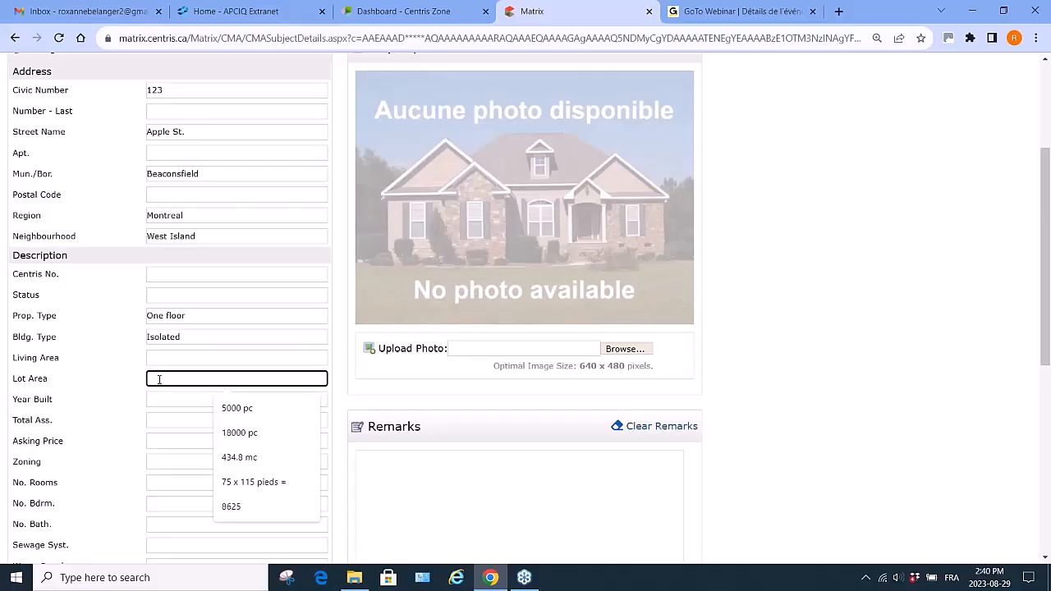
pyautogui.write('5000')
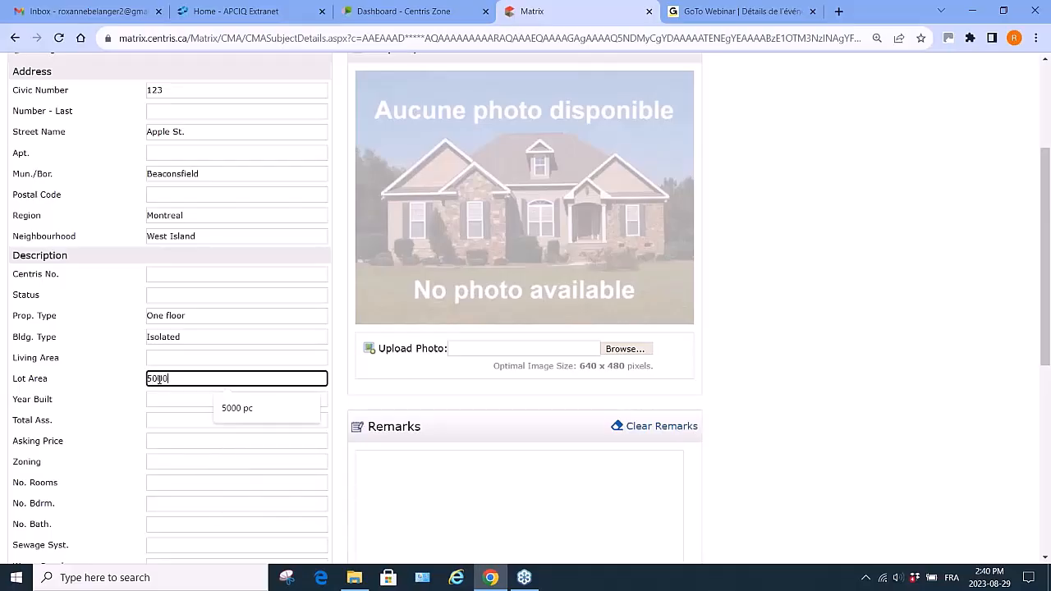
pyautogui.press('BackSpace')
pyautogui.press('BackSpace')
pyautogui.press('BackSpace')
pyautogui.press('BackSpace')
pyautogui.press('BackSpace')
pyautogui.write('8000 s')
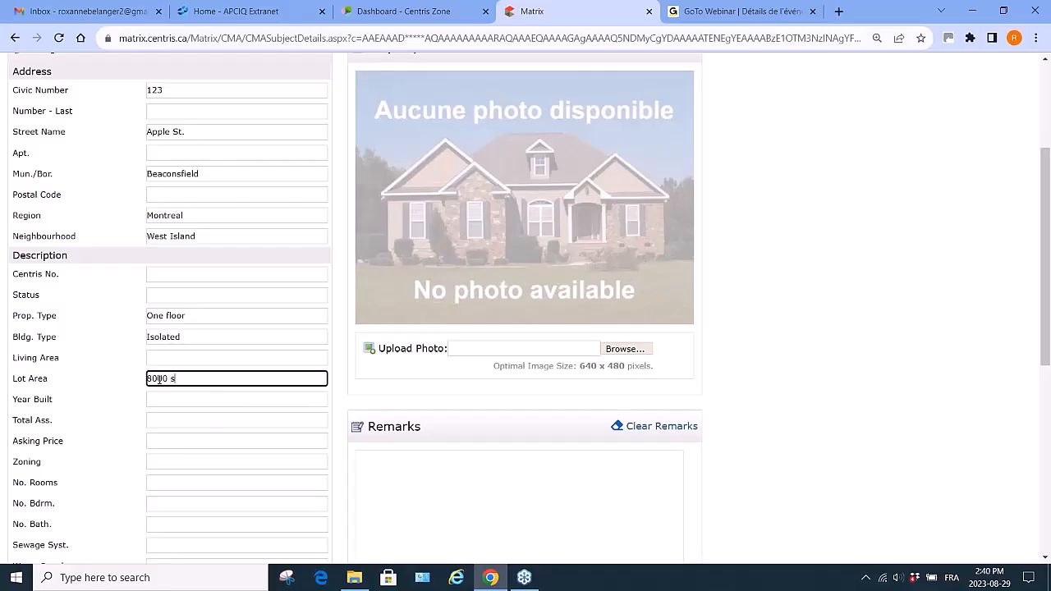
pyautogui.write('q ft')
pyautogui.click(158, 398)
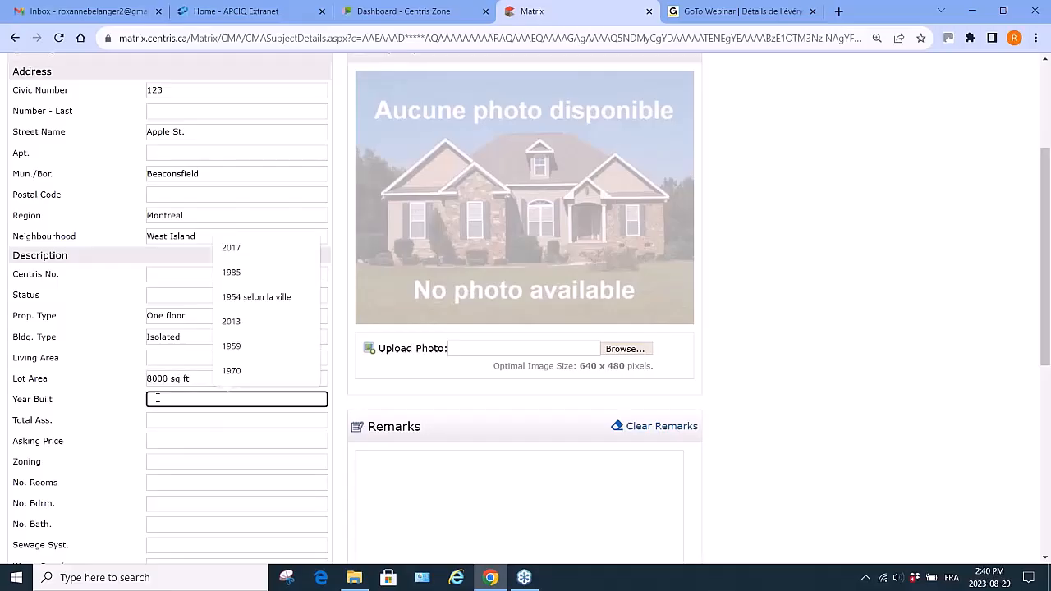
pyautogui.write('1970')
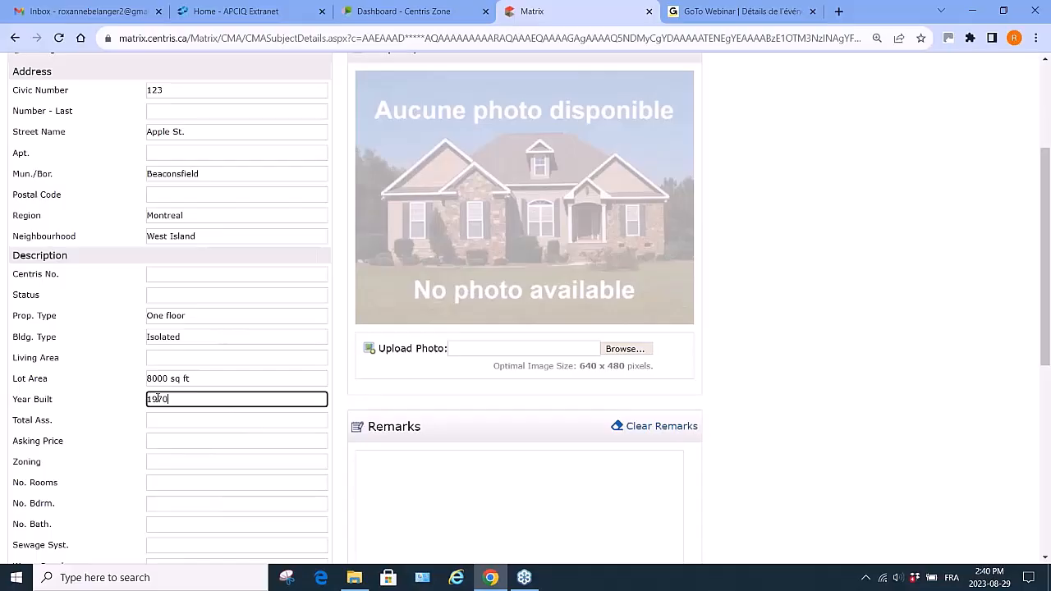
# - Enter the total assessment as 650000 and the zoning as Residential
pyautogui.click(155, 420)
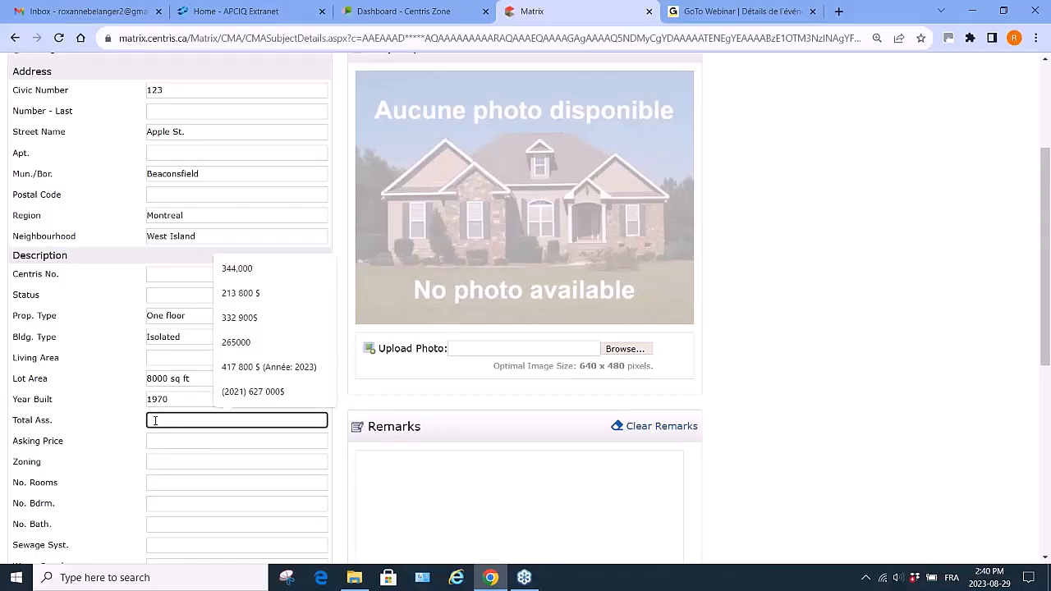
pyautogui.write('650000')
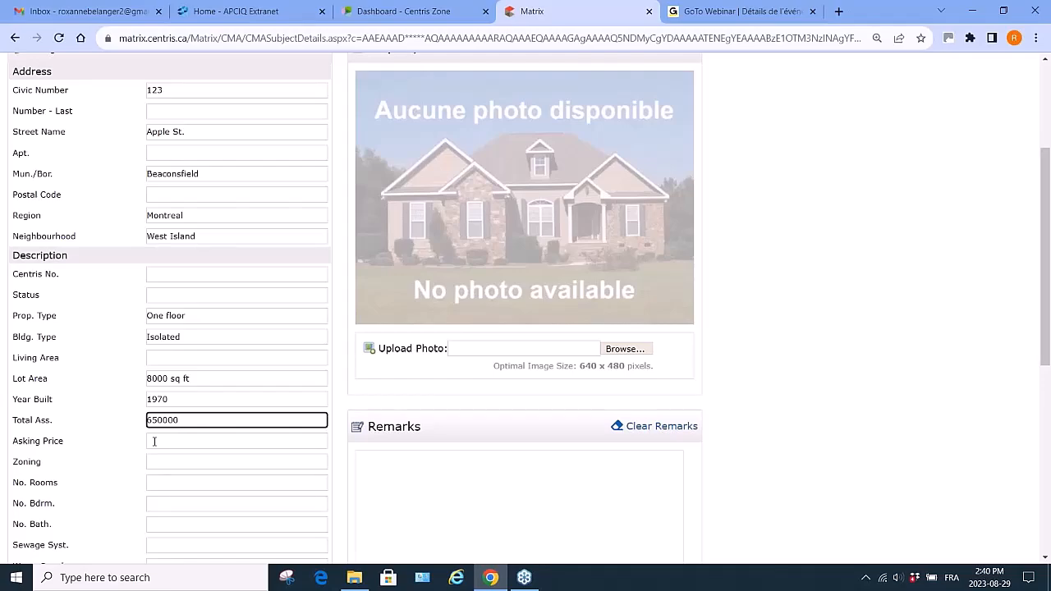
pyautogui.click(155, 464)
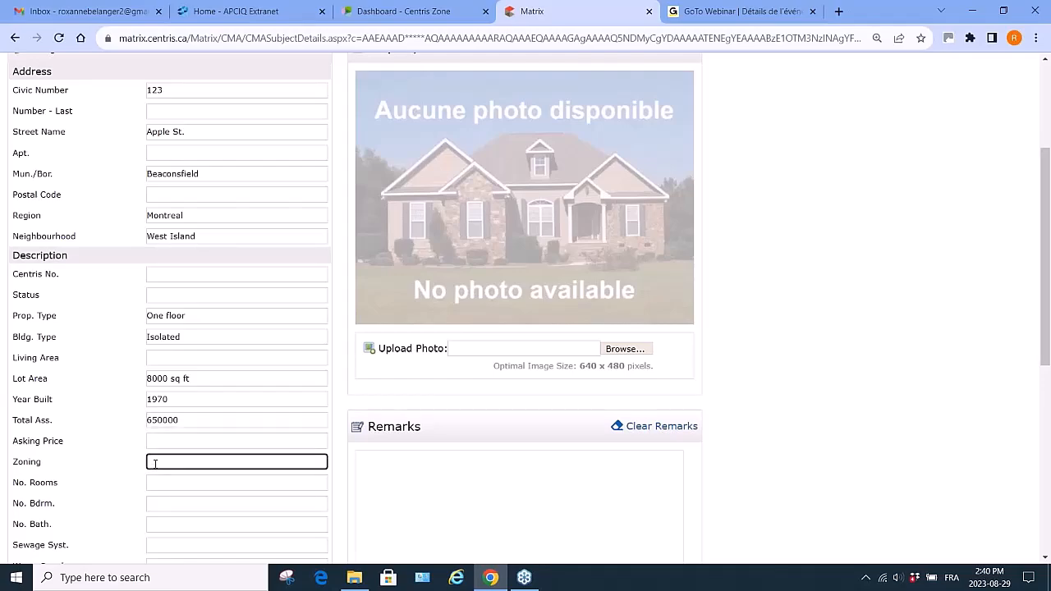
pyautogui.write('Residential')
# - Set the number of rooms to 9
pyautogui.scroll(-2, 155, 464)
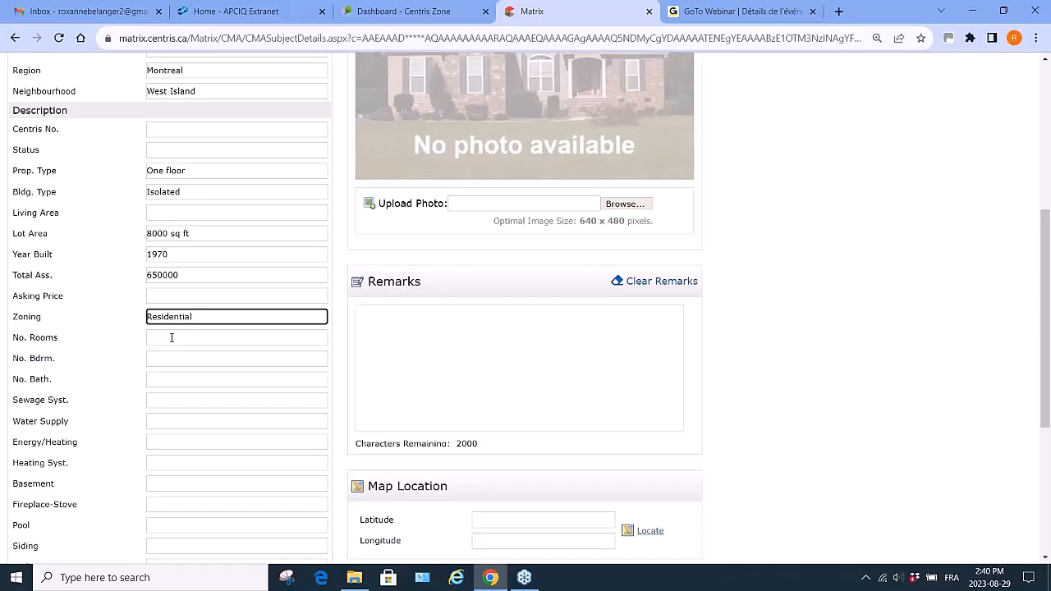
pyautogui.write('9')
pyautogui.press('BackSpace')
pyautogui.click(171, 338)
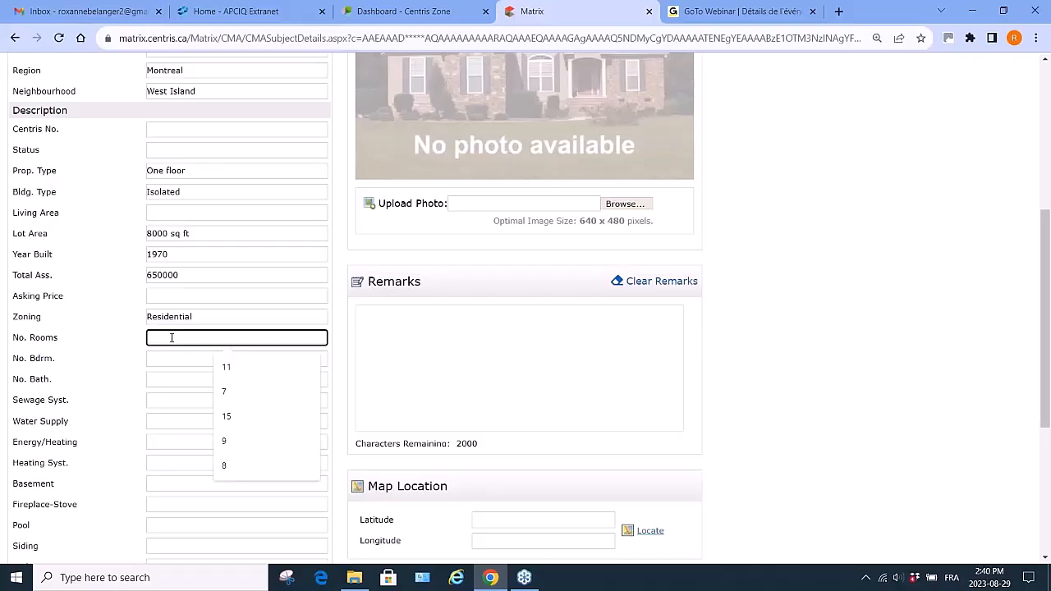
pyautogui.write('9')
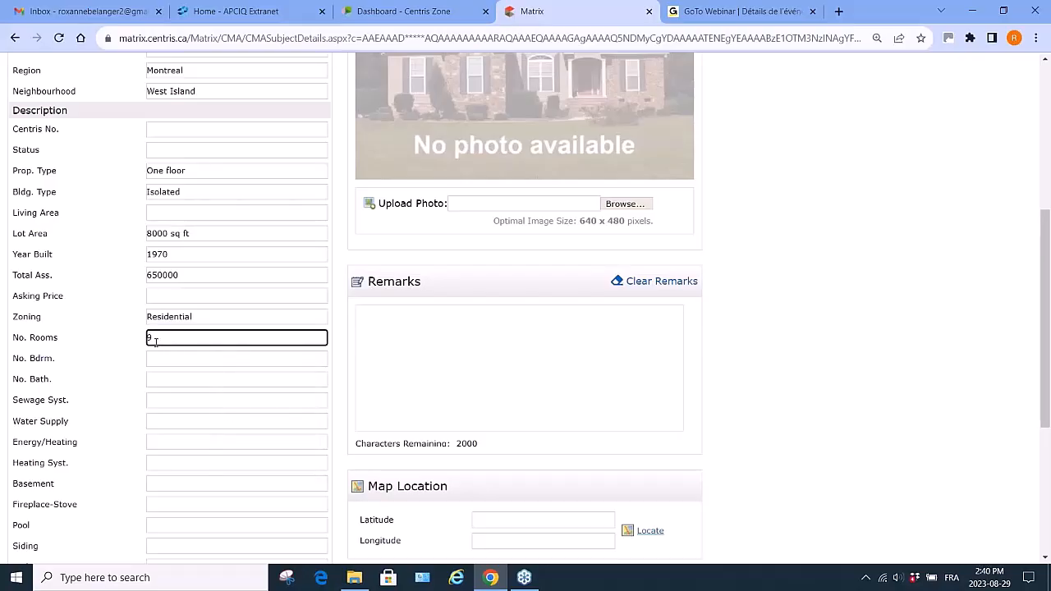
# - Set the number of bedrooms to 3 and the number of bathrooms to 2
pyautogui.click(159, 358)
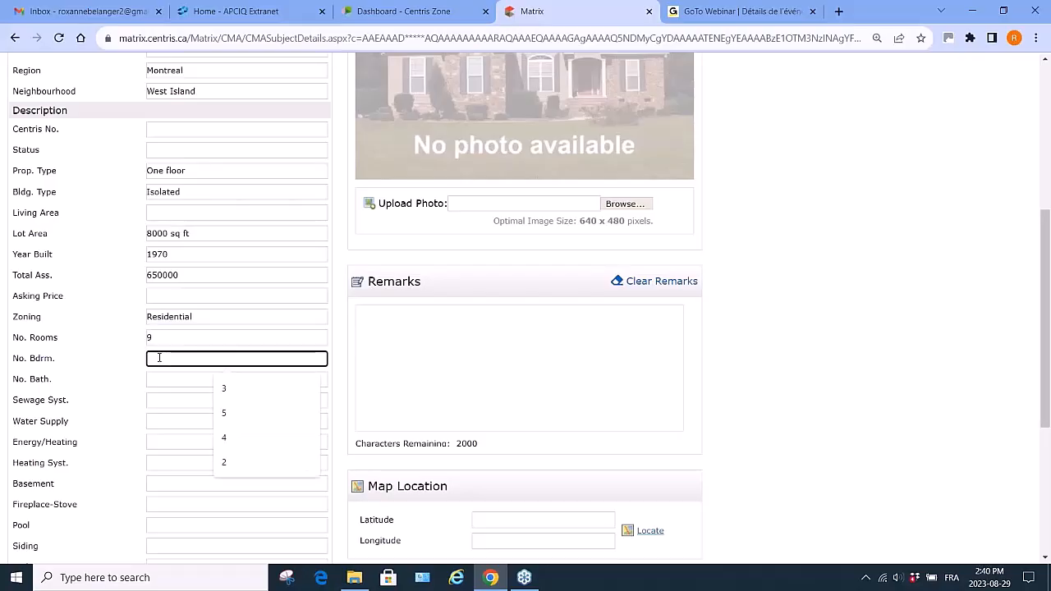
pyautogui.write('3')
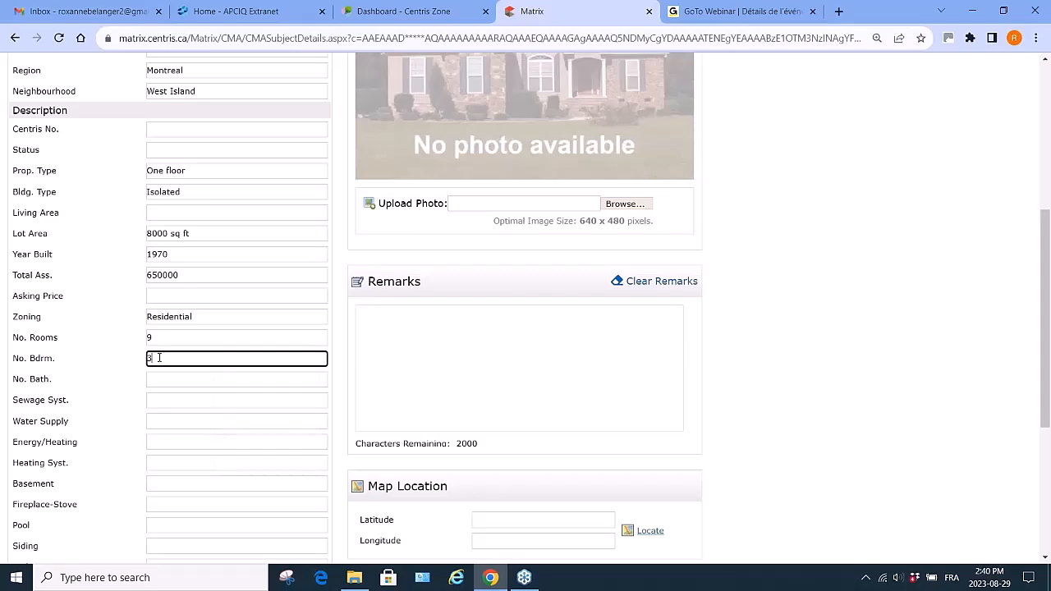
pyautogui.click(155, 378)
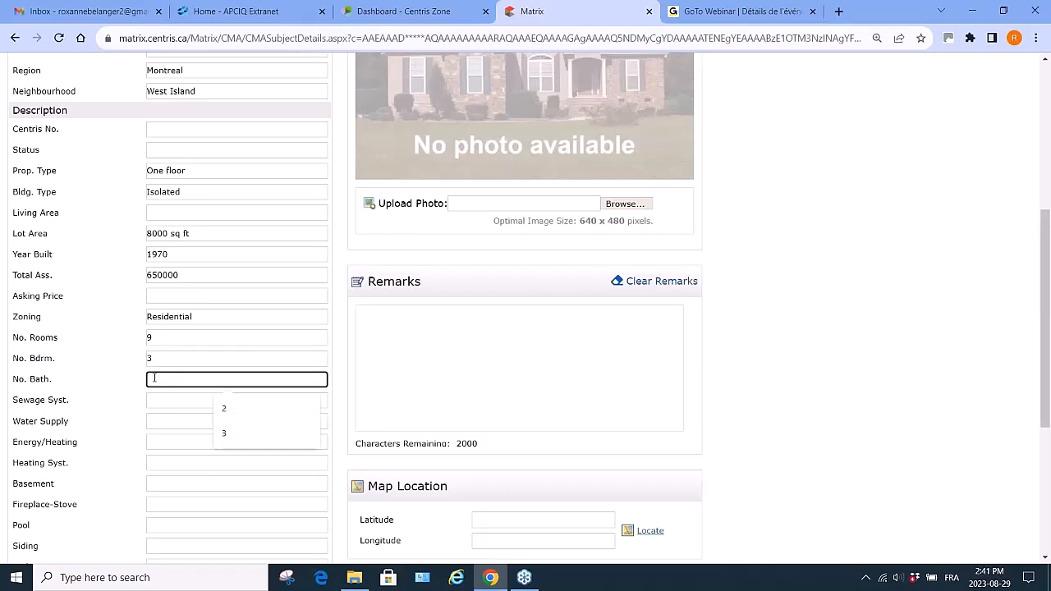
pyautogui.write('2')
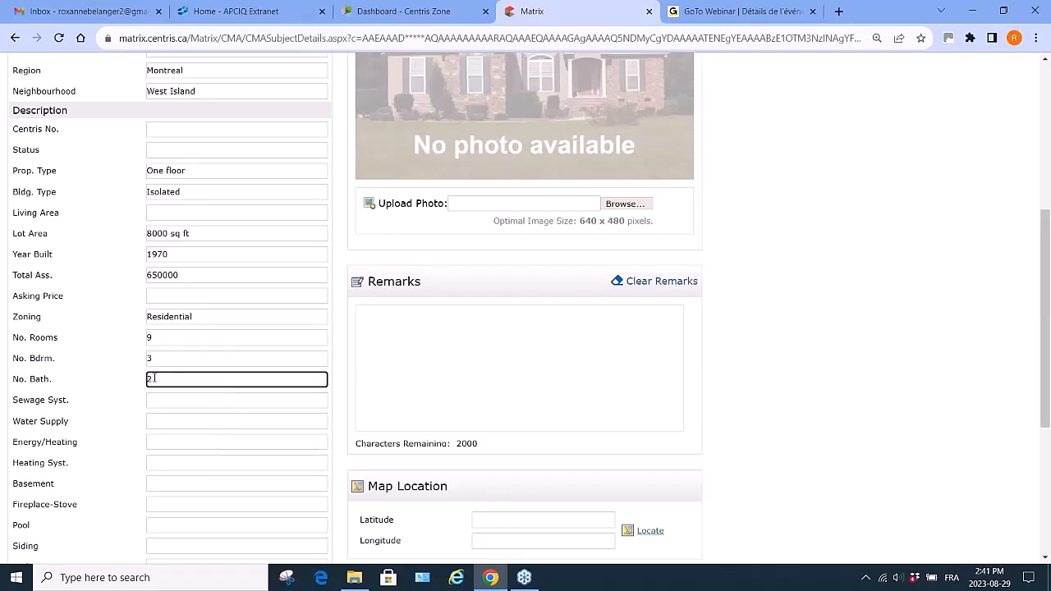
# - Enter Municipality as both the sewage system and the water supply
pyautogui.click(153, 403)
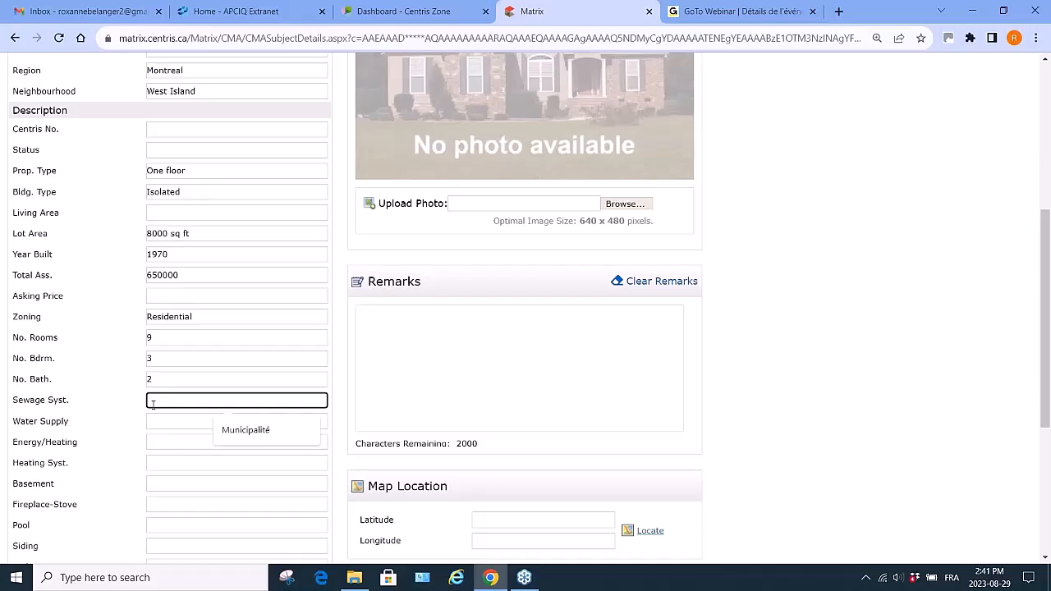
pyautogui.write('Municipality')
pyautogui.press('Tab')
pyautogui.write('Municipal')
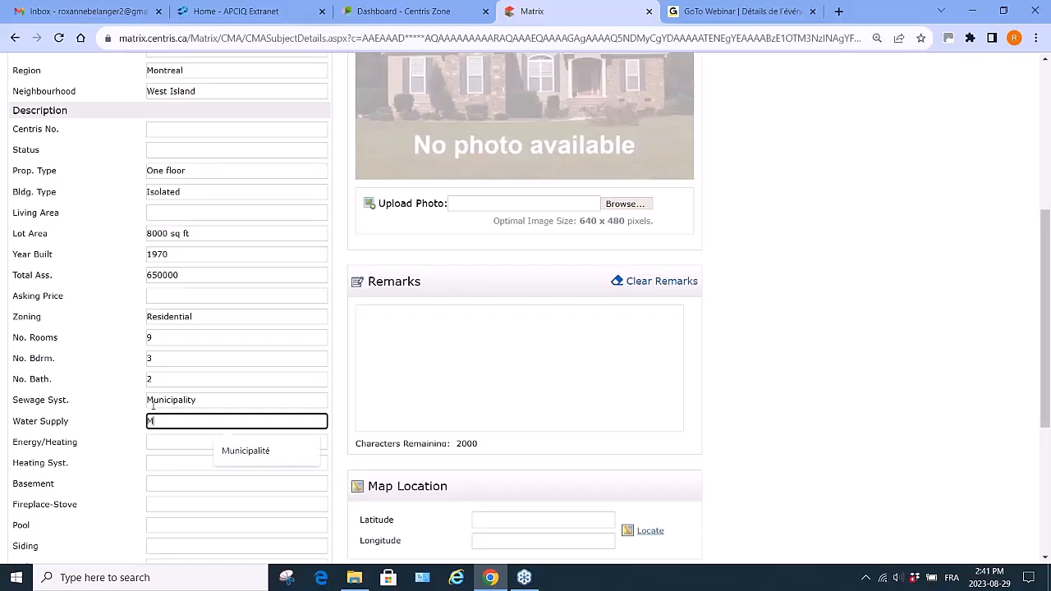
pyautogui.write('ity')
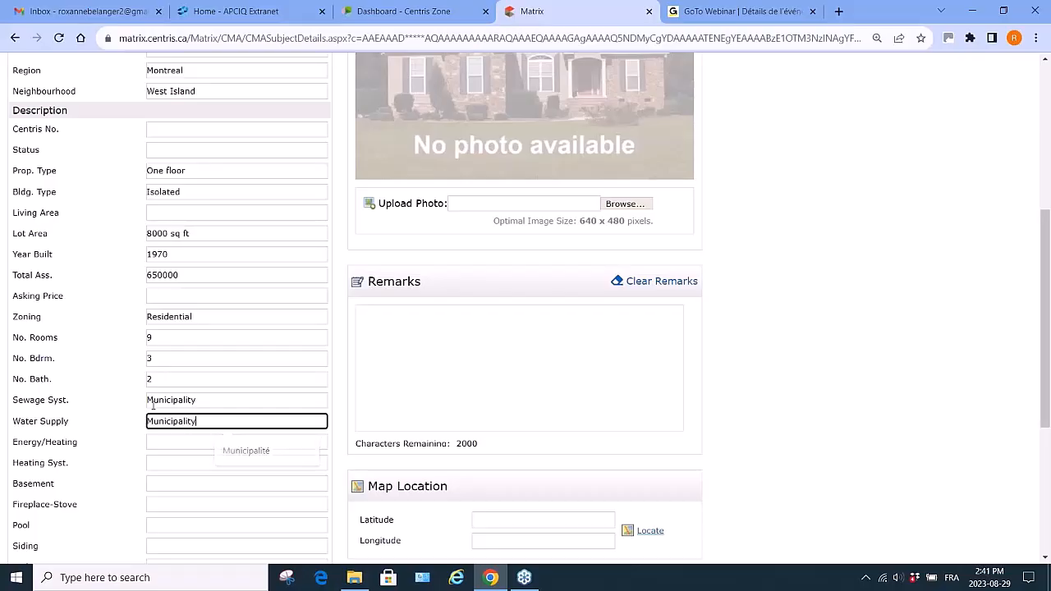
# - Set energy/heating to Electricity and the heating system to Forced Air
pyautogui.click(156, 444)
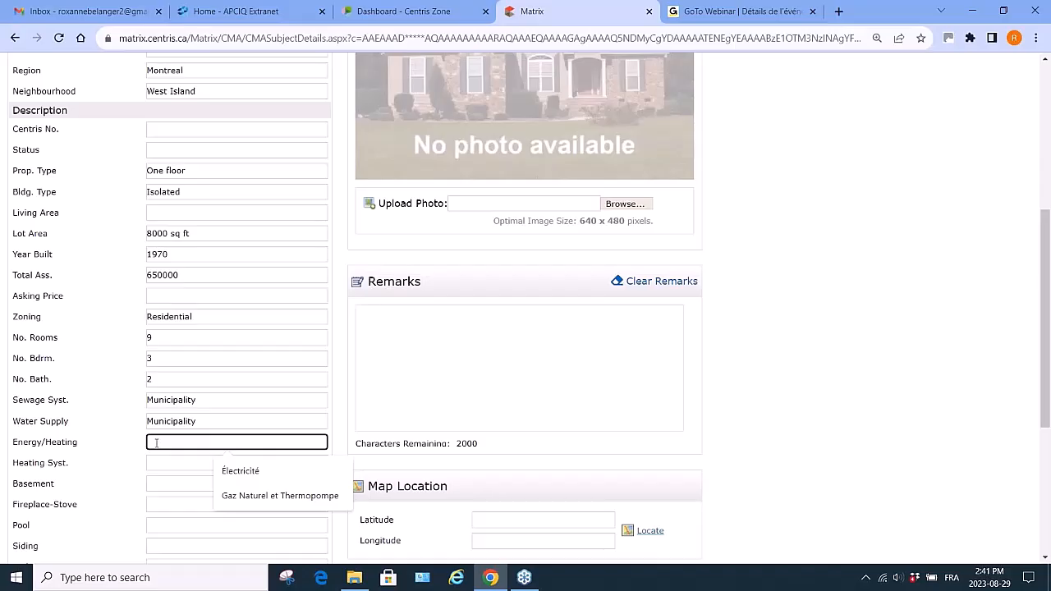
pyautogui.write('Electri')
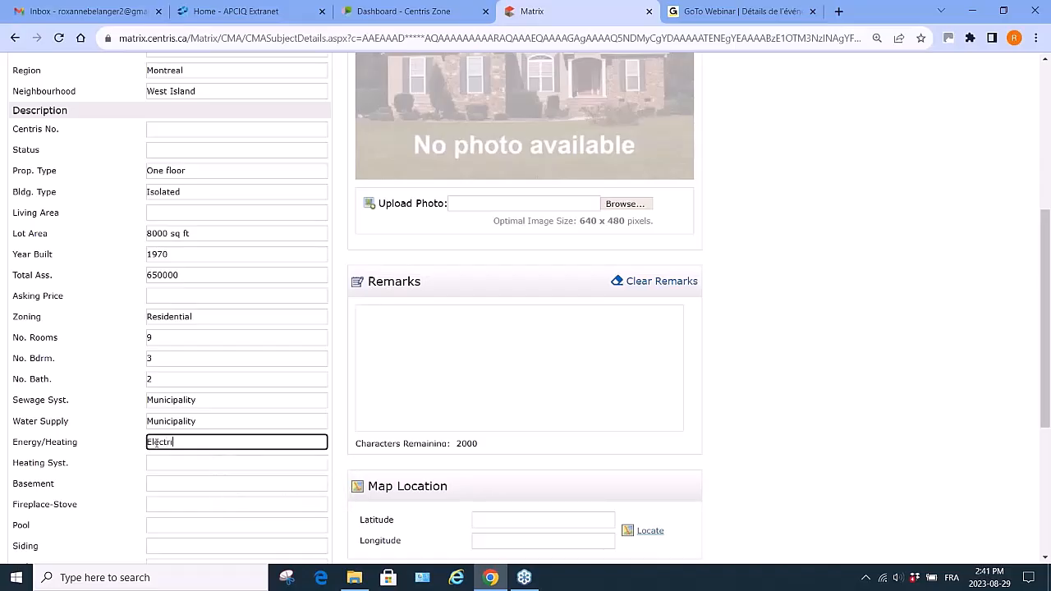
pyautogui.write('city')
pyautogui.click(156, 464)
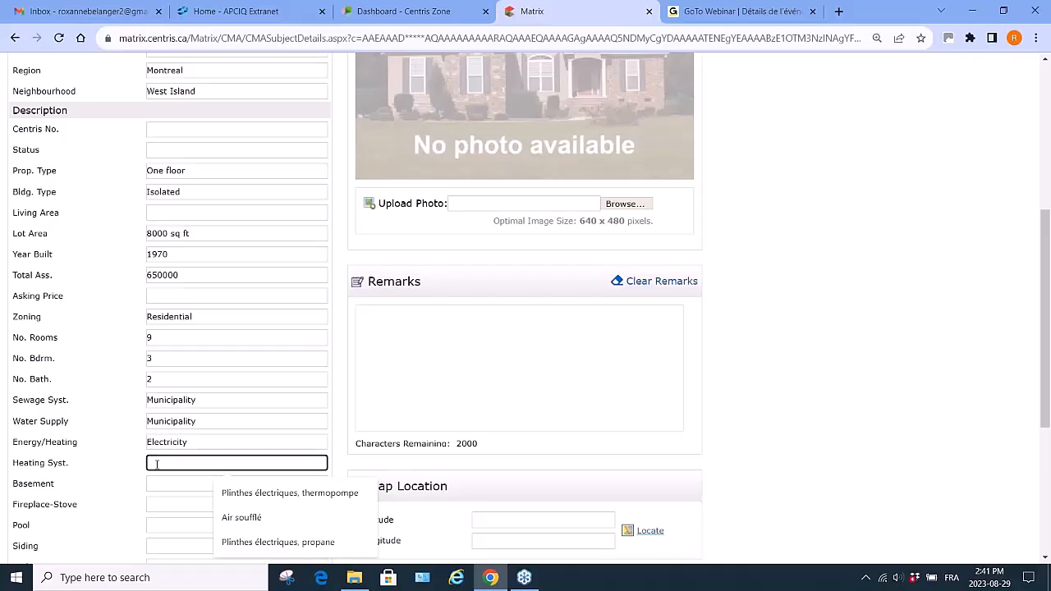
pyautogui.write('Forced A')
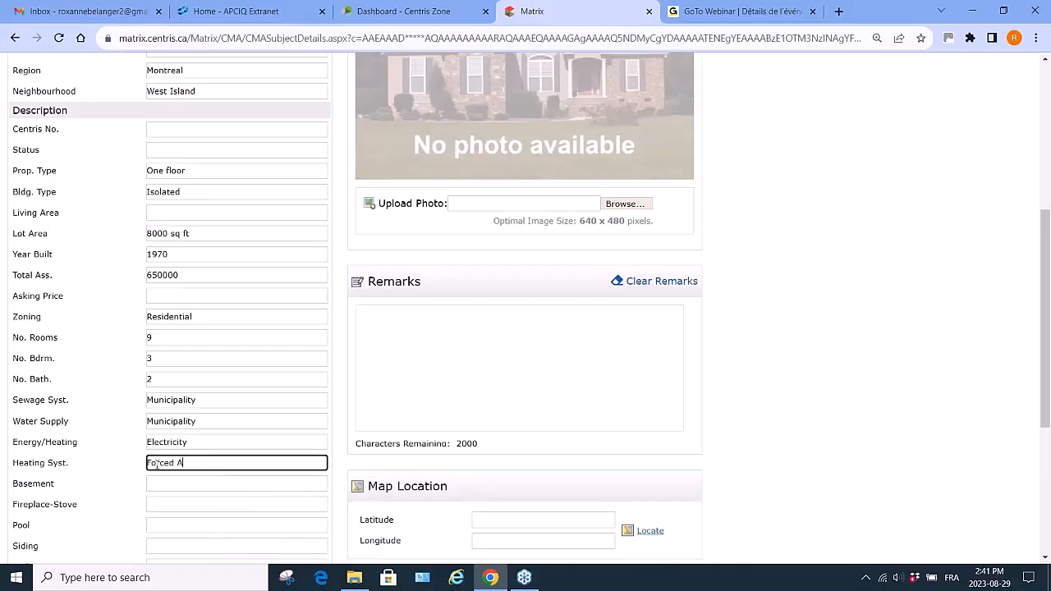
pyautogui.write('ir')
# - Enter the basement as 6 feet and more, totally finished
pyautogui.click(157, 483)
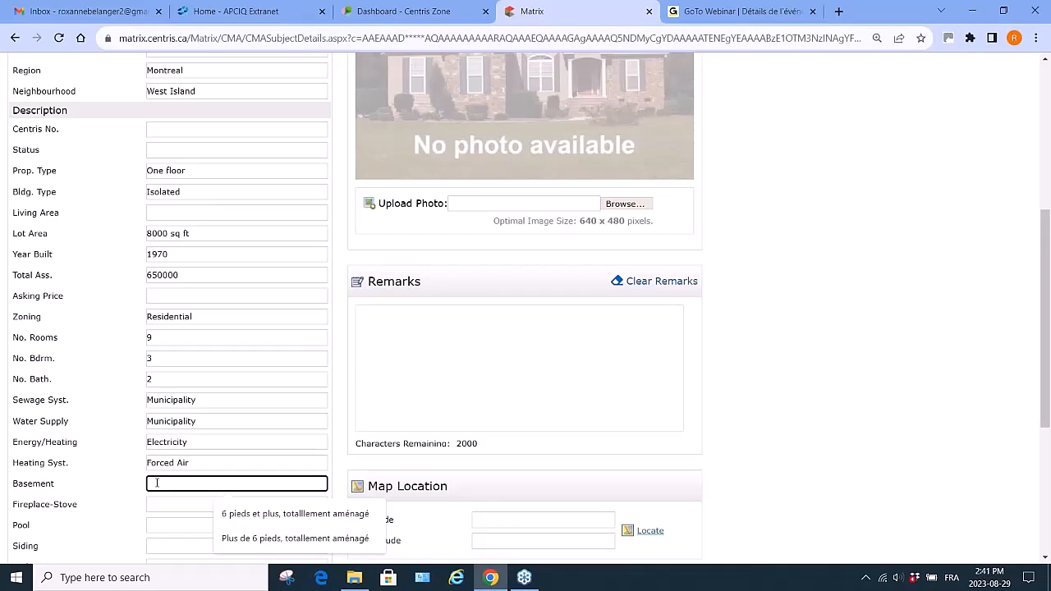
pyautogui.write('6 feet and o')
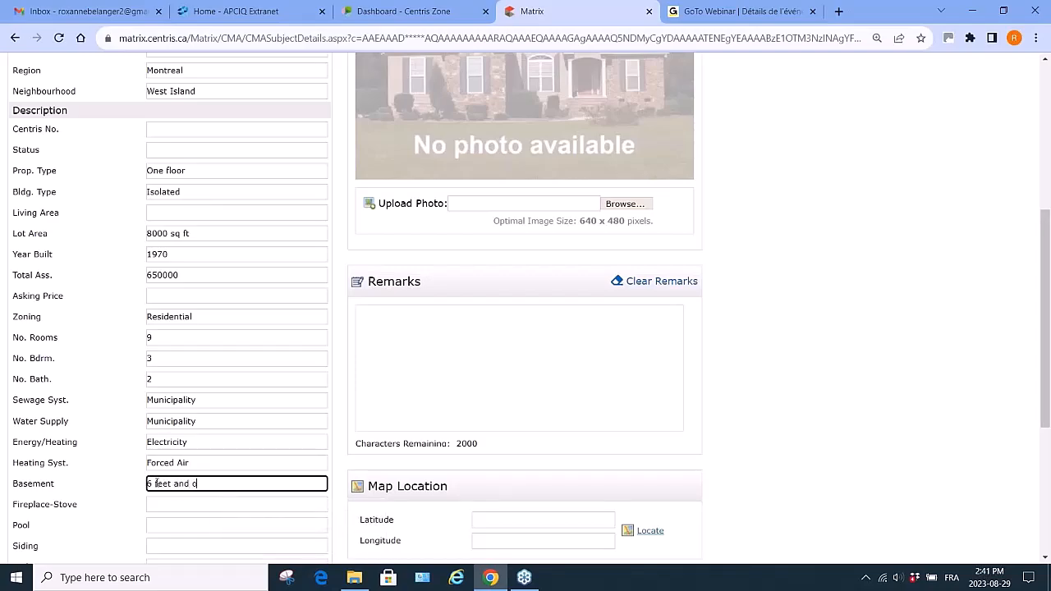
pyautogui.press('BackSpace')
pyautogui.write('more, totally finished')
# - Set the fireplace-stove to Fireplace and the siding to Brick and aluminum
pyautogui.click(168, 505)
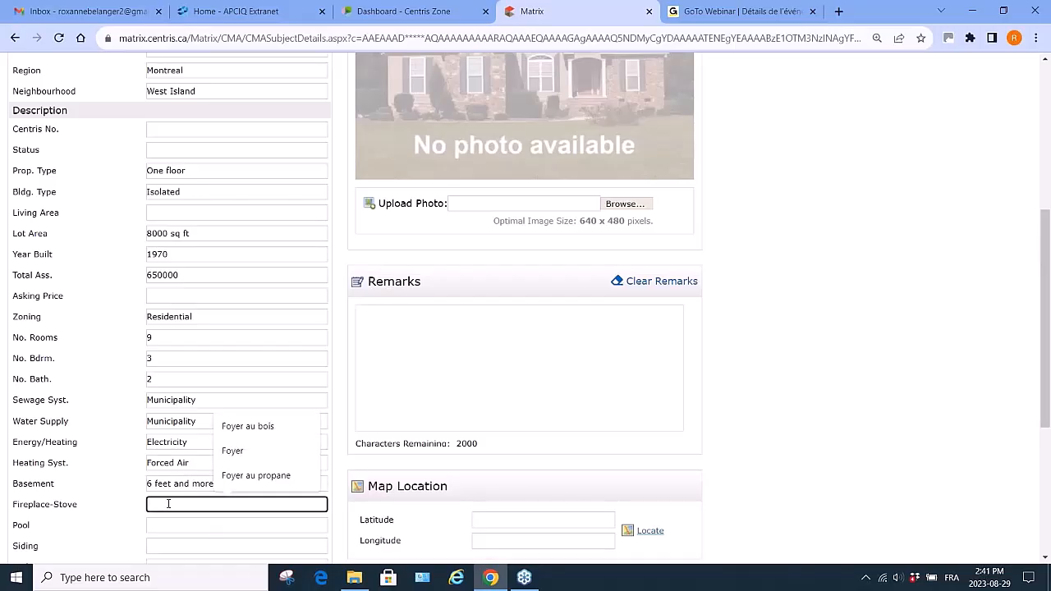
pyautogui.write('Fireplace')
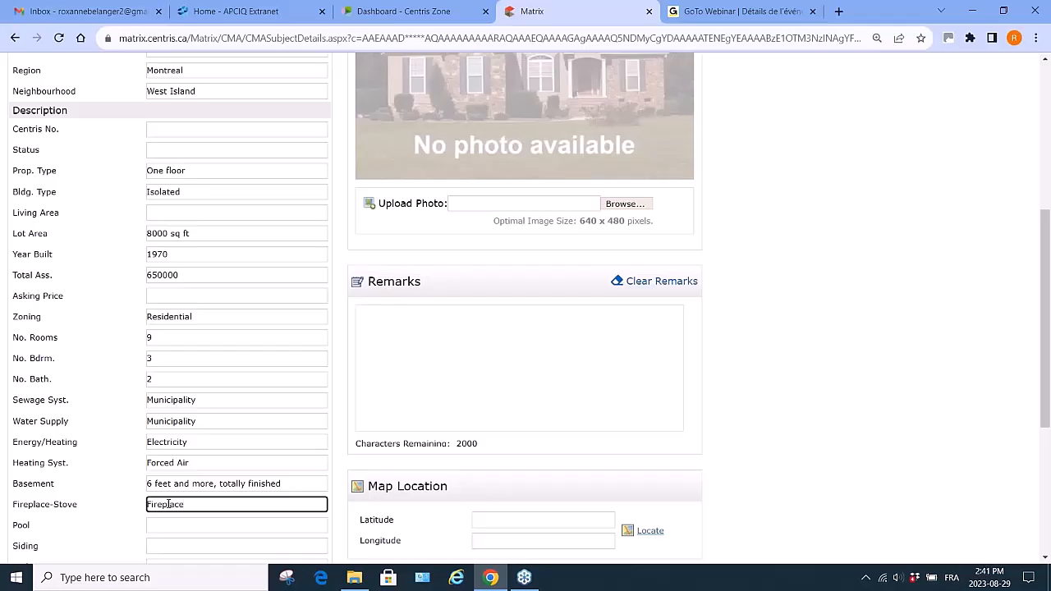
pyautogui.scroll(-2, 168, 504)
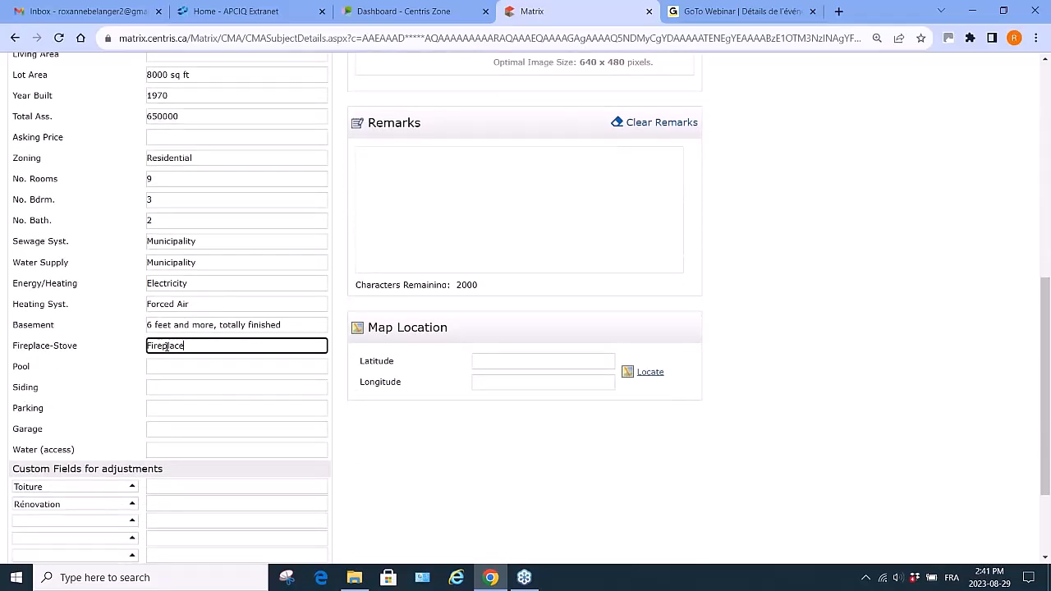
pyautogui.click(159, 392)
pyautogui.write('Bri')
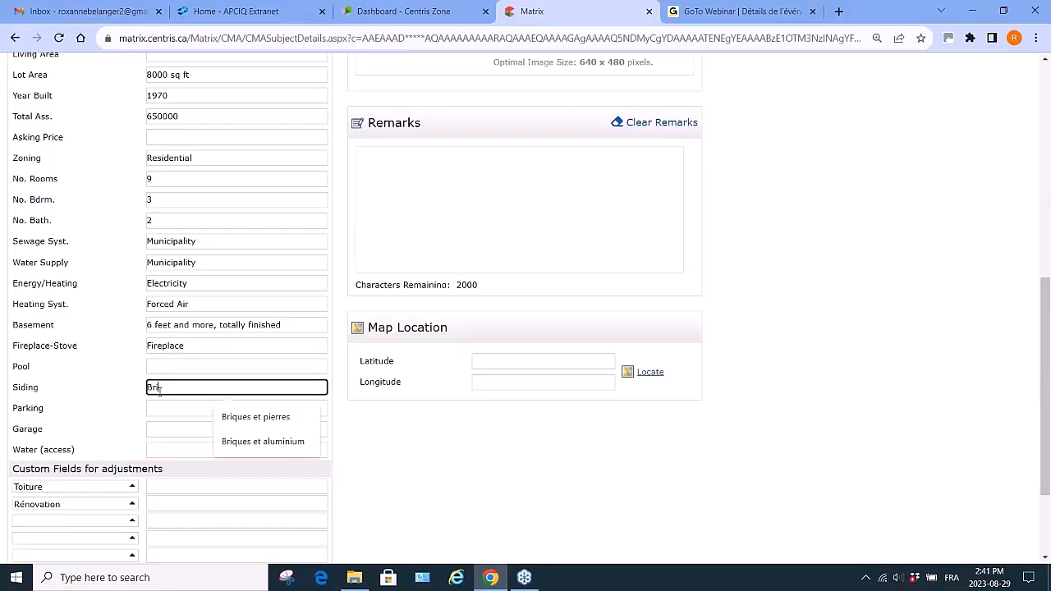
pyautogui.write('ck and aluminiu')
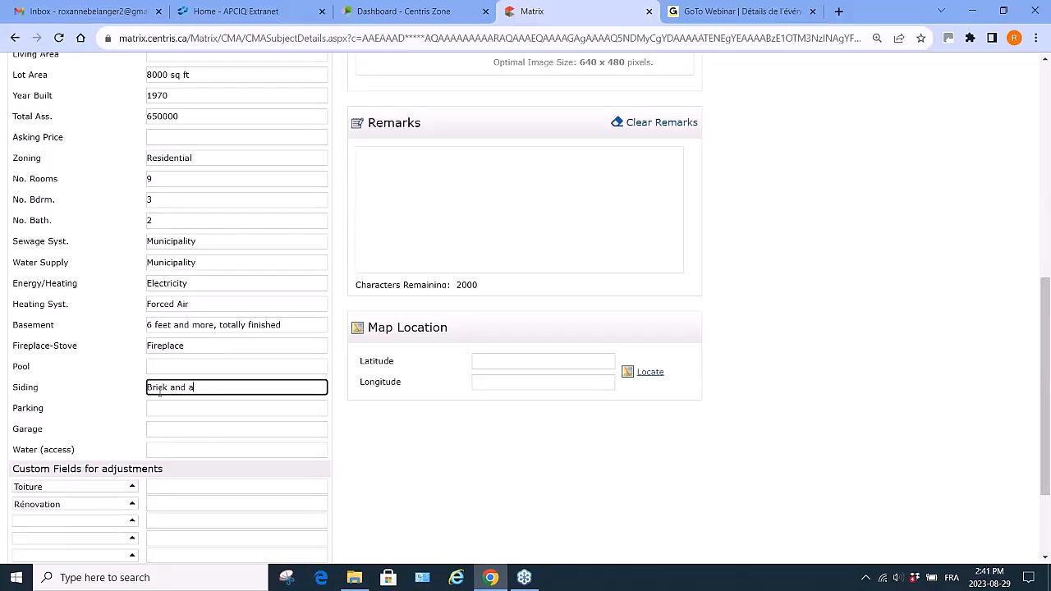
pyautogui.press('BackSpace')
pyautogui.press('BackSpace')
pyautogui.write('um')
# - Enter the parking as Alley (4)
pyautogui.click(155, 409)
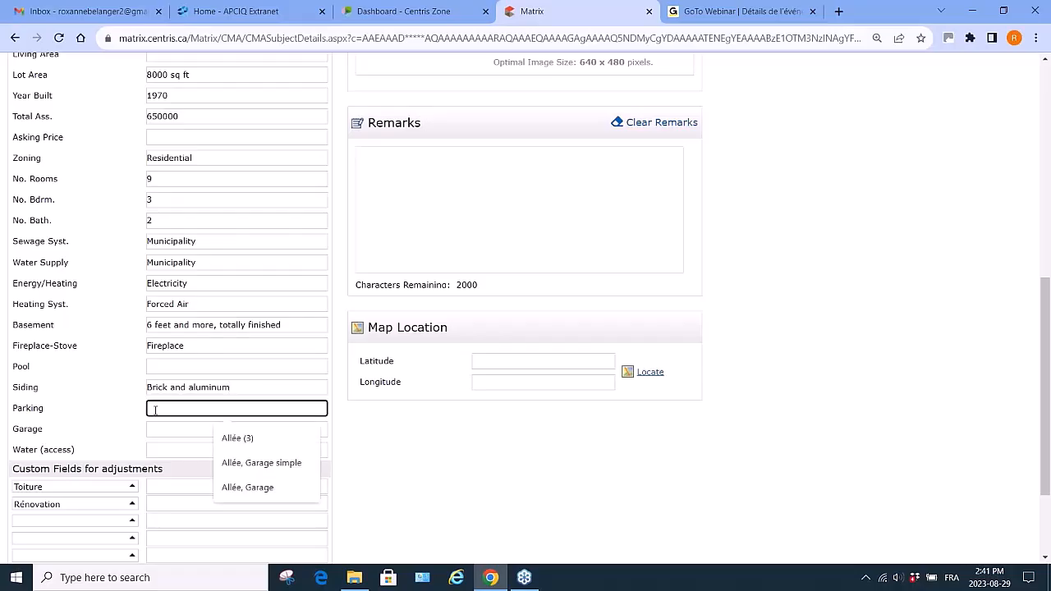
pyautogui.write('Alley')
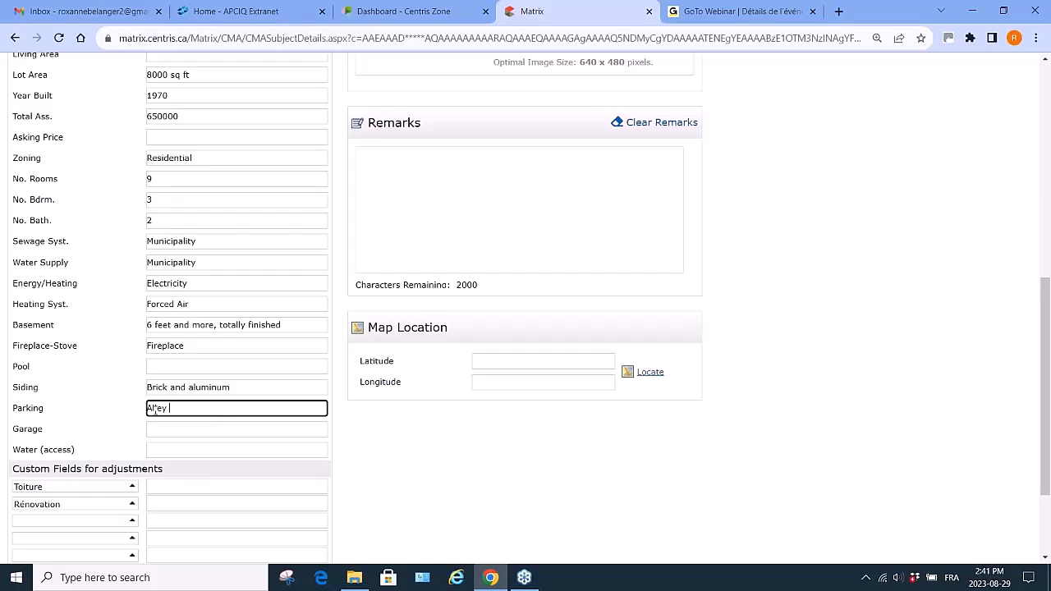
pyautogui.write(' (4)')
# - Rename the first custom adjustment field from Toiture to Age of roof
pyautogui.click(73, 488)
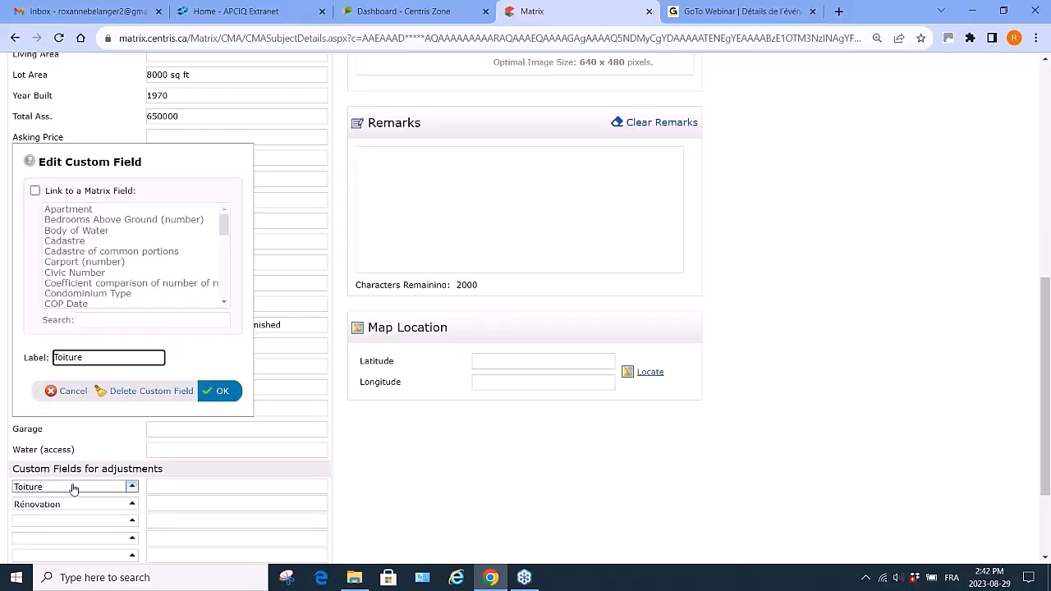
pyautogui.moveTo(87, 359); pyautogui.dragTo(3, 351)
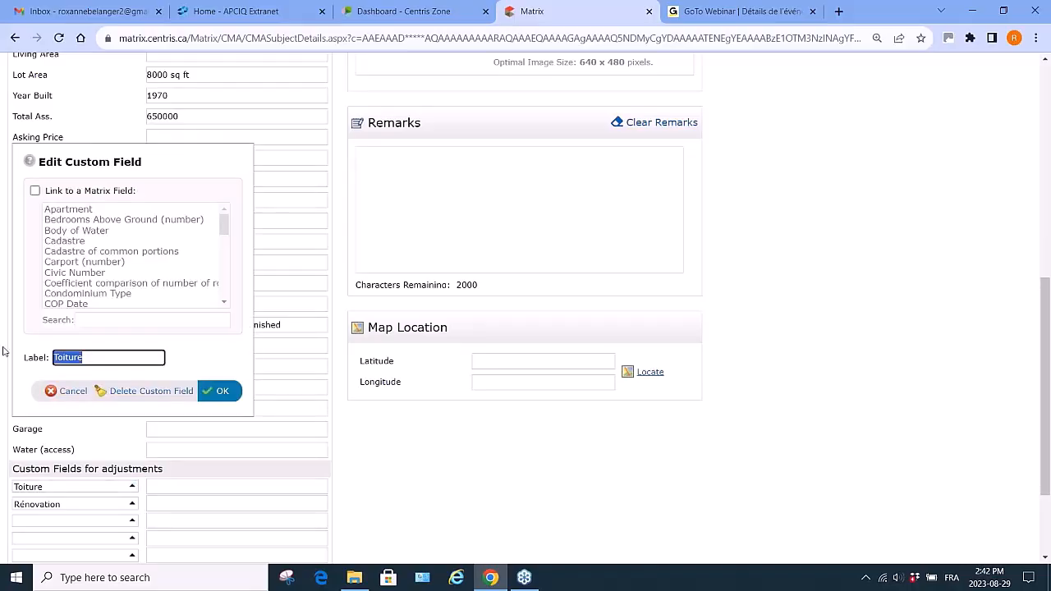
pyautogui.write('Roo')
pyautogui.press('BackSpace')
pyautogui.press('BackSpace')
pyautogui.write('Age of roof')
pyautogui.click(225, 392)
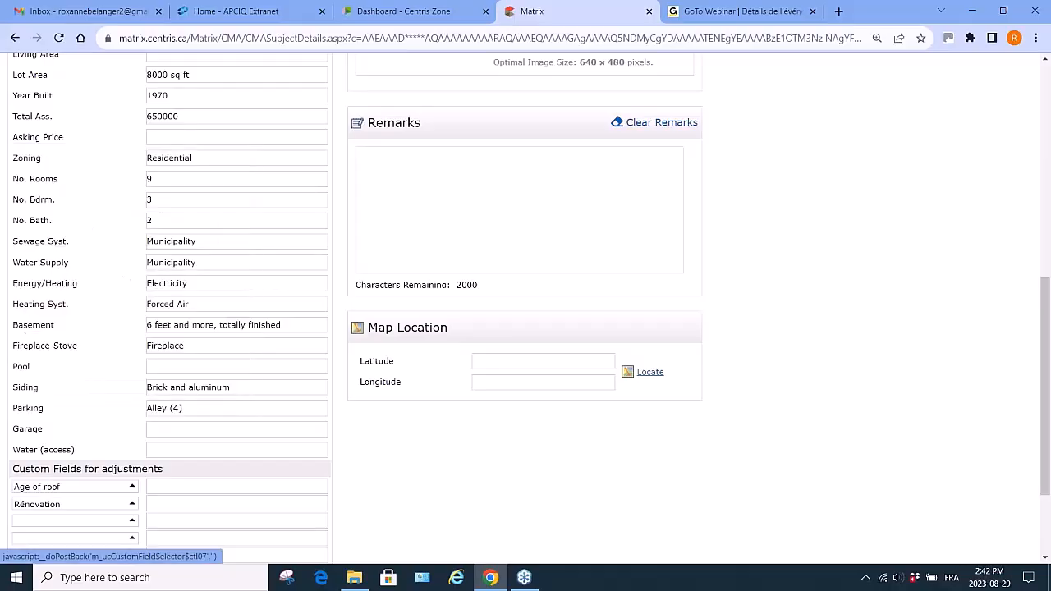
# - Rename the second custom adjustment field to Bathroom renovation
pyautogui.click(66, 508)
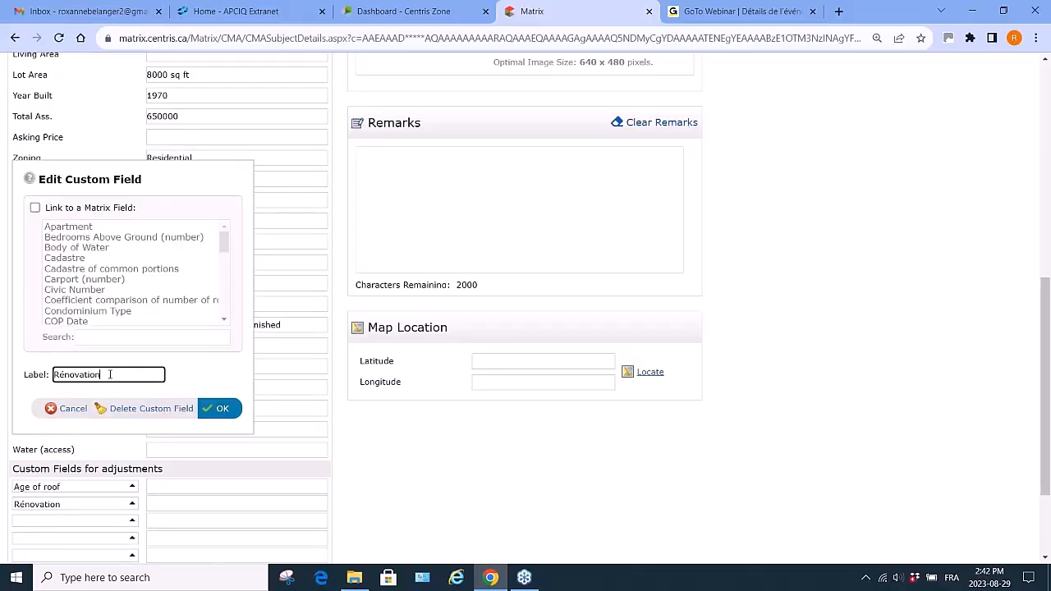
pyautogui.hotkey('ctrl', 'a')
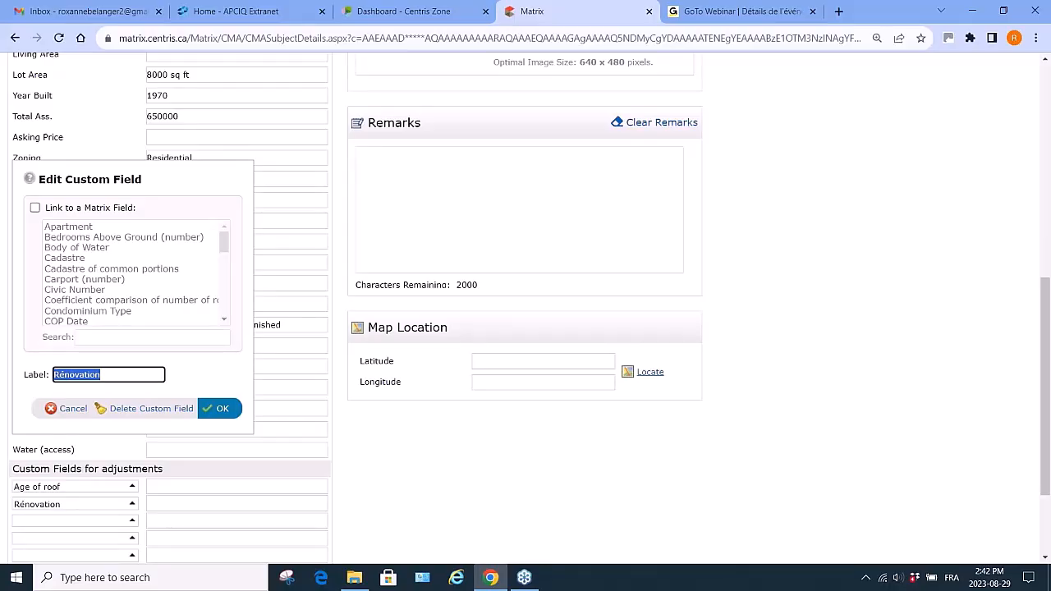
pyautogui.write('s')
pyautogui.write('df')
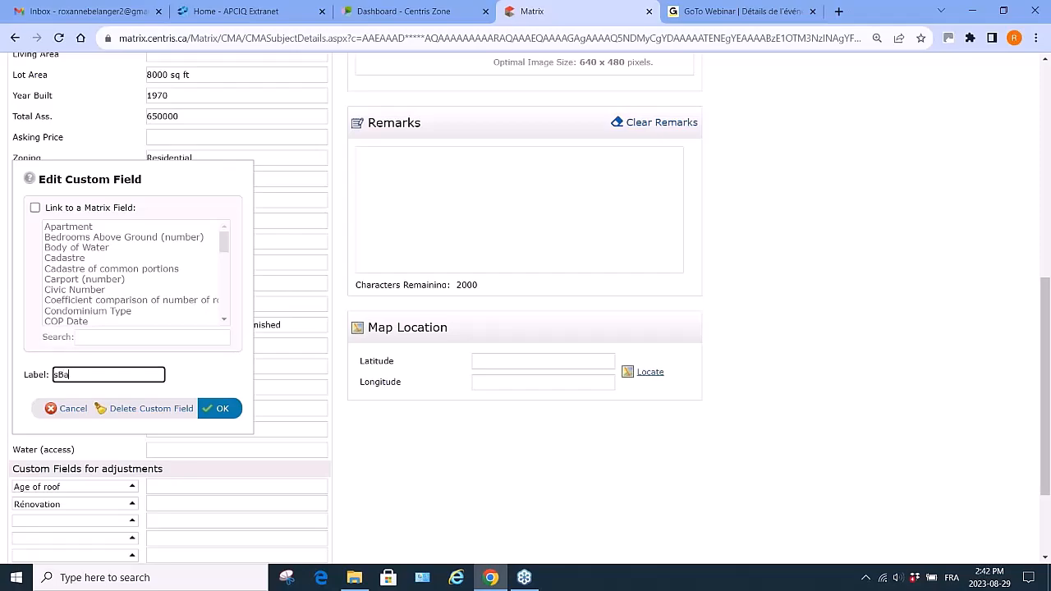
pyautogui.press('BackSpace')
pyautogui.press('BackSpace')
pyautogui.press('BackSpace')
pyautogui.write('V')
pyautogui.write('Bathroom r')
pyautogui.write('enovation')
pyautogui.click(228, 410)
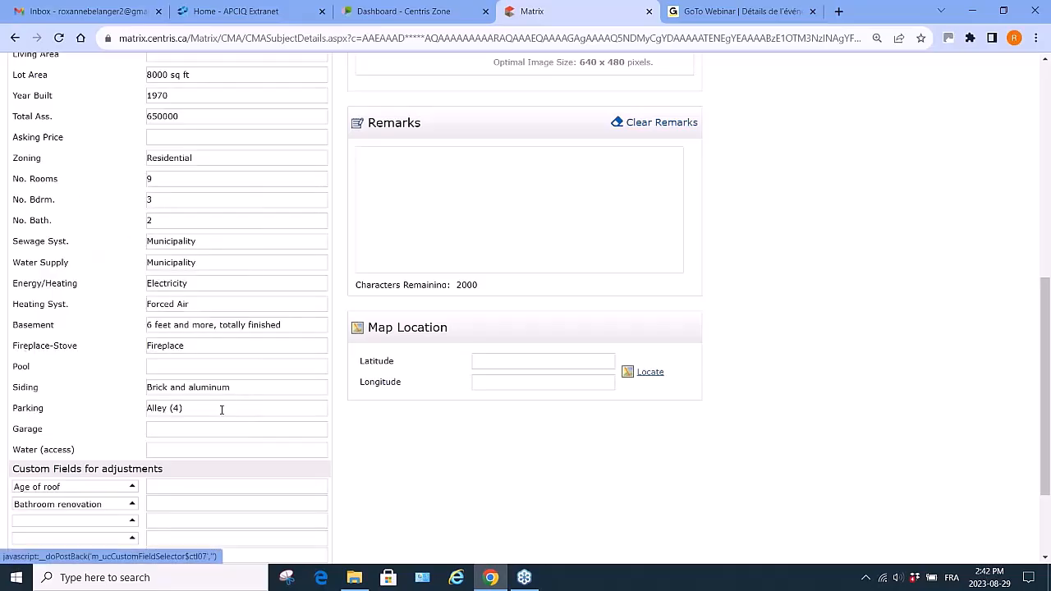
# - Label the third custom adjustment field Kitchen Renovation
pyautogui.click(65, 520)
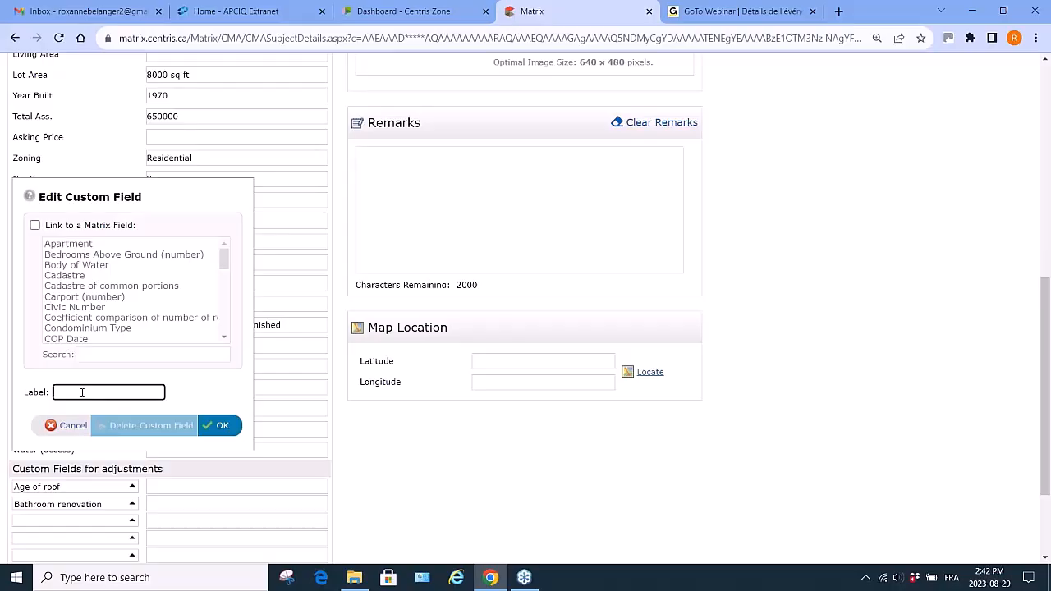
pyautogui.write('Kitchen Renovation')
pyautogui.click(229, 426)
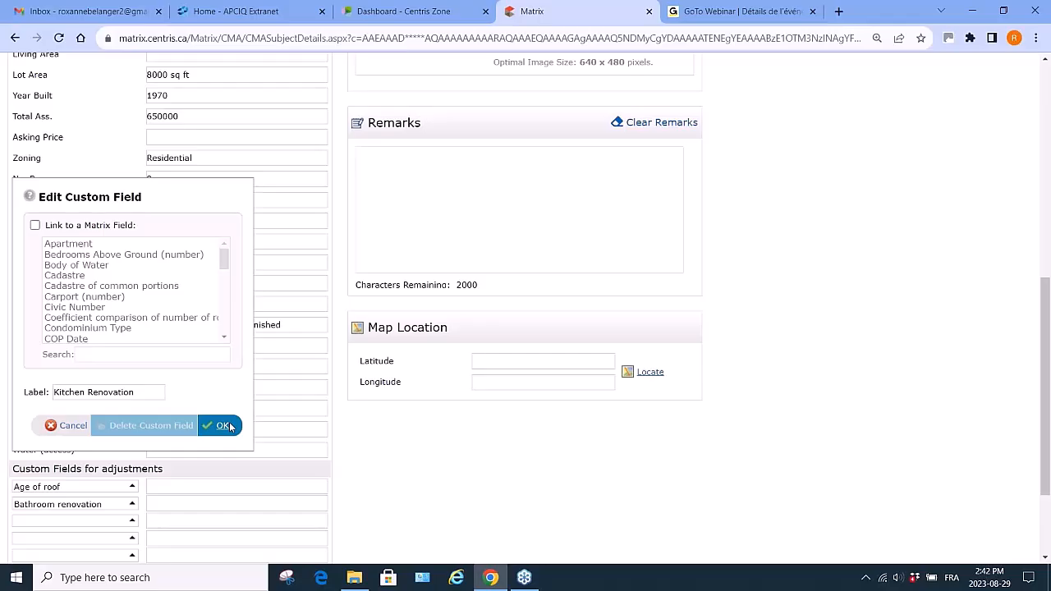
pyautogui.click(229, 426)
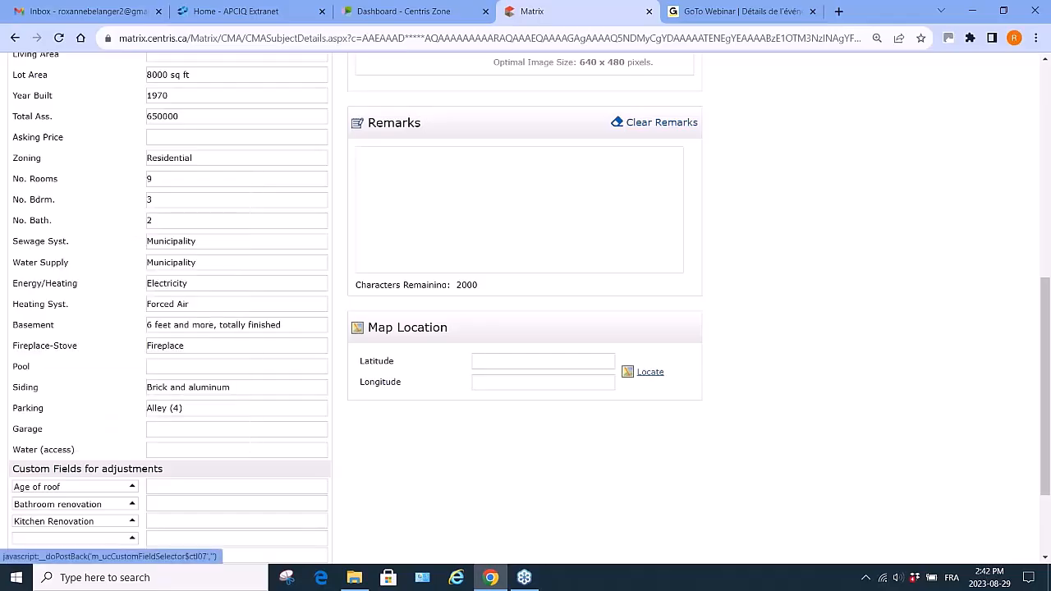
pyautogui.click(47, 538)
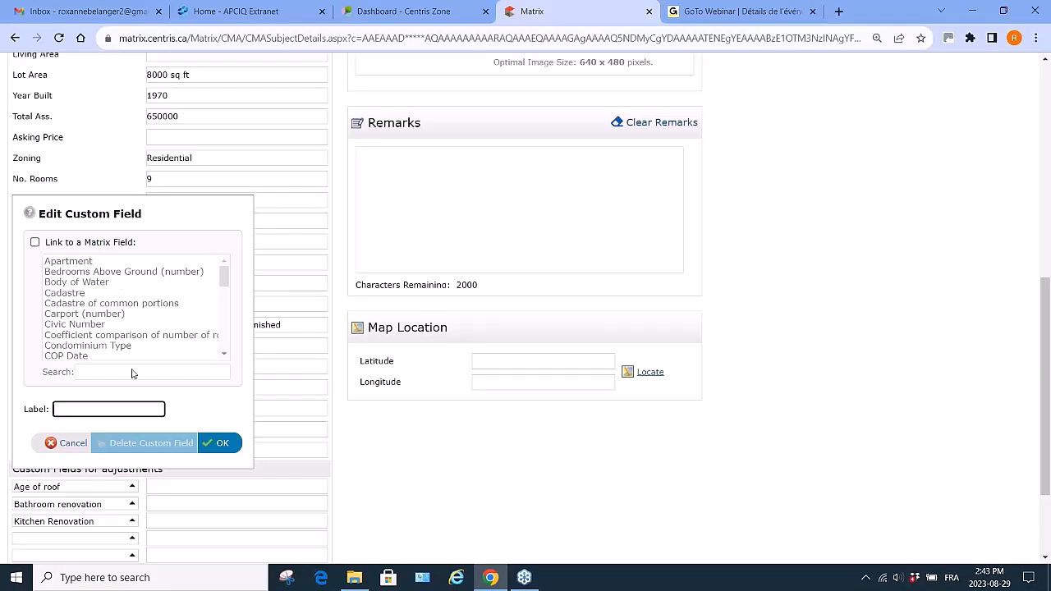
pyautogui.click(234, 403)
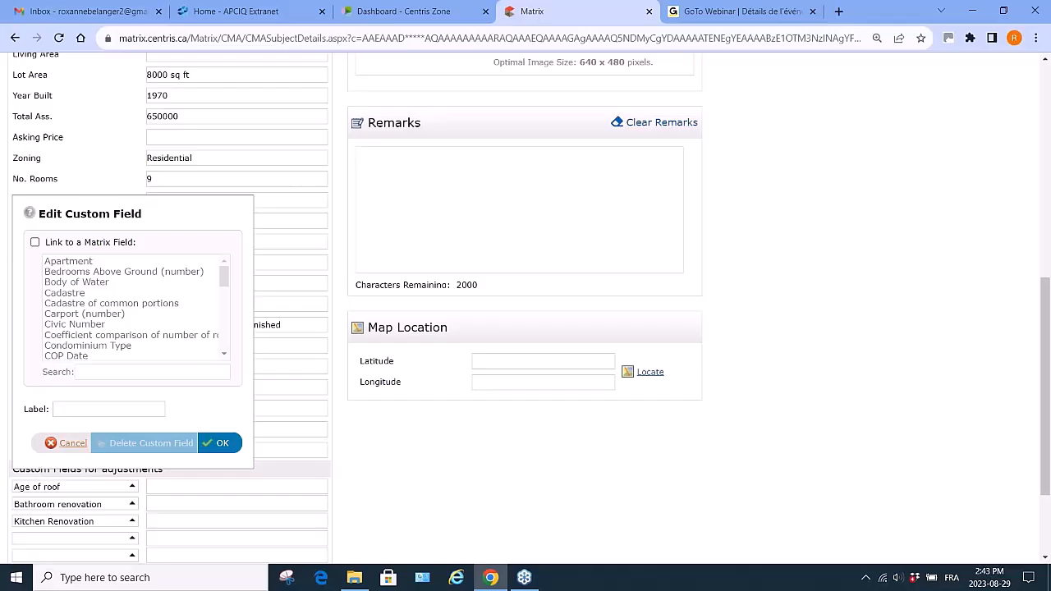
pyautogui.click(67, 443)
pyautogui.scroll(-3, 146, 553)
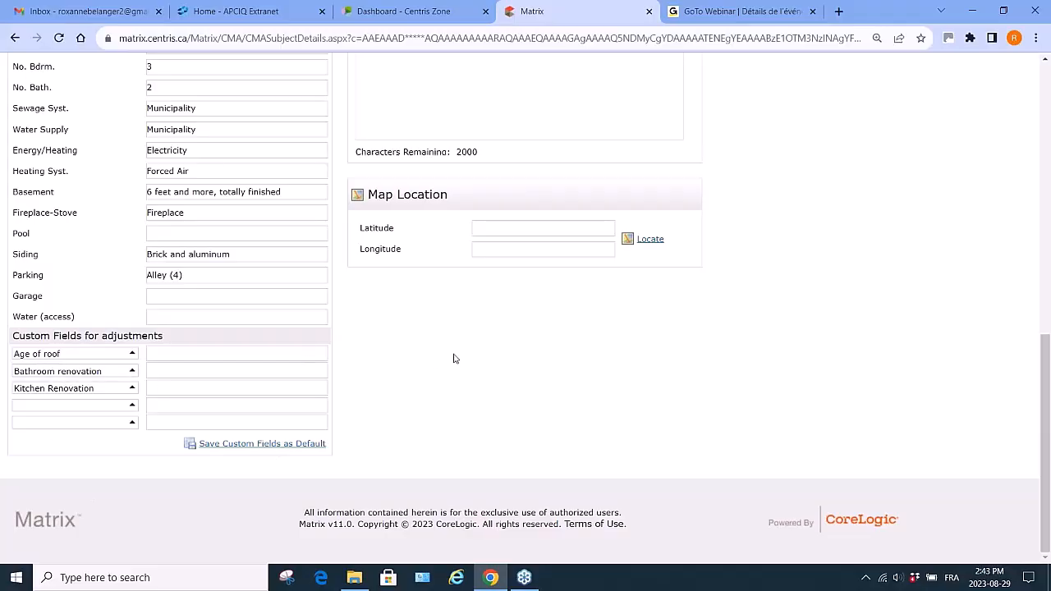
pyautogui.scroll(5, 454, 358)
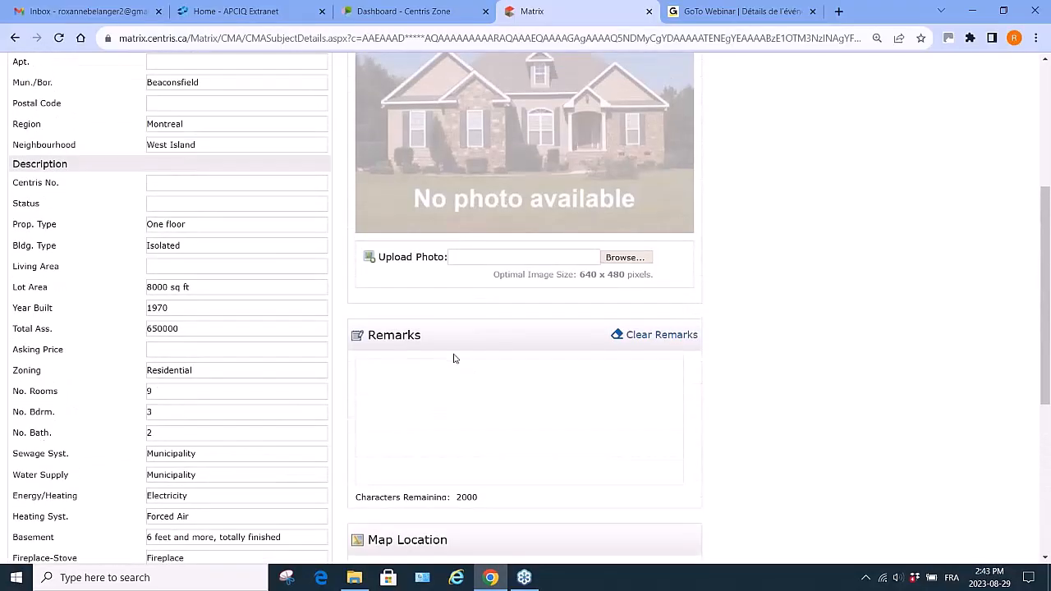
pyautogui.scroll(2, 453, 358)
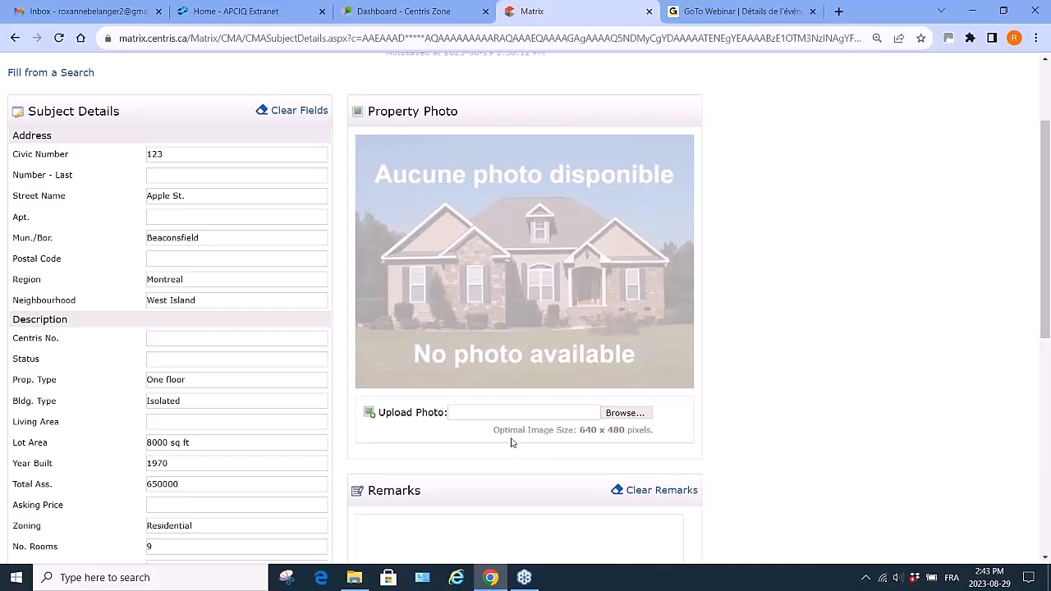
pyautogui.click(624, 412)
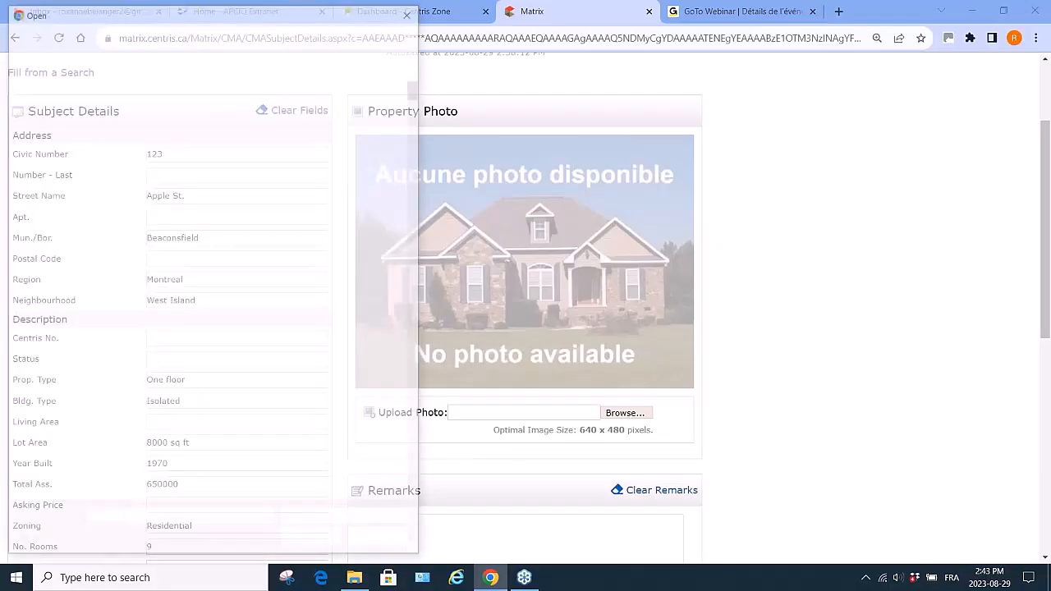
pyautogui.click(55, 120)
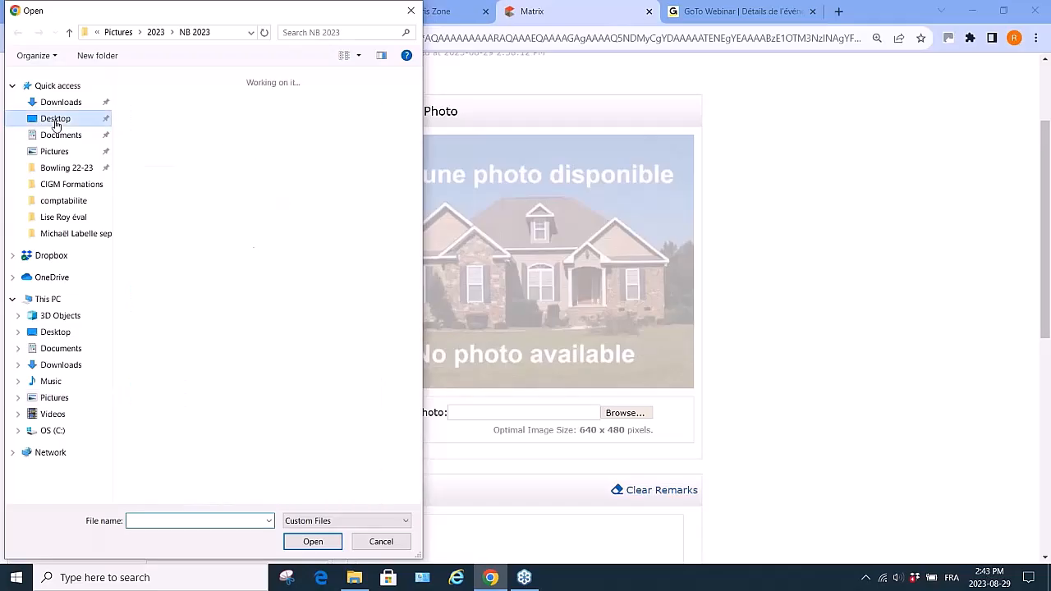
pyautogui.click(62, 217)
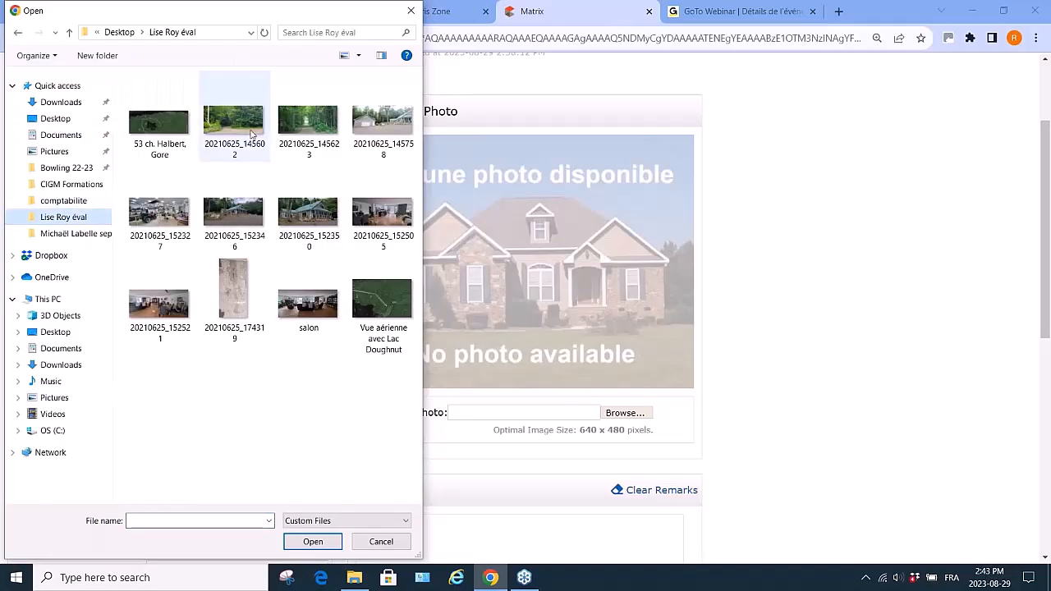
pyautogui.doubleClick(396, 119)
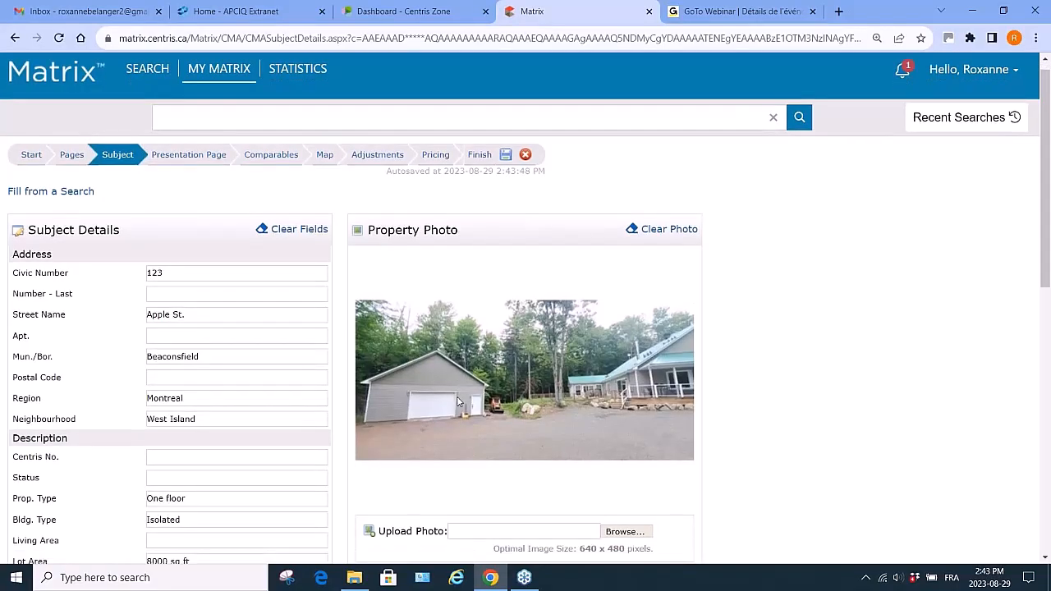
# - Enter the contact's name, street address and city Beaconsfield on three lines in the Remarks box
pyautogui.scroll(-3, 458, 402)
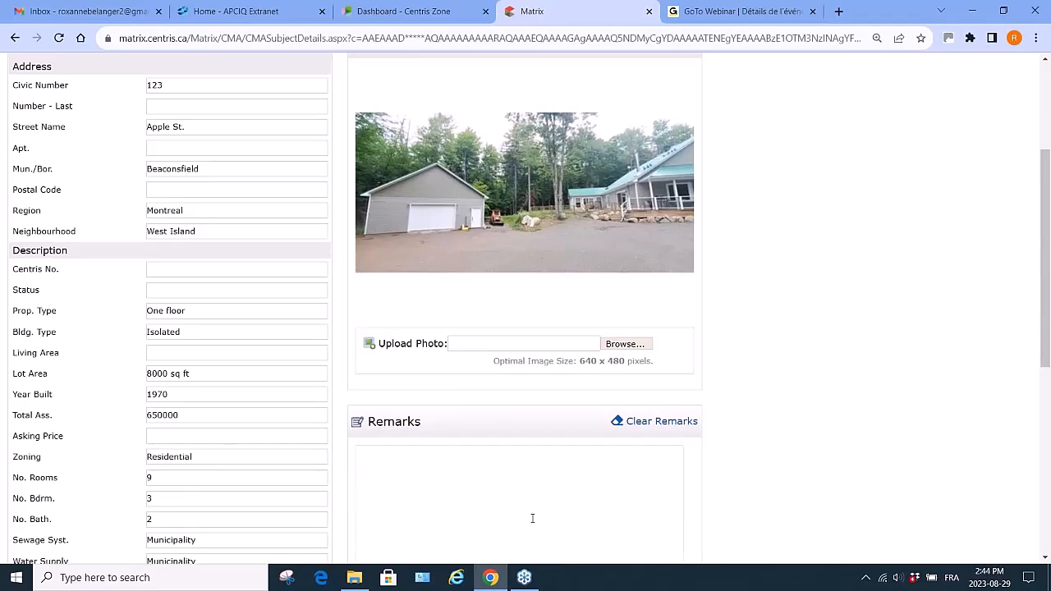
pyautogui.scroll(-3, 532, 518)
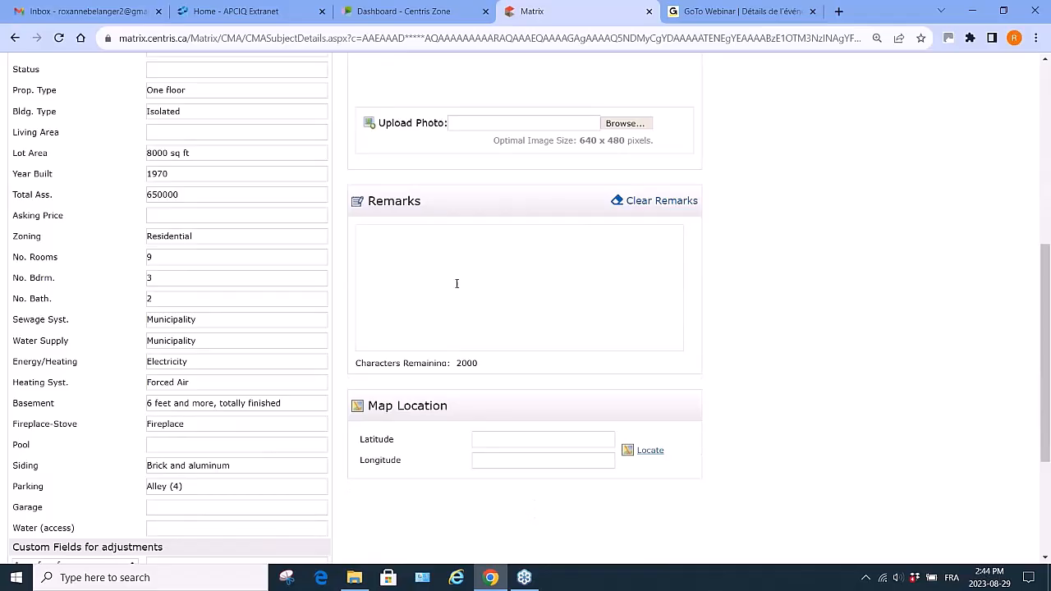
pyautogui.click(405, 237)
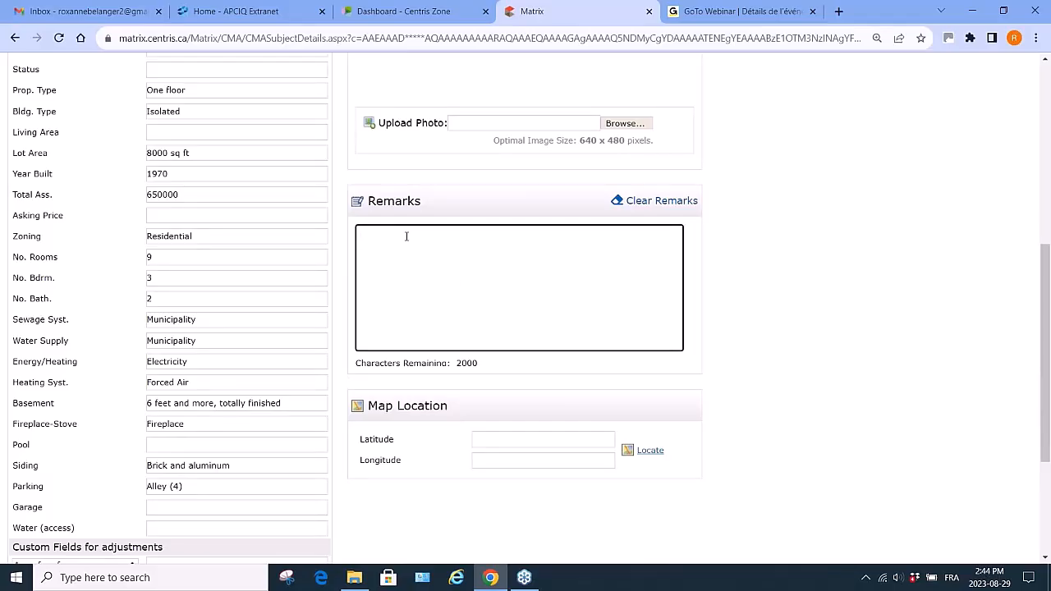
pyautogui.press('Return')
pyautogui.press('BackSpace')
pyautogui.press('Return')
# - Open the map locator, jump to Montréal and try locating the street address, then clear it
pyautogui.click(651, 456)
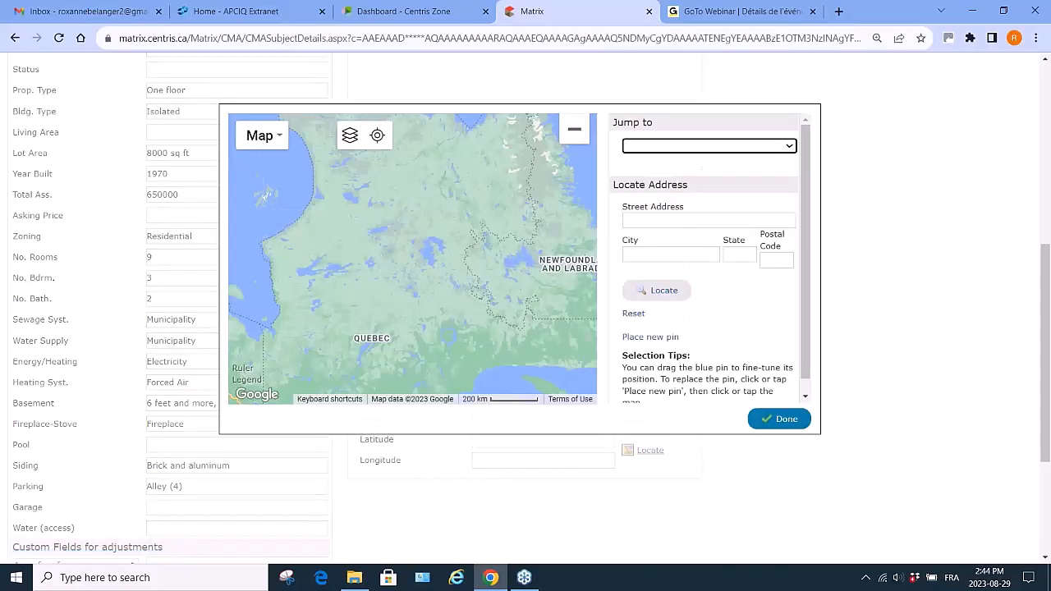
pyautogui.click(788, 146)
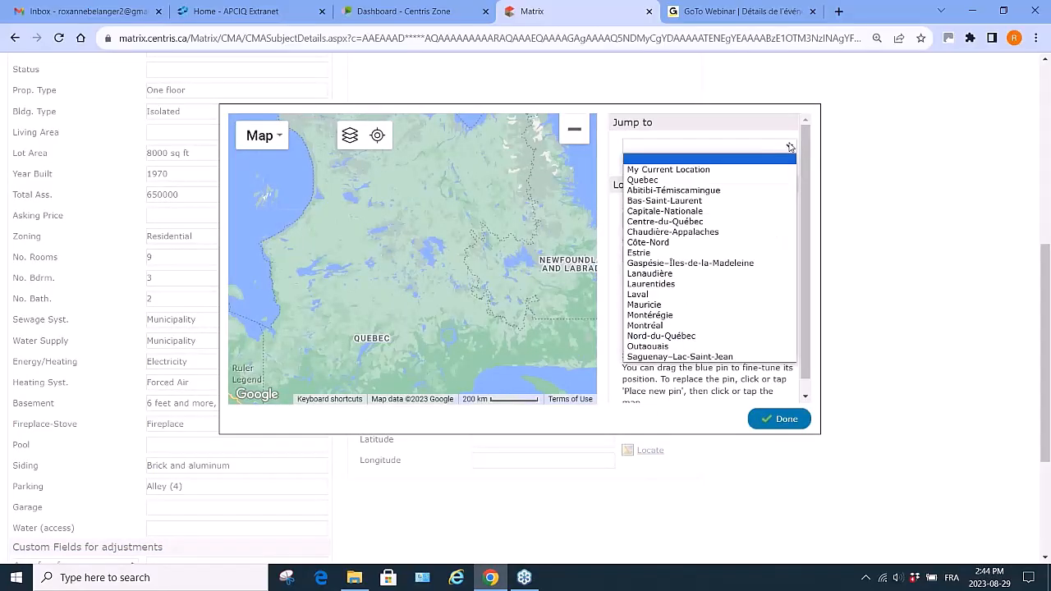
pyautogui.click(719, 325)
pyautogui.click(657, 219)
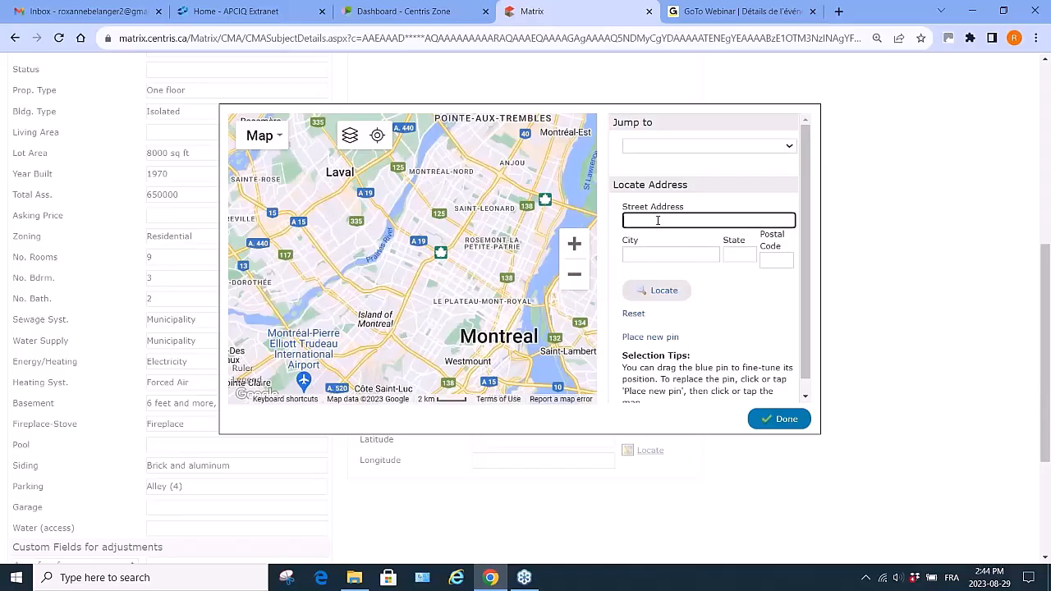
pyautogui.write('123 Apple')
pyautogui.click(661, 293)
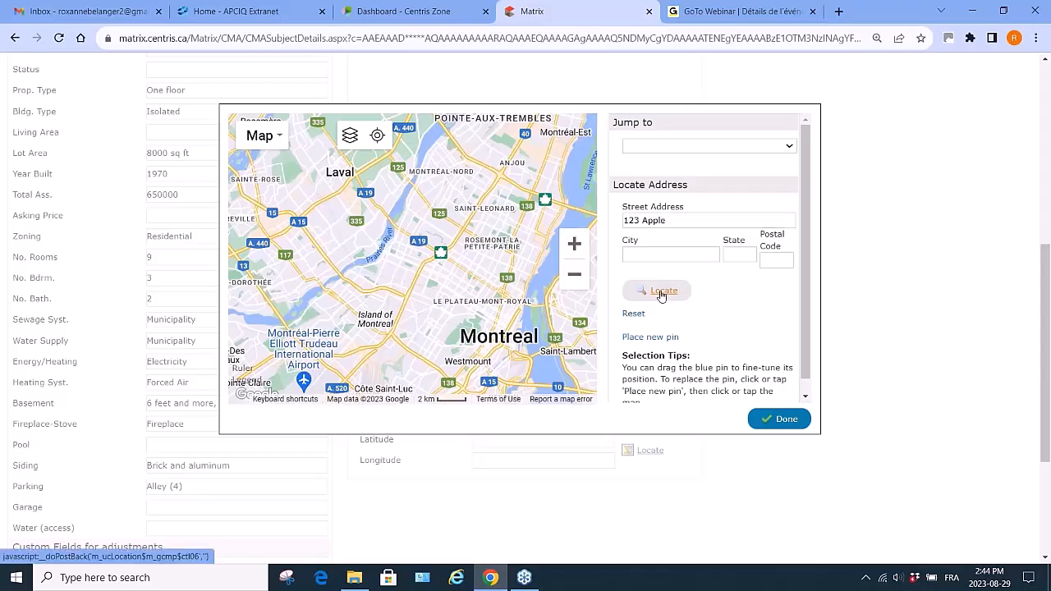
pyautogui.moveTo(682, 220); pyautogui.dragTo(605, 223)
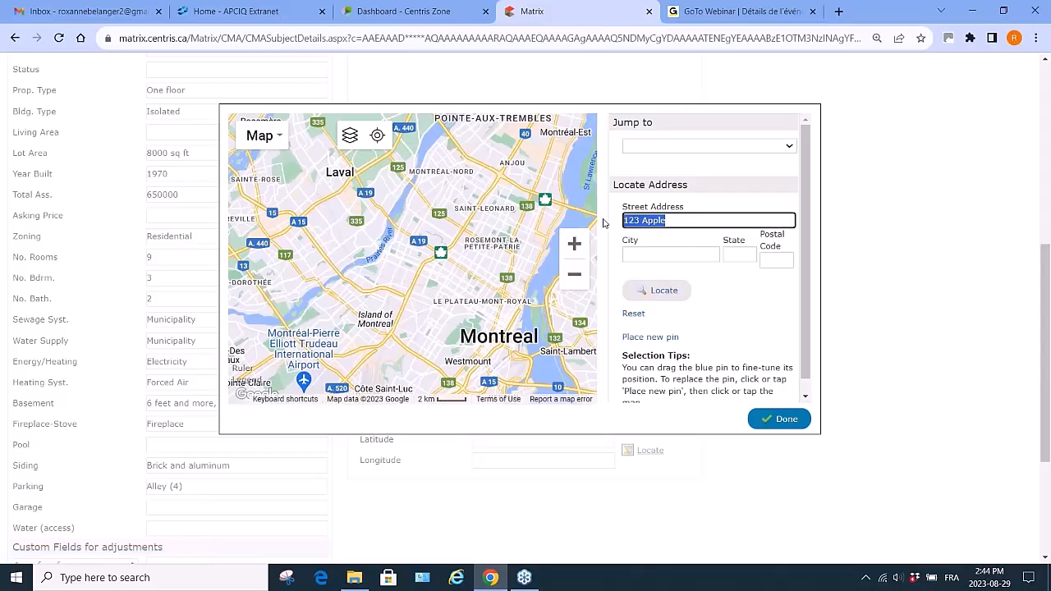
pyautogui.press('BackSpace')
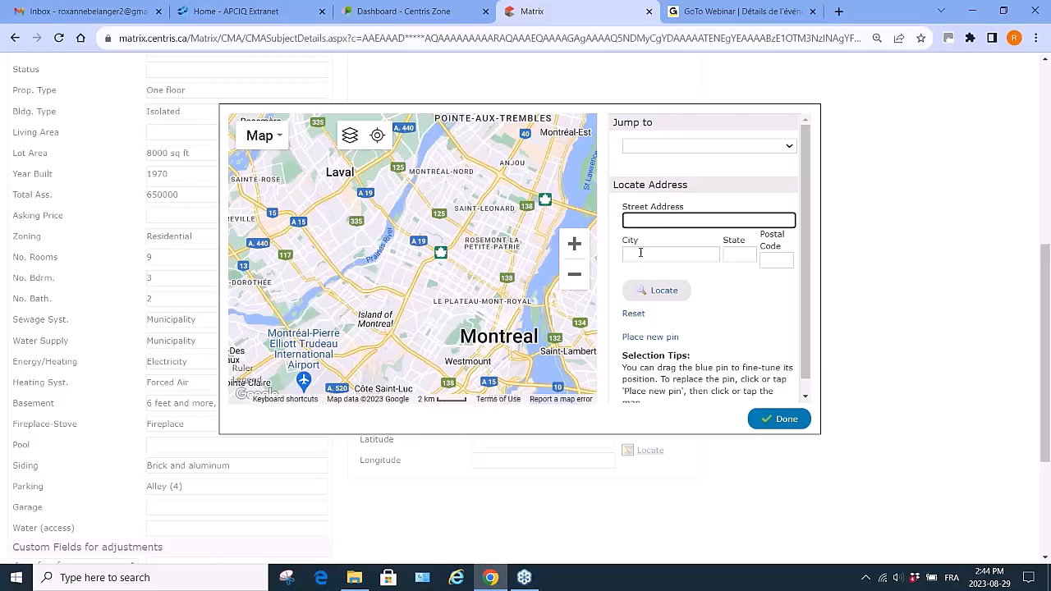
# - Locate Beaconsfield by city, place the pin on the map and confirm the map location
pyautogui.click(639, 253)
pyautogui.write('Beaconsfield')
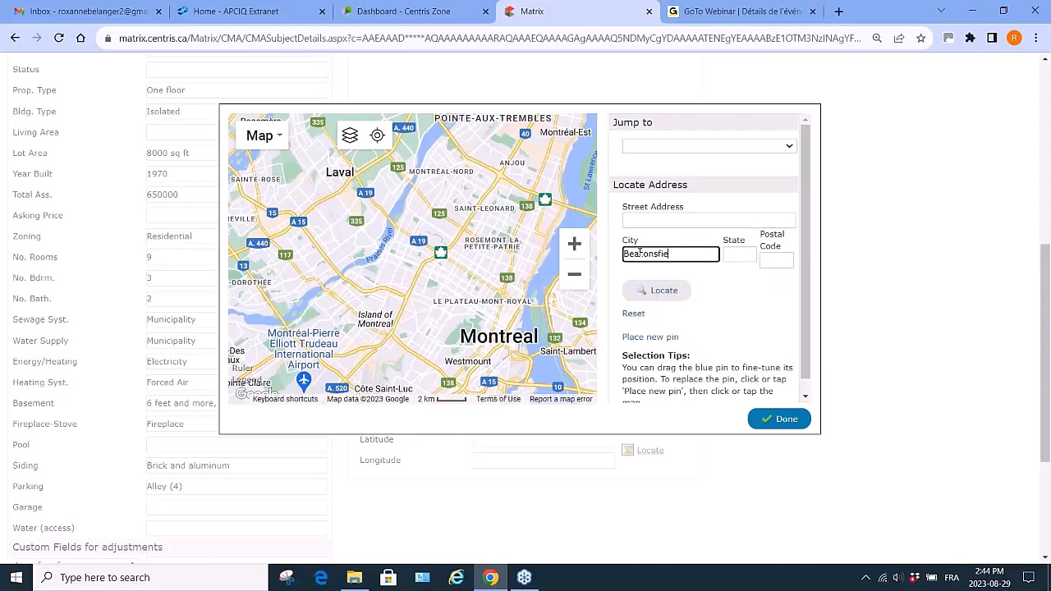
pyautogui.click(658, 294)
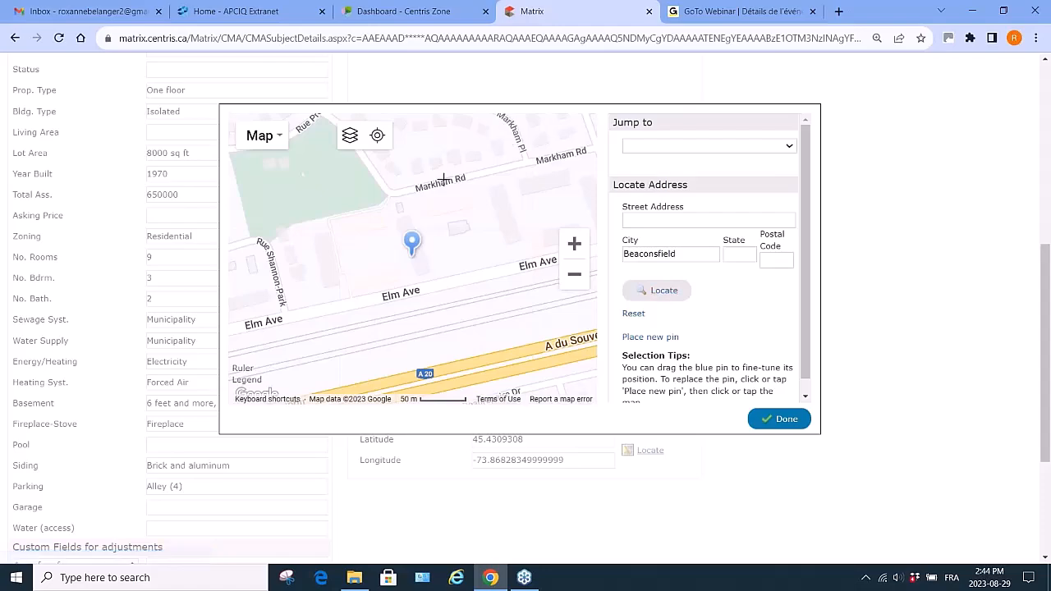
pyautogui.click(534, 121)
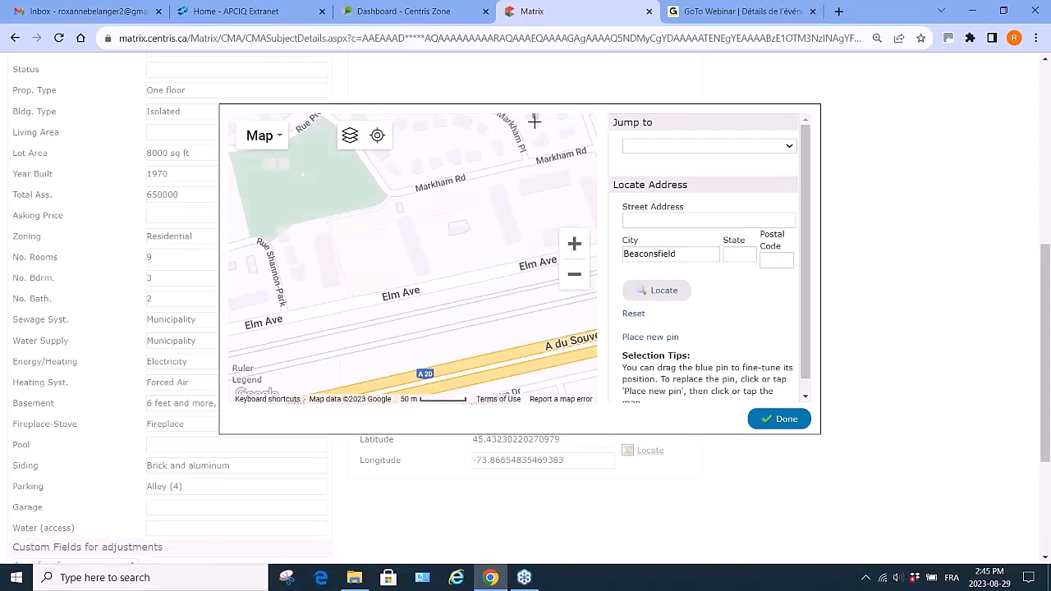
pyautogui.click(786, 420)
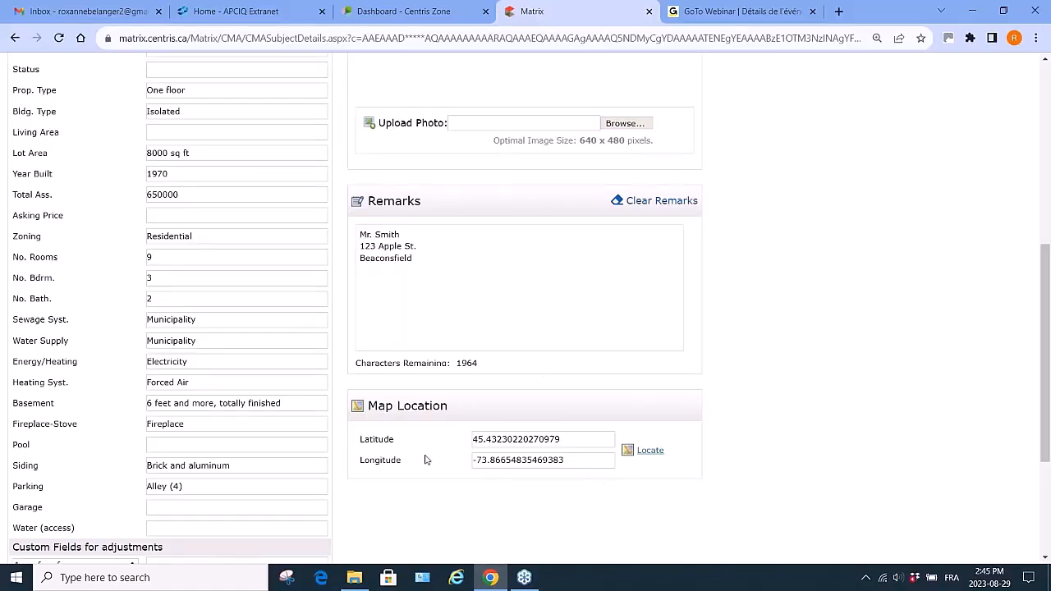
# - Replace the contact name on the Presentation Page with the client's name
pyautogui.moveTo(524, 577)
pyautogui.scroll(5, 894, 392)
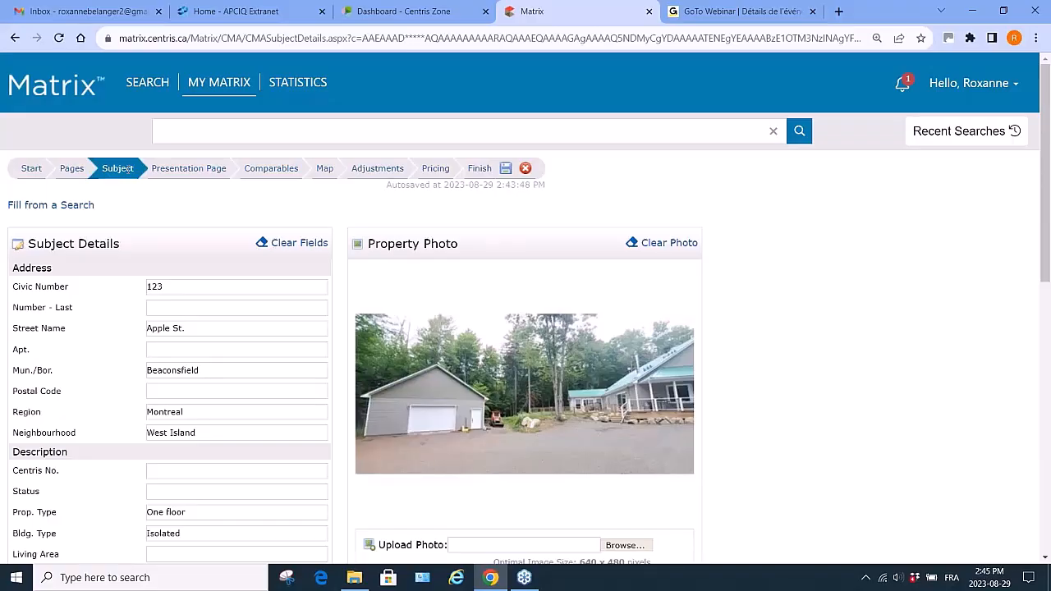
pyautogui.click(187, 169)
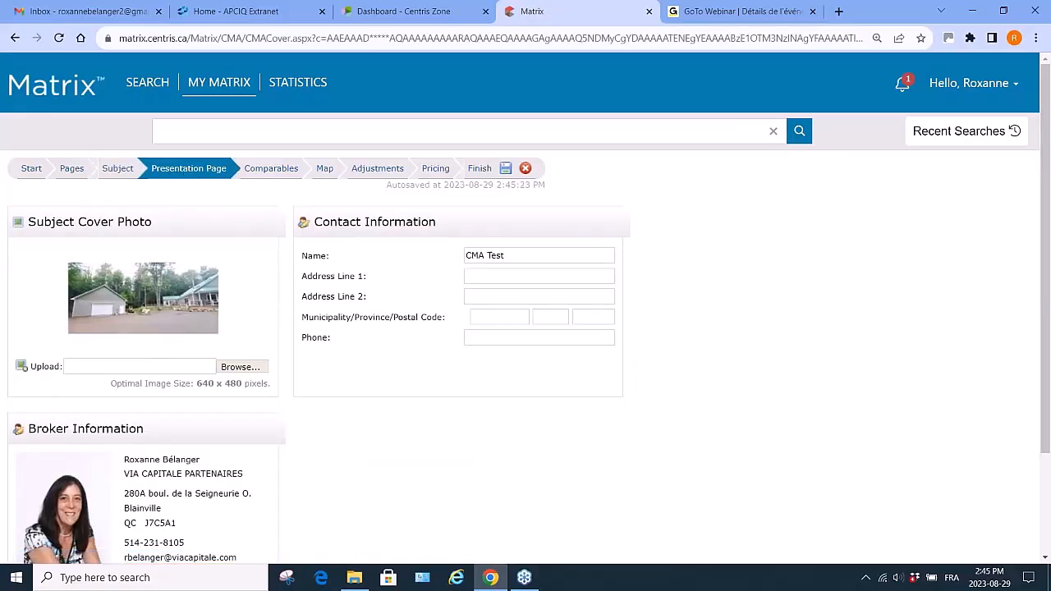
pyautogui.click(504, 256)
pyautogui.moveTo(504, 256); pyautogui.dragTo(372, 259)
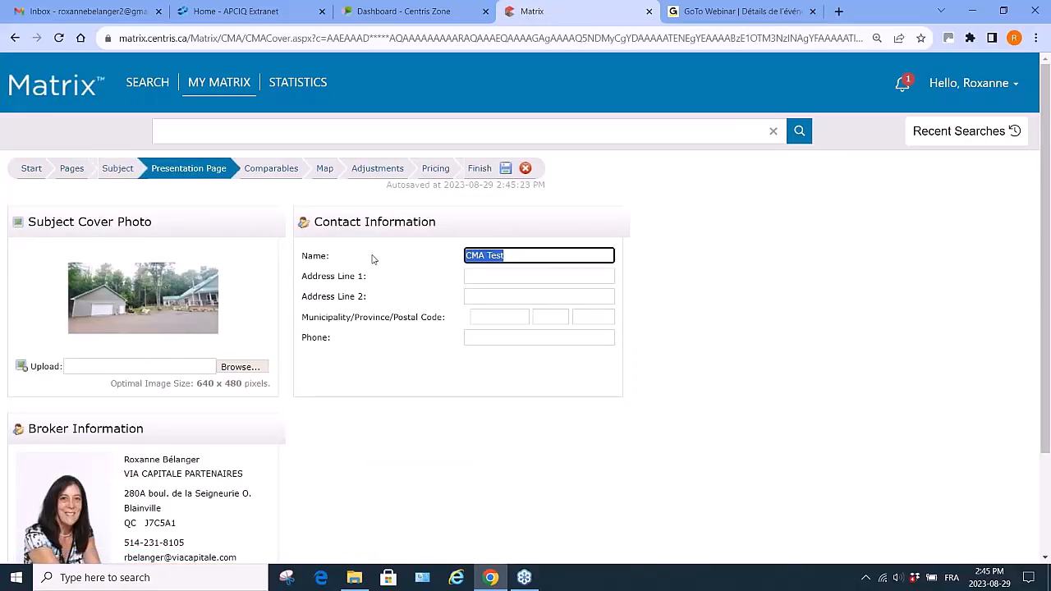
pyautogui.write('mr m')
pyautogui.press('BackSpace')
pyautogui.press('BackSpace')
pyautogui.press('BackSpace')
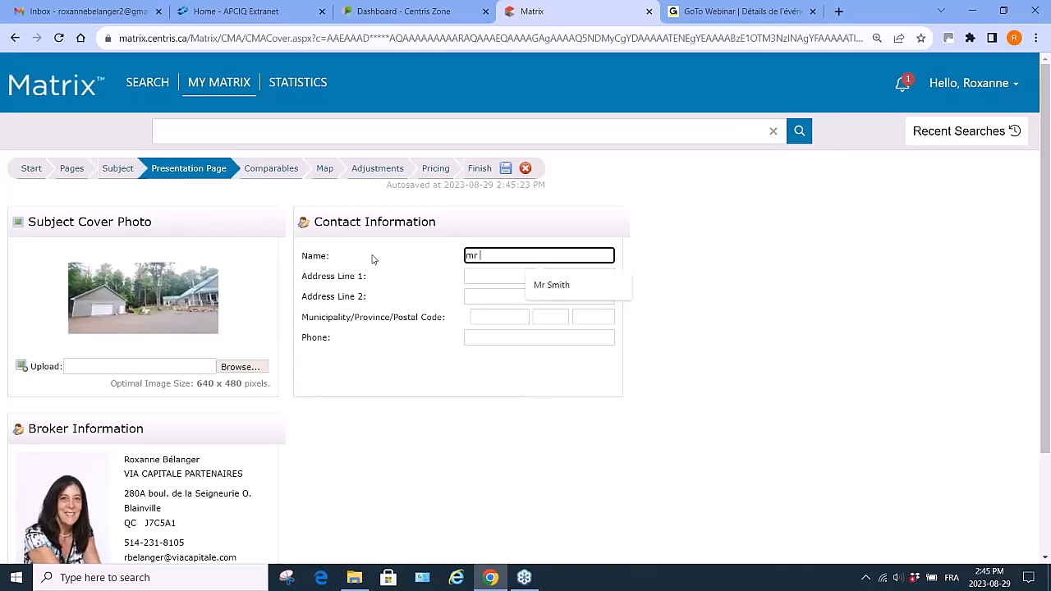
pyautogui.press('BackSpace')
pyautogui.write('r Smith')
# - Fill in the contact's street address and the municipality Beaconsfield
pyautogui.click(467, 276)
pyautogui.write('123  Apple')
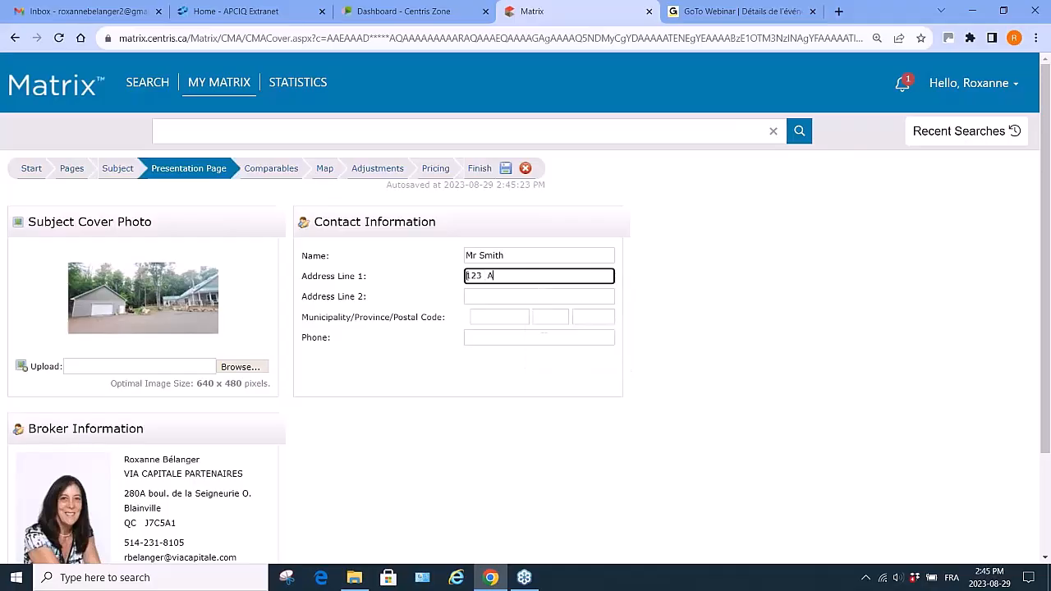
pyautogui.press('Tab')
pyautogui.press('Tab')
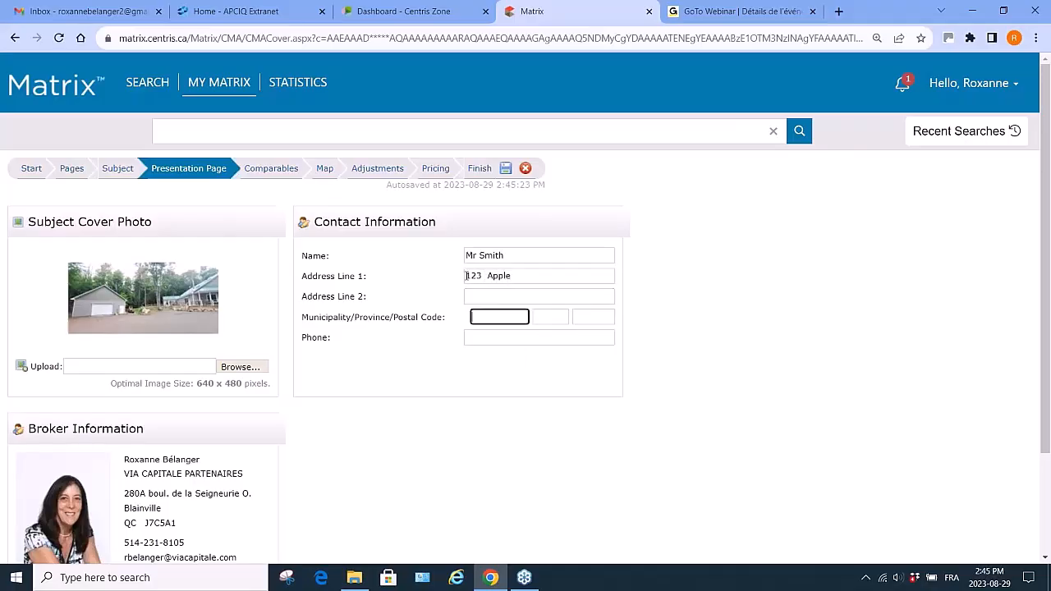
pyautogui.write('Beaconsfield')
# - Open the broker information for overriding on this CMA and review its fields
pyautogui.scroll(-3, 411, 461)
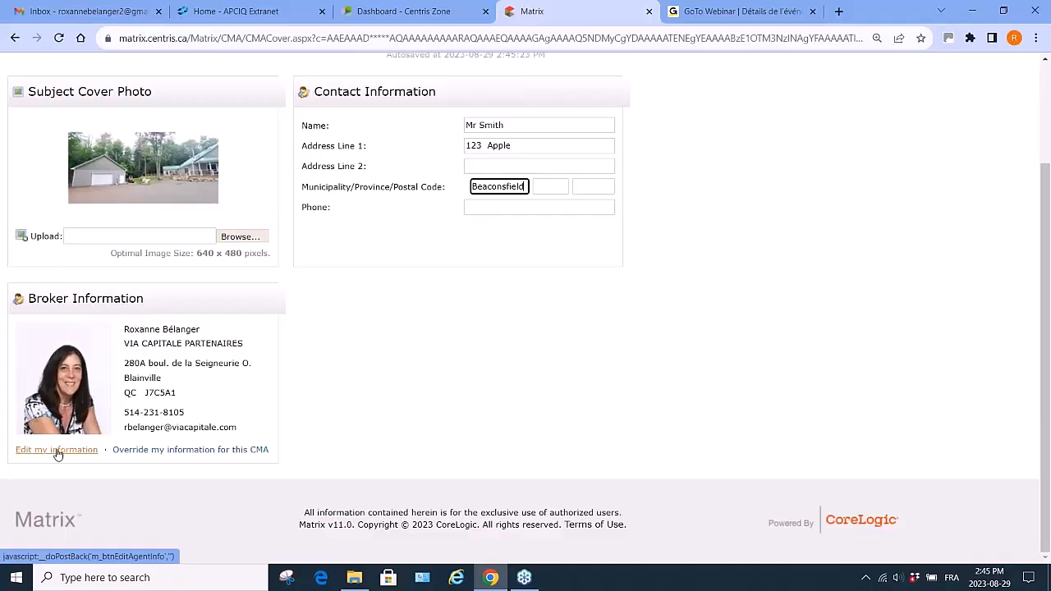
pyautogui.click(171, 452)
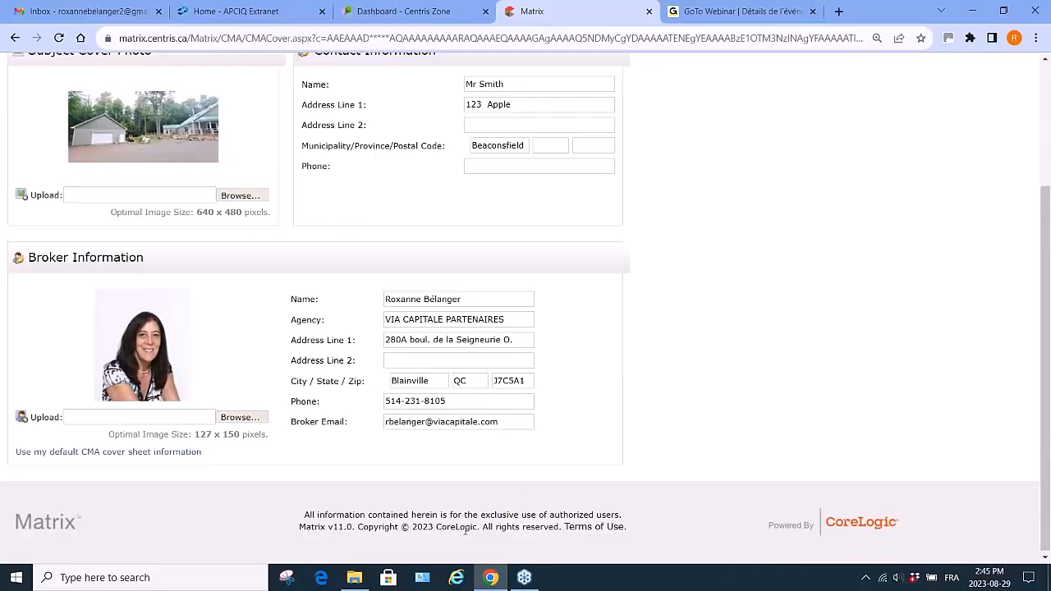
pyautogui.scroll(2, 465, 531)
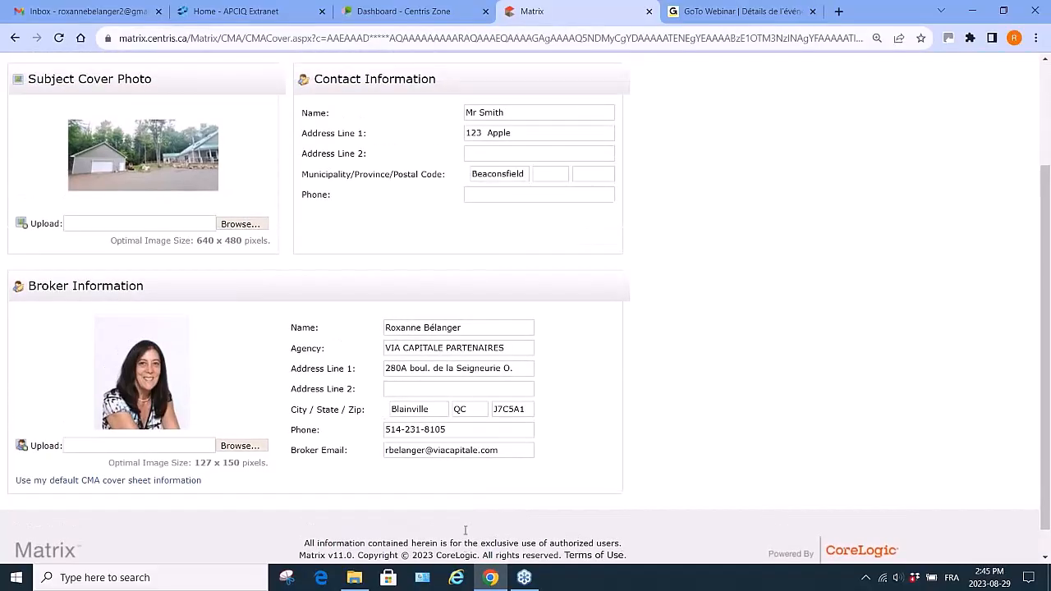
pyautogui.scroll(-2, 466, 530)
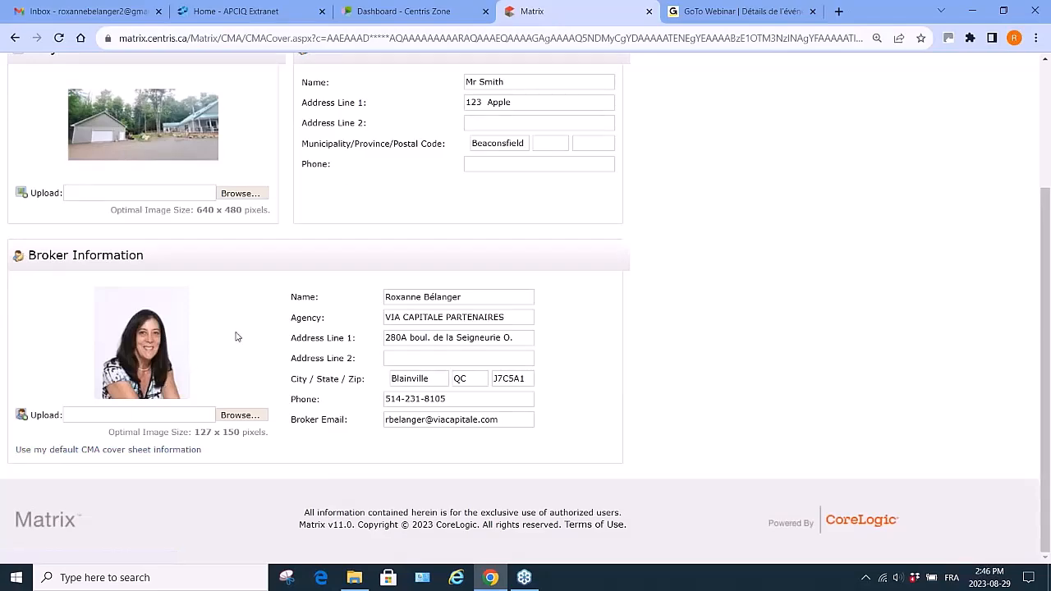
pyautogui.scroll(3, 229, 333)
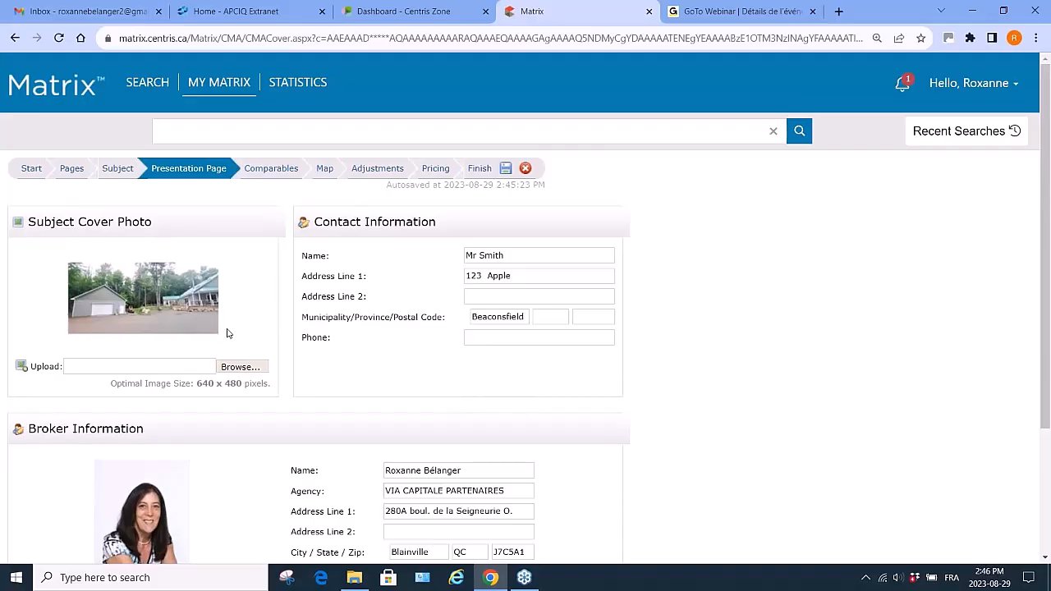
# - Start adding comparables from listings, filtering the search to region Montréal and municipality Beaconsfield
pyautogui.click(274, 174)
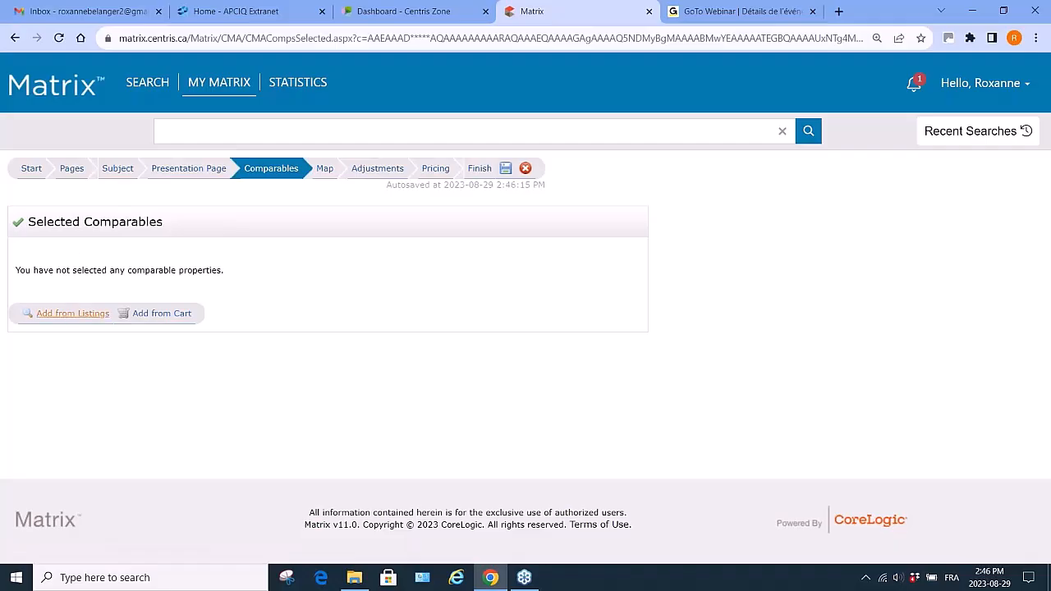
pyautogui.click(71, 317)
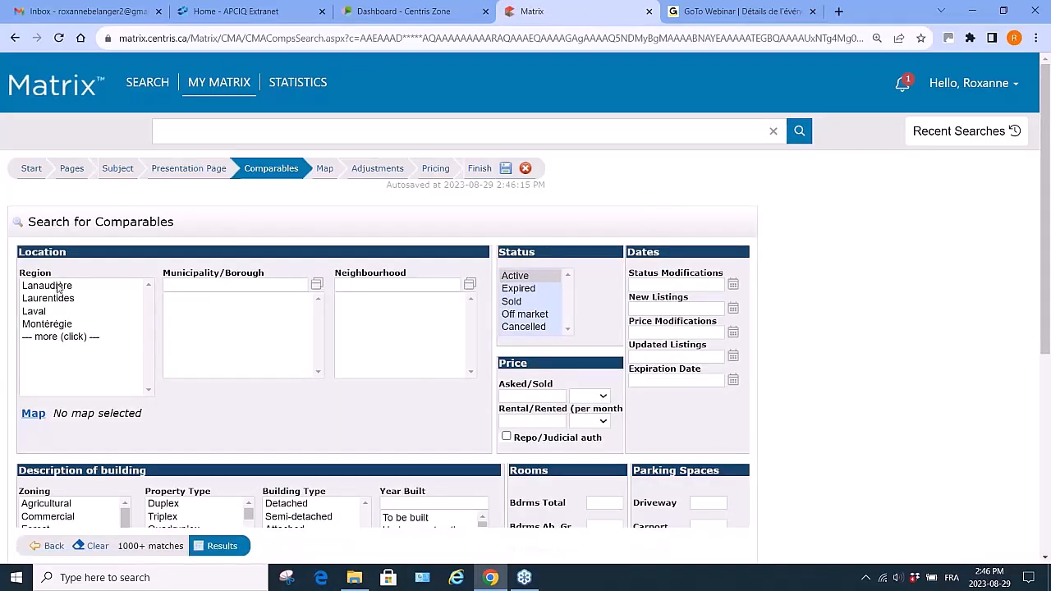
pyautogui.click(56, 337)
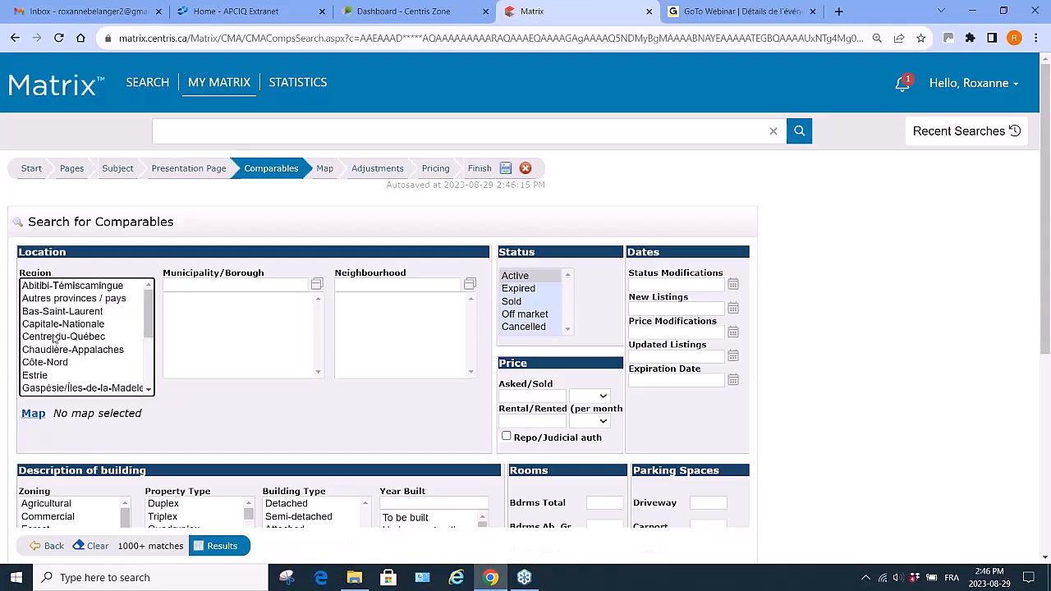
pyautogui.scroll(-3, 64, 369)
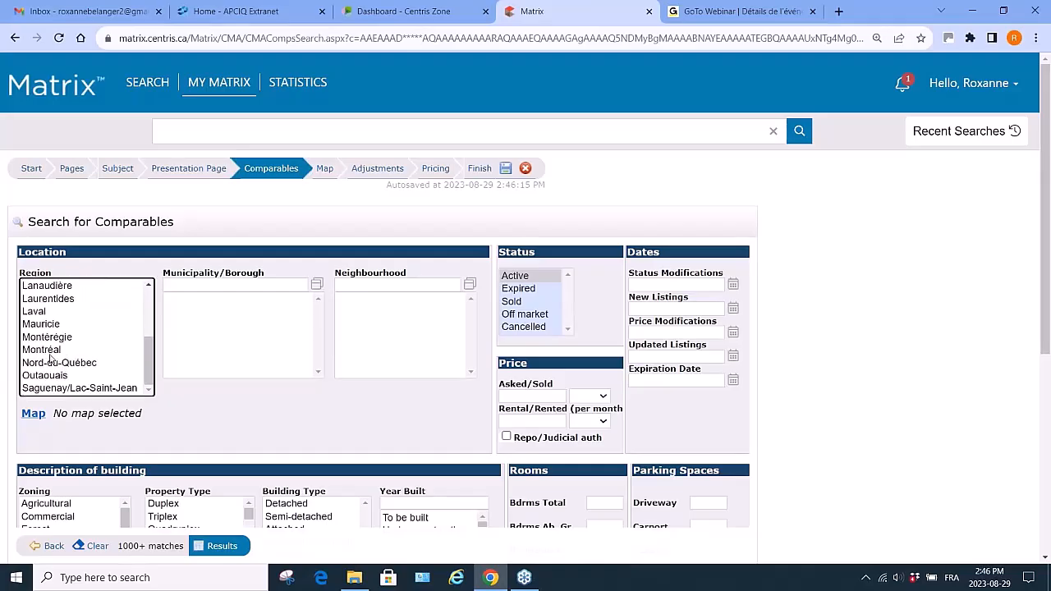
pyautogui.click(54, 351)
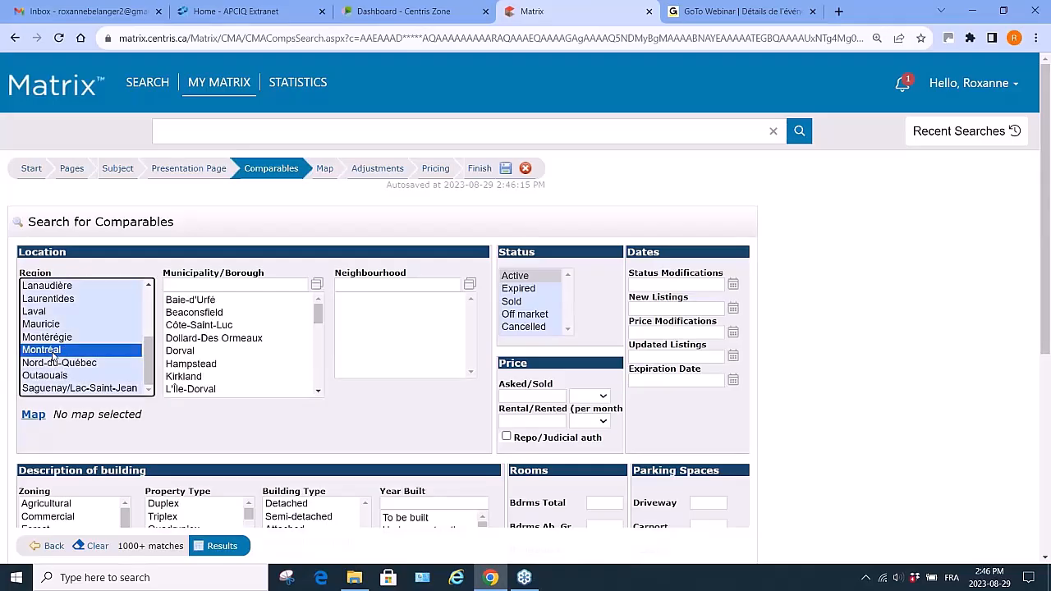
pyautogui.click(194, 314)
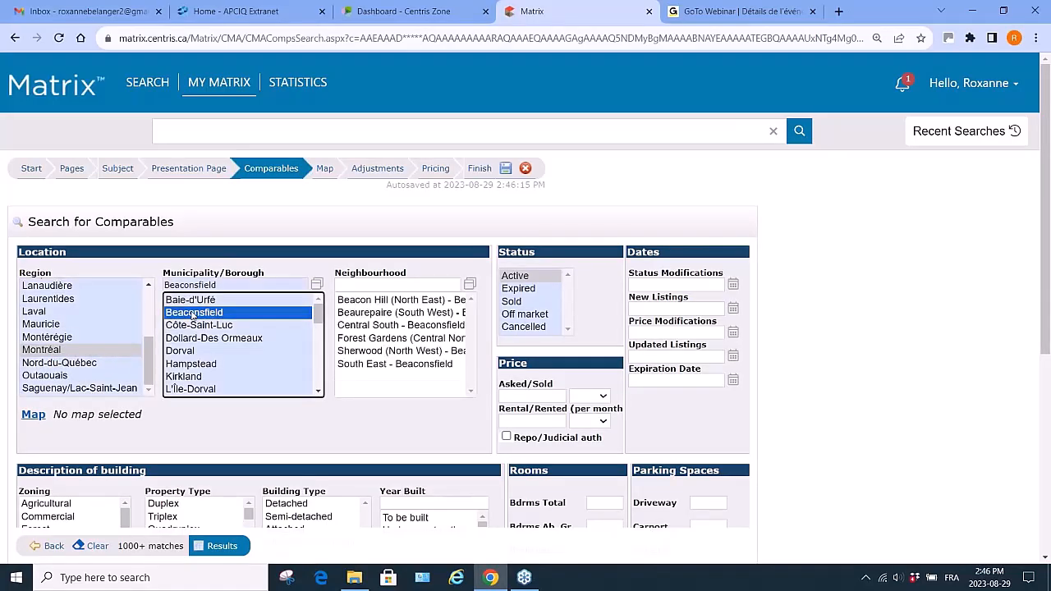
# - Limit the comparables search to Sold status with status modifications from 20230401+
pyautogui.click(521, 303)
pyautogui.click(669, 276)
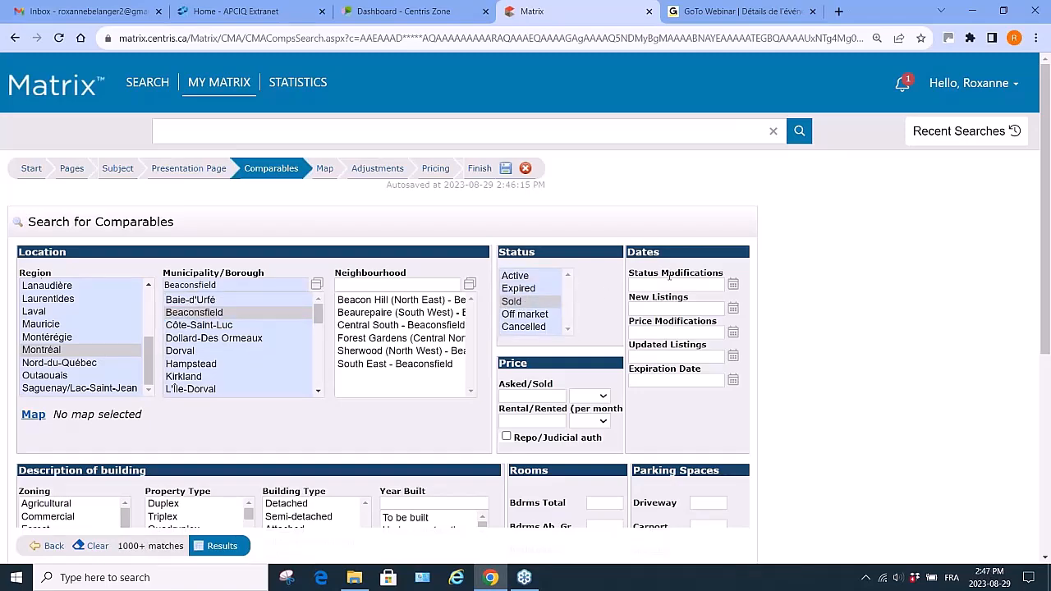
pyautogui.click(669, 284)
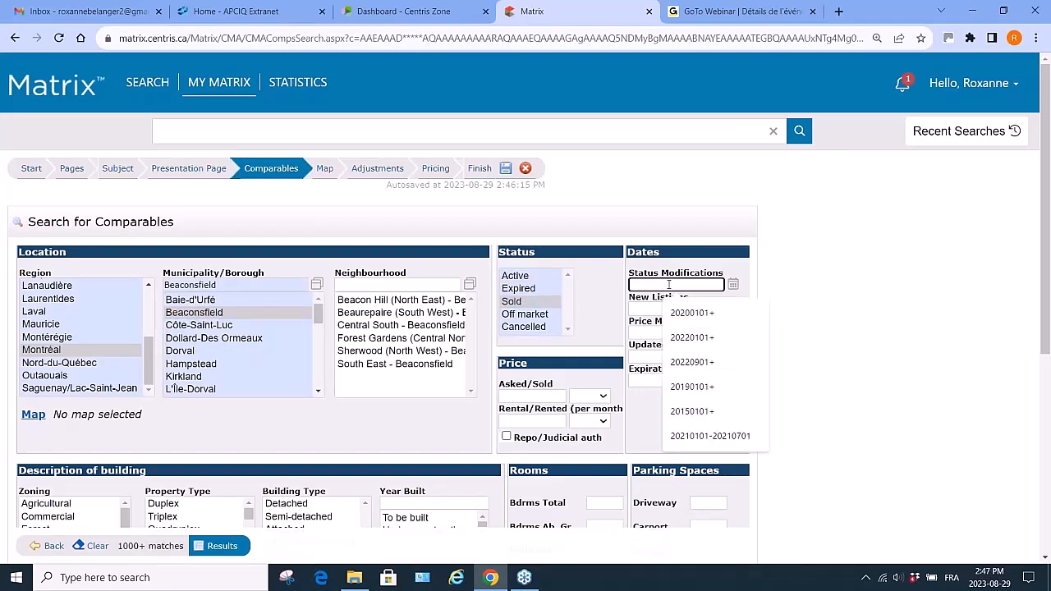
pyautogui.write('20230401+')
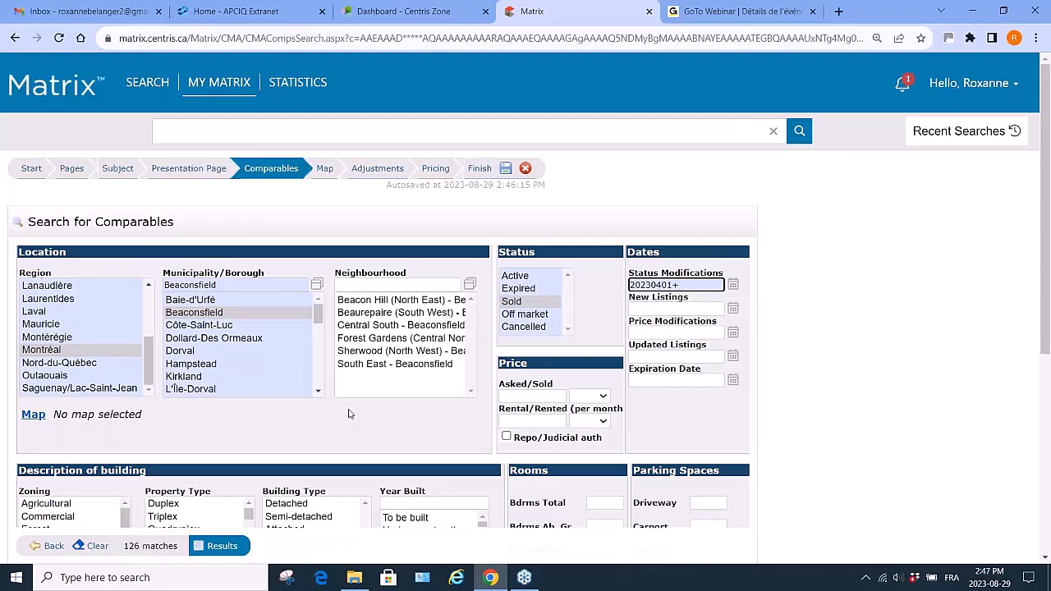
# - Restrict the search to property type Bungalow and building type Detached
pyautogui.scroll(-2, 167, 345)
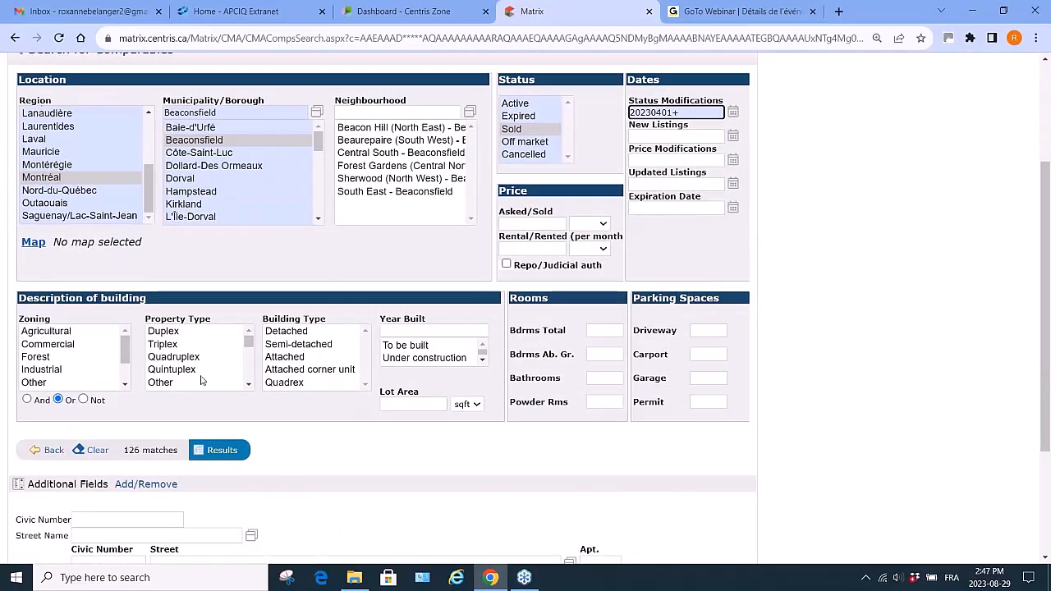
pyautogui.scroll(-2, 202, 380)
pyautogui.scroll(1, 201, 380)
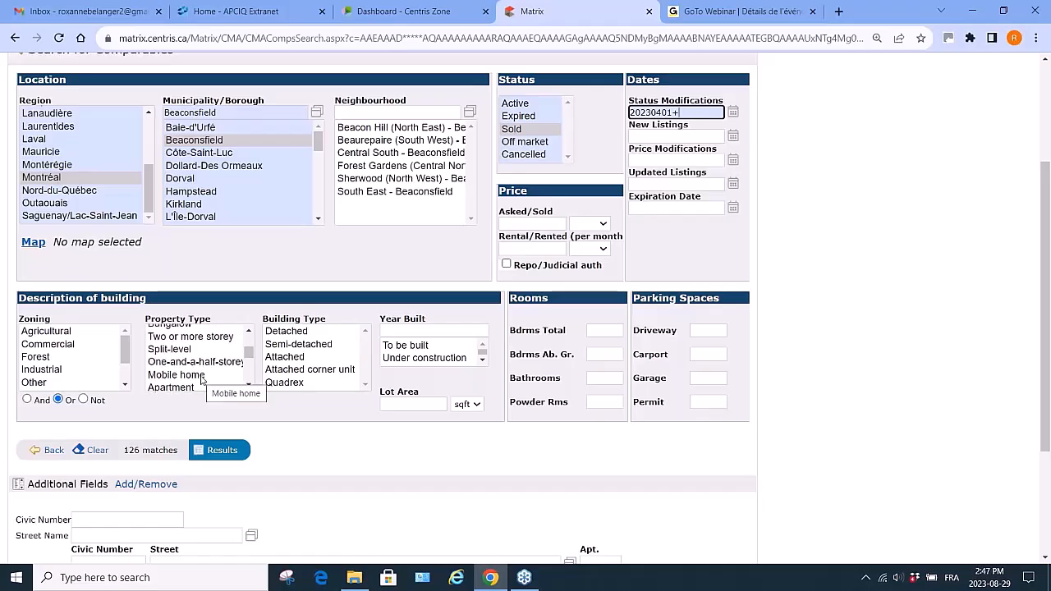
pyautogui.scroll(2, 180, 355)
pyautogui.click(183, 346)
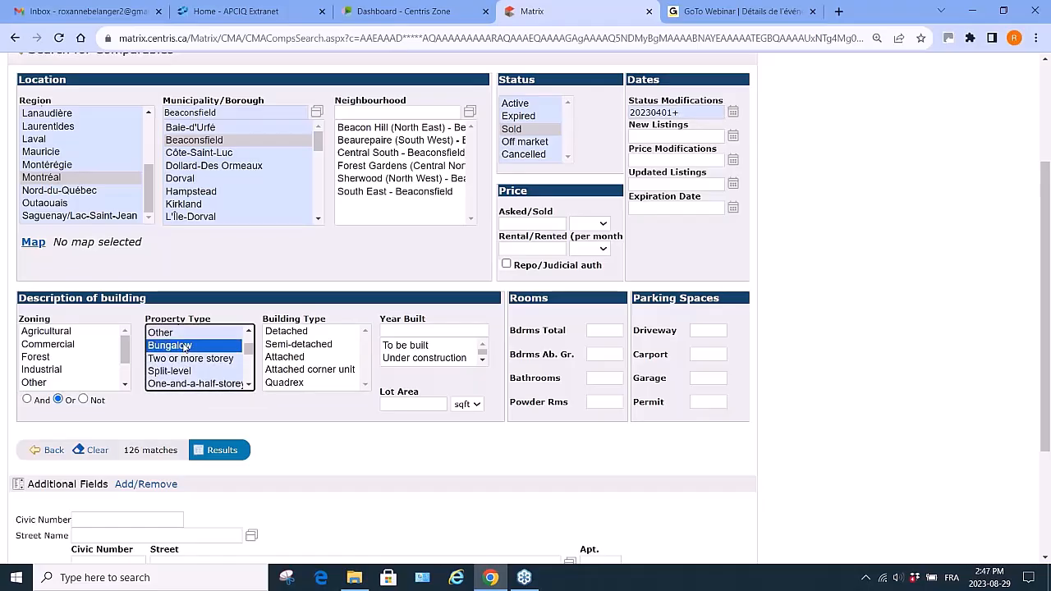
pyautogui.click(287, 331)
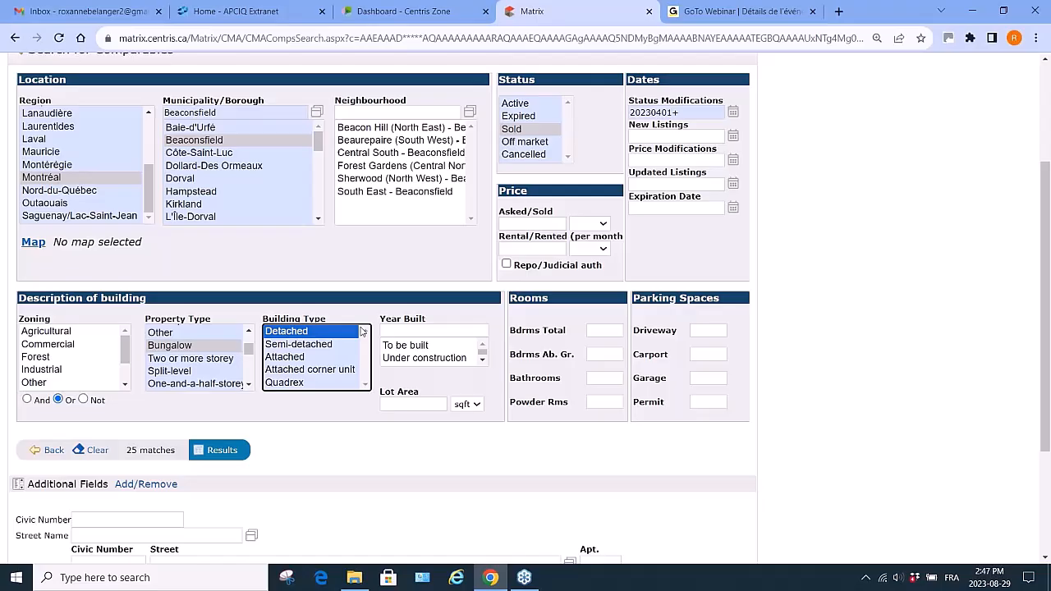
# - Set the year built range to 1965-1975 and show the search results
pyautogui.click(412, 329)
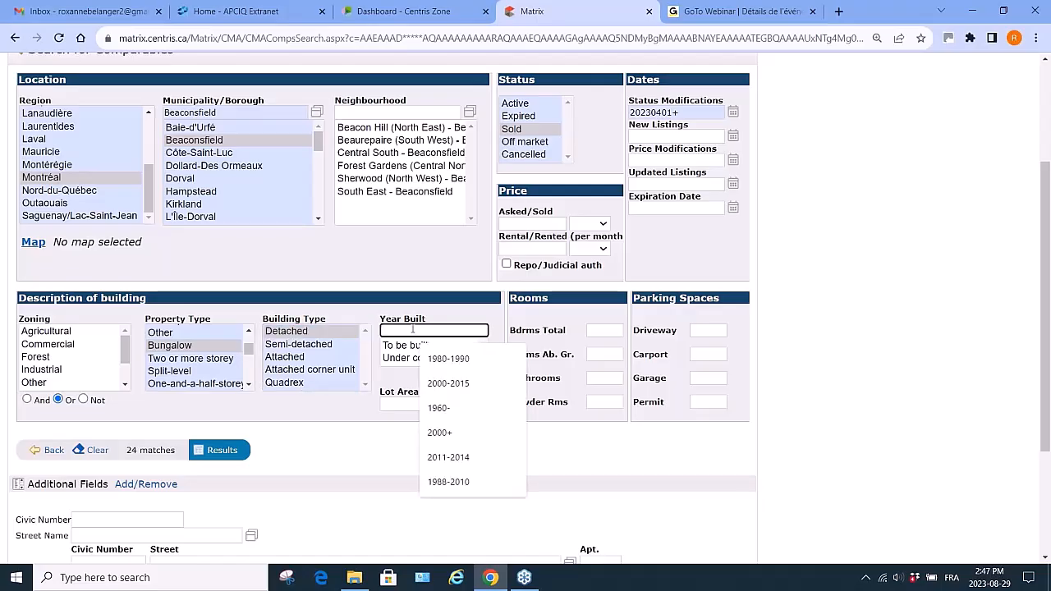
pyautogui.write('1965-')
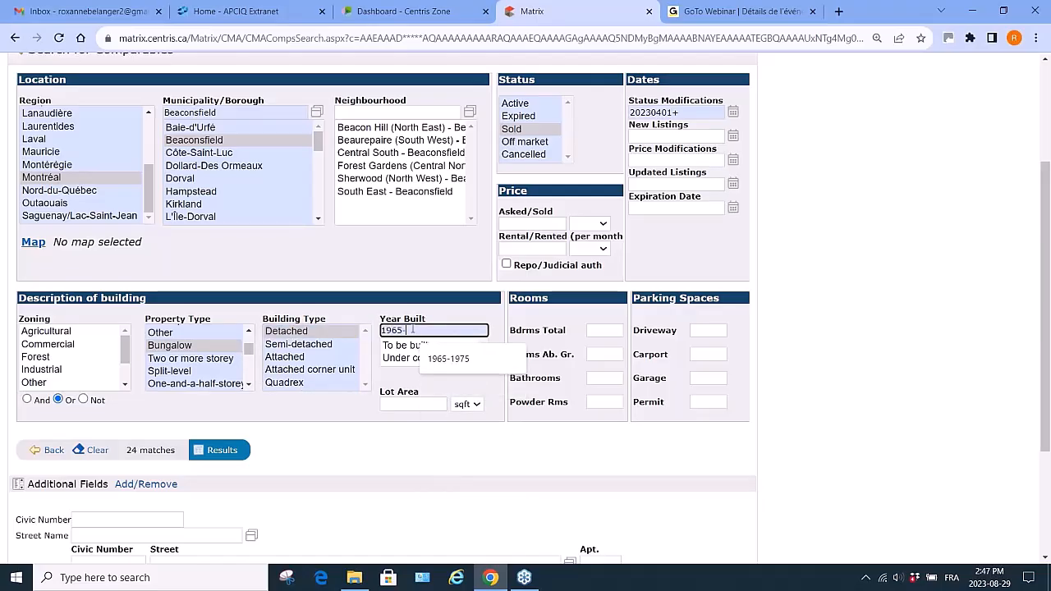
pyautogui.write('1975')
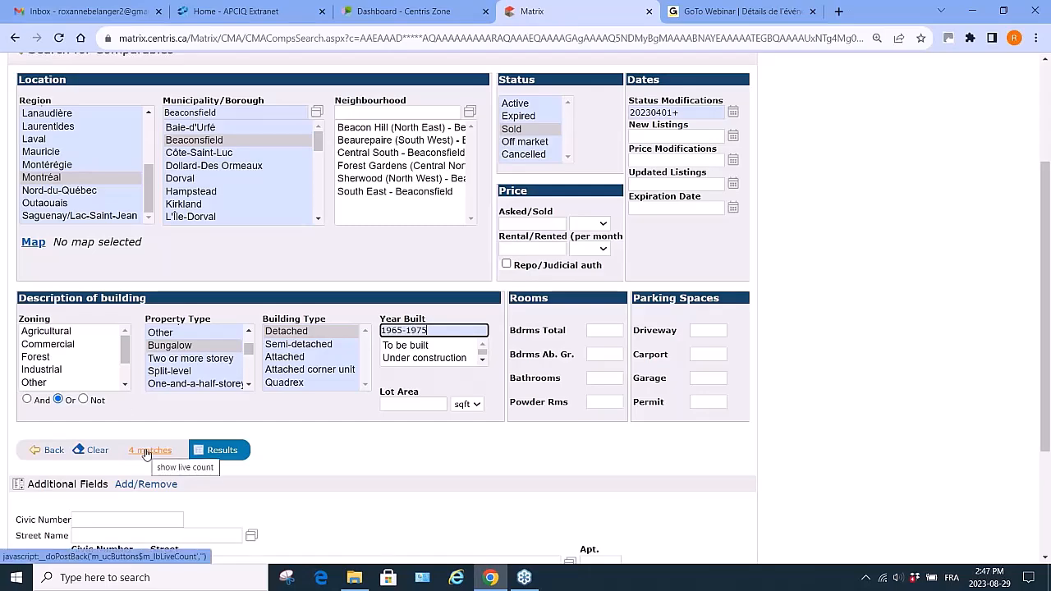
pyautogui.click(222, 451)
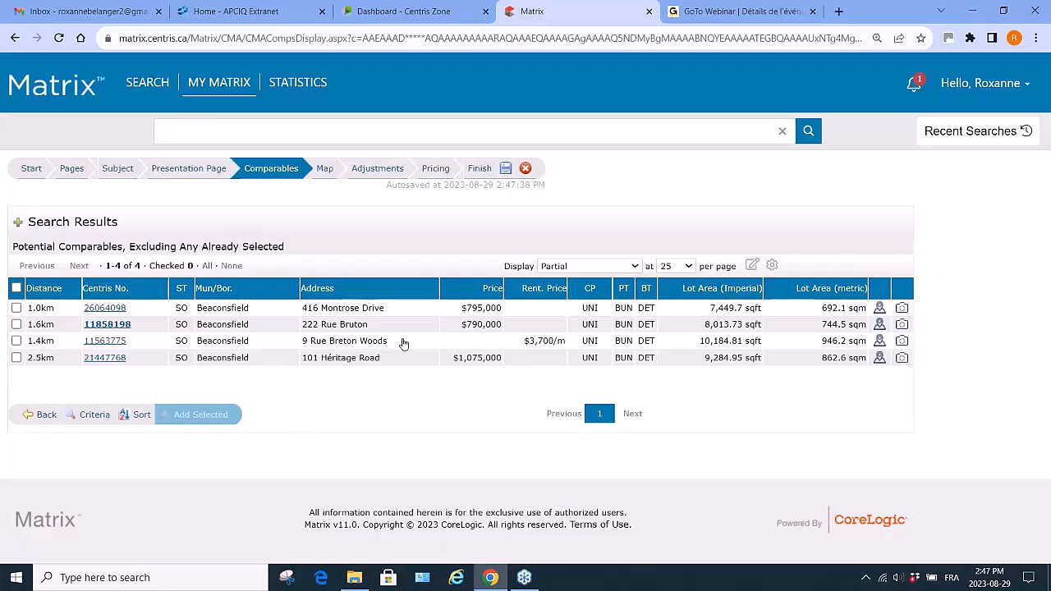
pyautogui.click(17, 308)
pyautogui.click(17, 324)
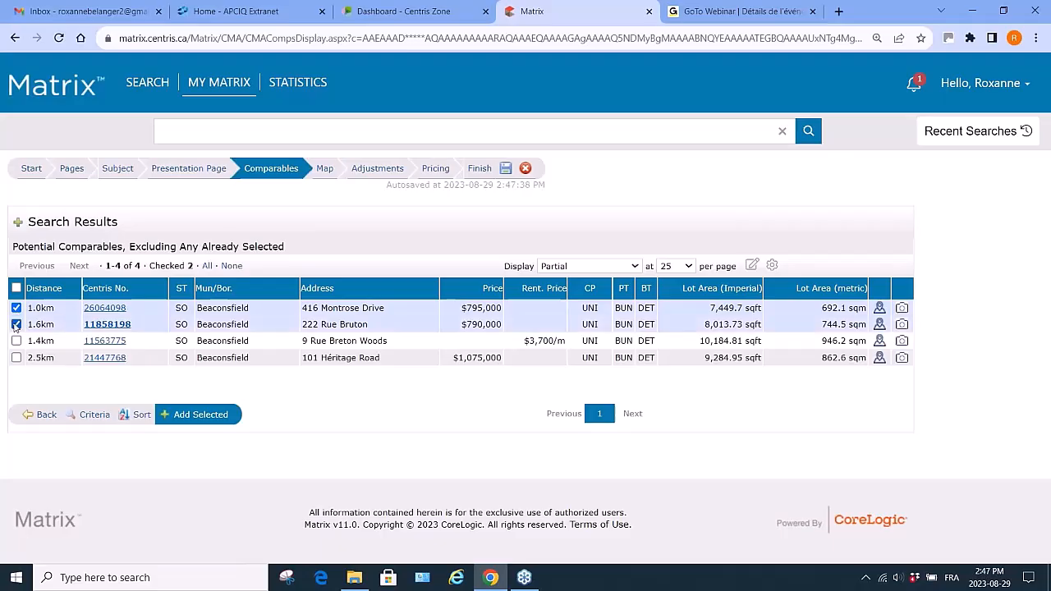
pyautogui.click(16, 358)
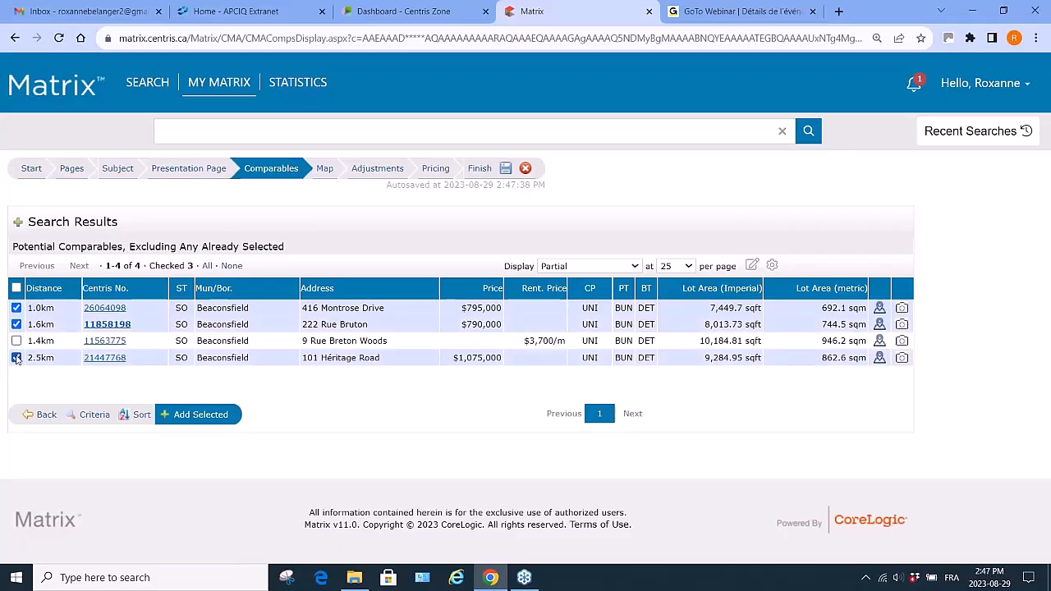
pyautogui.click(201, 415)
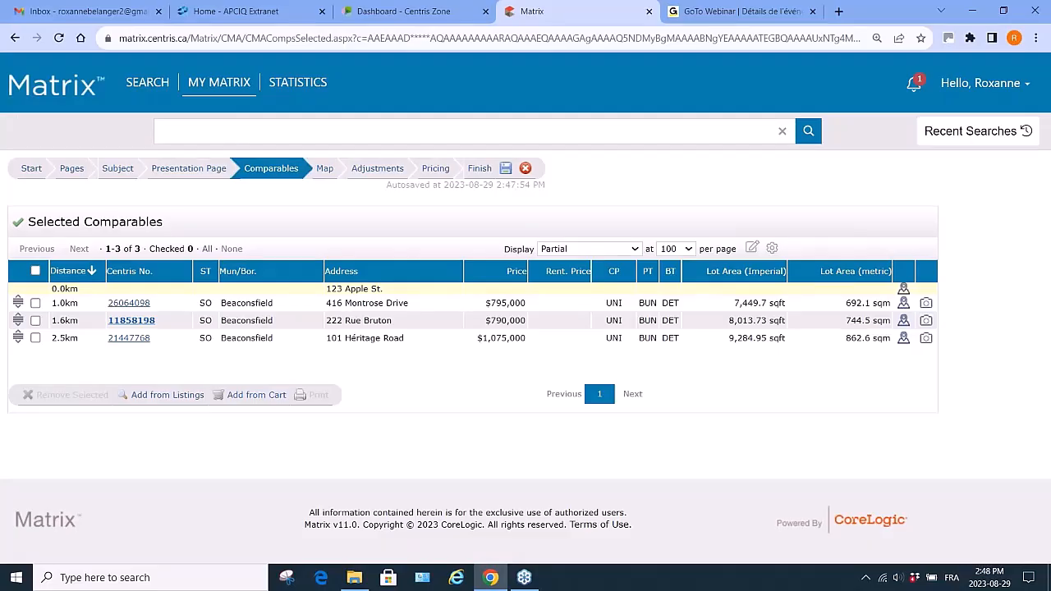
# - Check all three selected comparables in the list
pyautogui.click(35, 303)
pyautogui.click(35, 320)
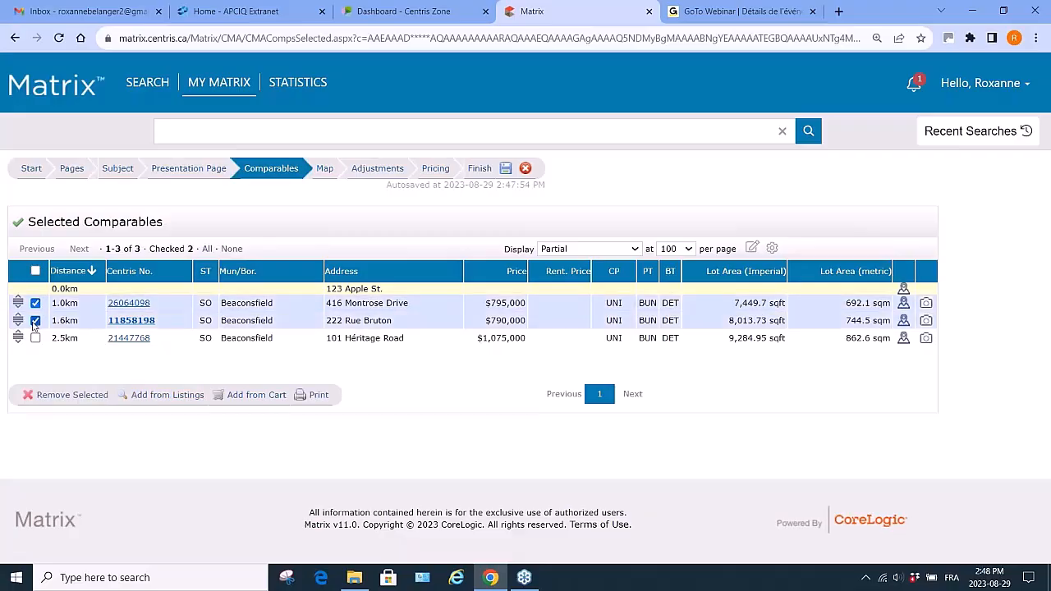
pyautogui.click(36, 338)
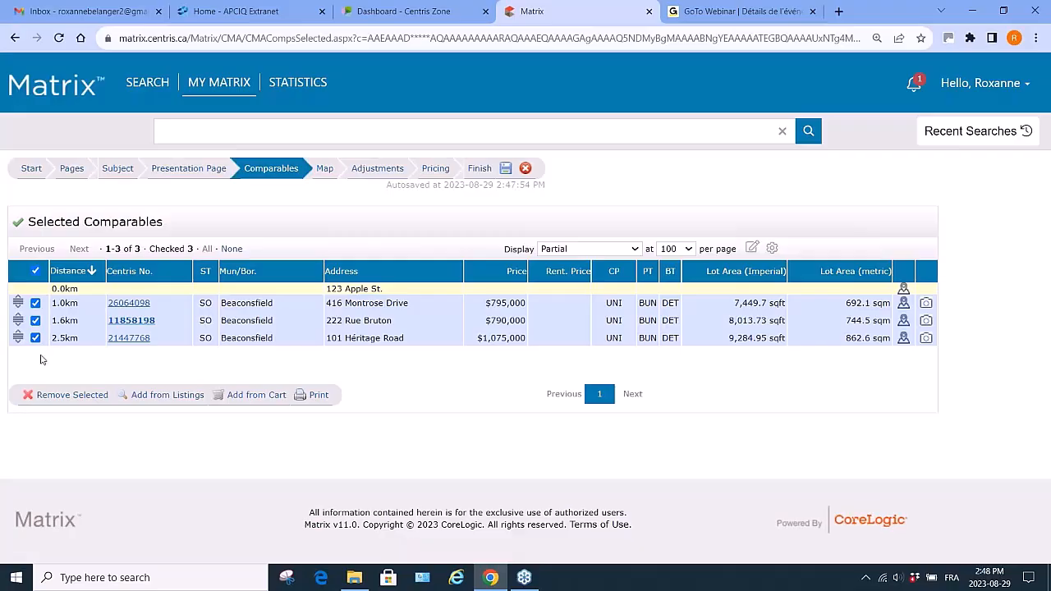
# - Open the map preview of the subject property and comparables and review it
pyautogui.click(327, 170)
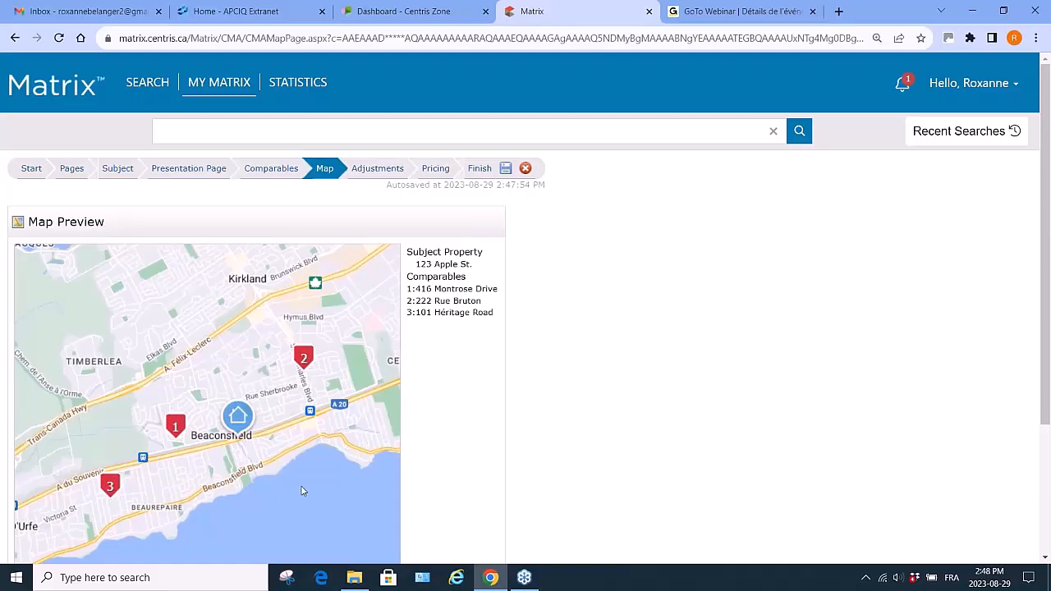
pyautogui.scroll(-1, 302, 491)
pyautogui.scroll(-1, 301, 491)
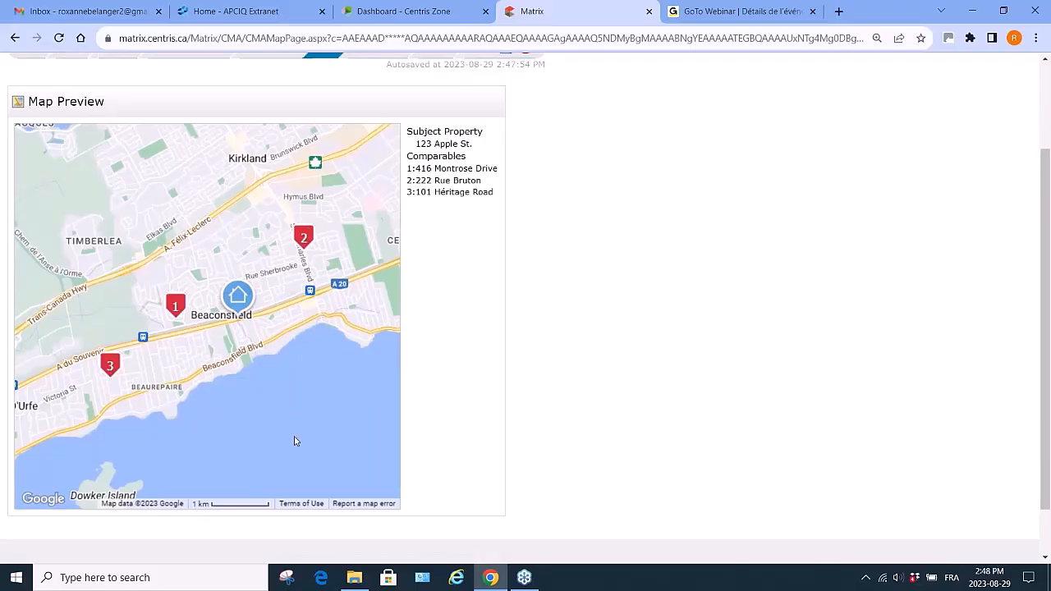
pyautogui.scroll(3, 296, 441)
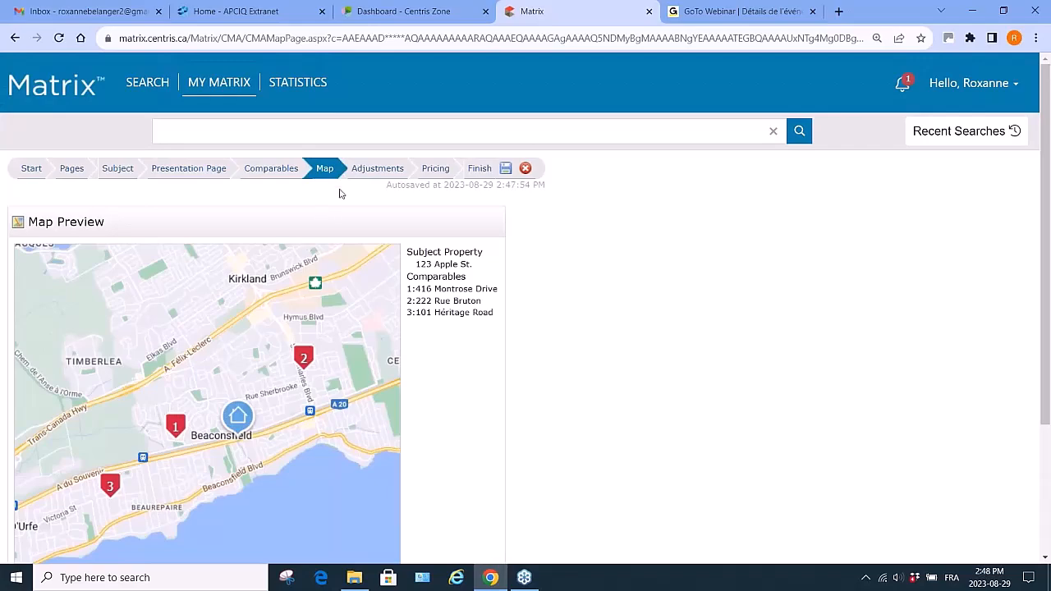
# - Change the subject property's building type to Detached
pyautogui.click(378, 170)
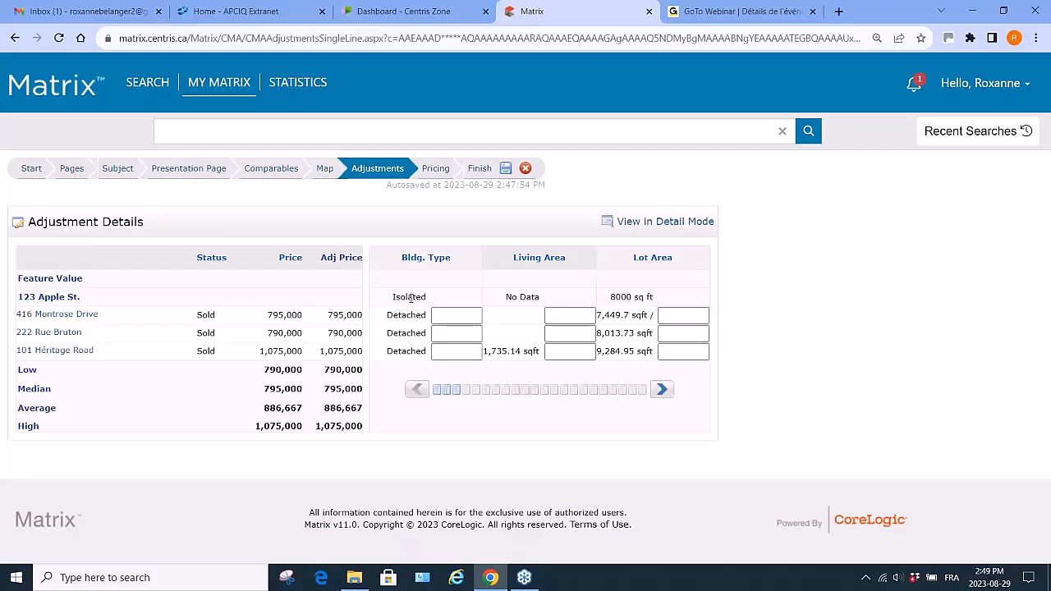
pyautogui.click(124, 173)
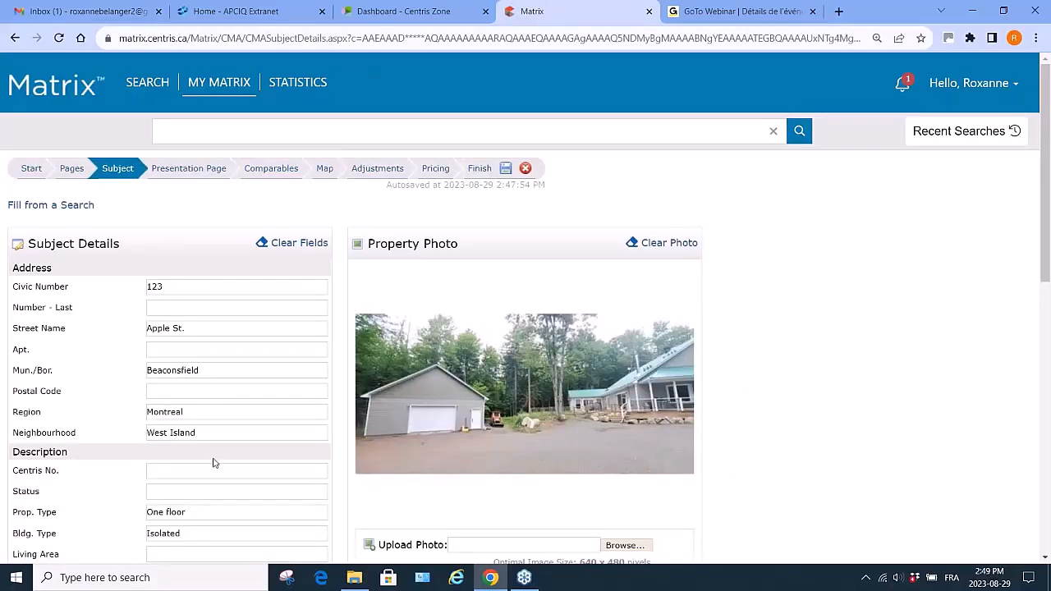
pyautogui.click(196, 535)
pyautogui.moveTo(195, 534); pyautogui.dragTo(92, 516)
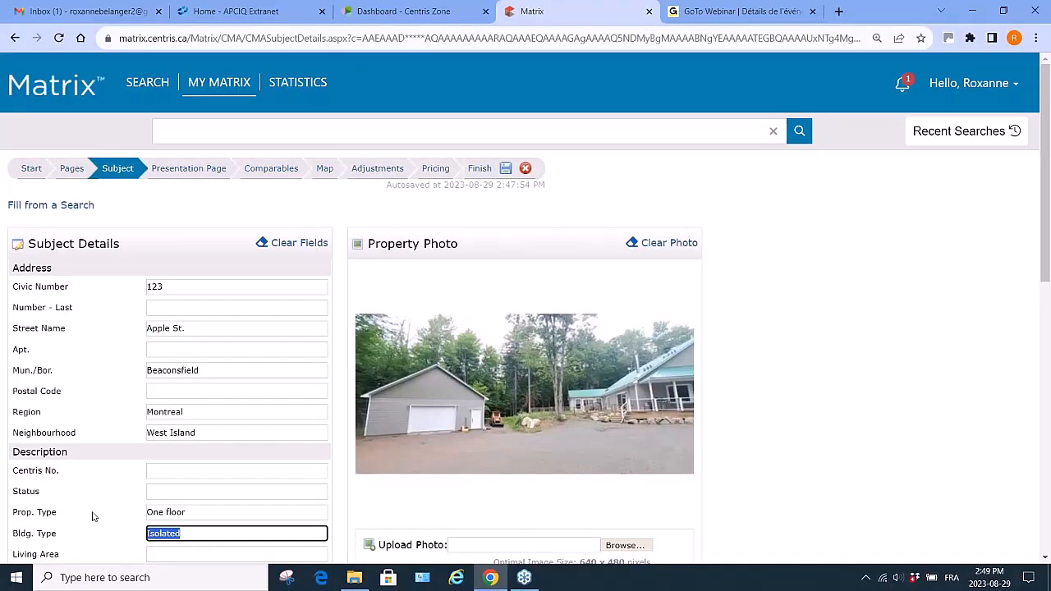
pyautogui.write('detached')
pyautogui.press('BackSpace')
pyautogui.press('BackSpace')
pyautogui.press('BackSpace')
pyautogui.press('BackSpace')
pyautogui.press('BackSpace')
pyautogui.press('BackSpace')
pyautogui.press('BackSpace')
pyautogui.press('BackSpace')
pyautogui.write('Detached')
# - Set the subject property's property type to Bungalow and return to the comparables
pyautogui.click(193, 510)
pyautogui.write('Bungaloe')
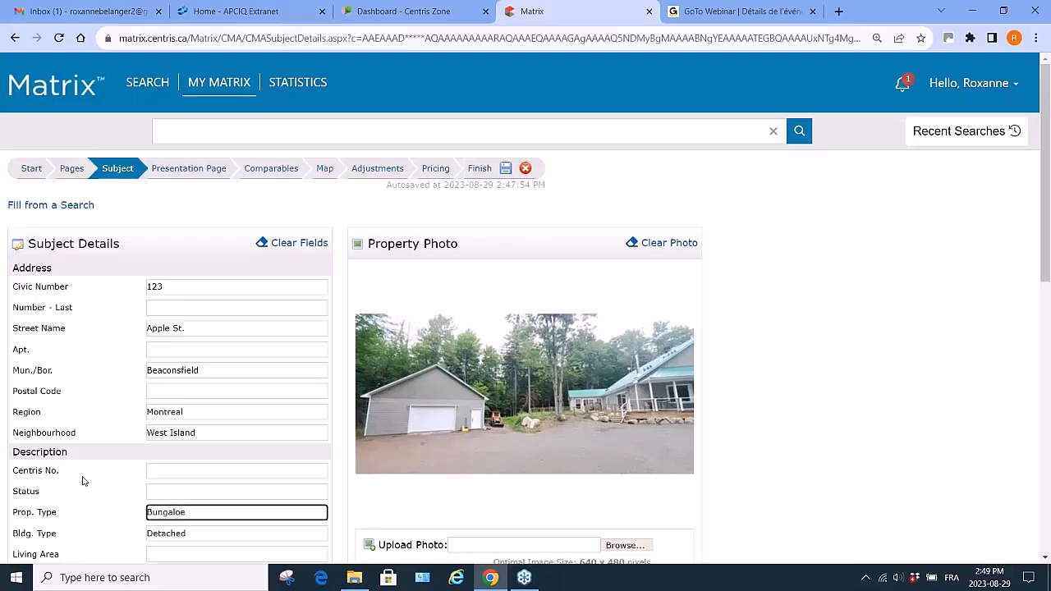
pyautogui.press('BackSpace')
pyautogui.write('w')
pyautogui.click(265, 169)
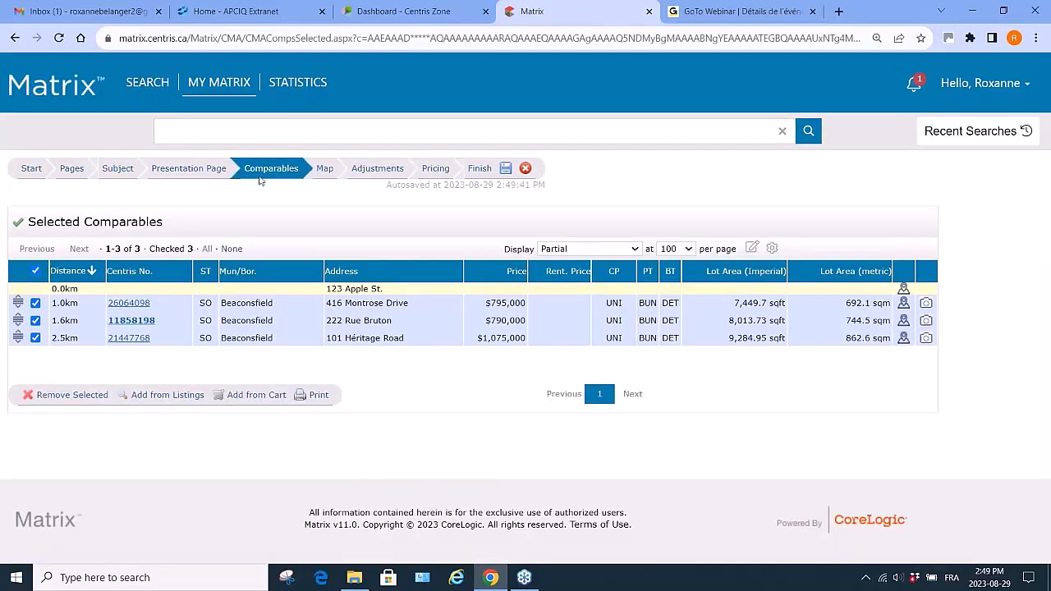
# - Open the adjustment details and page through the feature columns
pyautogui.click(377, 169)
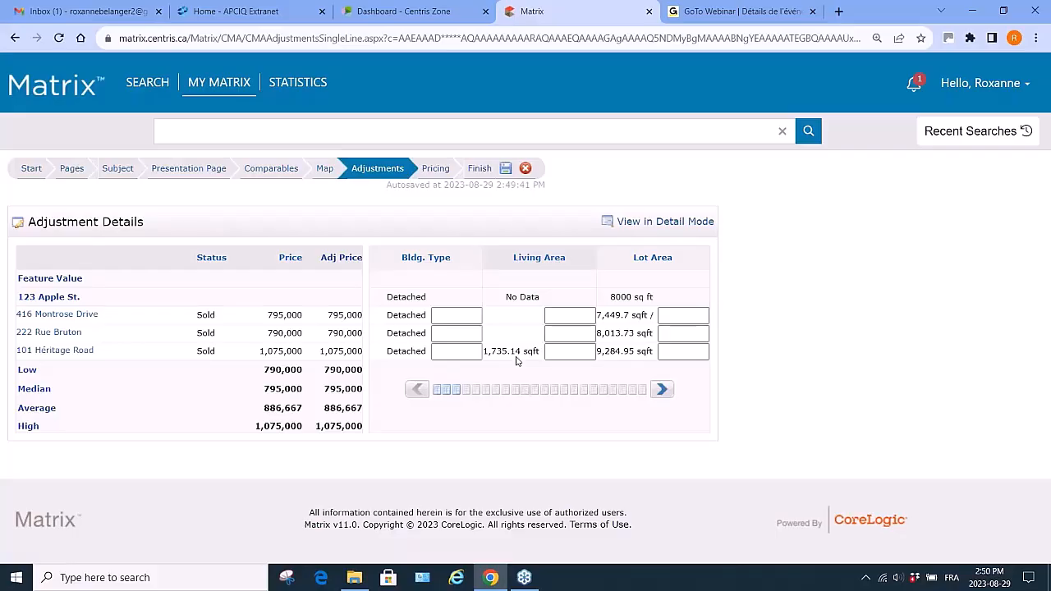
pyautogui.click(662, 392)
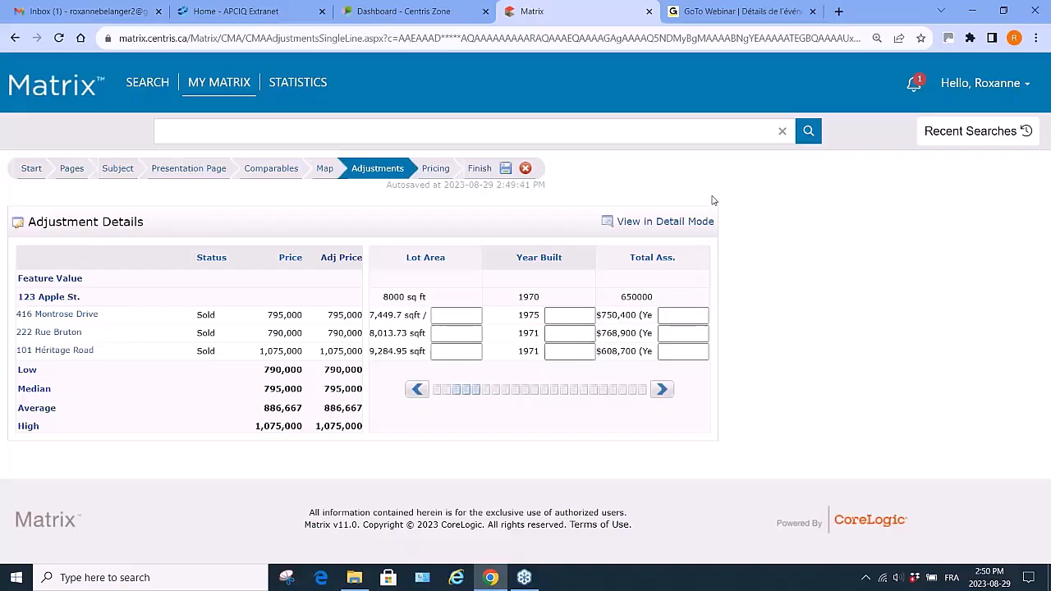
pyautogui.click(660, 391)
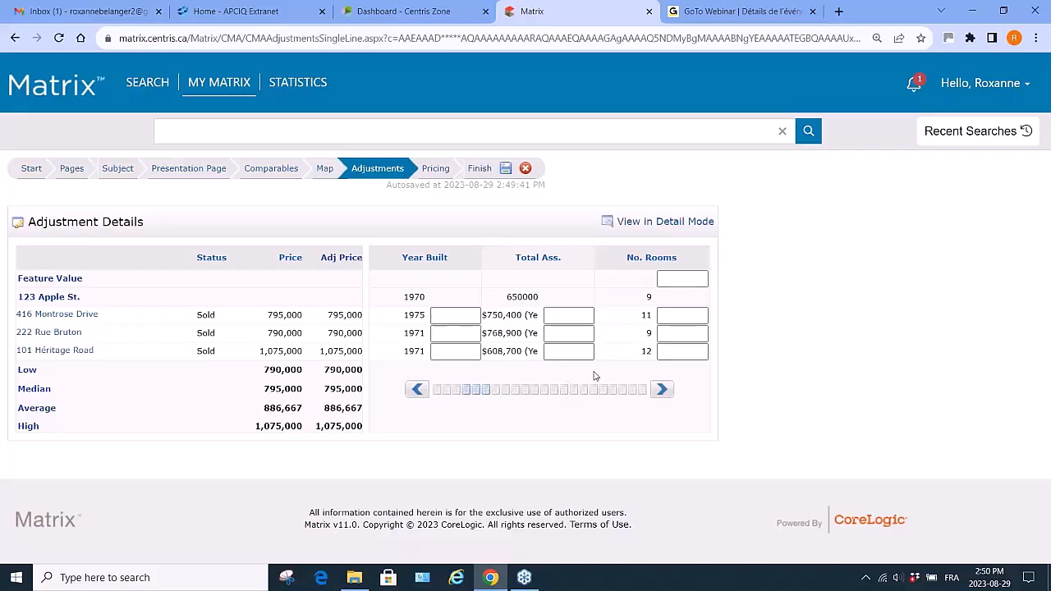
pyautogui.click(663, 391)
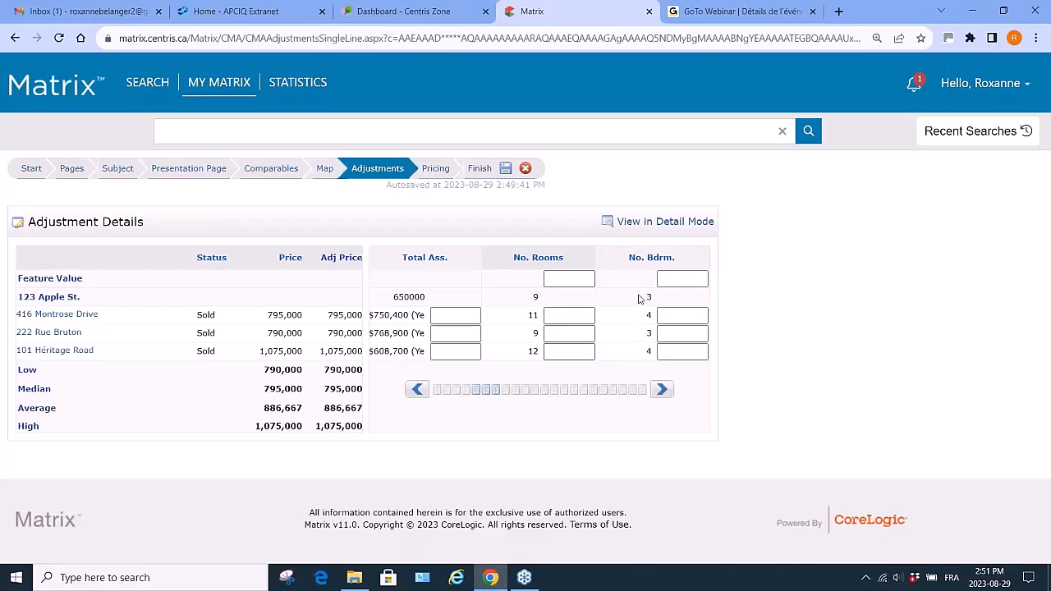
pyautogui.click(661, 390)
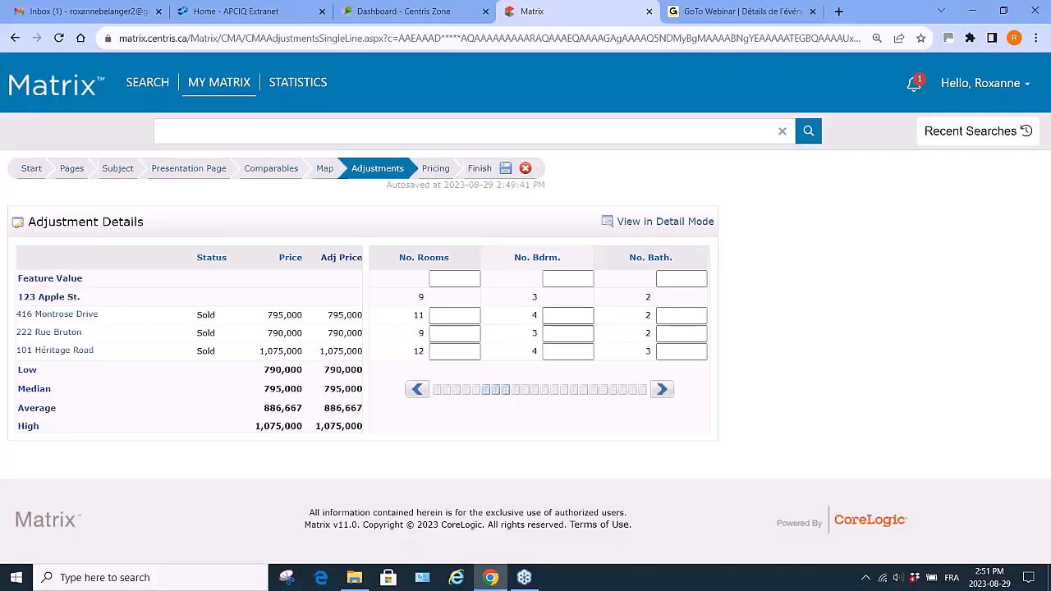
# - Set the No. Bdrm. feature adjustment value to 5000
pyautogui.click(562, 280)
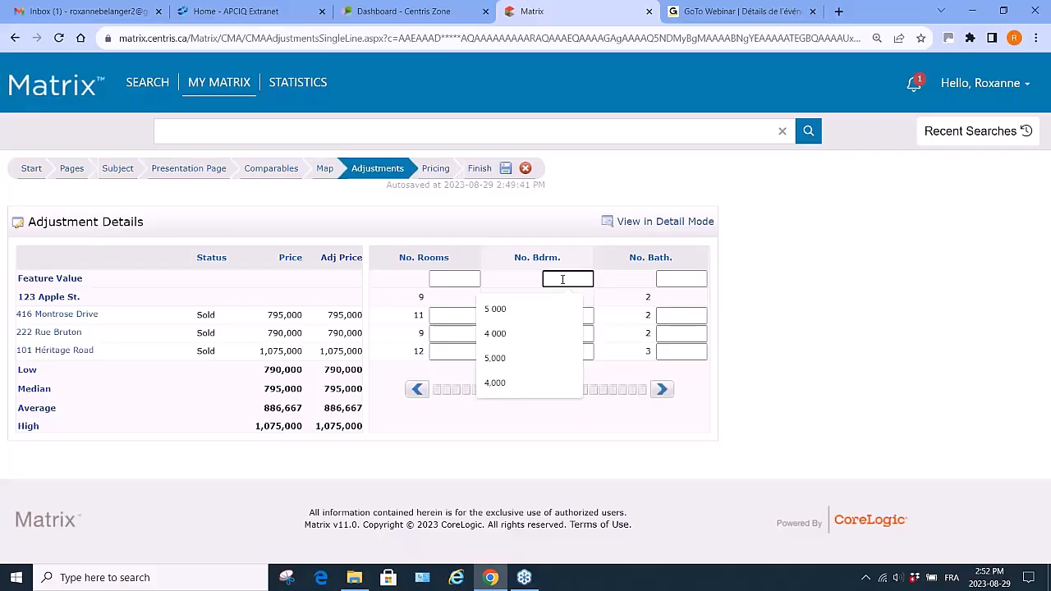
pyautogui.write('5000')
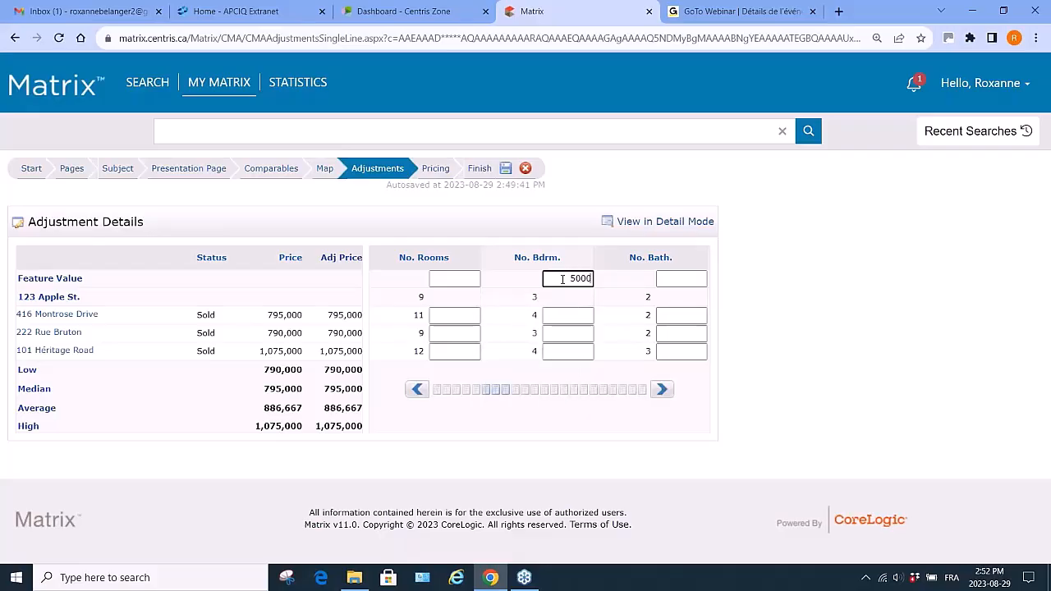
pyautogui.press('Return')
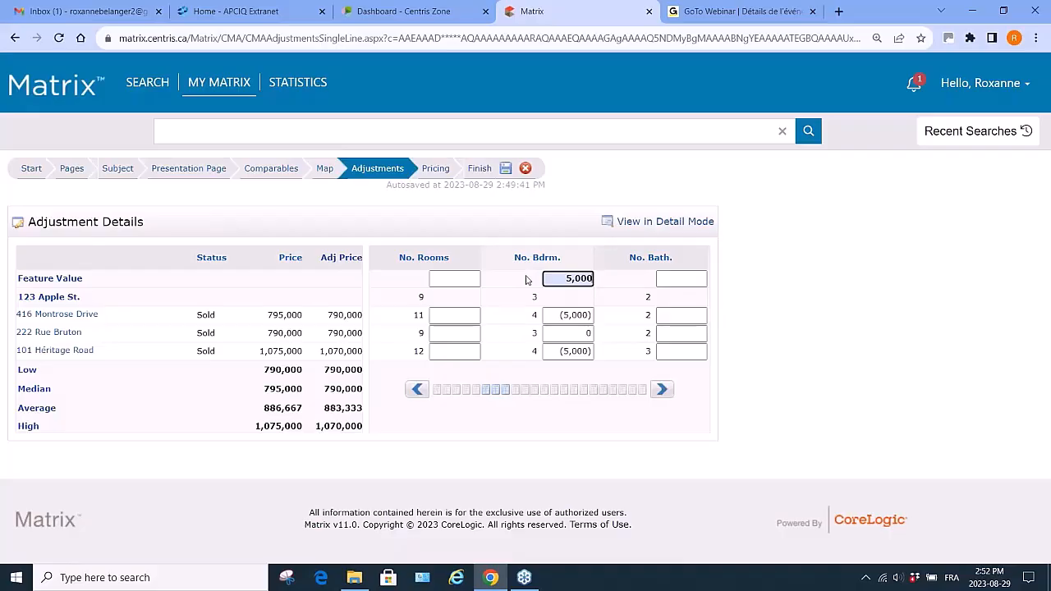
# - Set the No. Bath. feature adjustment value to 20000
pyautogui.click(662, 389)
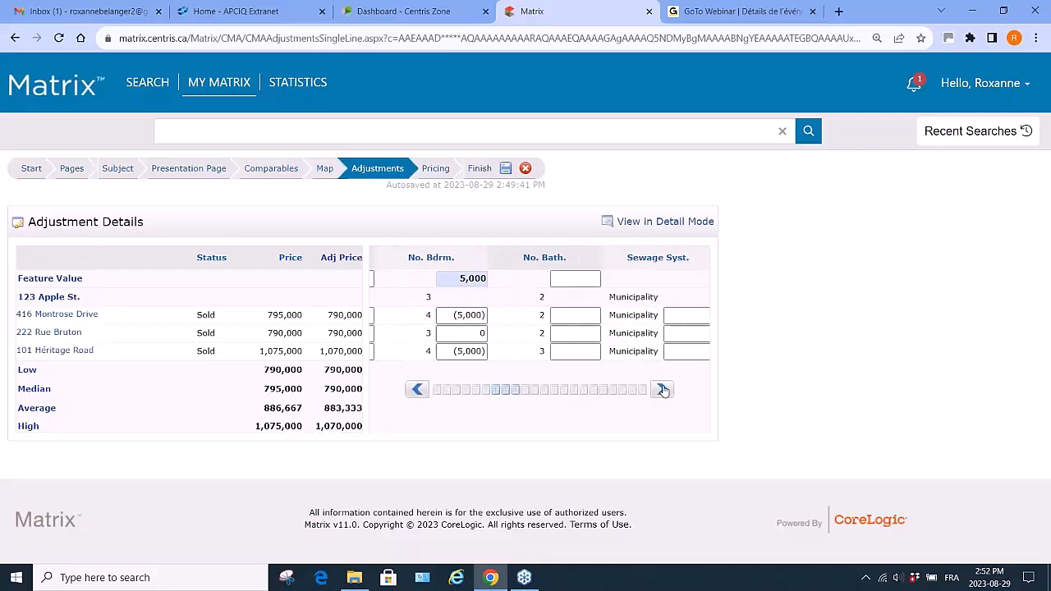
pyautogui.click(567, 280)
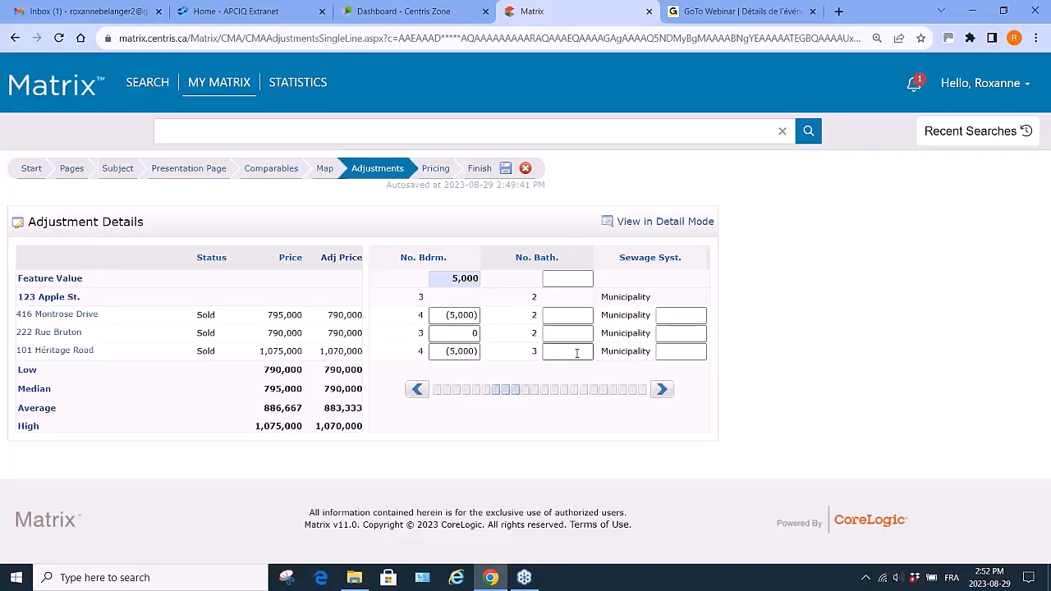
pyautogui.click(563, 278)
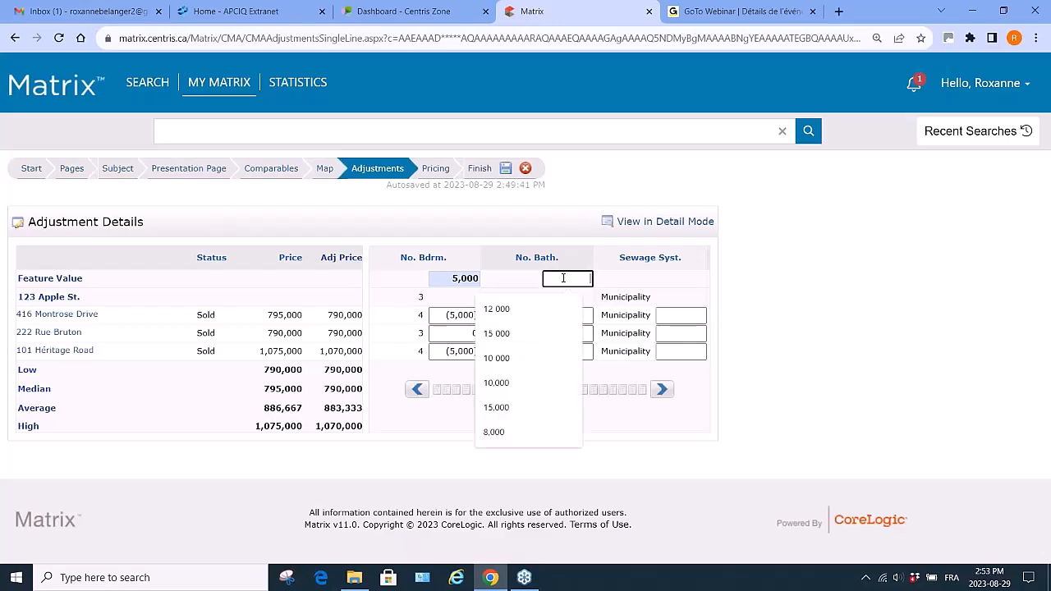
pyautogui.write('120000')
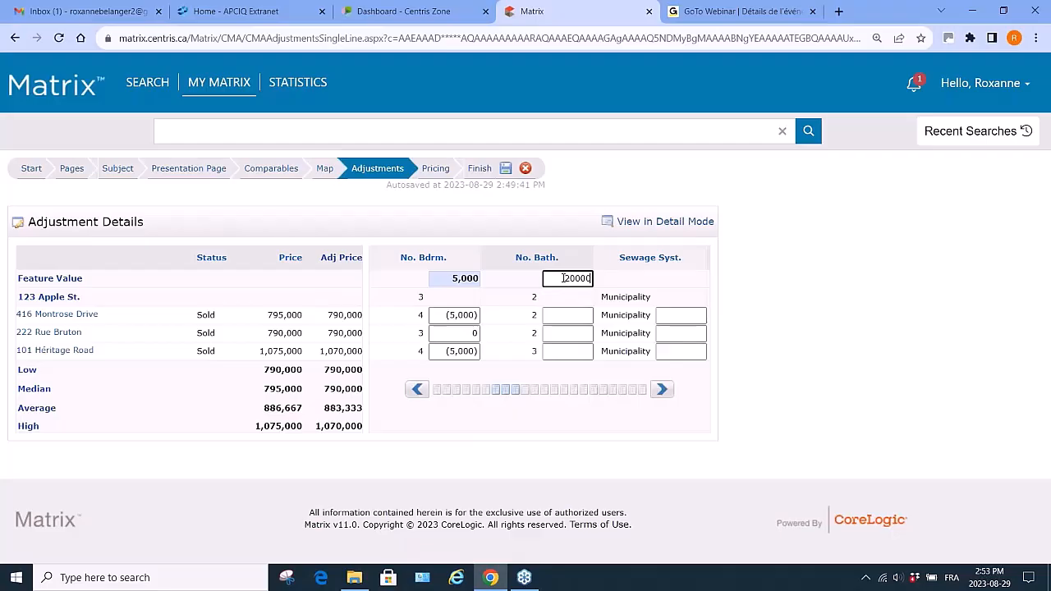
pyautogui.press('Return')
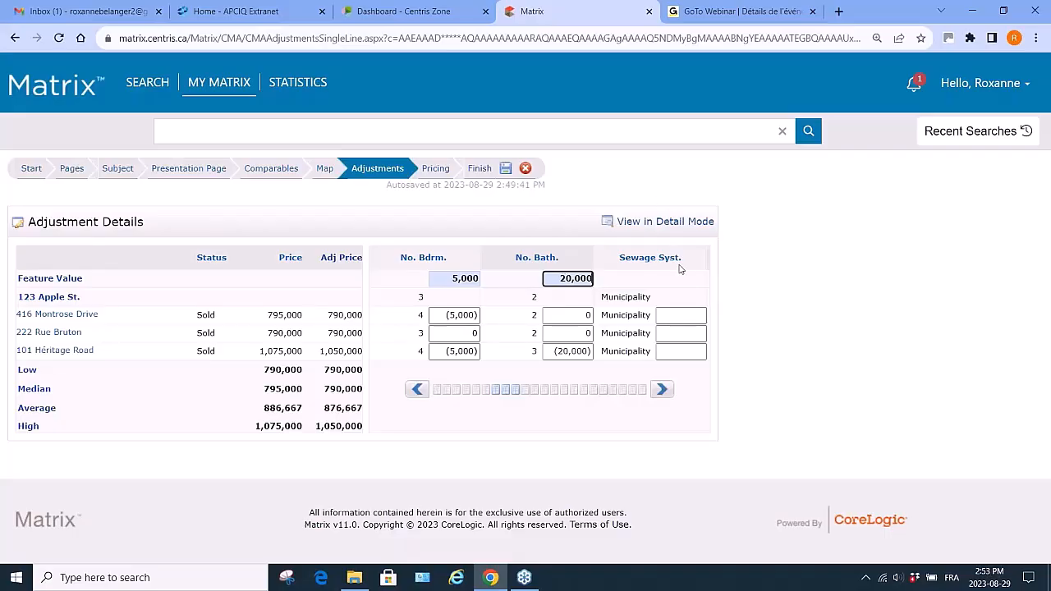
pyautogui.click(662, 390)
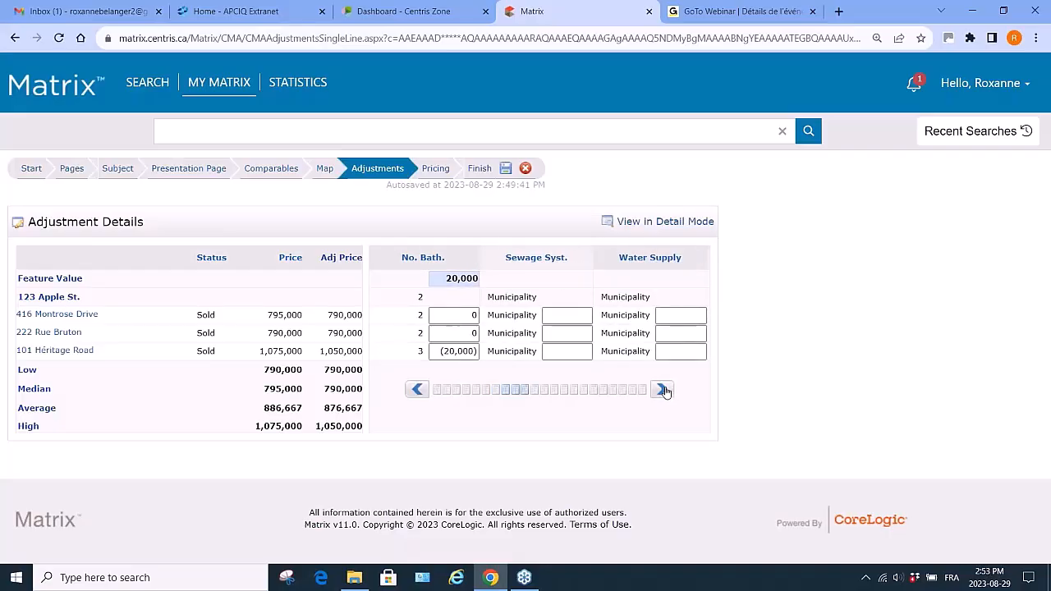
pyautogui.click(663, 390)
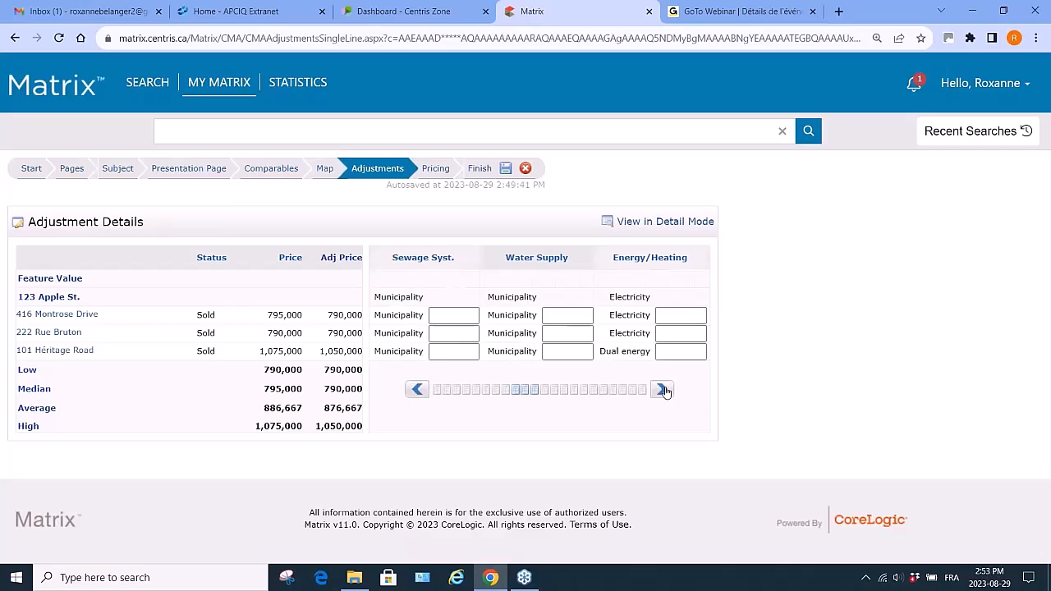
pyautogui.click(663, 390)
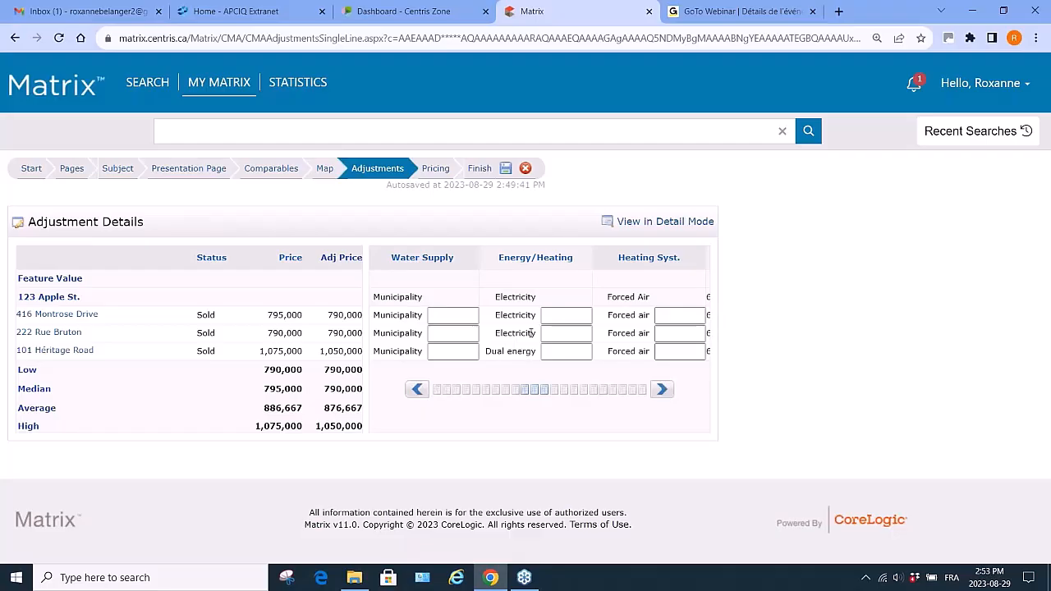
pyautogui.click(555, 355)
pyautogui.click(576, 351)
pyautogui.write('-10000')
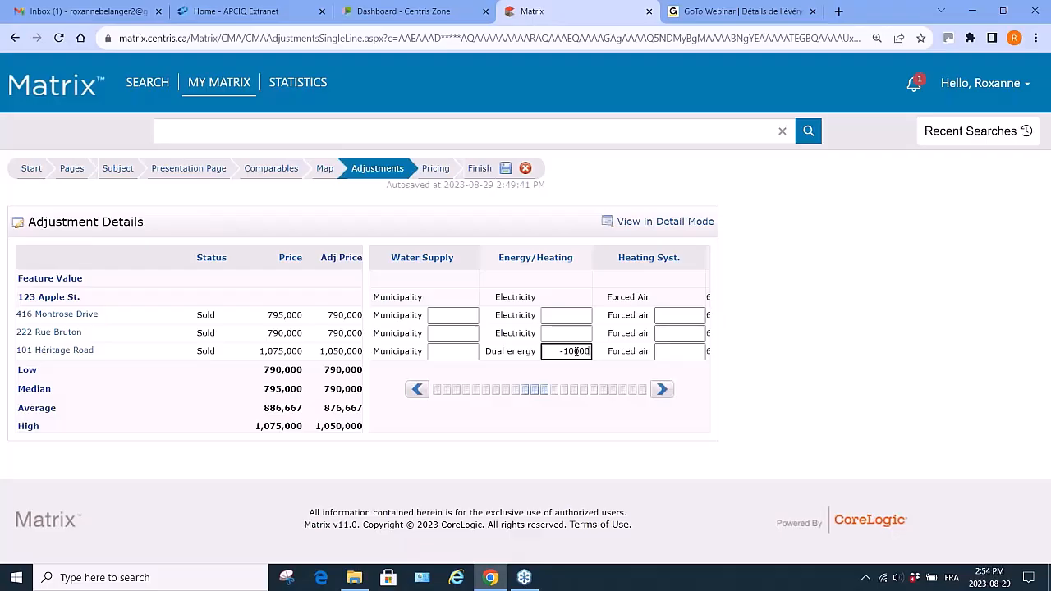
pyautogui.press('Return')
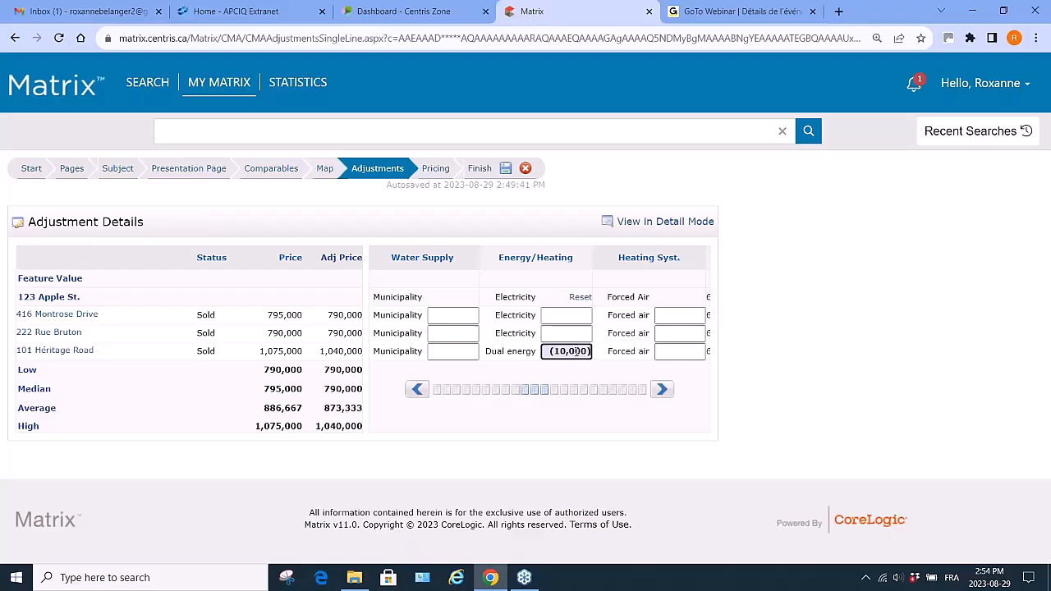
pyautogui.click(663, 391)
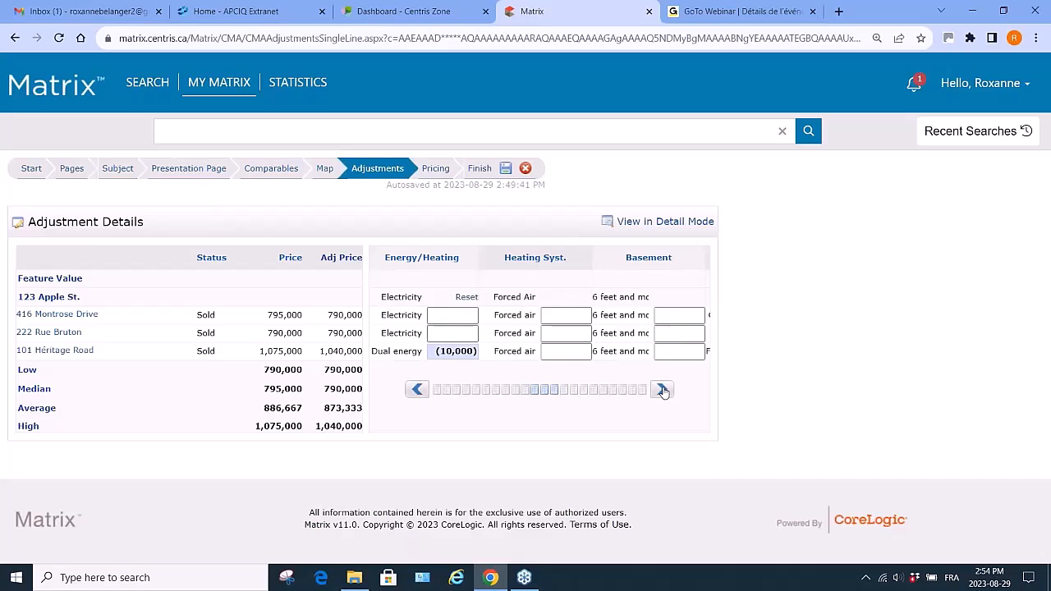
pyautogui.click(663, 391)
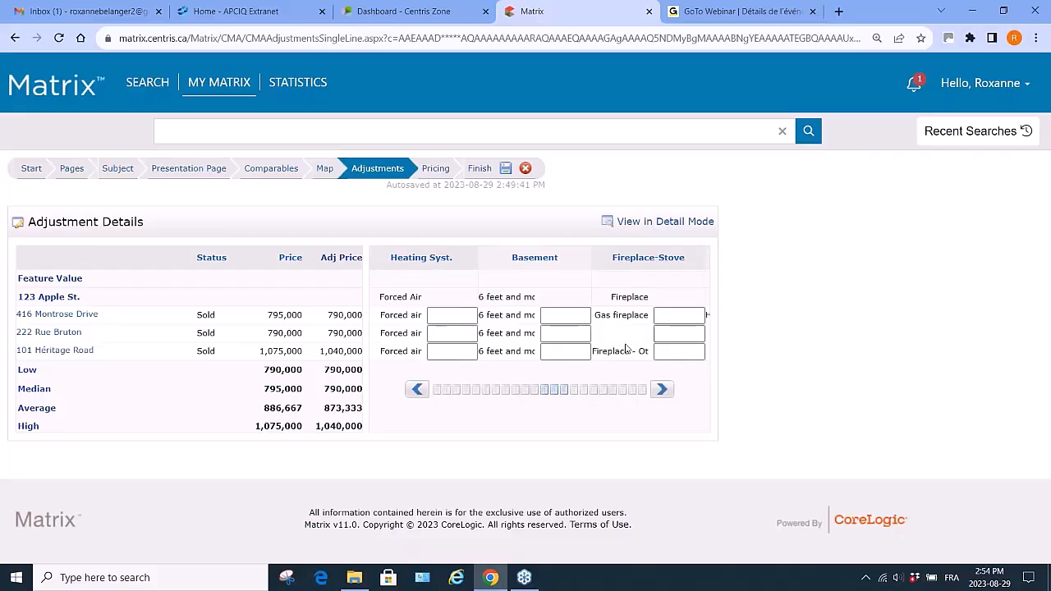
pyautogui.click(682, 338)
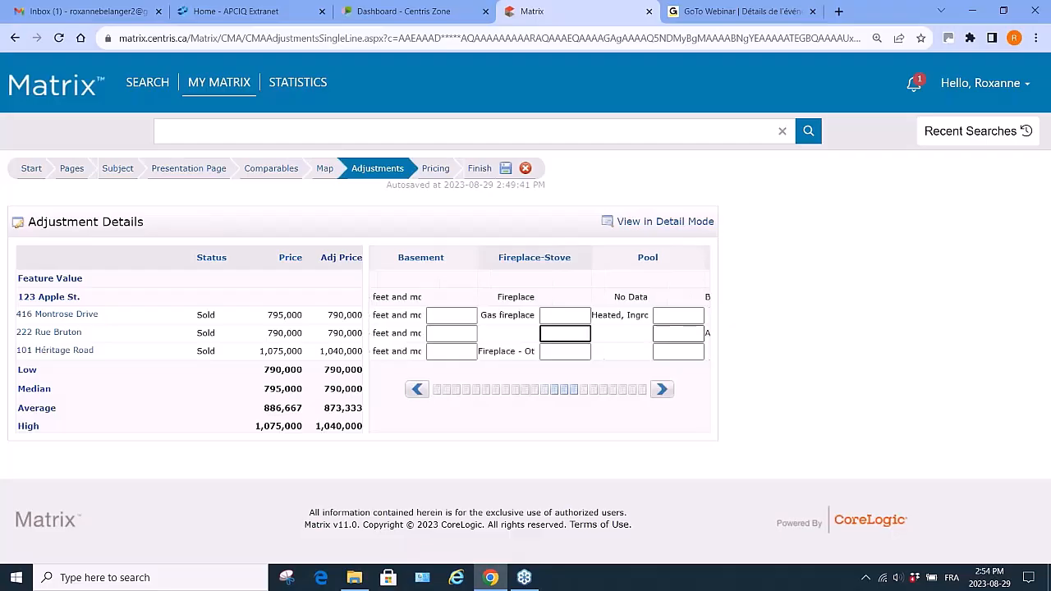
pyautogui.write('8000')
pyautogui.press('Return')
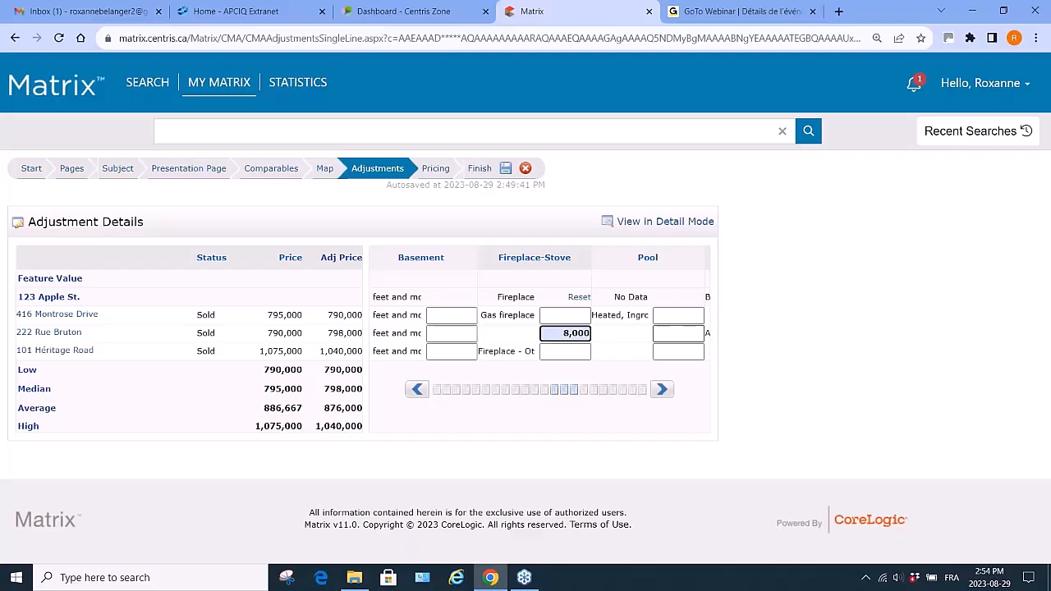
pyautogui.click(671, 315)
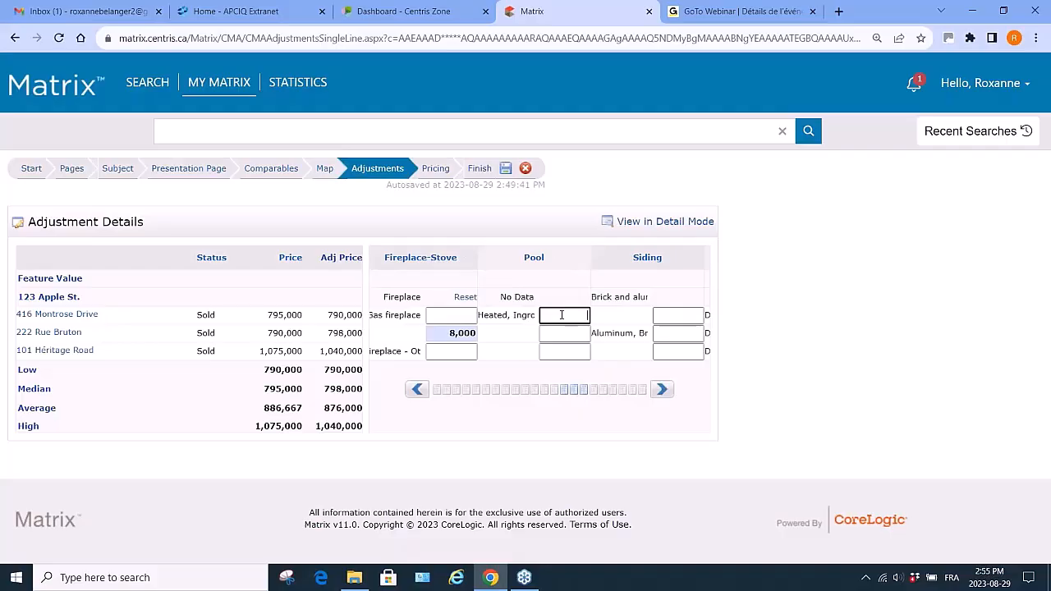
pyautogui.write('-20000')
pyautogui.press('Return')
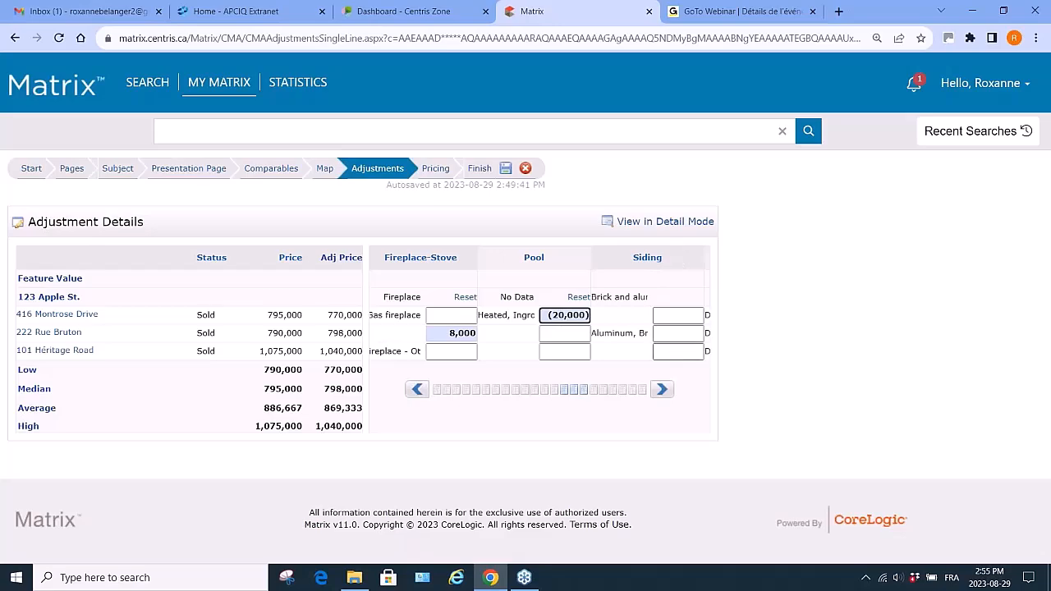
pyautogui.click(661, 389)
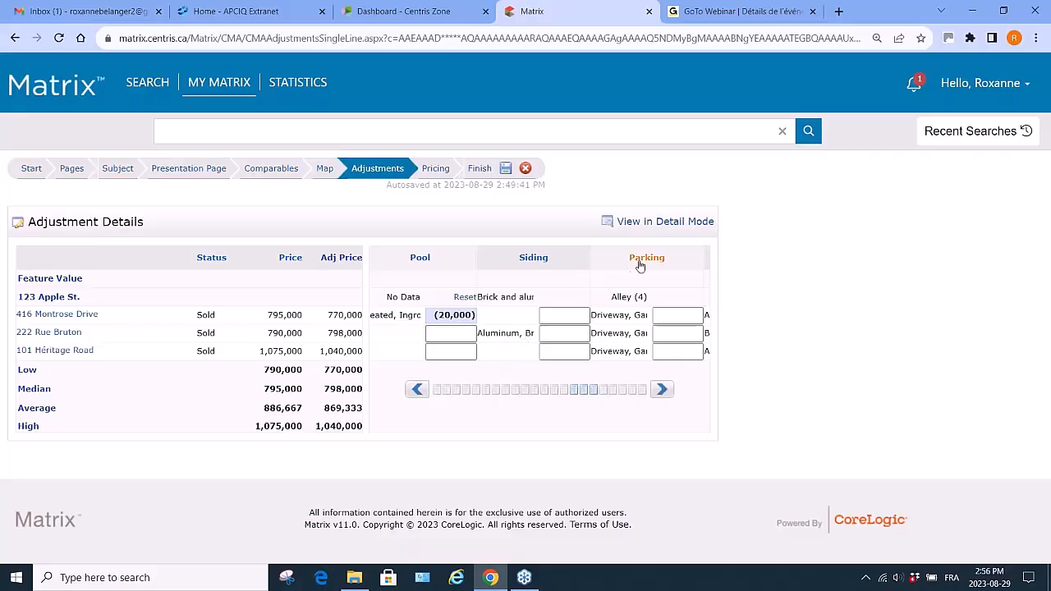
pyautogui.click(662, 391)
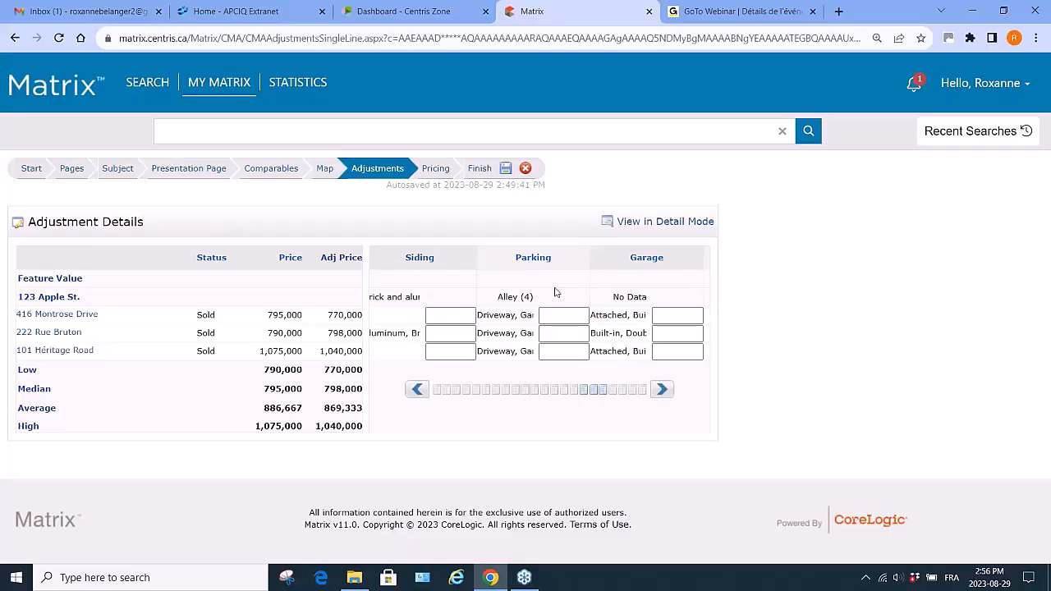
pyautogui.click(663, 315)
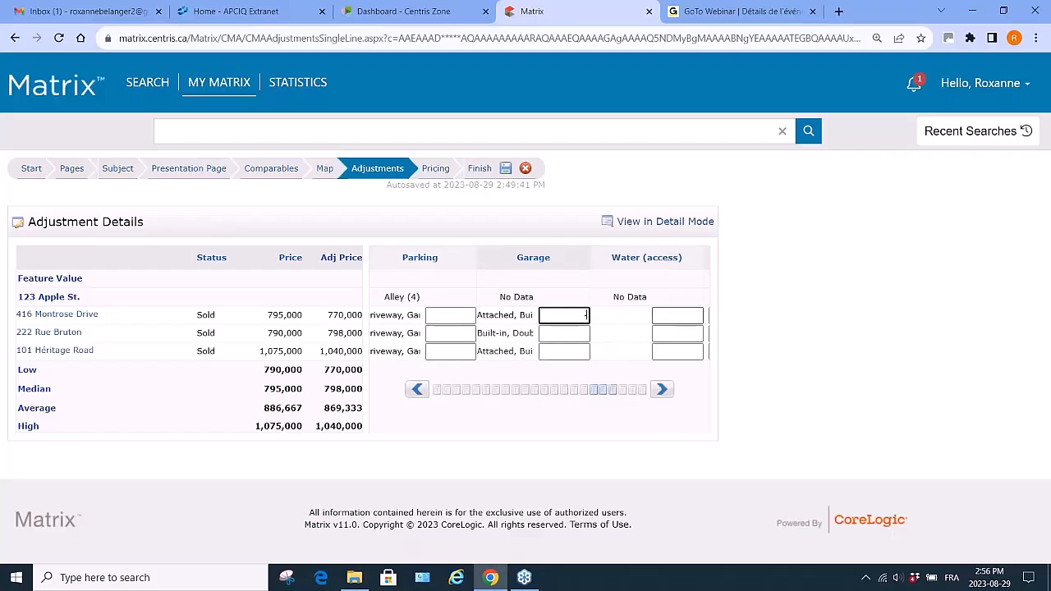
pyautogui.write('-20000')
pyautogui.press('Tab')
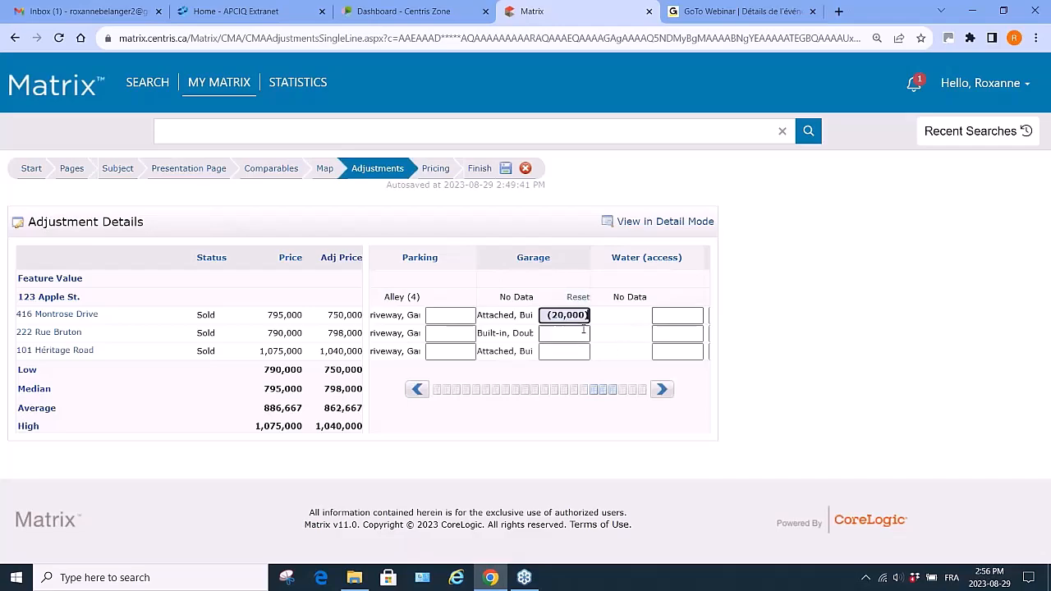
pyautogui.click(584, 332)
pyautogui.write('-')
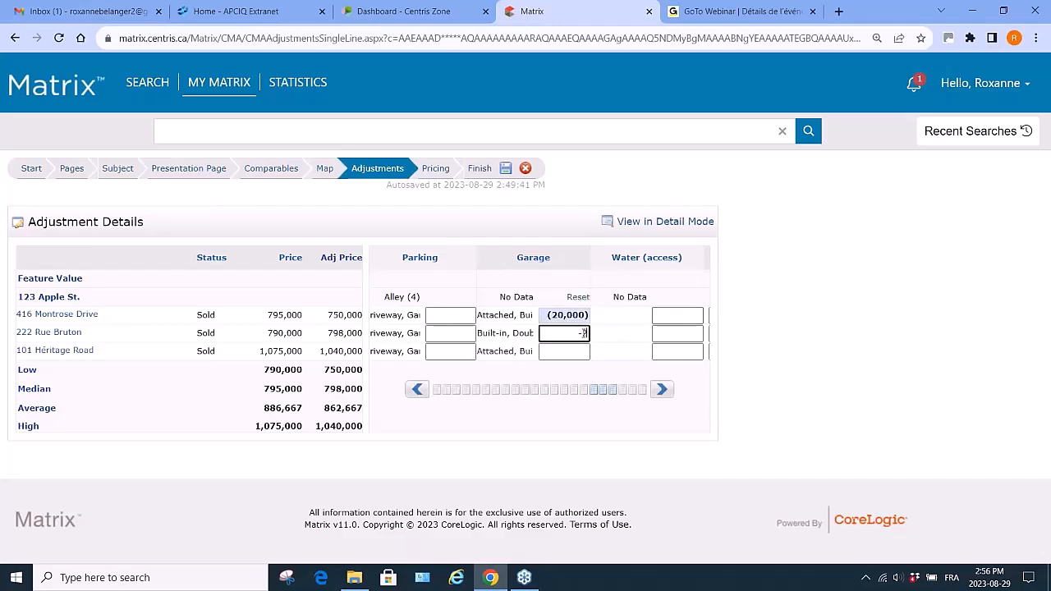
pyautogui.write('20000')
pyautogui.press('Return')
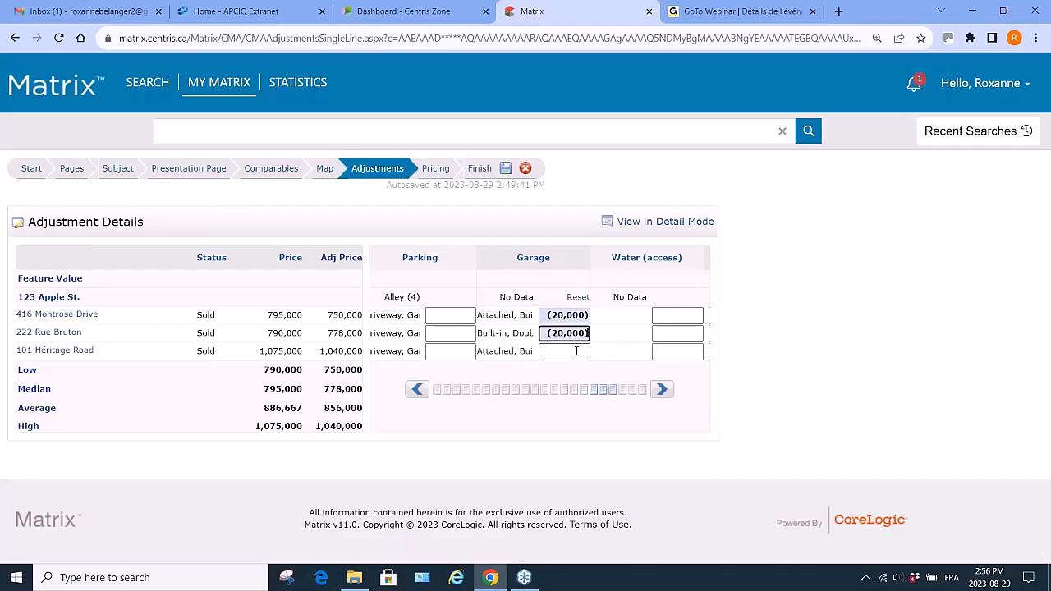
pyautogui.click(576, 351)
pyautogui.write('-2000')
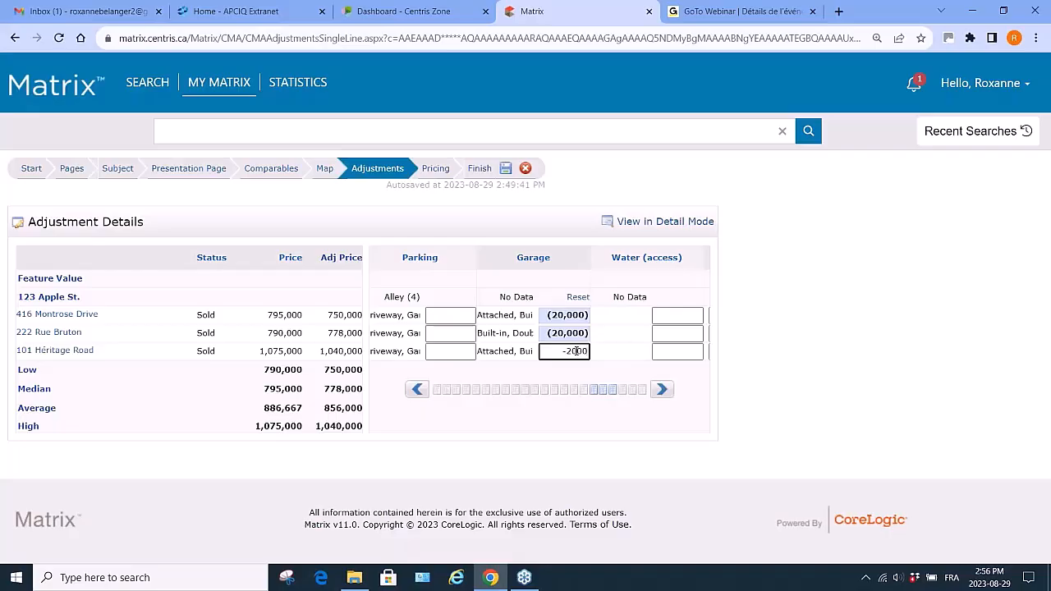
pyautogui.press('Return')
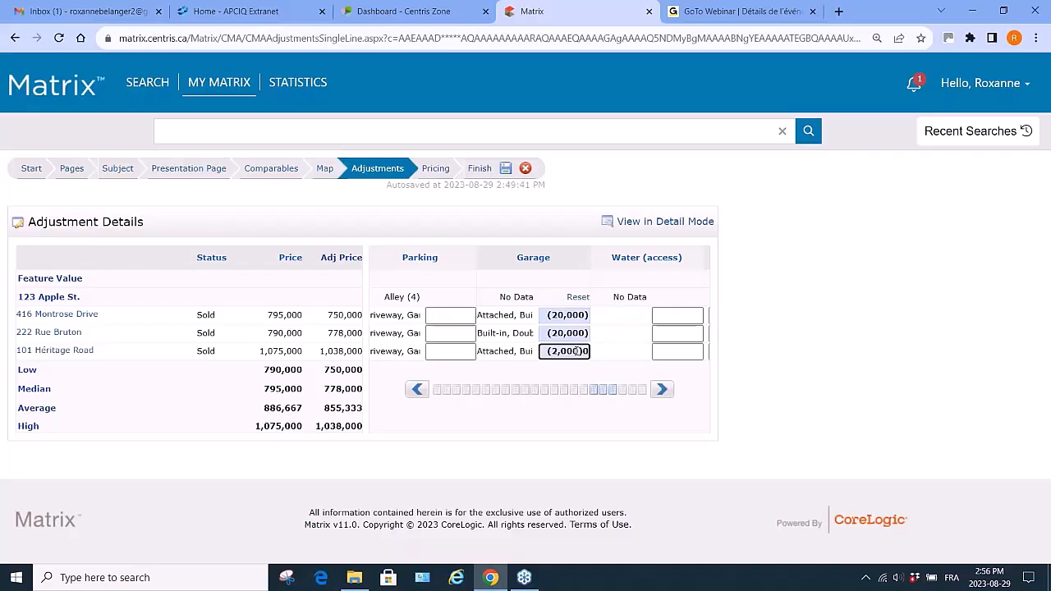
pyautogui.write('0')
pyautogui.press('Return')
pyautogui.click(663, 389)
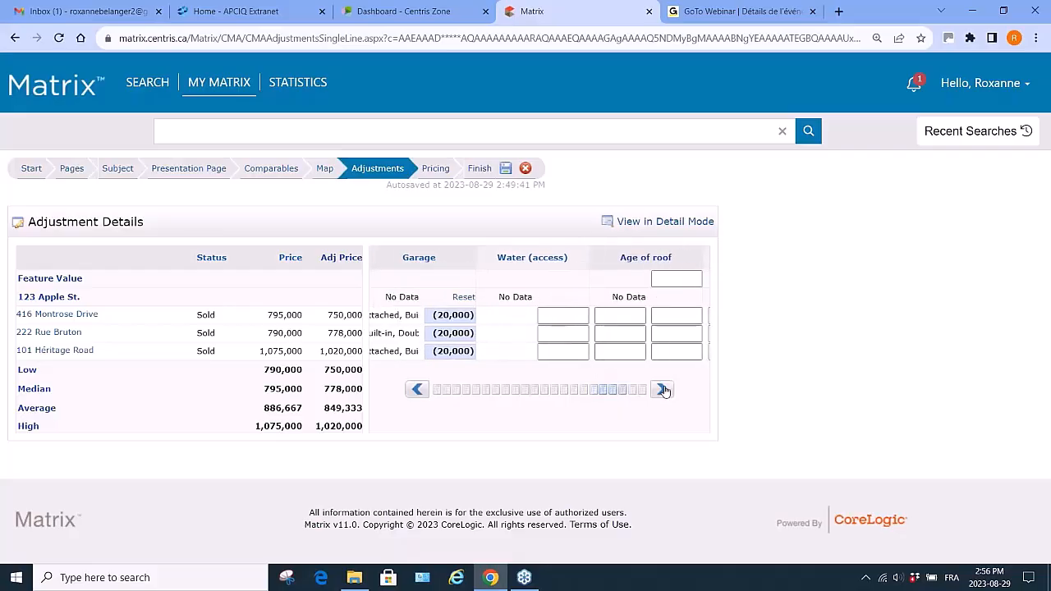
pyautogui.click(663, 390)
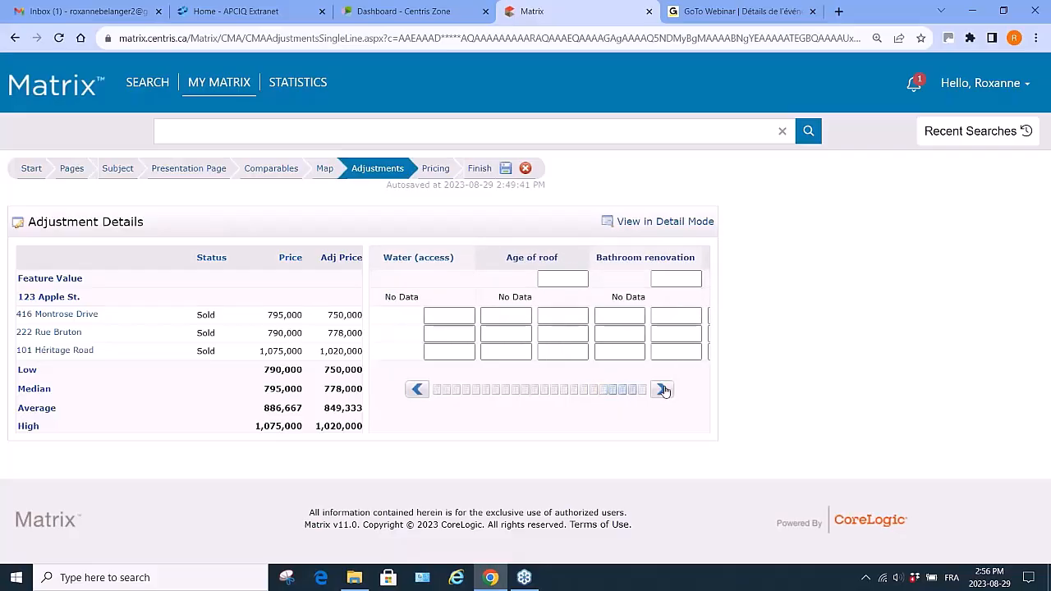
pyautogui.click(551, 278)
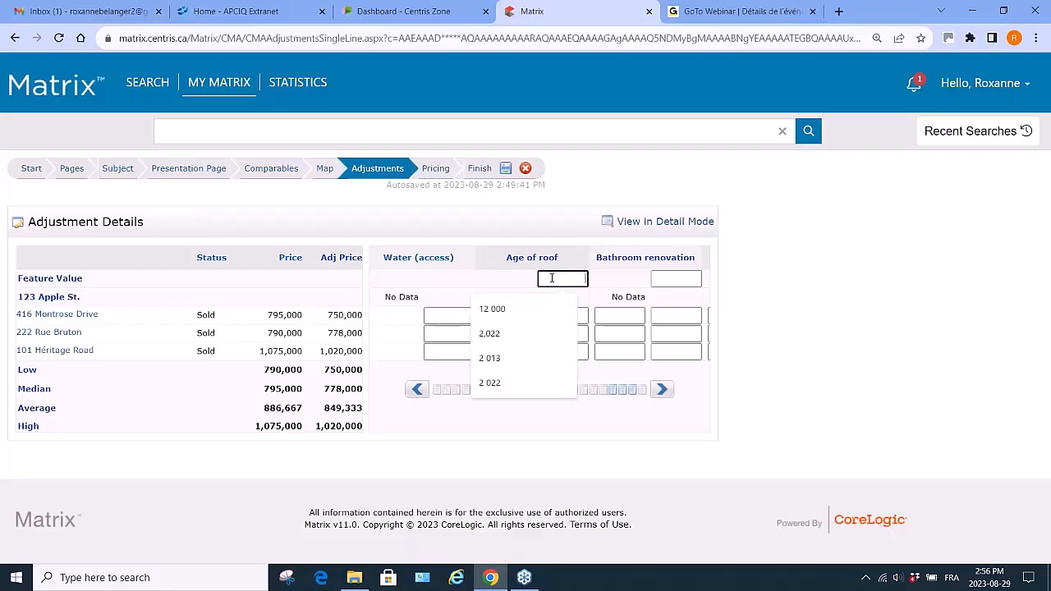
pyautogui.click(525, 283)
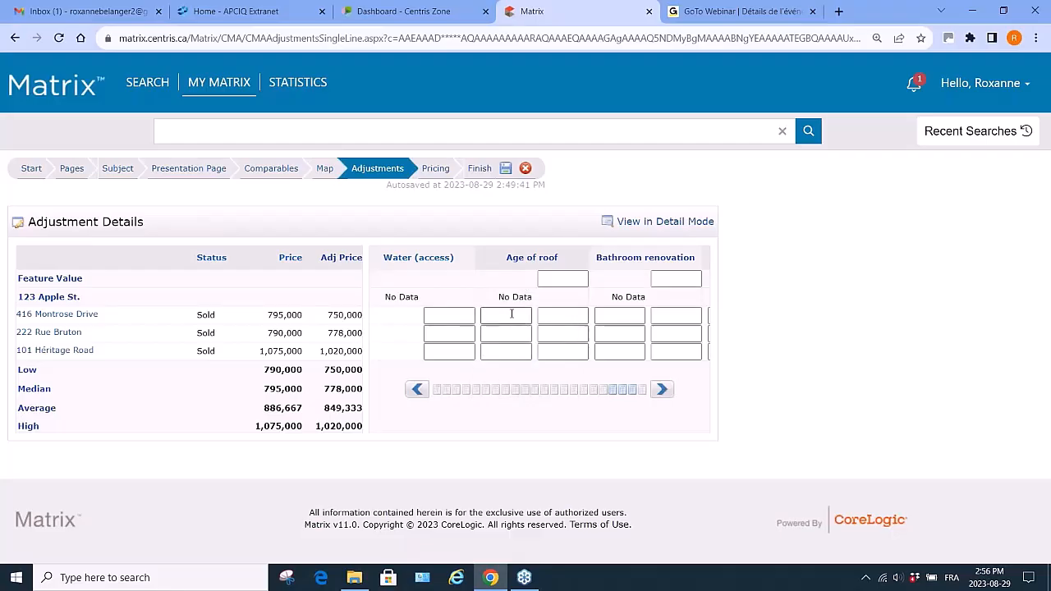
pyautogui.click(512, 314)
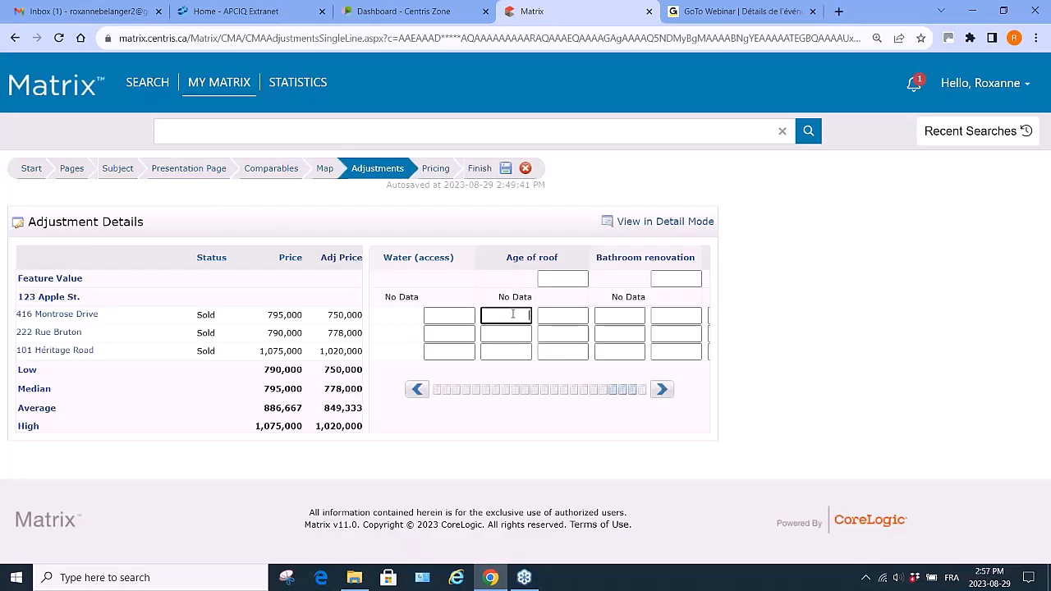
pyautogui.write('2000')
pyautogui.doubleClick(512, 313)
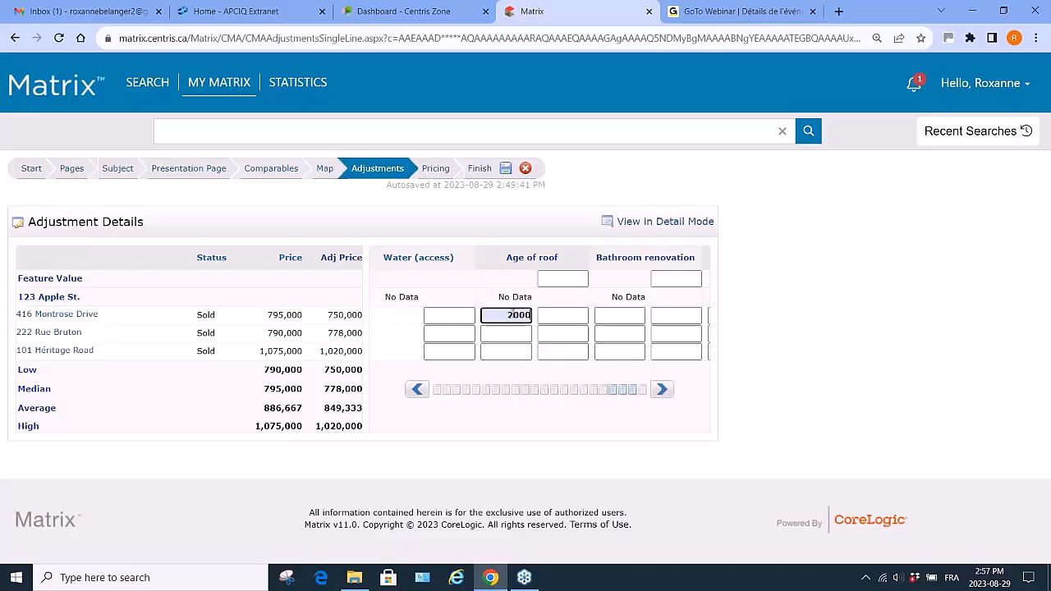
pyautogui.click(509, 333)
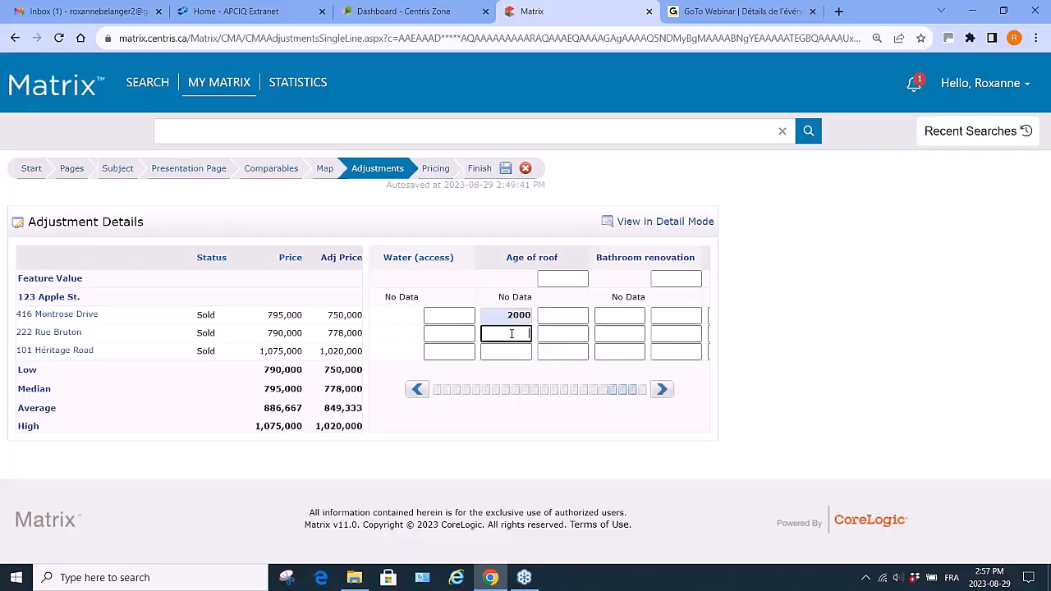
pyautogui.write('2010')
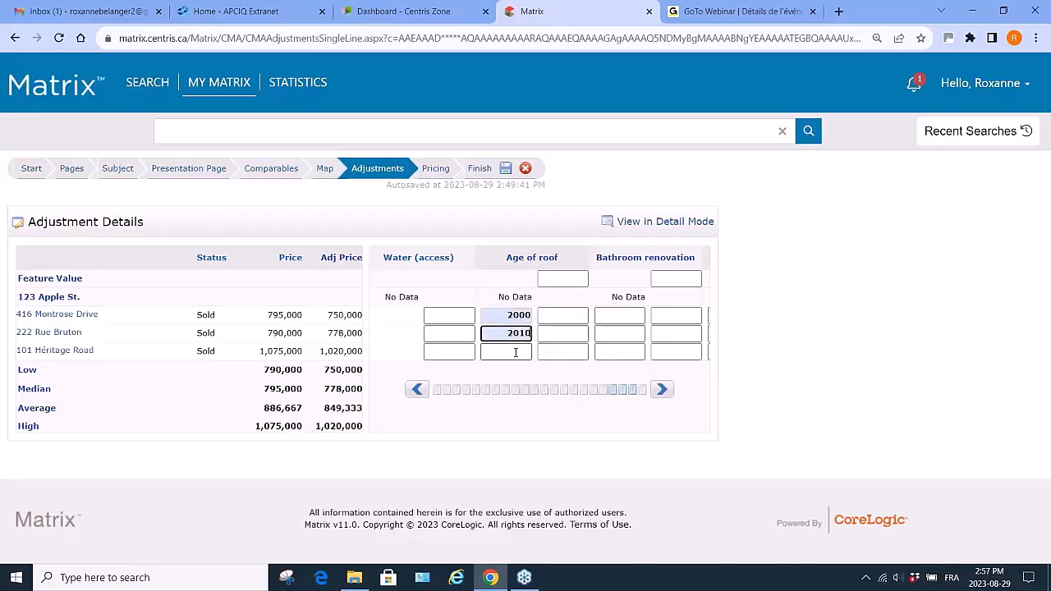
pyautogui.click(514, 351)
pyautogui.write('2020')
# - Set the subject property's Age of roof to 2022 on the Subject page and return to Adjustments
pyautogui.click(121, 169)
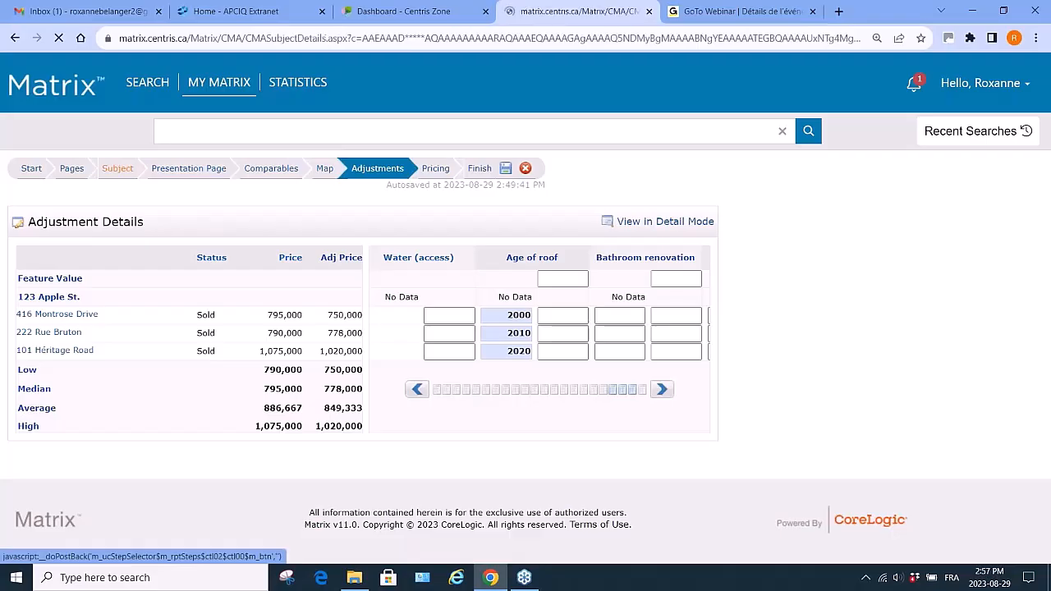
pyautogui.scroll(-6, 200, 443)
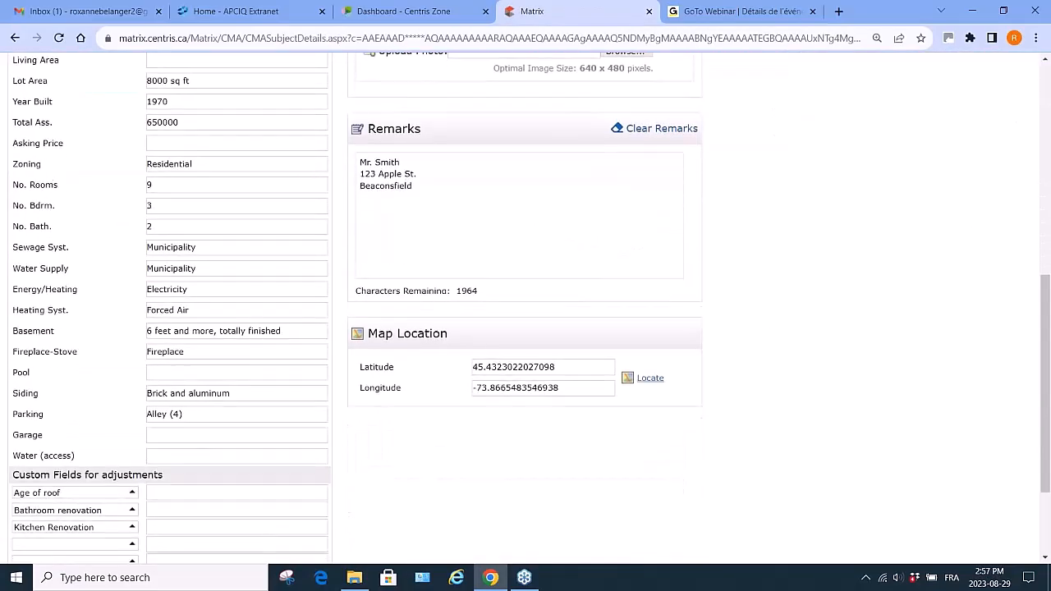
pyautogui.click(218, 491)
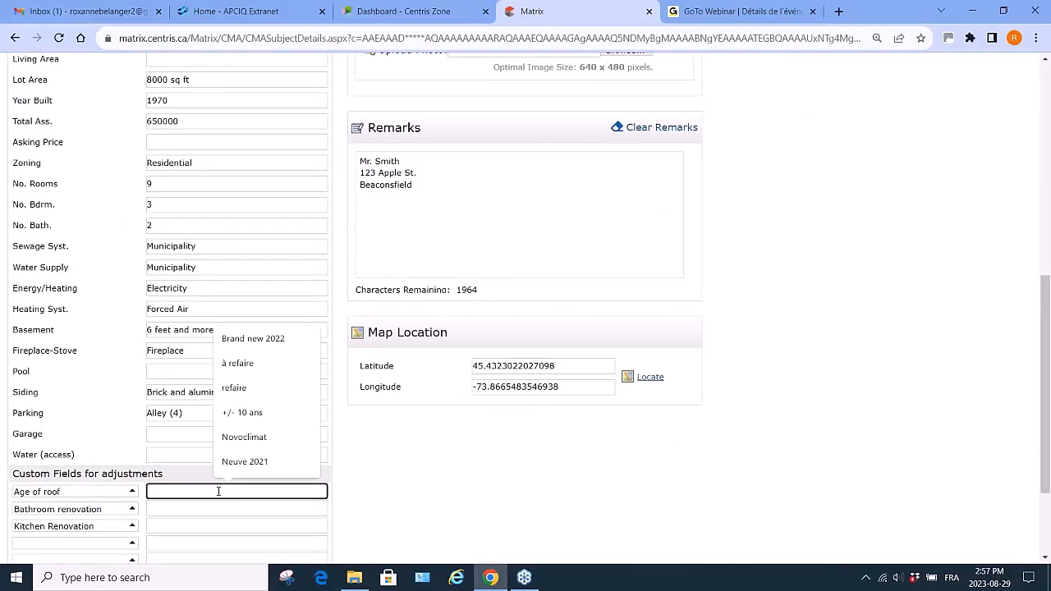
pyautogui.write('2022')
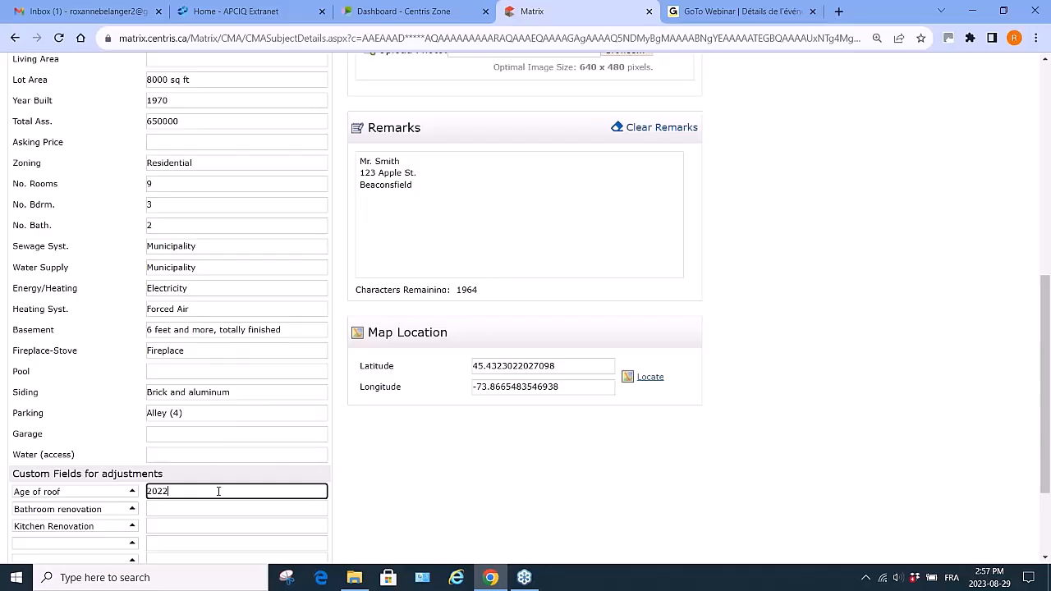
pyautogui.scroll(8, 219, 491)
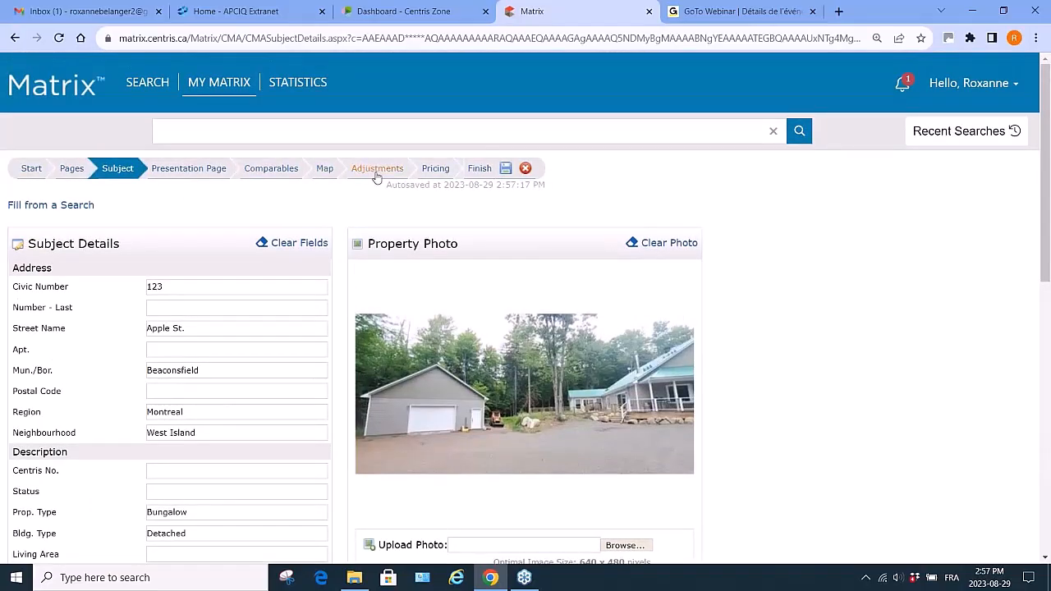
pyautogui.click(375, 172)
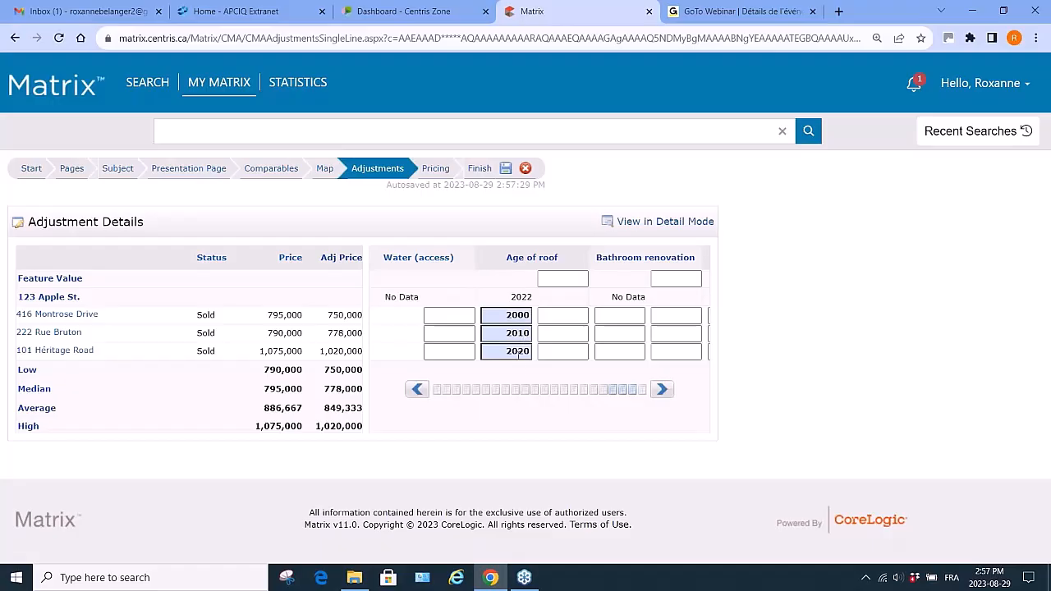
pyautogui.click(555, 315)
pyautogui.write('20000')
pyautogui.press('Return')
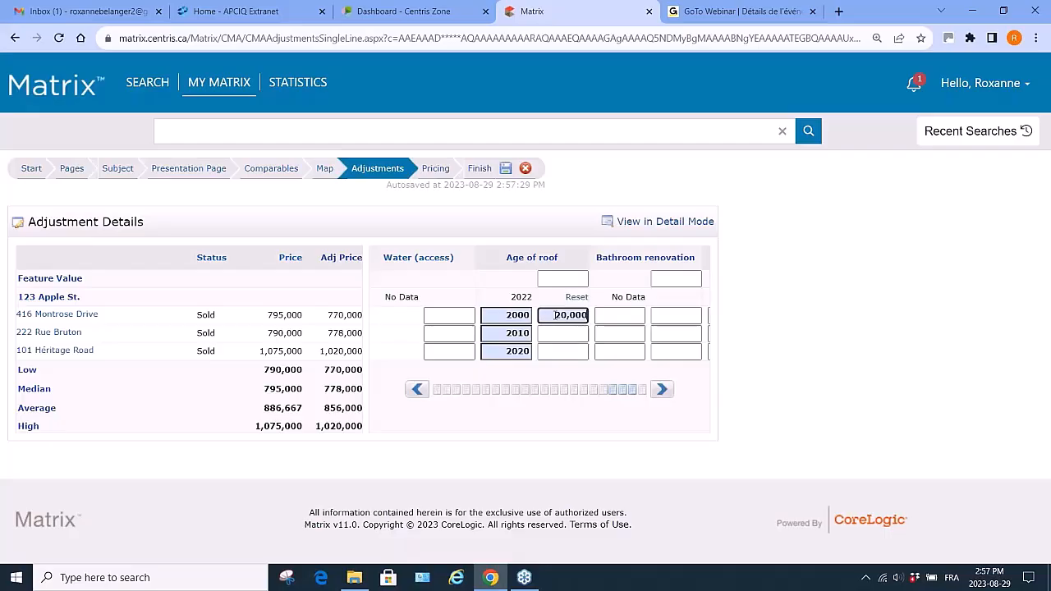
pyautogui.click(555, 333)
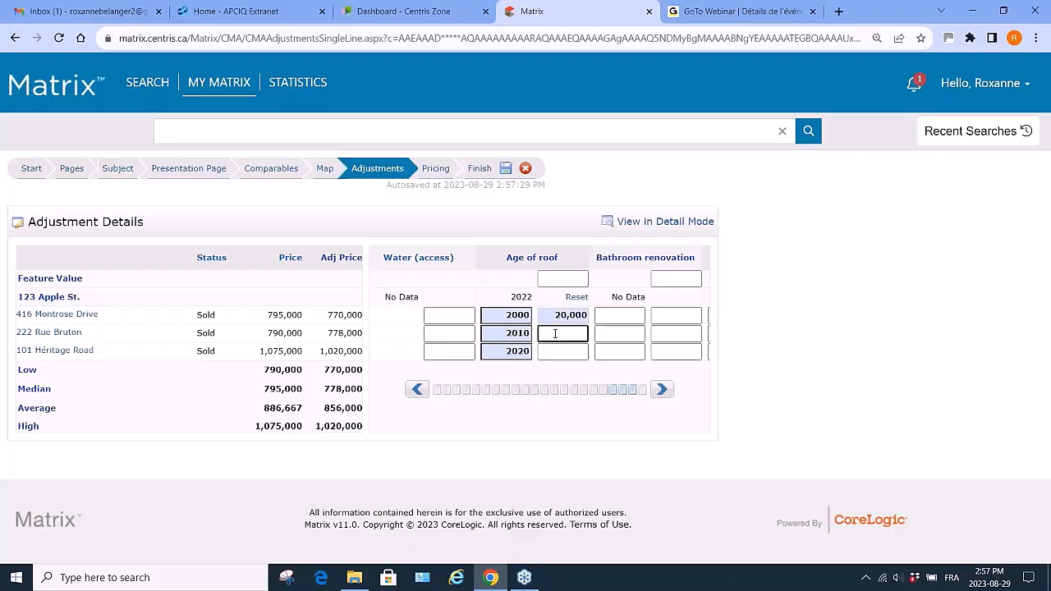
pyautogui.write('10000')
pyautogui.press('Return')
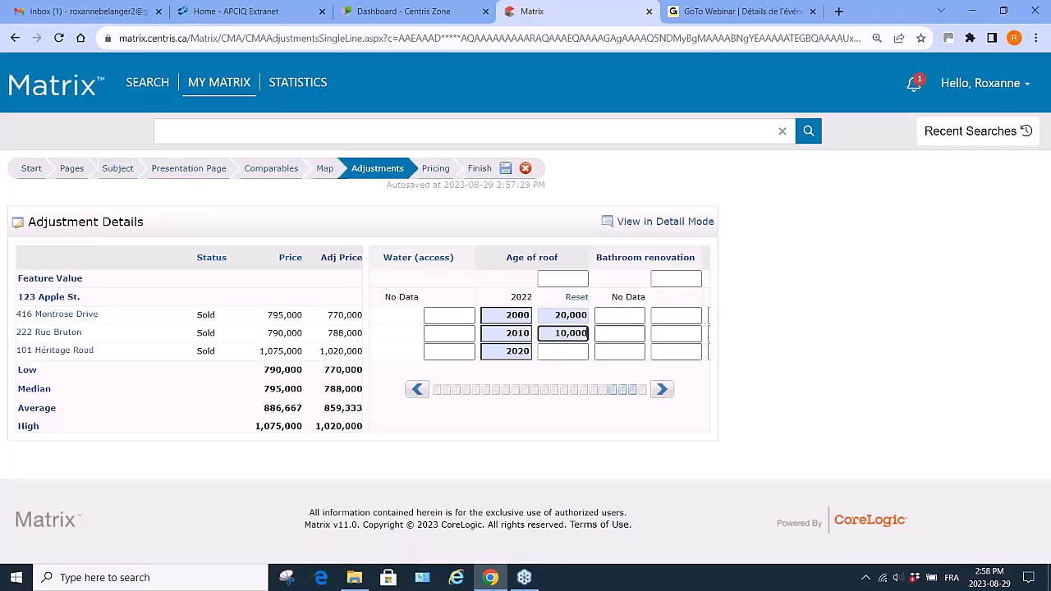
# - Open Pricing and write the suggested list price: 'After reviewing recently sold homes in your area, I estimate the selling price between $785,000 and $860,000'
pyautogui.click(663, 391)
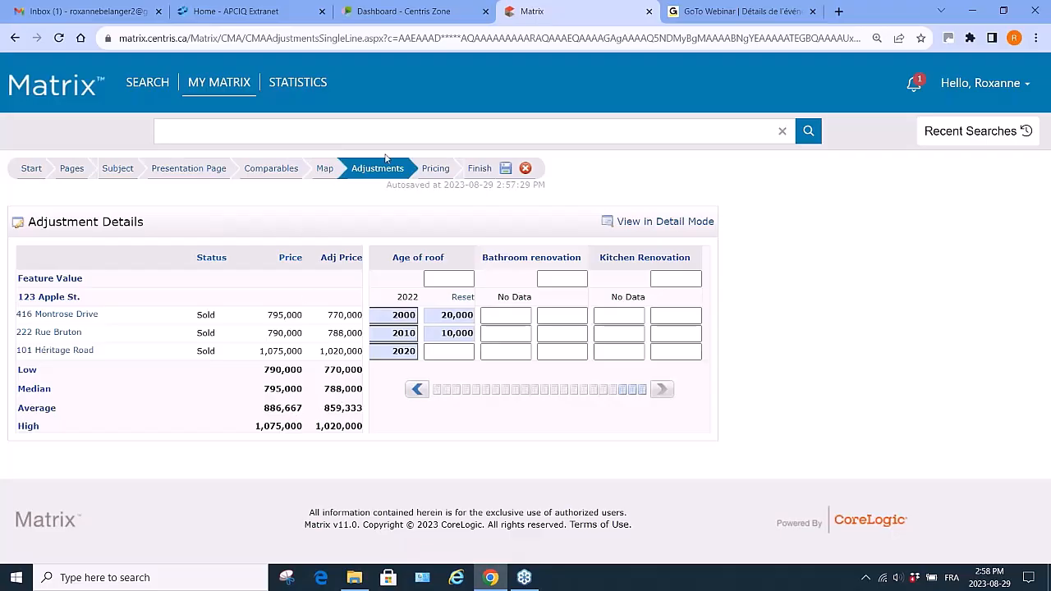
pyautogui.click(444, 171)
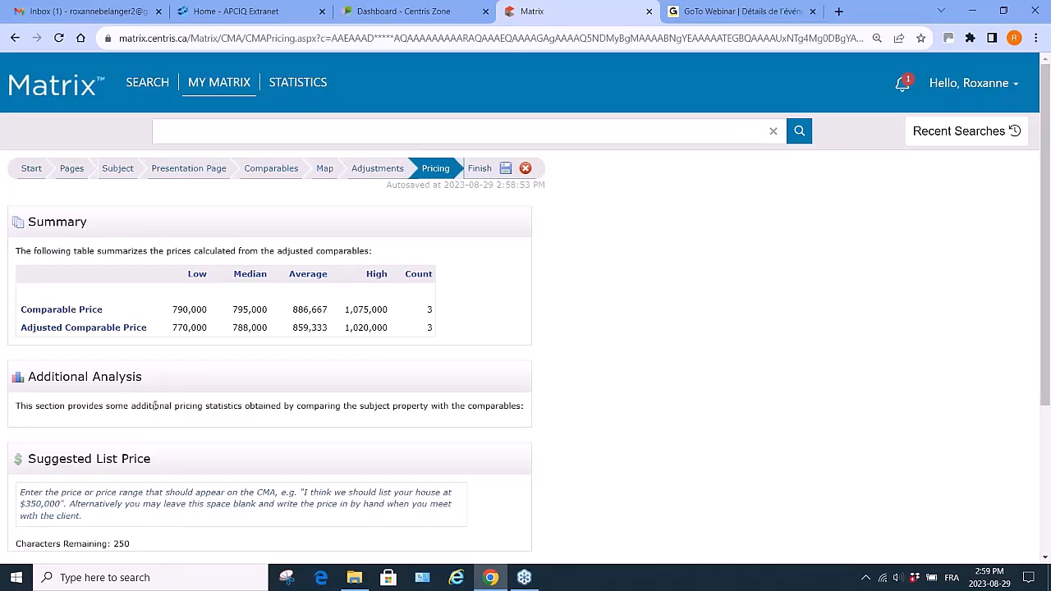
pyautogui.scroll(-2, 155, 406)
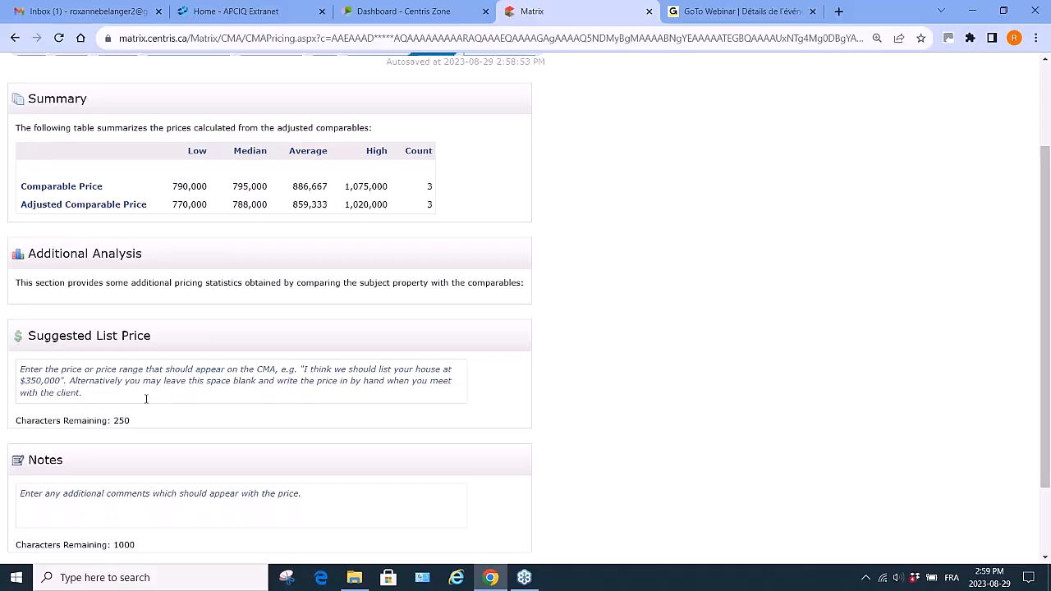
pyautogui.click(304, 369)
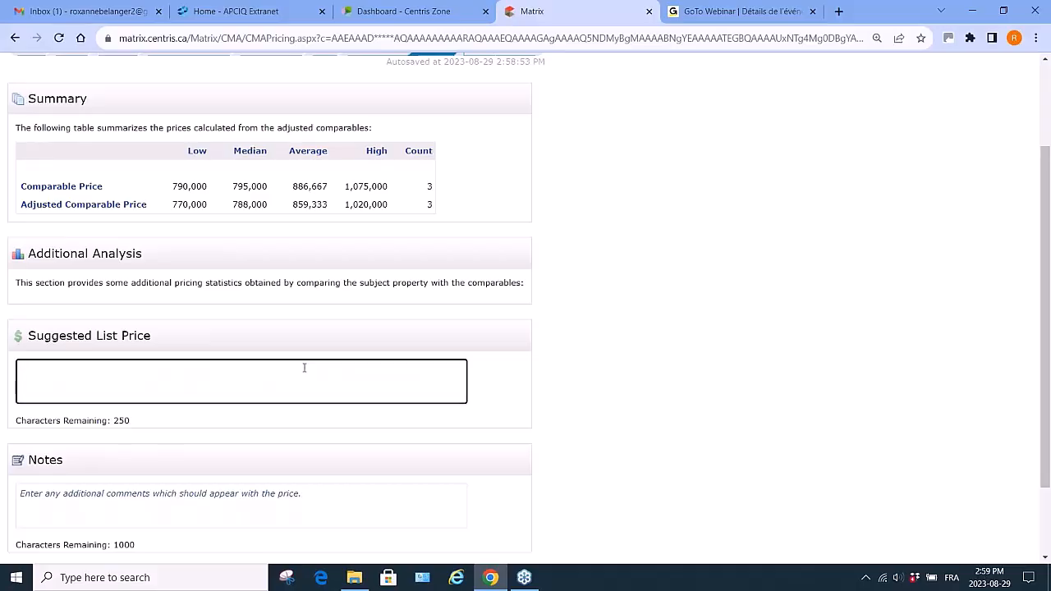
pyautogui.write('After eeviews ng recently sold homes ')
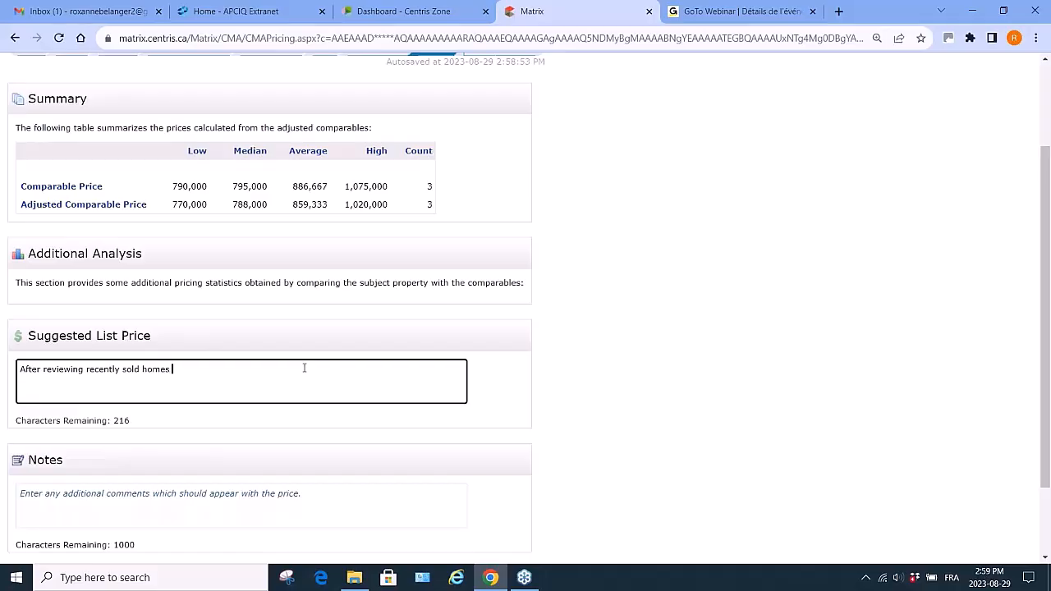
pyautogui.write('in your area')
pyautogui.write(', I suest')
pyautogui.press('BackSpace')
pyautogui.press('BackSpace')
pyautogui.press('BackSpace')
pyautogui.press('BackSpace')
pyautogui.press('BackSpace')
pyautogui.write('estimate the selleing price between')
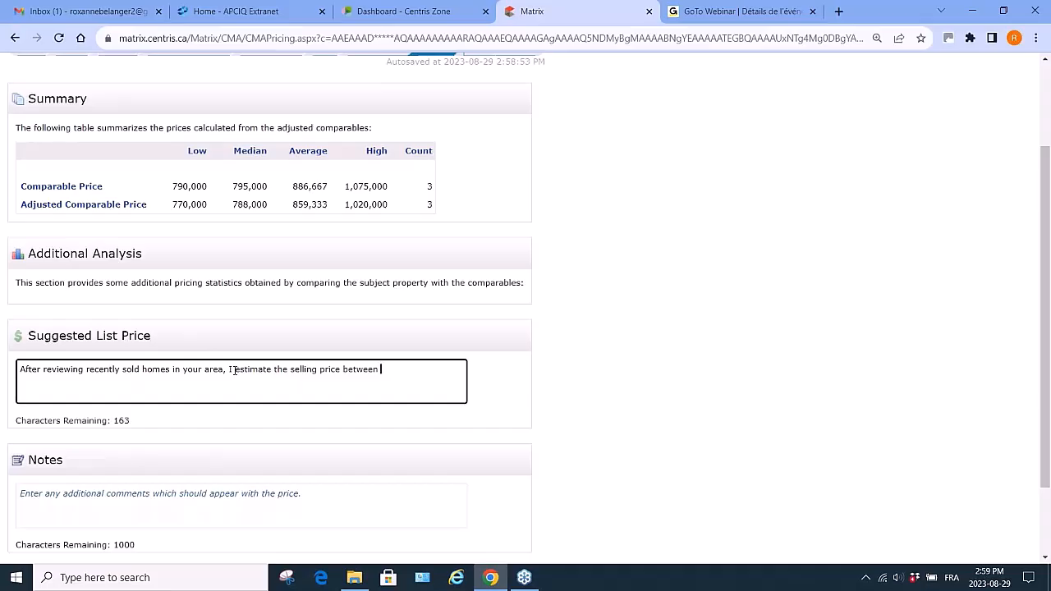
pyautogui.write(' $785,000 and $860,000')
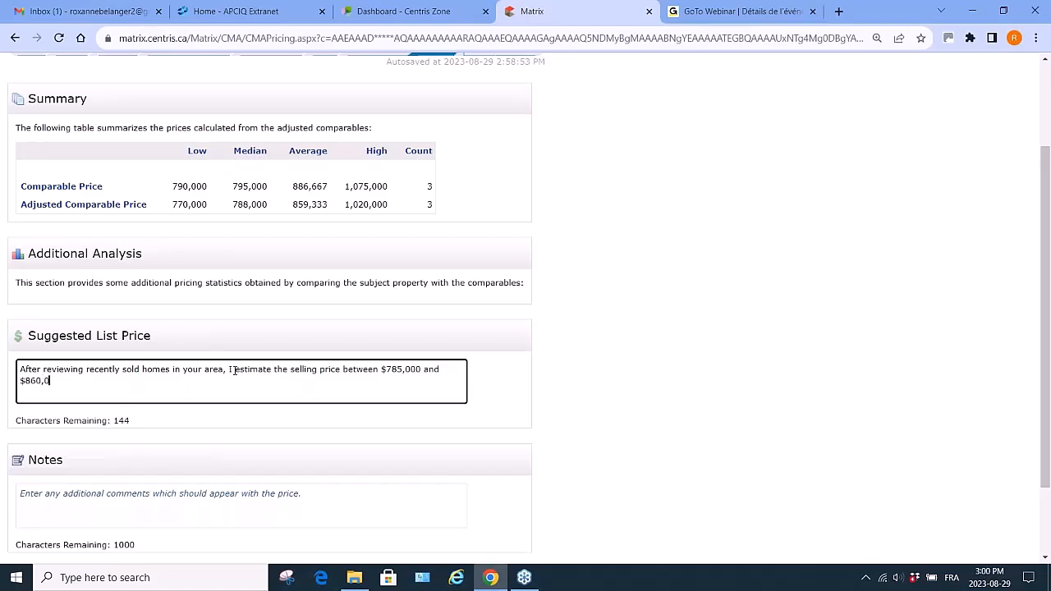
pyautogui.write('.  Based on your renovations, I feel confi')
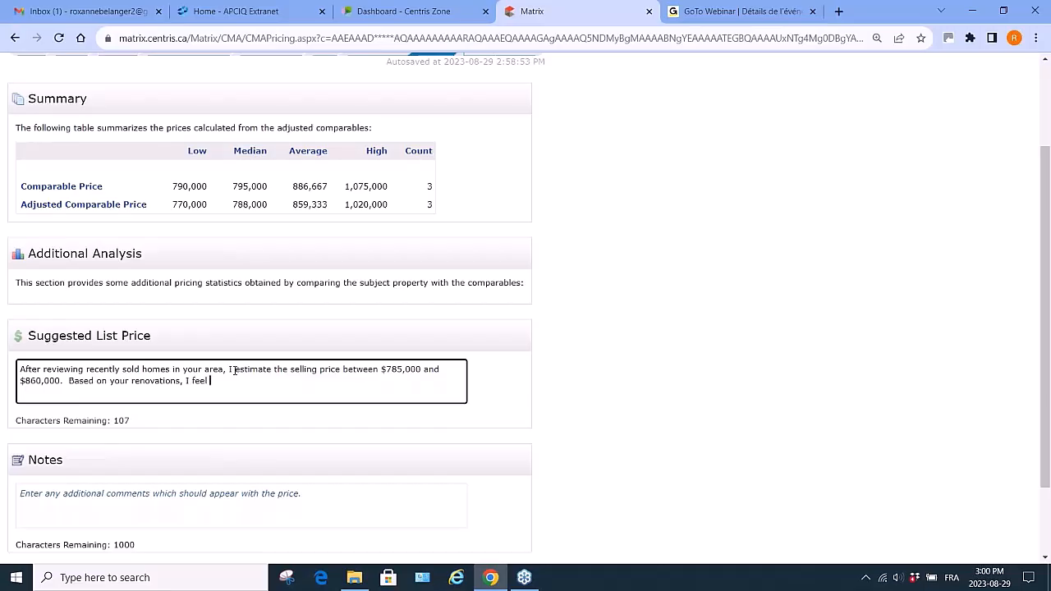
# - Complete the suggested list price text with ' Based on your renovations, I feel confident that a listing price of $875,000 would be ideal.'
pyautogui.press('BackSpace')
pyautogui.press('BackSpace')
pyautogui.write('fident that a listing price of ')
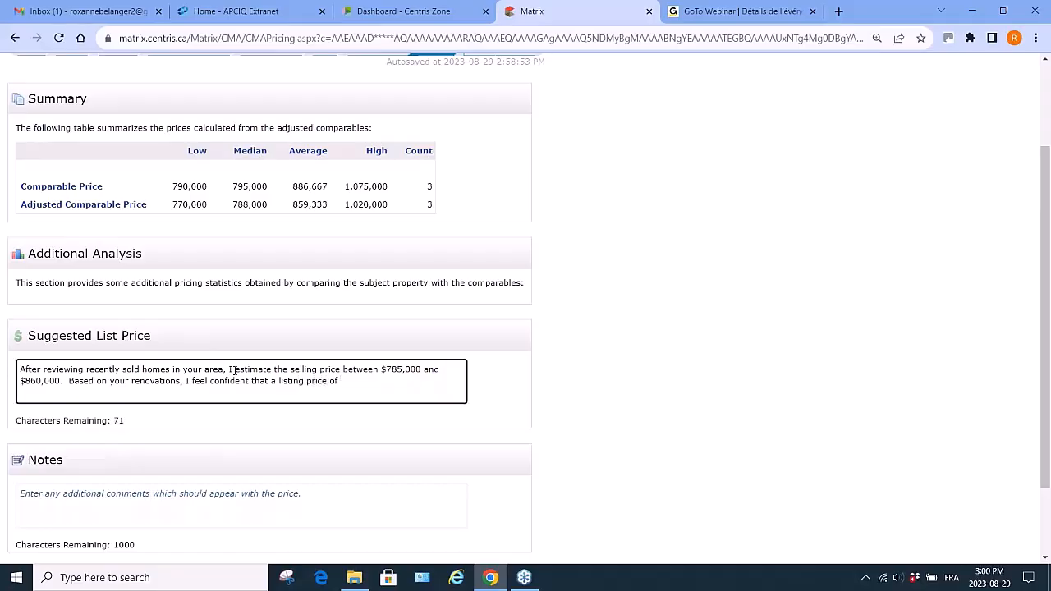
pyautogui.write('$875,000 would be idela')
pyautogui.press('BackSpace')
pyautogui.write('.')
# - Add the pricing note 'I took into consideration the renovations, cleanliness and spaciousness of your rooms.'
pyautogui.scroll(-2, 234, 370)
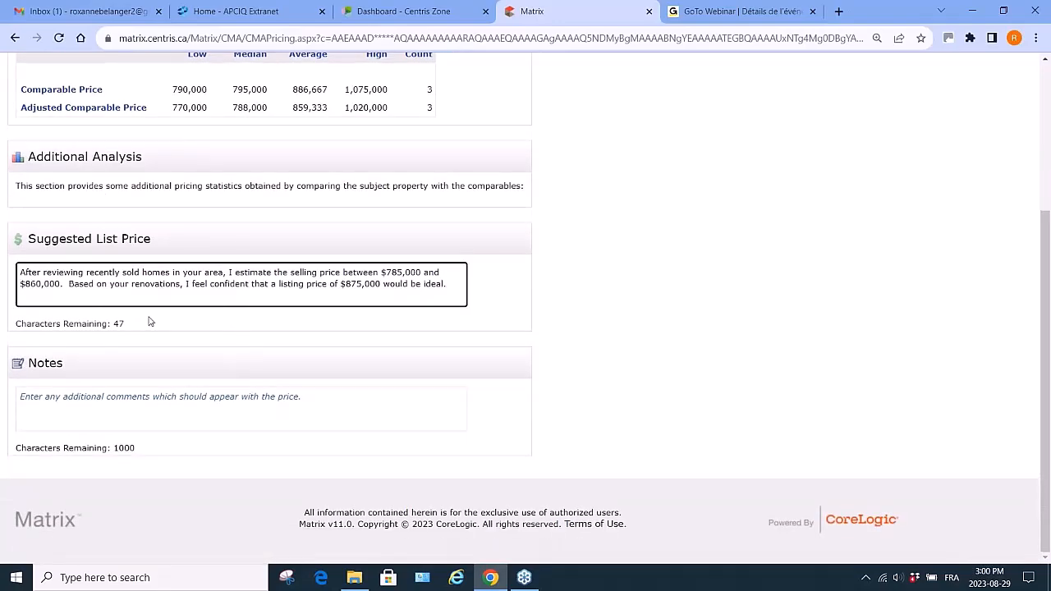
pyautogui.click(45, 395)
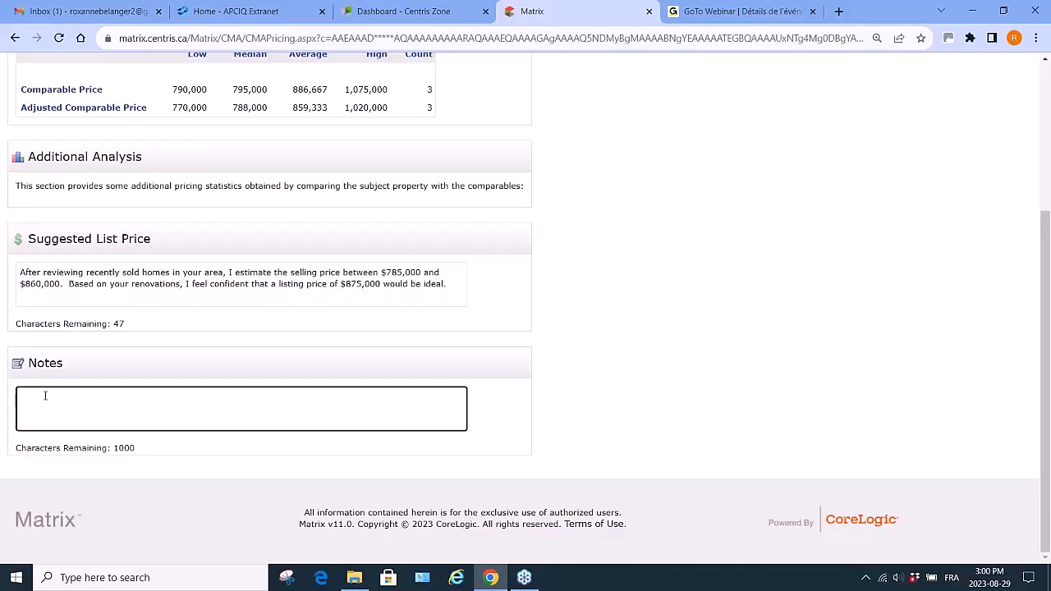
pyautogui.write('I took into consideration the renovati')
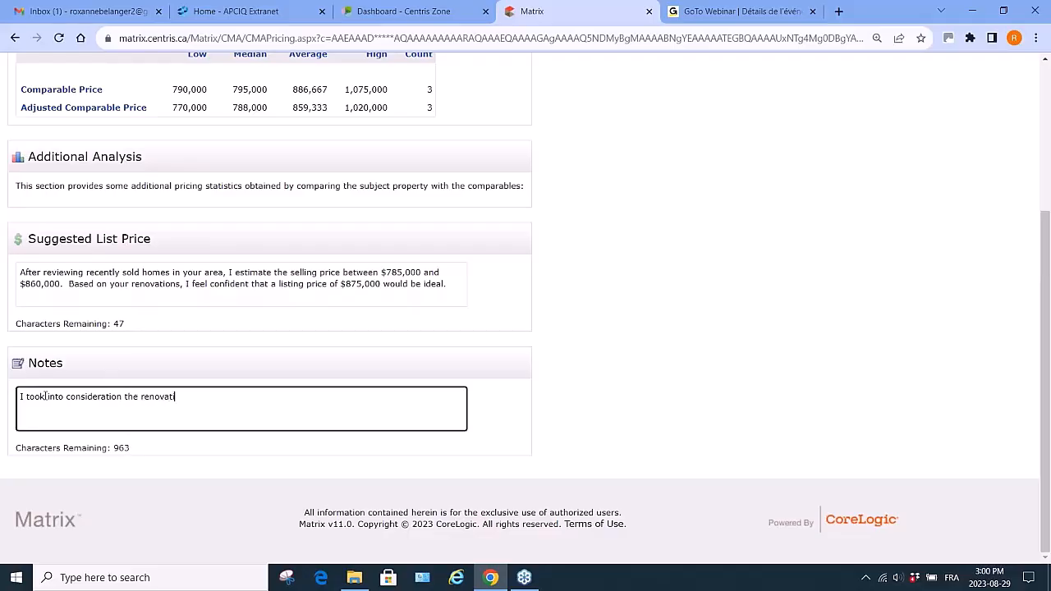
pyautogui.write('ons, cleanliness and spac')
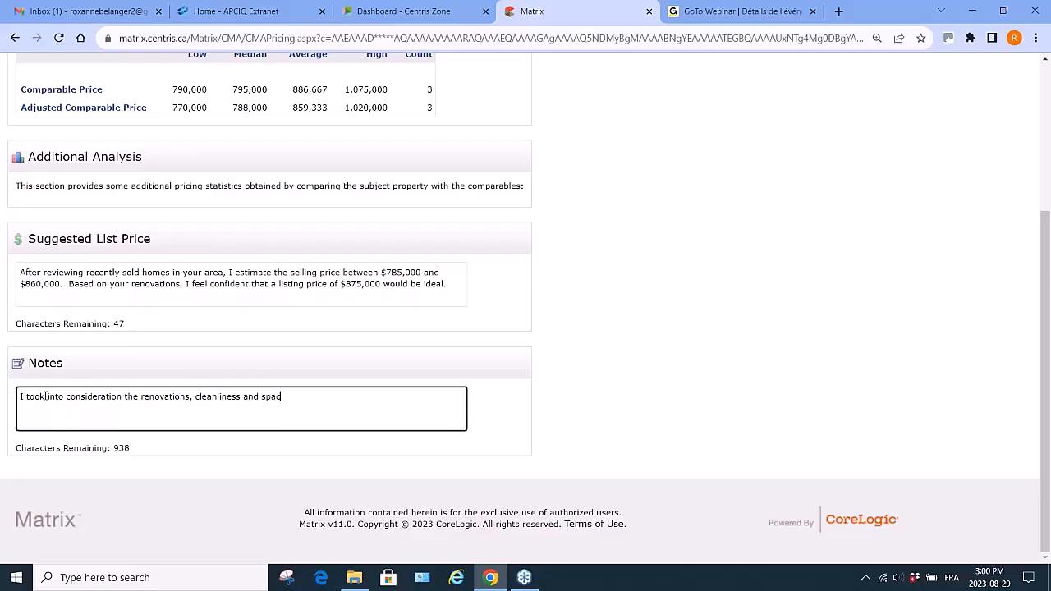
pyautogui.write('iousness c')
pyautogui.write('f t')
pyautogui.write('our rooms')
pyautogui.write('.')
# - Go to the Finish page and open the CMA report as a PDF
pyautogui.scroll(3, 45, 396)
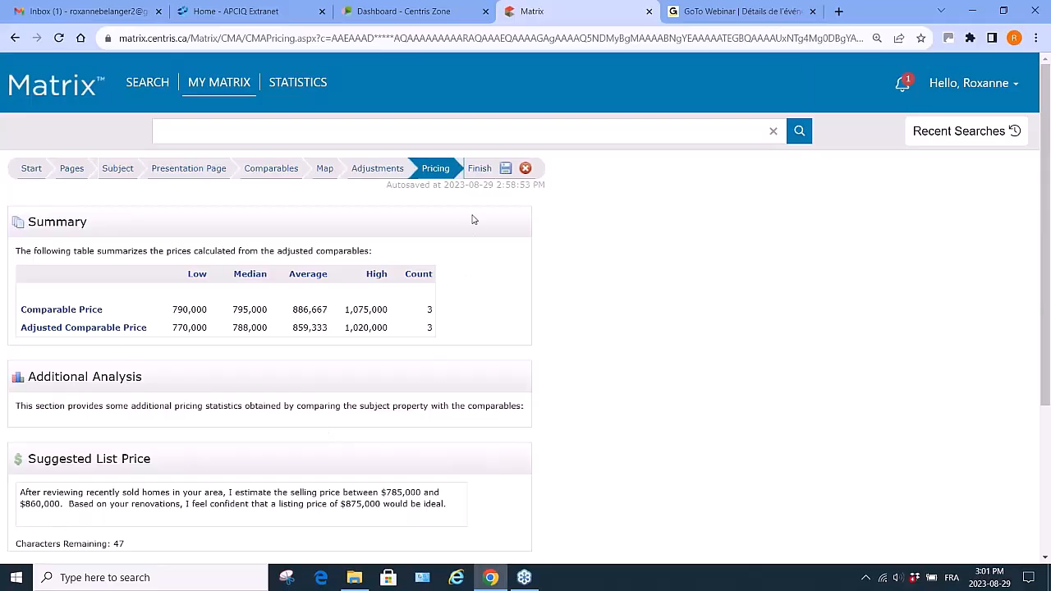
pyautogui.click(480, 169)
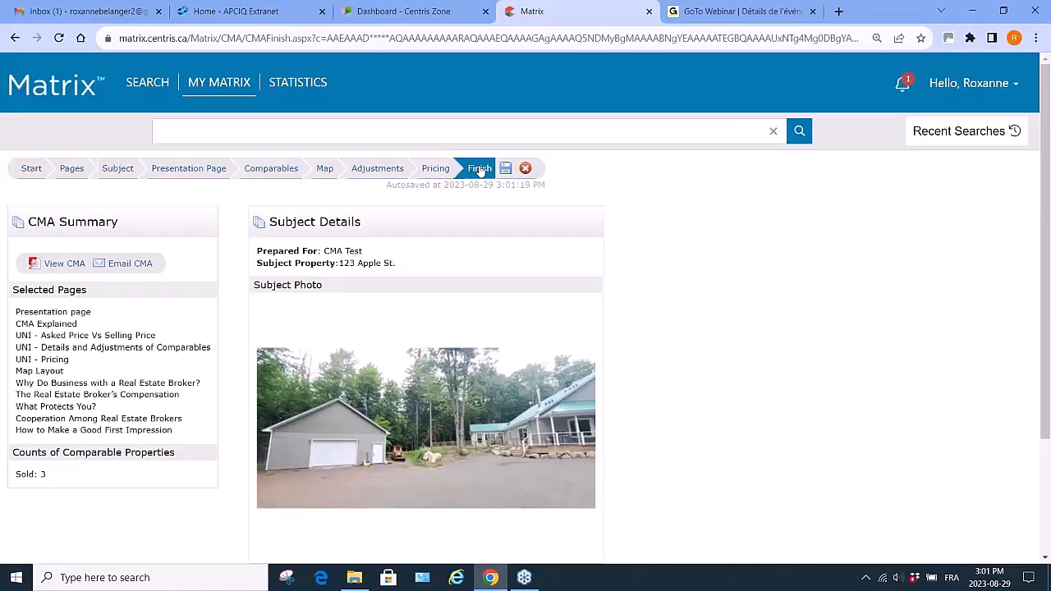
pyautogui.click(61, 264)
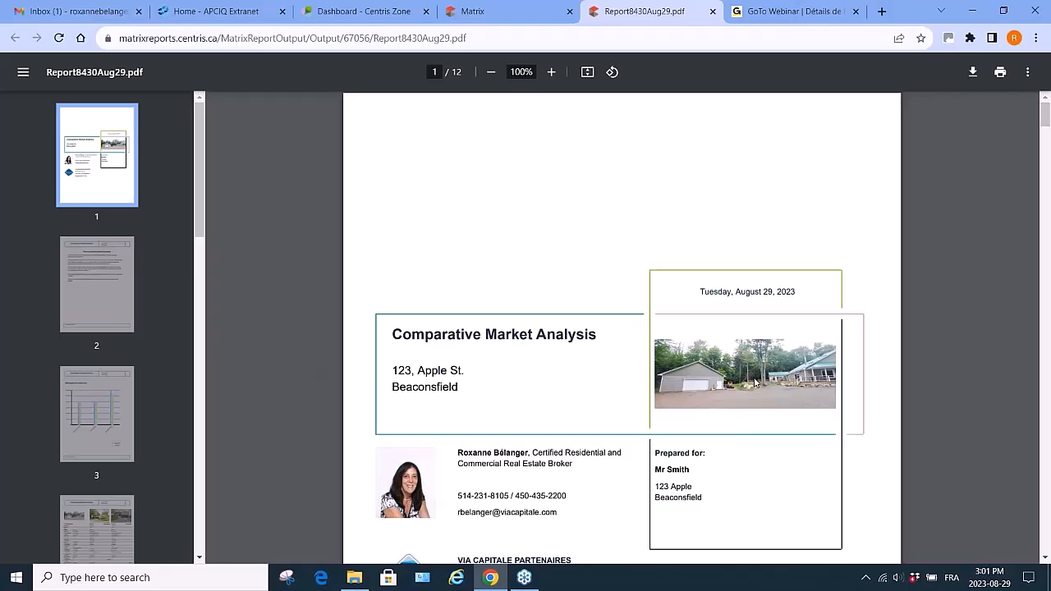
# - Scroll through the report's cover page, analysis explanation and asking versus sold price chart
pyautogui.scroll(-1, 754, 383)
pyautogui.scroll(-2, 754, 382)
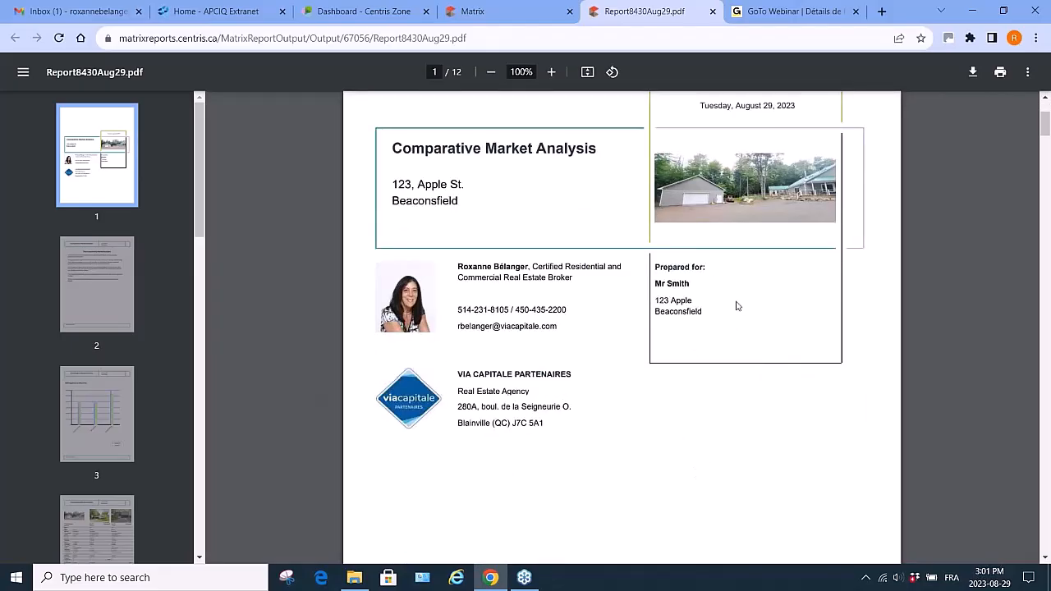
pyautogui.scroll(-6, 726, 347)
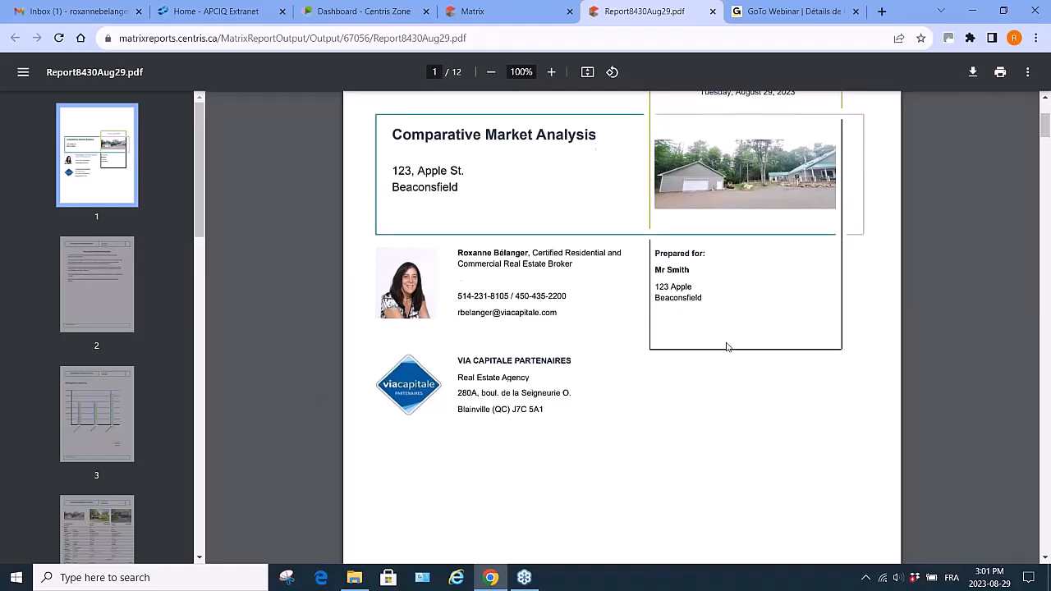
pyautogui.scroll(-3, 726, 347)
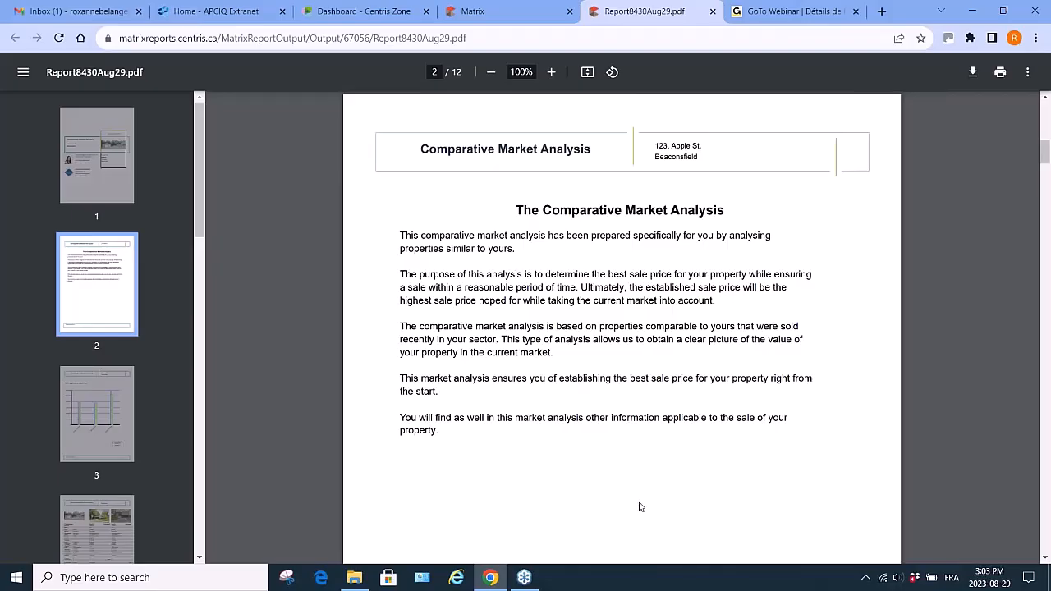
pyautogui.scroll(-3, 641, 507)
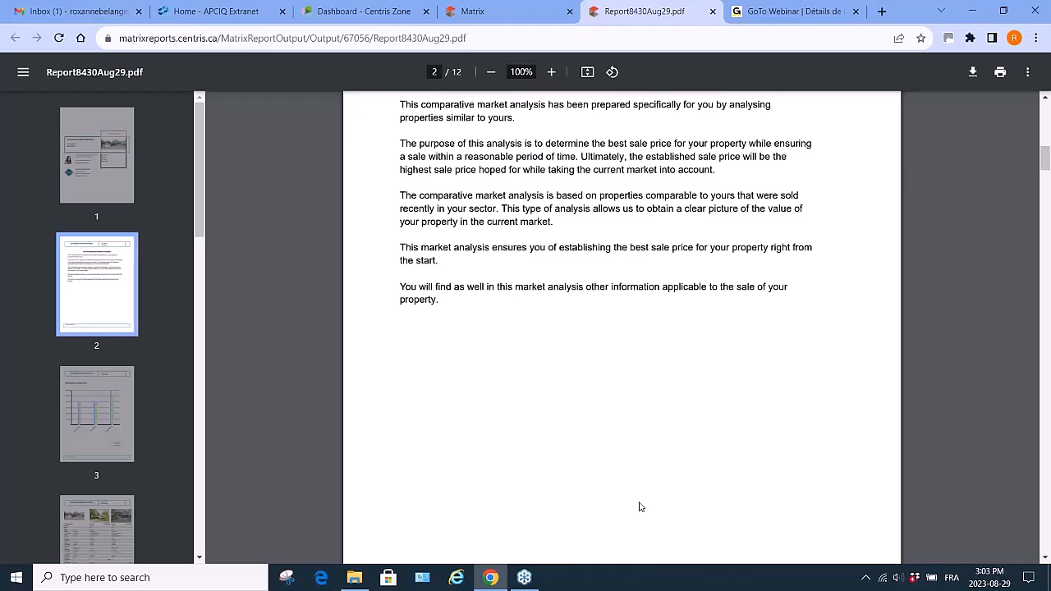
pyautogui.scroll(-3, 641, 507)
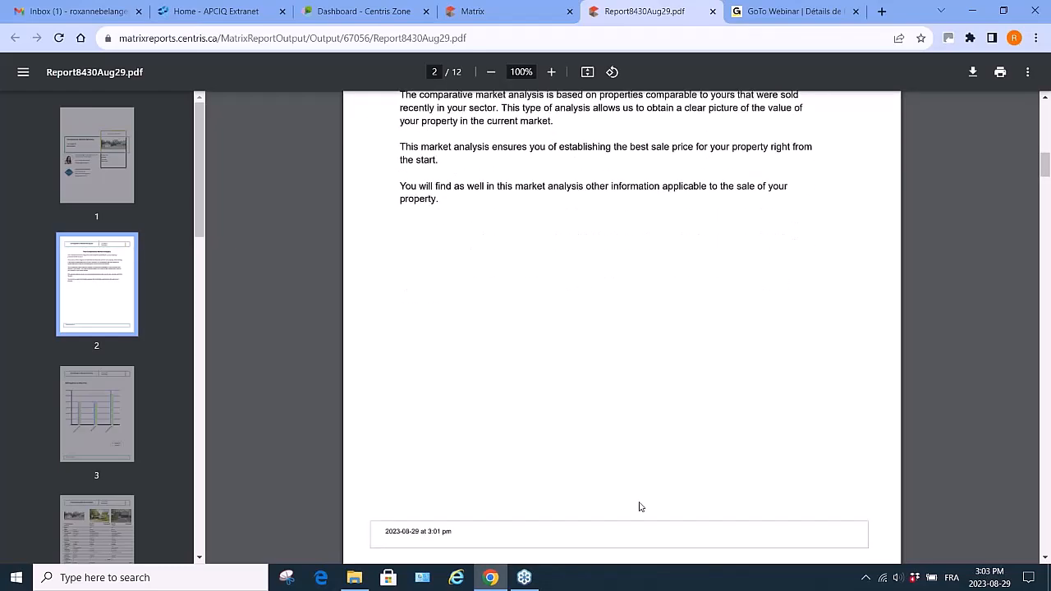
pyautogui.scroll(-2, 641, 506)
pyautogui.scroll(-3, 640, 506)
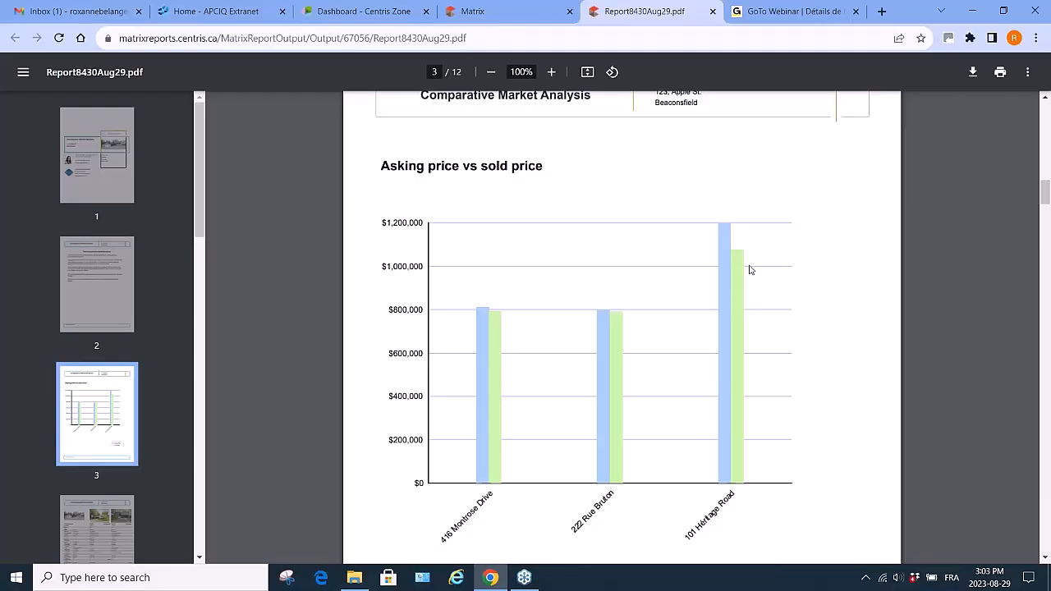
pyautogui.scroll(-3, 749, 270)
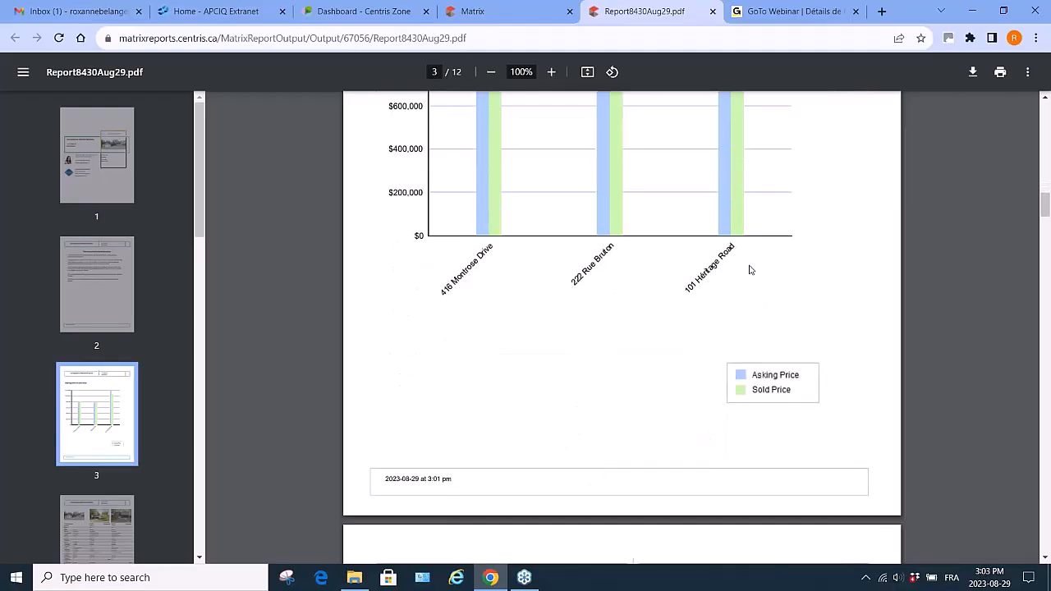
pyautogui.scroll(-3, 750, 269)
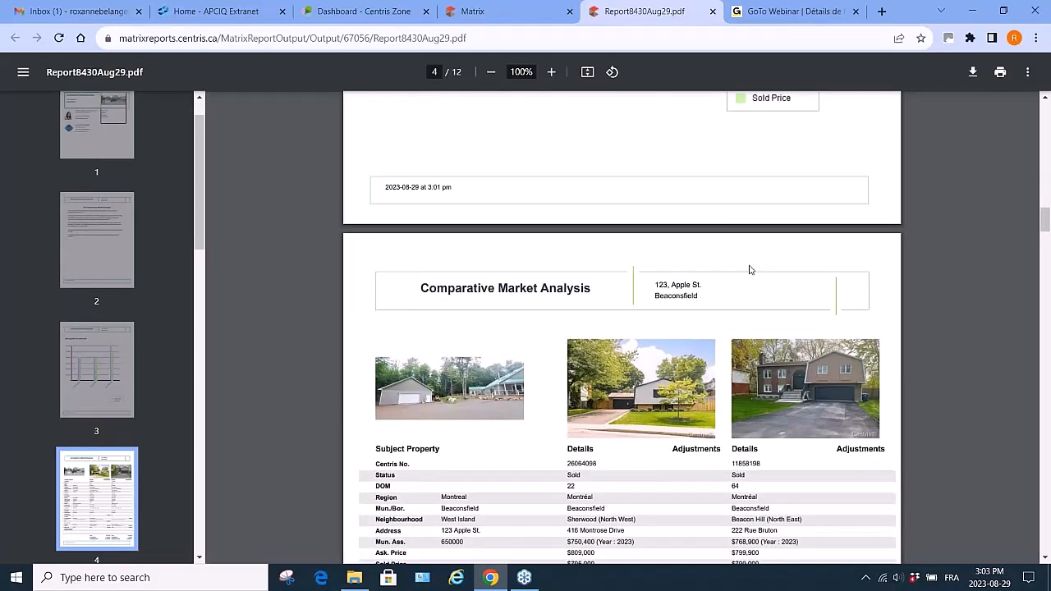
# - Review the comparables' details and adjustment pages in the report
pyautogui.scroll(-2, 749, 269)
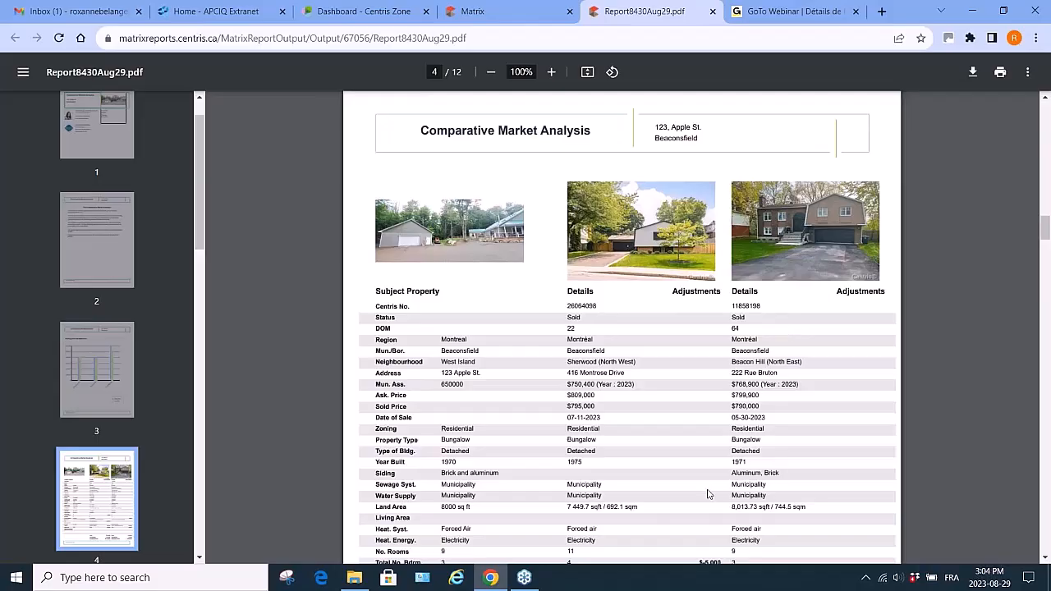
pyautogui.scroll(-3, 704, 477)
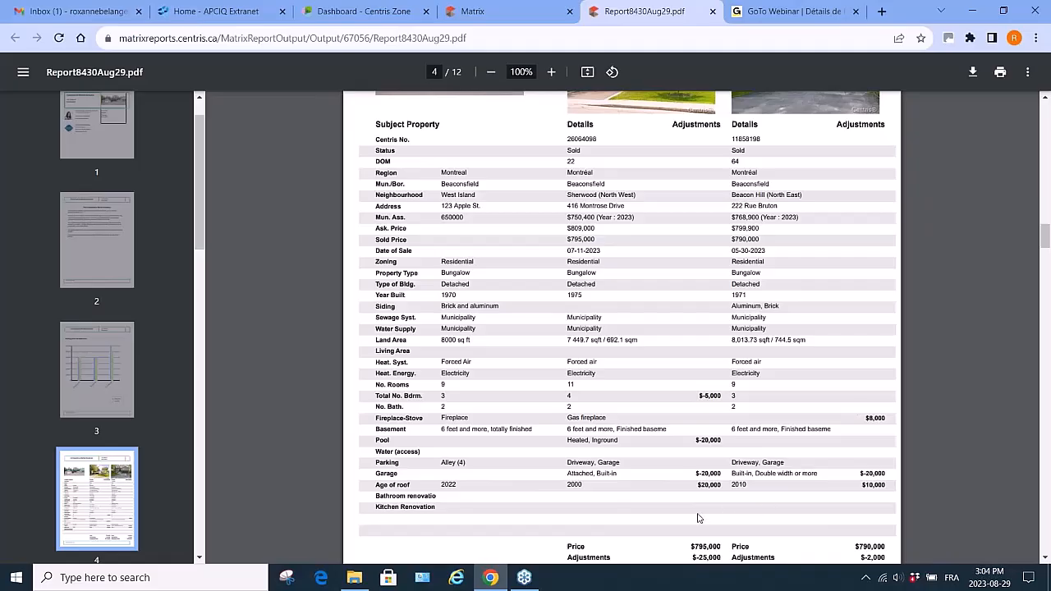
pyautogui.scroll(-3, 698, 518)
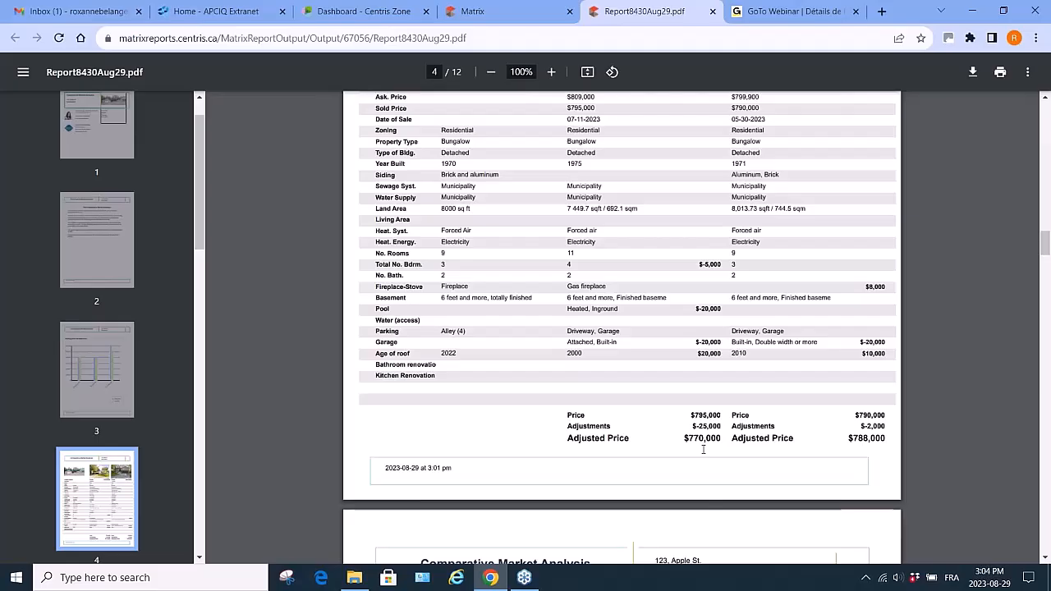
pyautogui.scroll(-6, 703, 450)
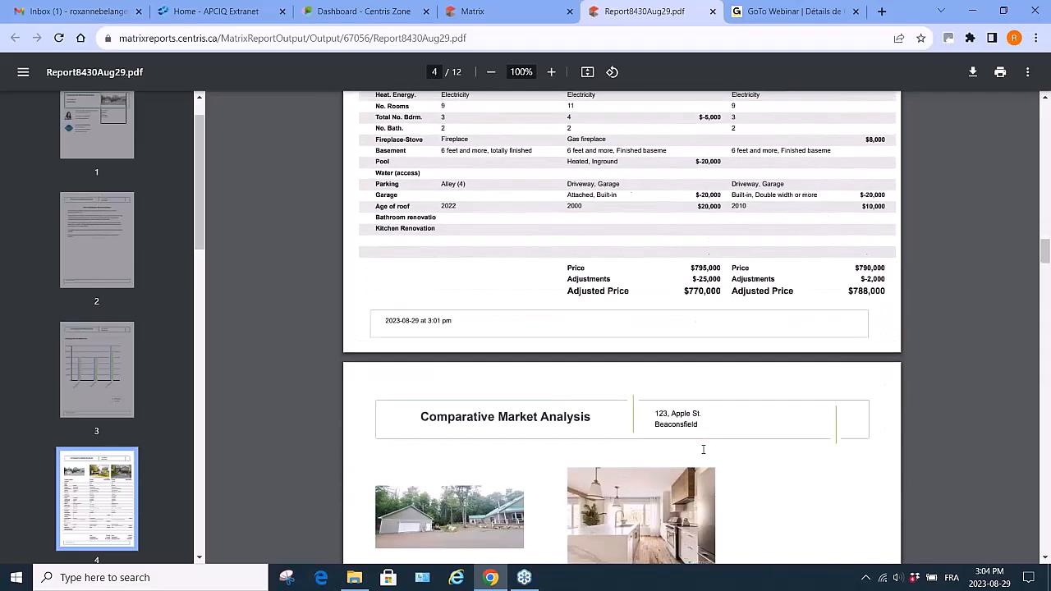
pyautogui.scroll(-5, 703, 449)
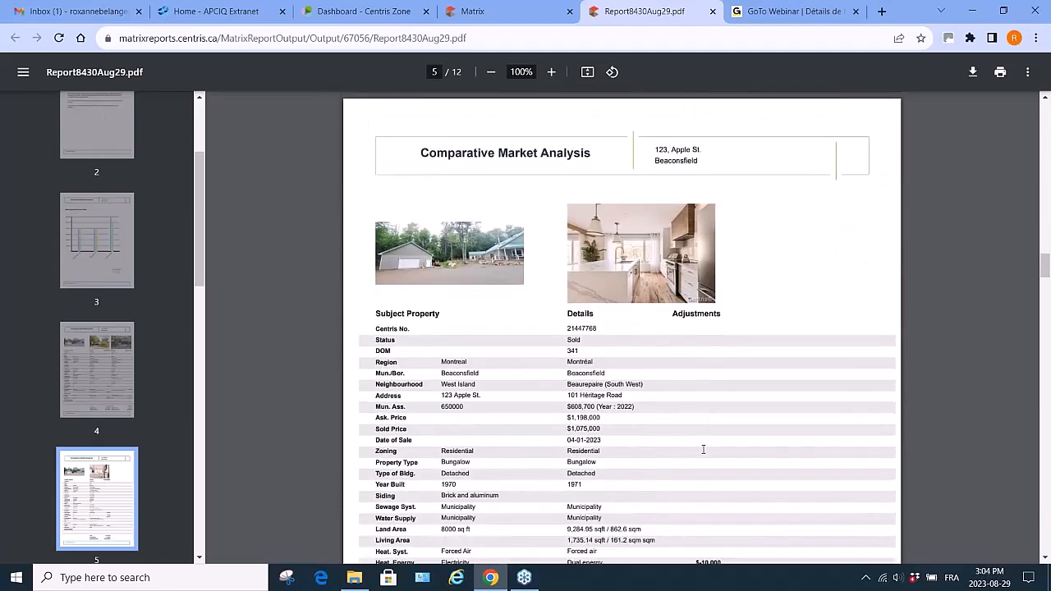
pyautogui.scroll(15, 703, 449)
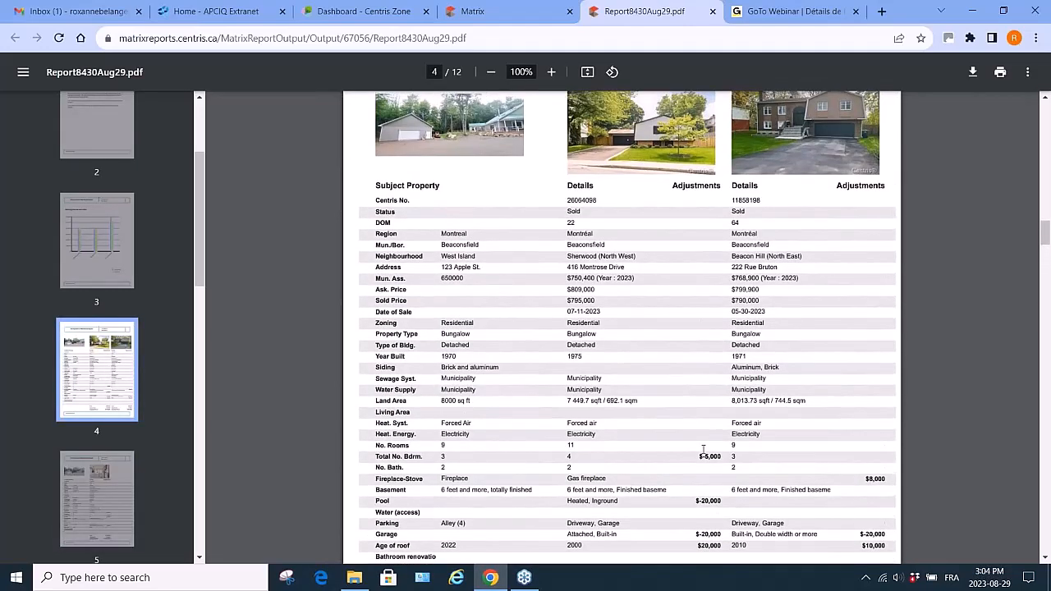
pyautogui.scroll(1, 703, 449)
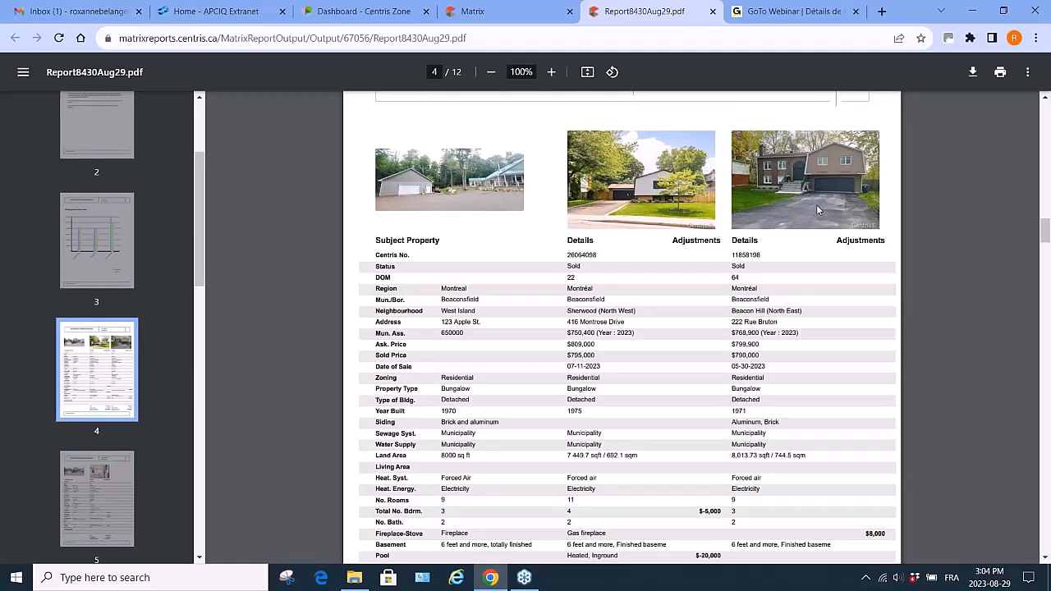
pyautogui.scroll(-10, 643, 435)
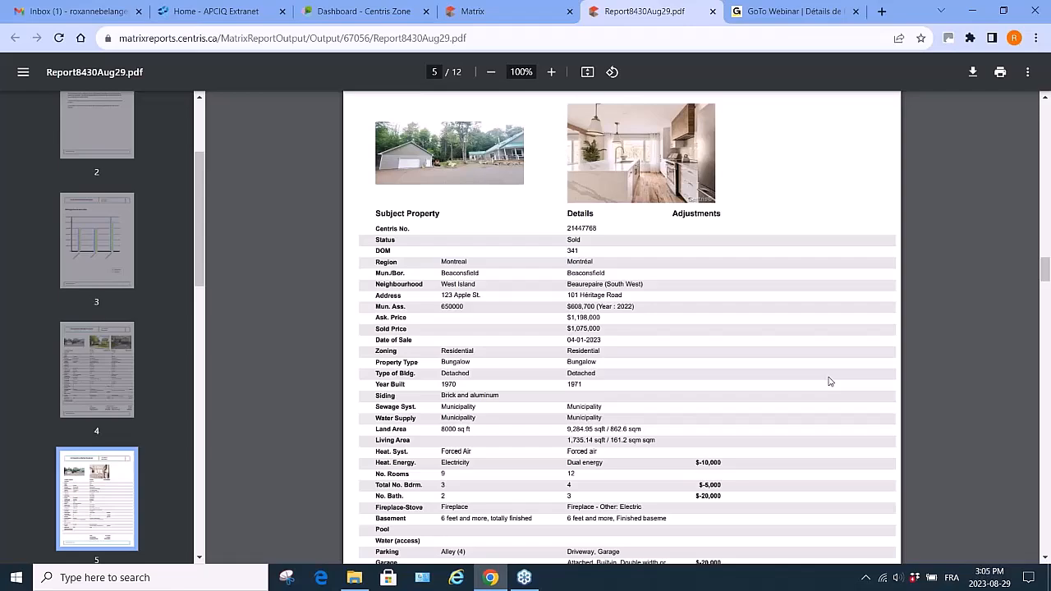
pyautogui.scroll(-3, 829, 381)
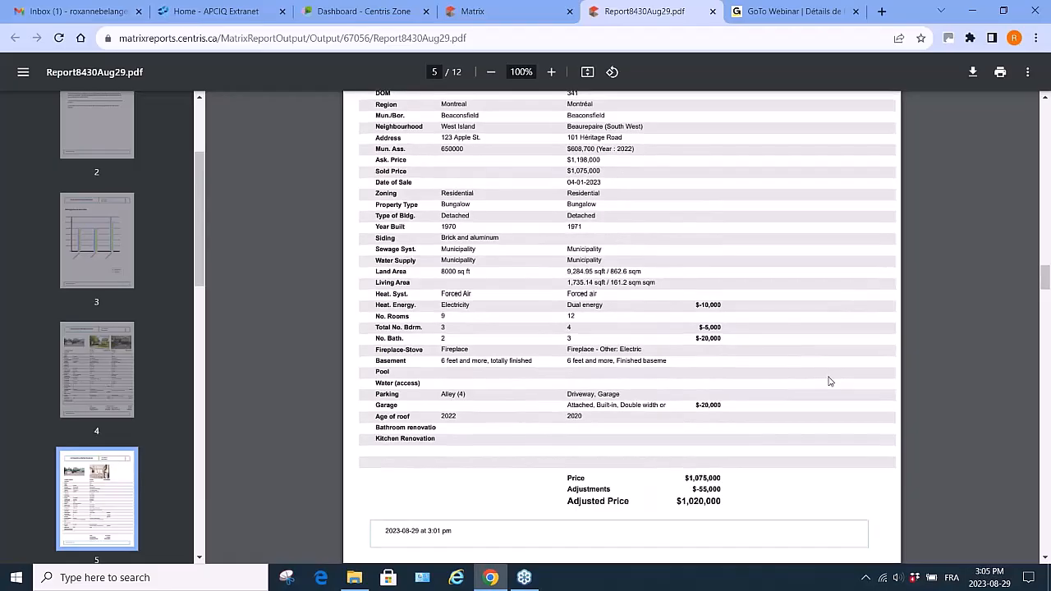
pyautogui.scroll(-4, 829, 380)
# - Review the report's pricing summary, suggested list price, notes, map layout and broker information pages
pyautogui.scroll(-3, 829, 380)
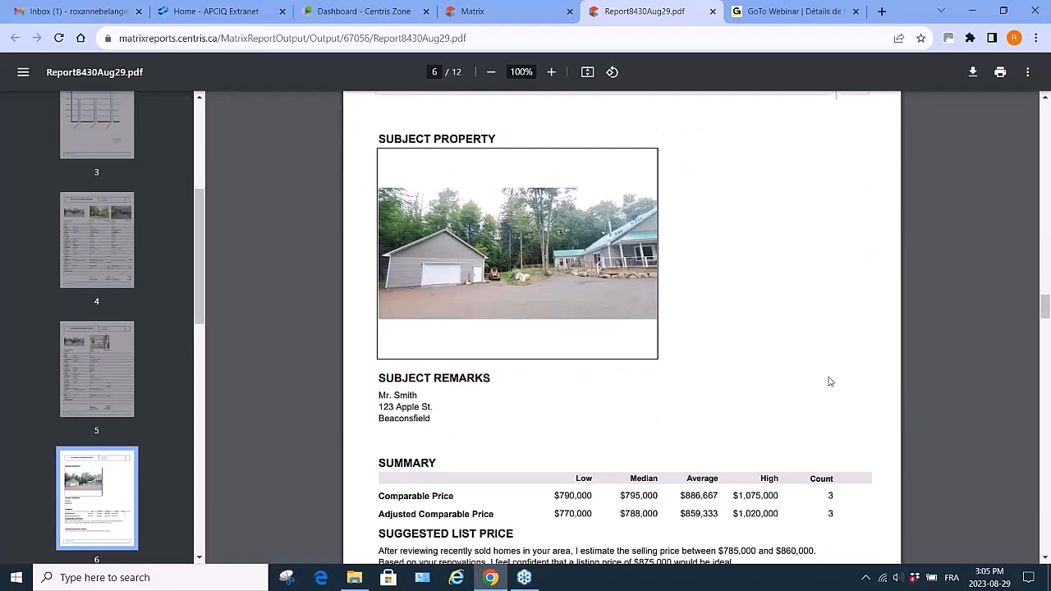
pyautogui.scroll(-2, 830, 381)
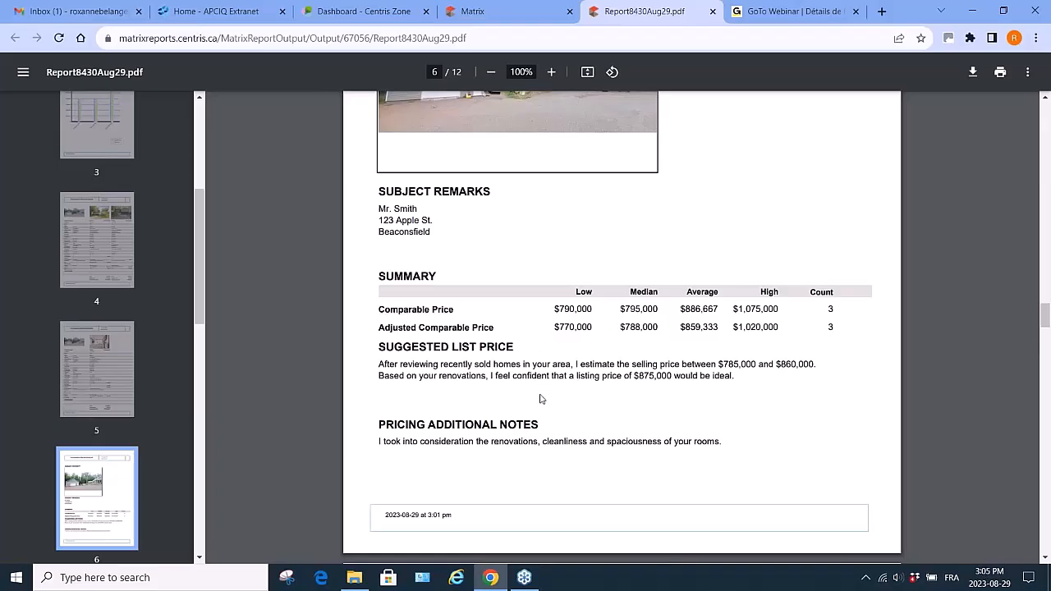
pyautogui.scroll(-2, 539, 399)
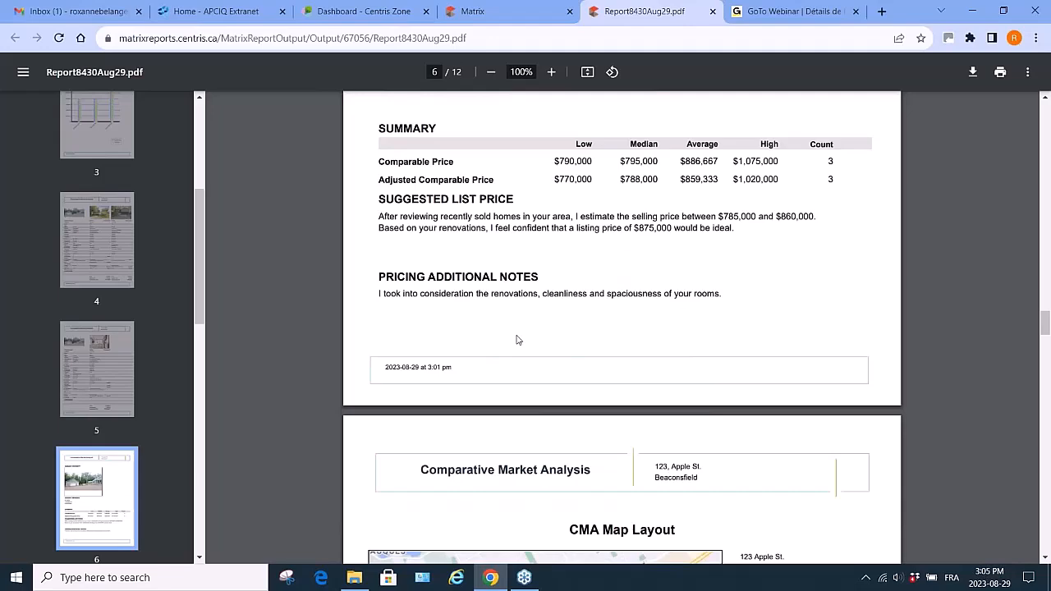
pyautogui.scroll(-5, 516, 339)
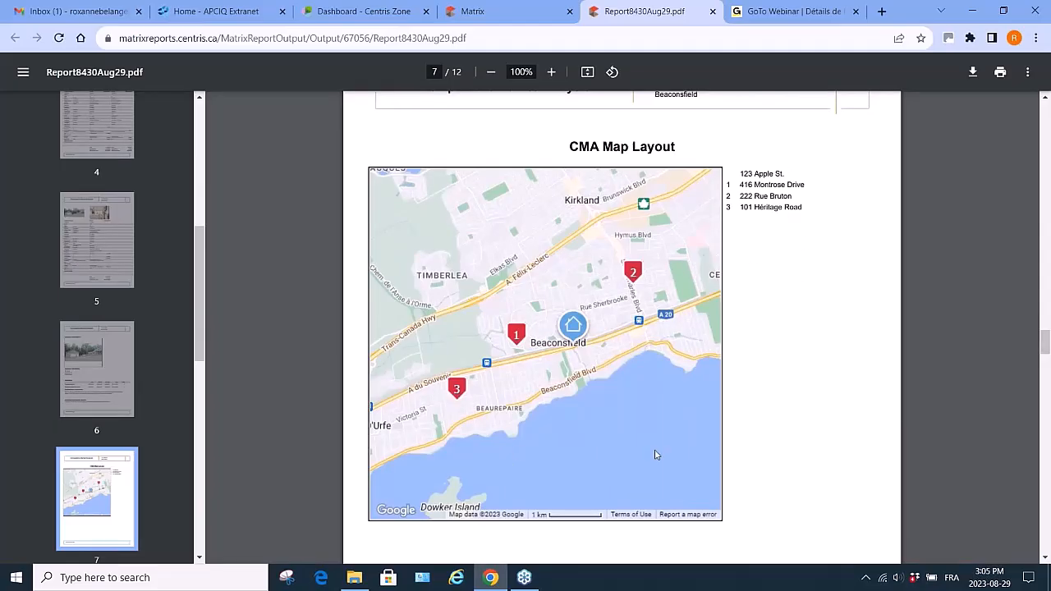
pyautogui.scroll(-5, 656, 454)
pyautogui.scroll(-3, 655, 454)
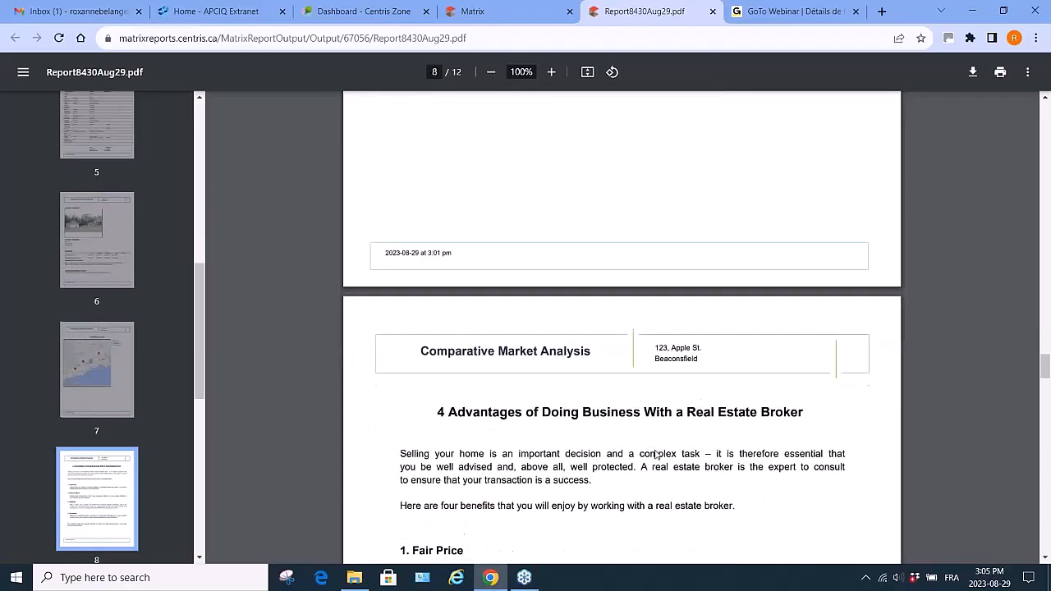
pyautogui.scroll(-1, 655, 454)
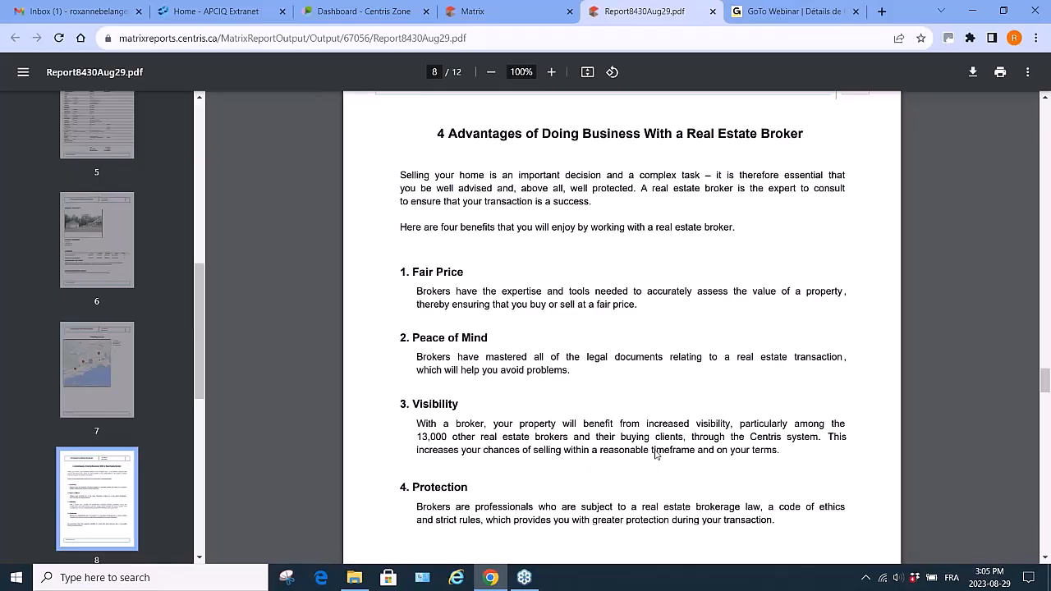
pyautogui.scroll(-6, 655, 454)
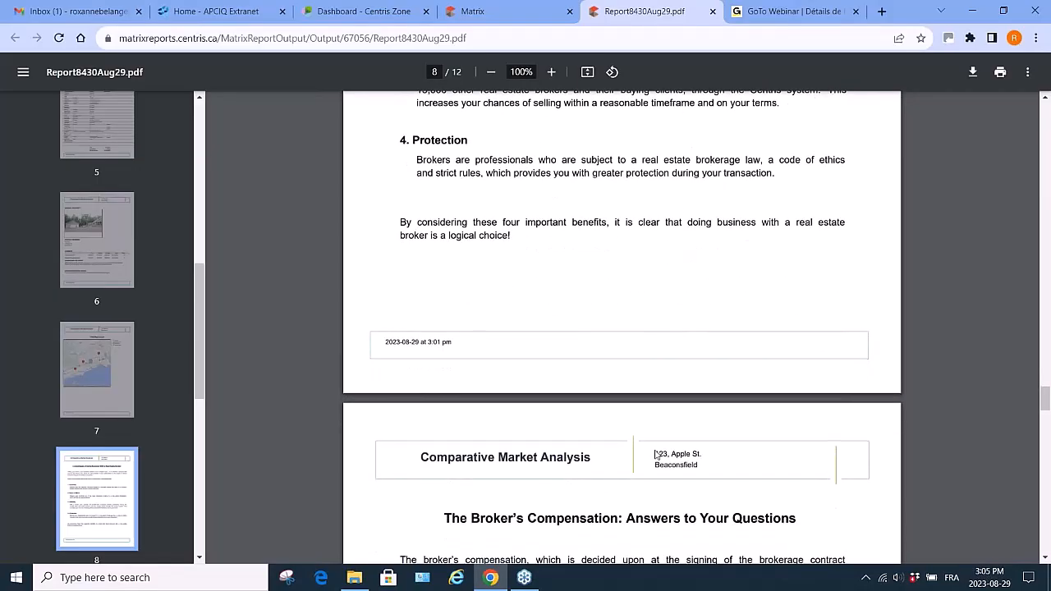
pyautogui.scroll(-3, 655, 454)
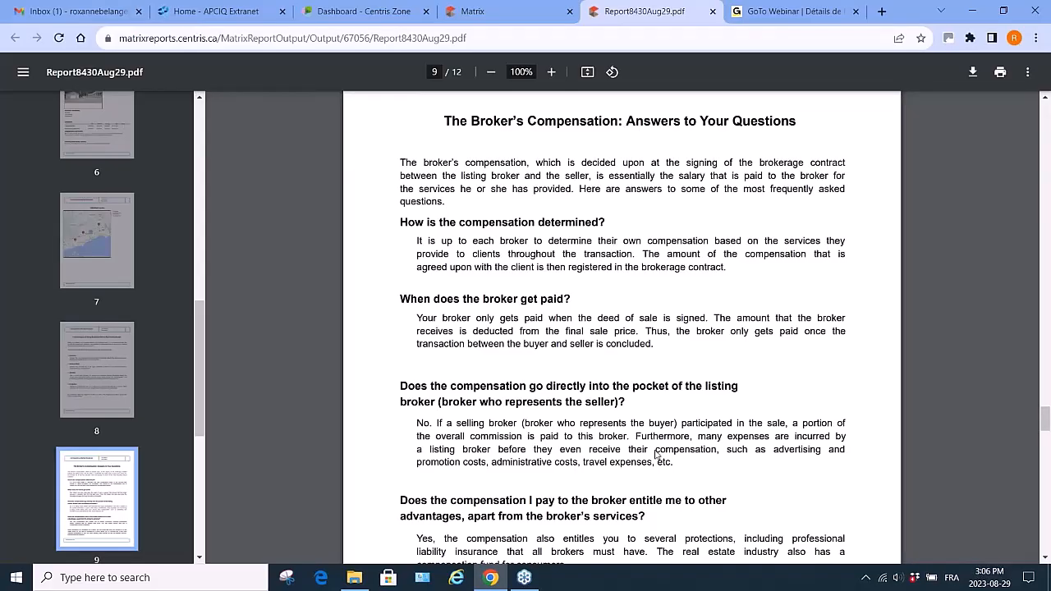
pyautogui.scroll(15, 655, 454)
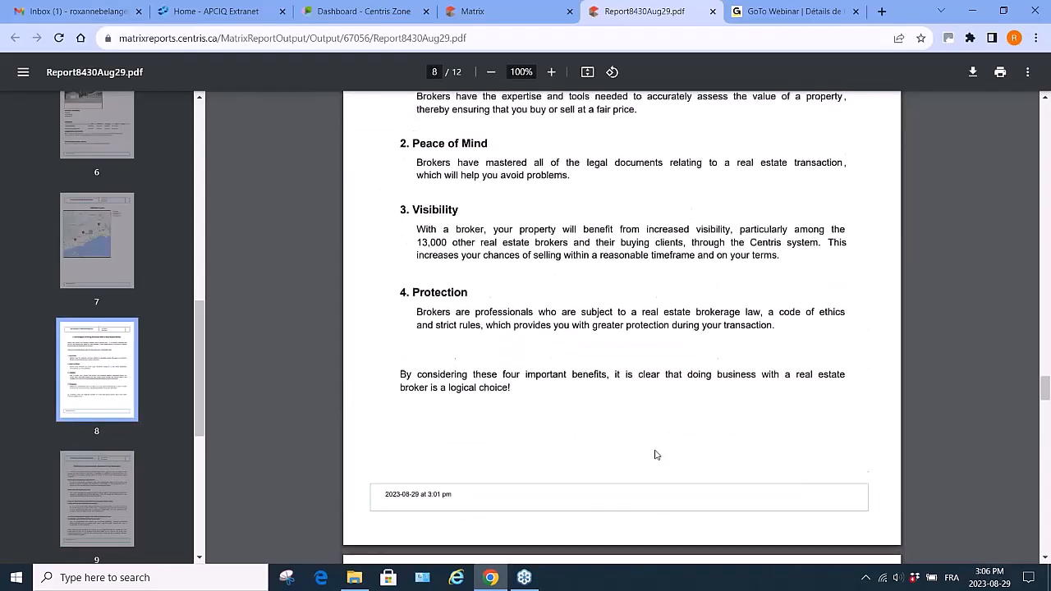
# - Scroll through the report's pricing summary, broker advantages, broker compensation and consumer protection pages
pyautogui.scroll(9, 654, 454)
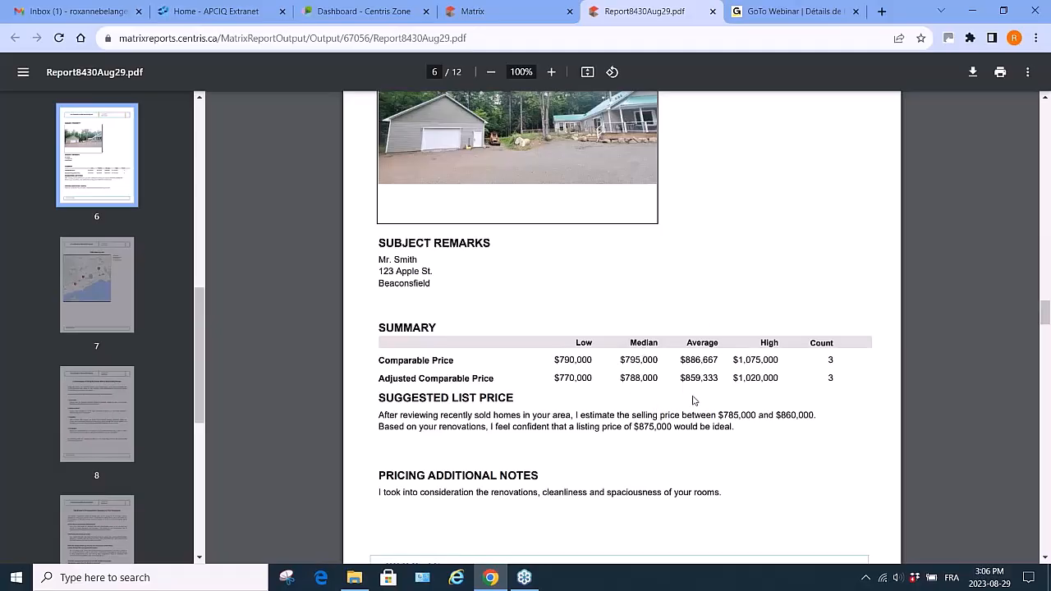
pyautogui.scroll(-15, 693, 400)
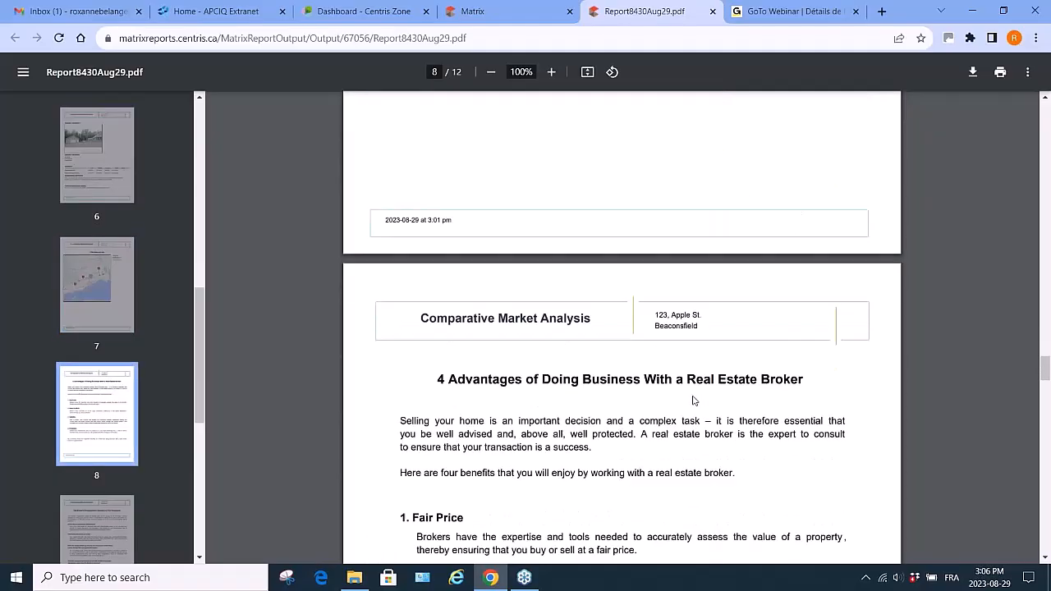
pyautogui.scroll(-12, 694, 400)
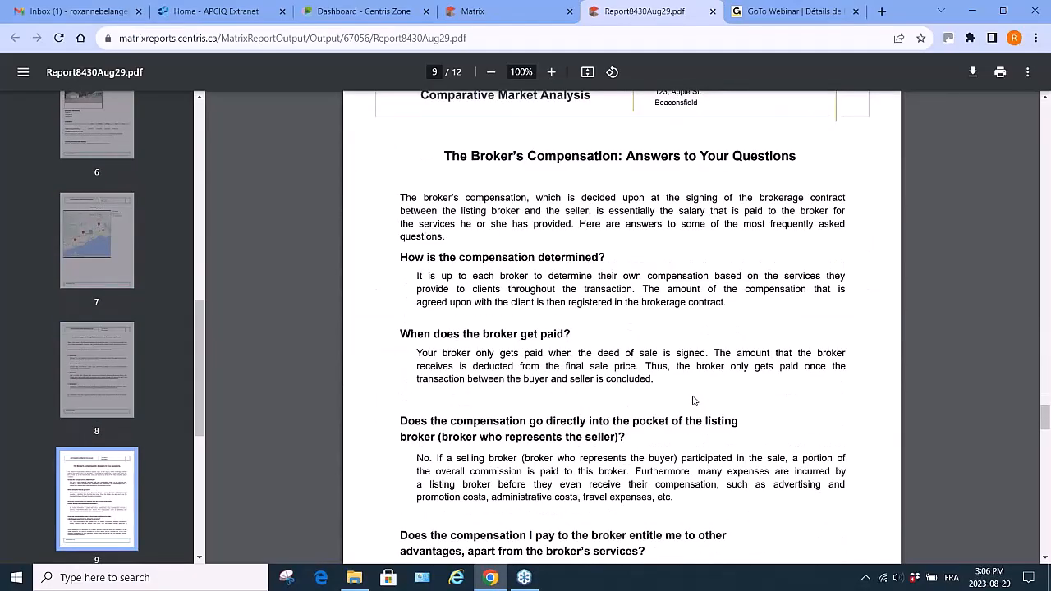
pyautogui.scroll(-1, 694, 400)
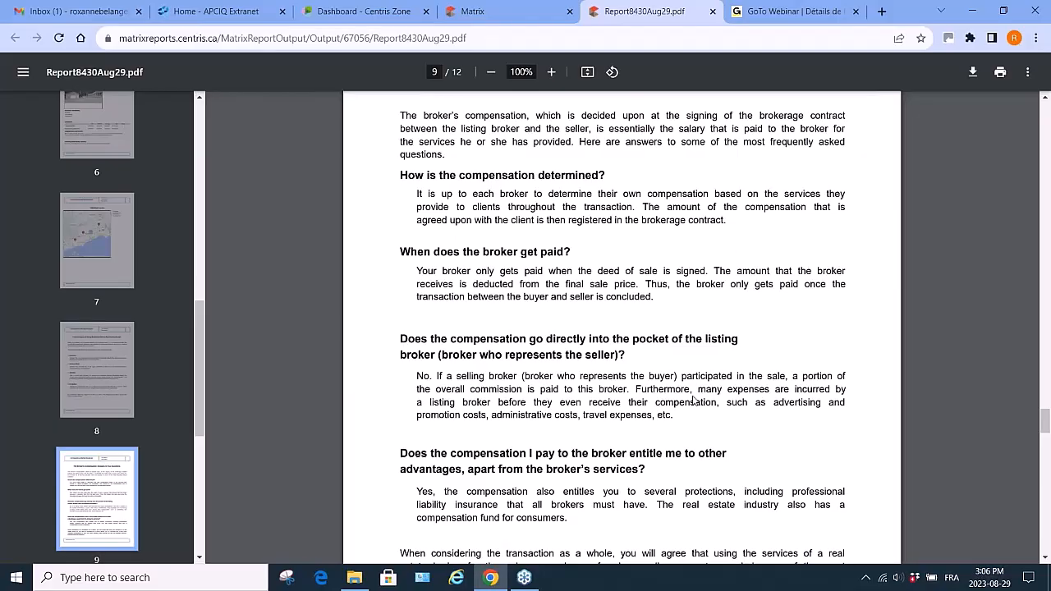
pyautogui.scroll(-3, 694, 400)
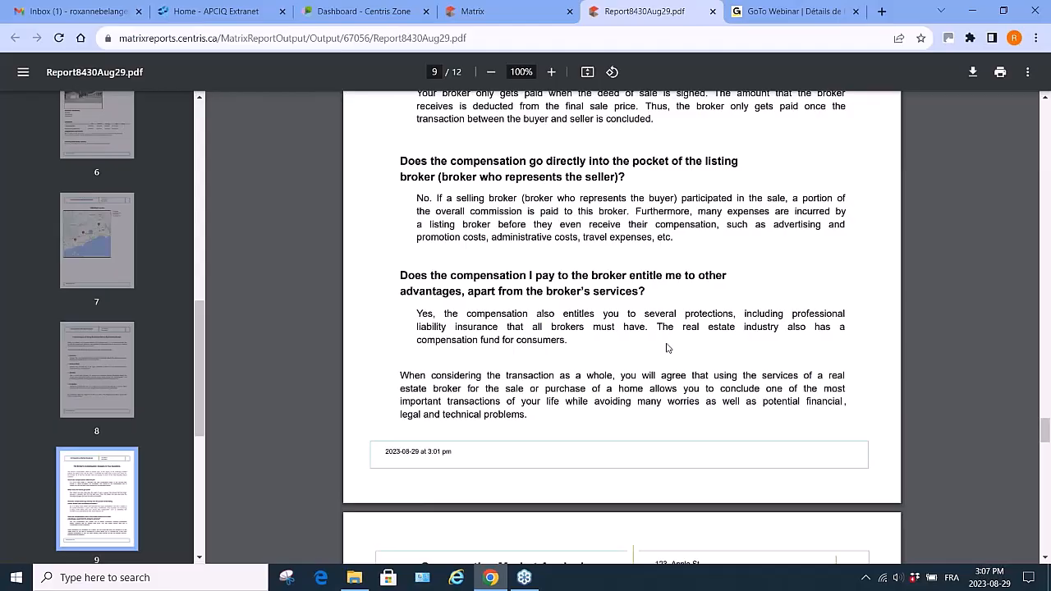
pyautogui.scroll(3, 666, 348)
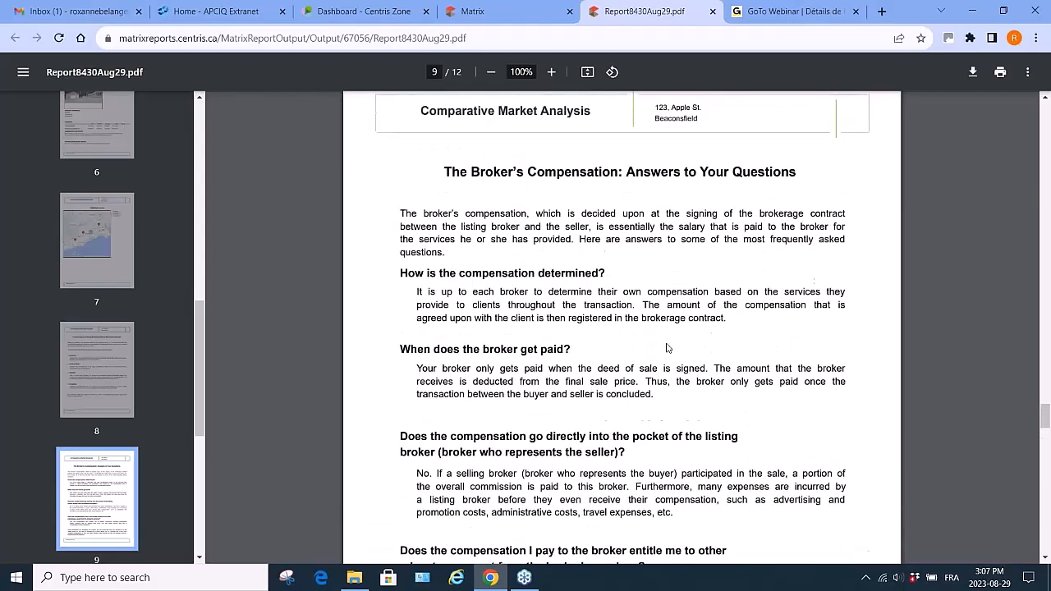
pyautogui.scroll(-5, 666, 348)
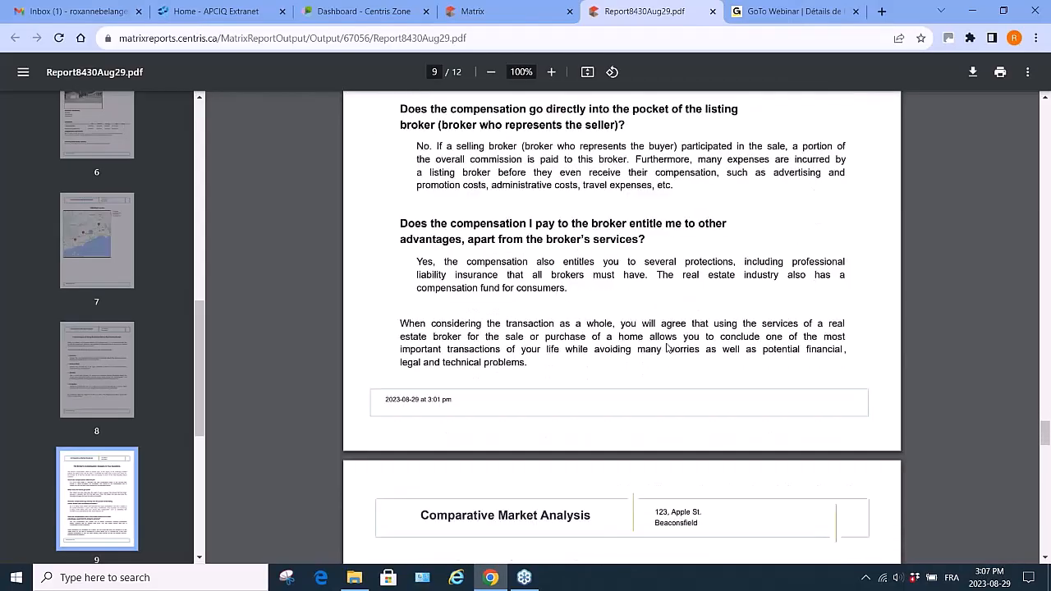
pyautogui.scroll(-3, 666, 348)
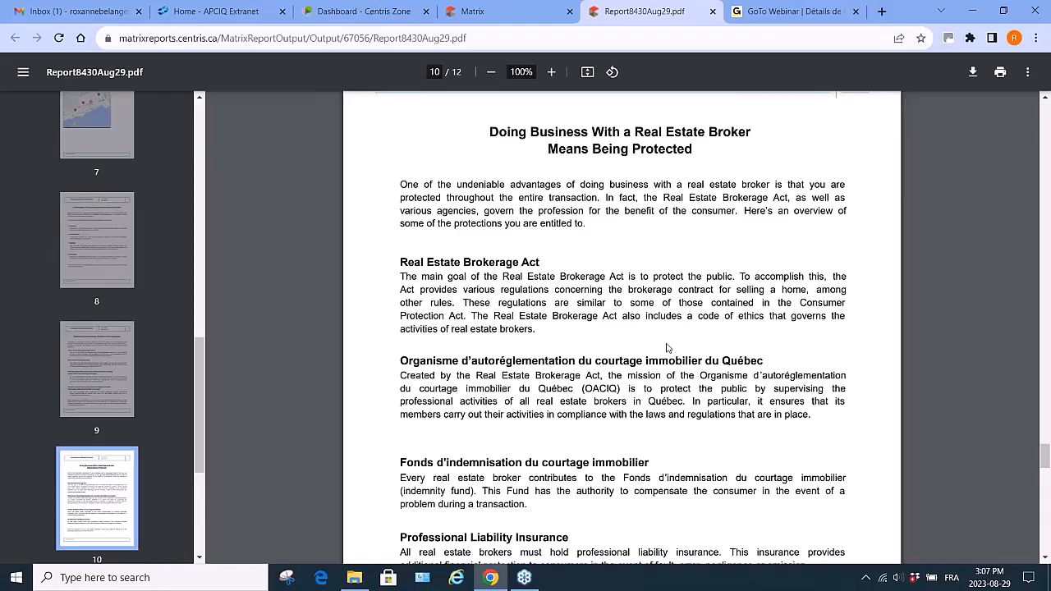
pyautogui.scroll(-3, 667, 348)
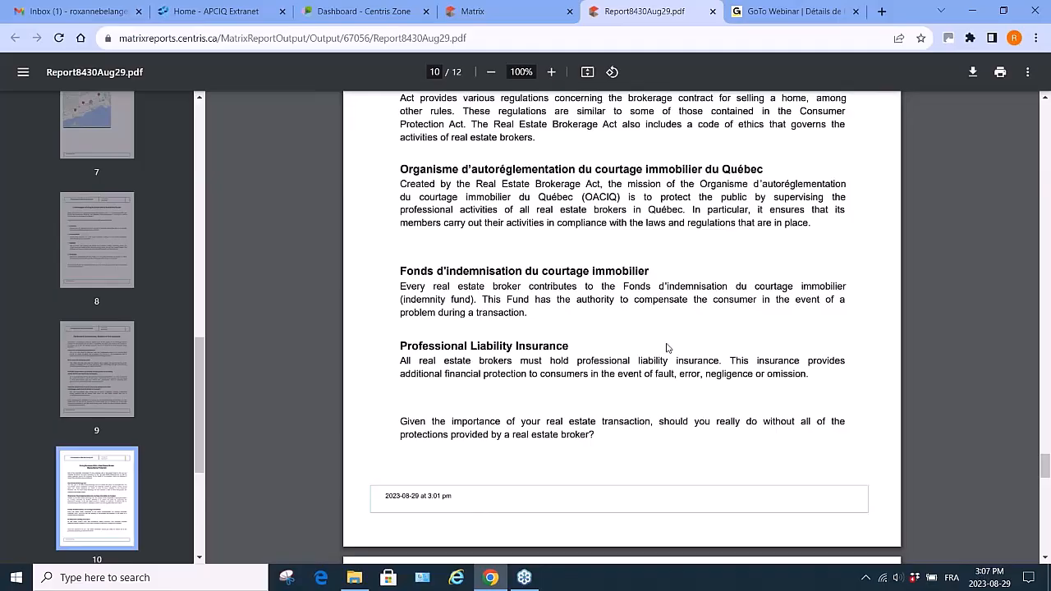
pyautogui.scroll(-3, 667, 348)
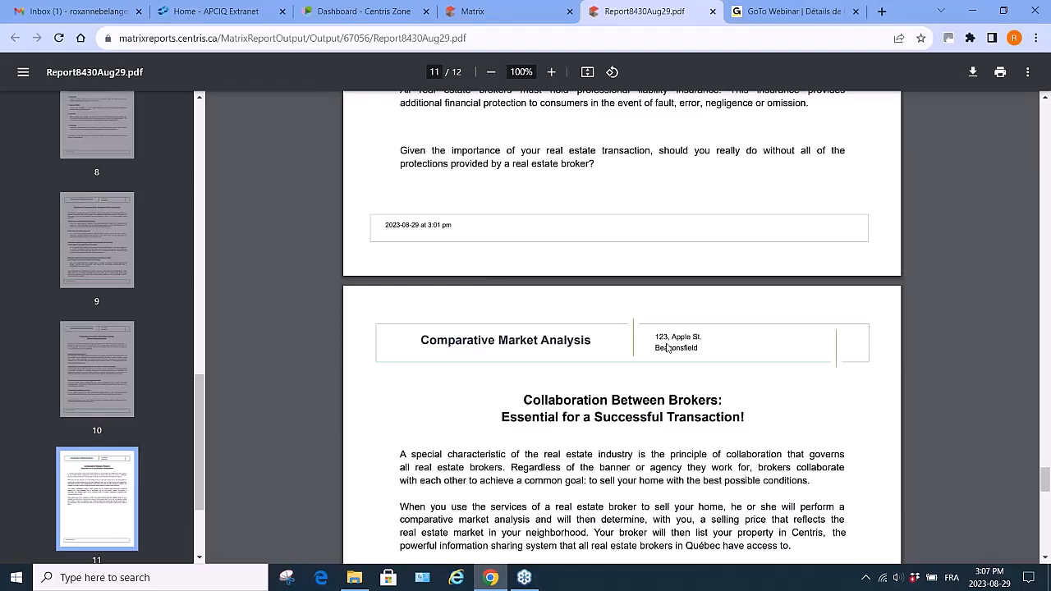
# - Scroll through the report's collaboration between brokers and six golden rules pages to its end
pyautogui.scroll(-1, 666, 348)
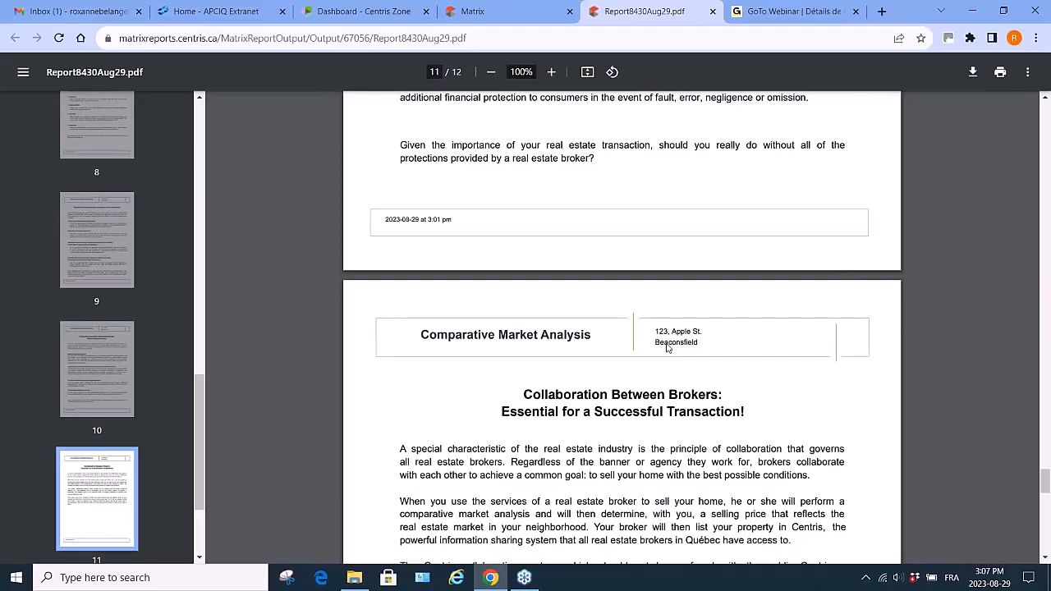
pyautogui.scroll(-3, 667, 348)
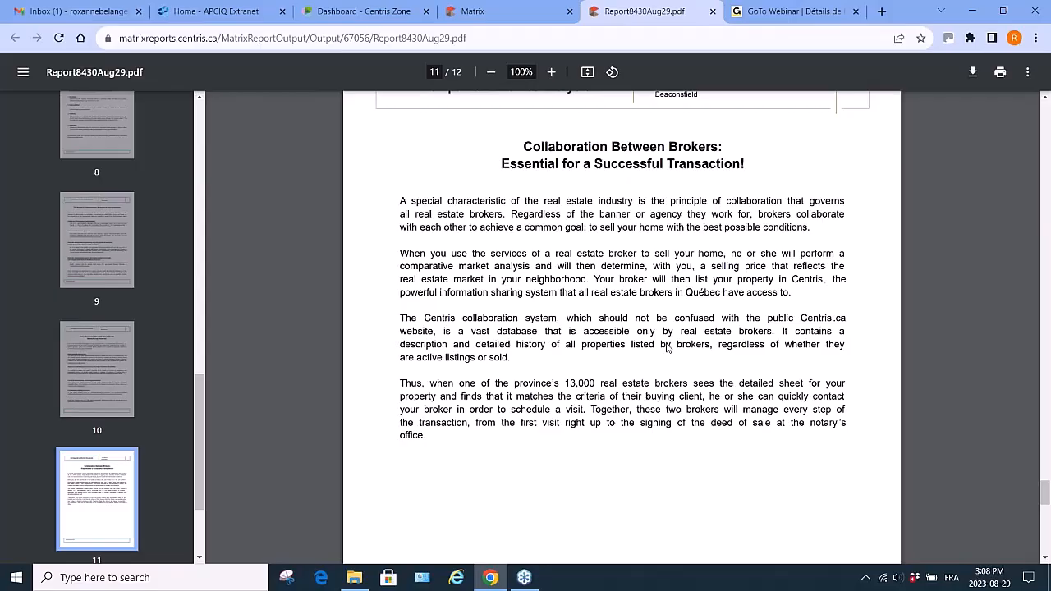
pyautogui.scroll(-3, 666, 348)
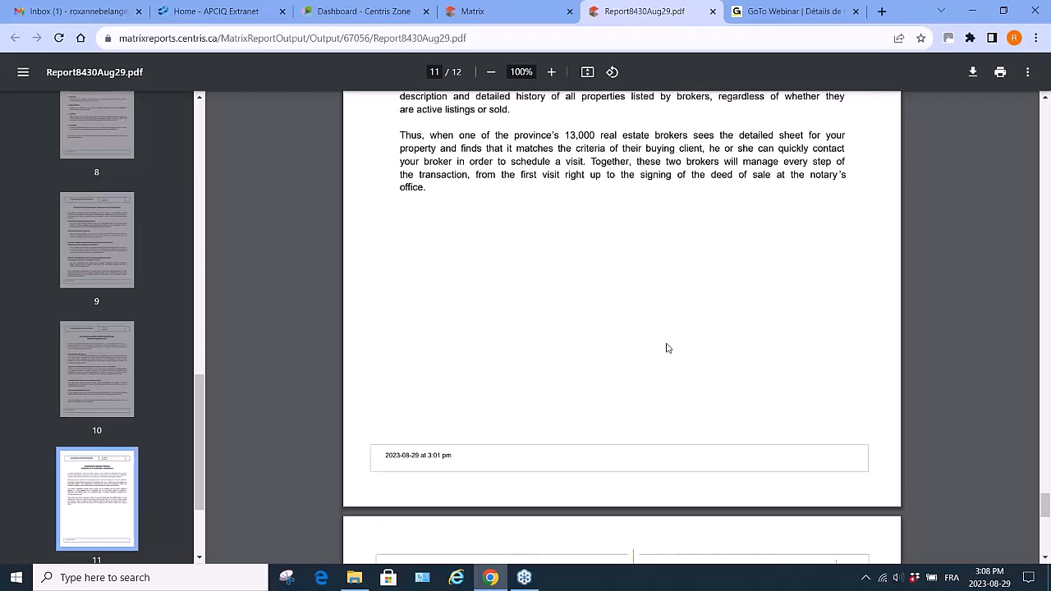
pyautogui.scroll(-5, 667, 348)
pyautogui.scroll(-1, 667, 348)
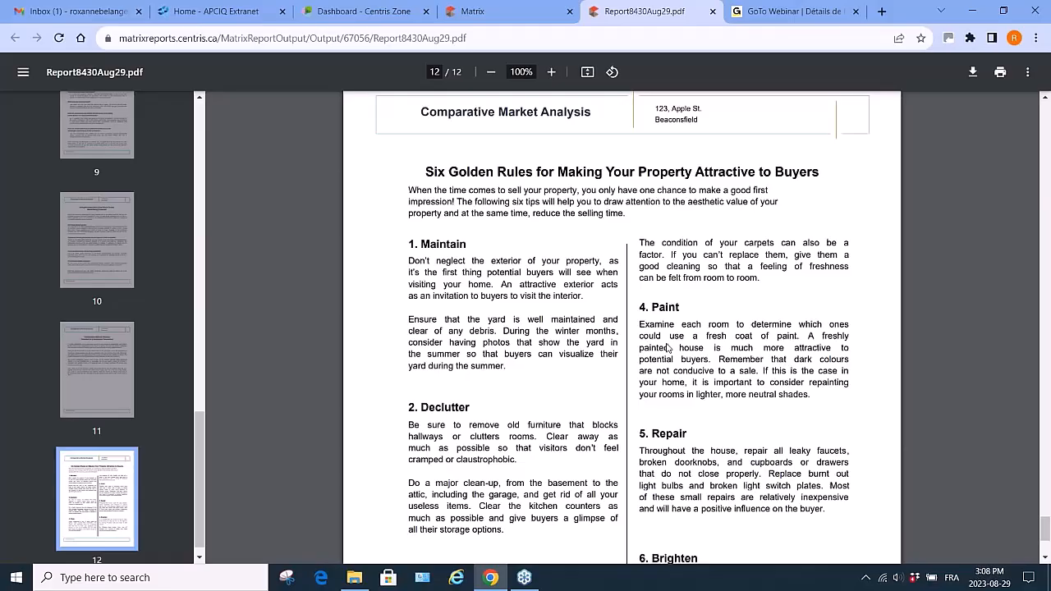
pyautogui.scroll(-2, 667, 348)
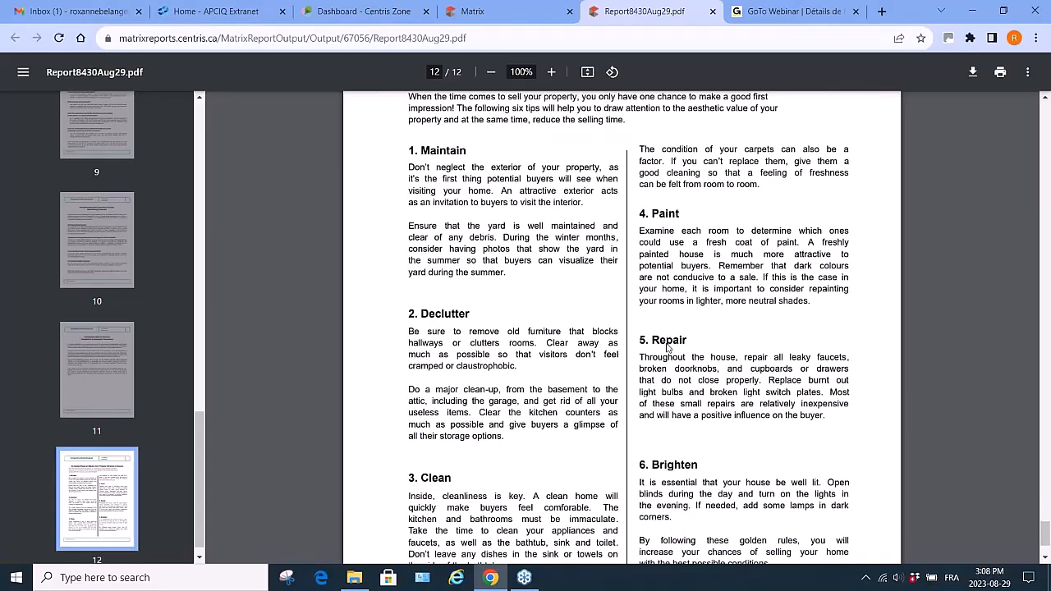
pyautogui.scroll(-1, 667, 348)
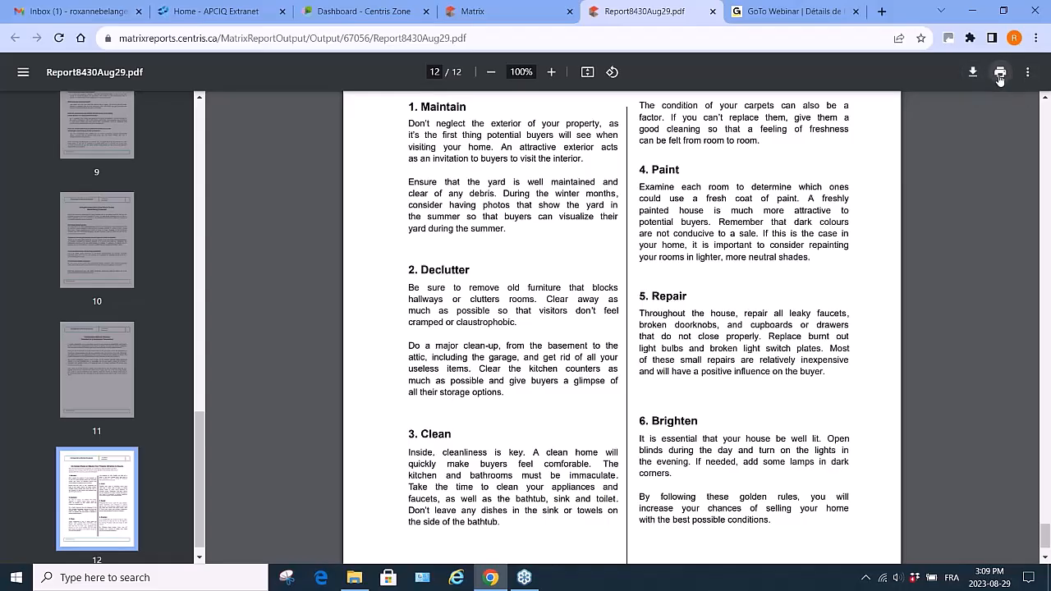
# - Close the PDF, return to Comparables and search listings for more comparables with the Year Built range changed to end in 1979
pyautogui.click(713, 12)
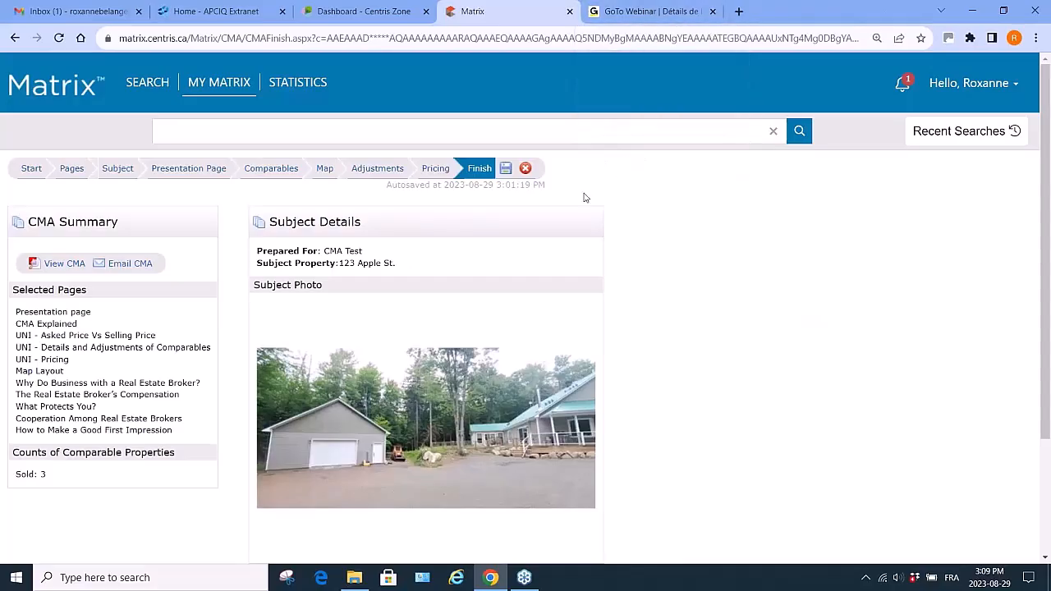
pyautogui.click(257, 170)
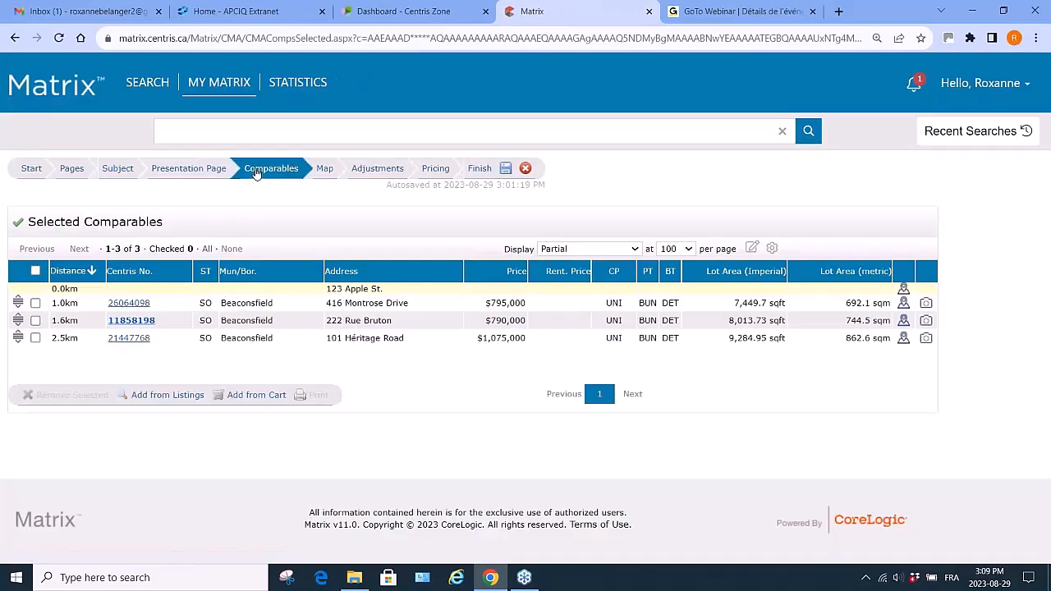
pyautogui.click(149, 398)
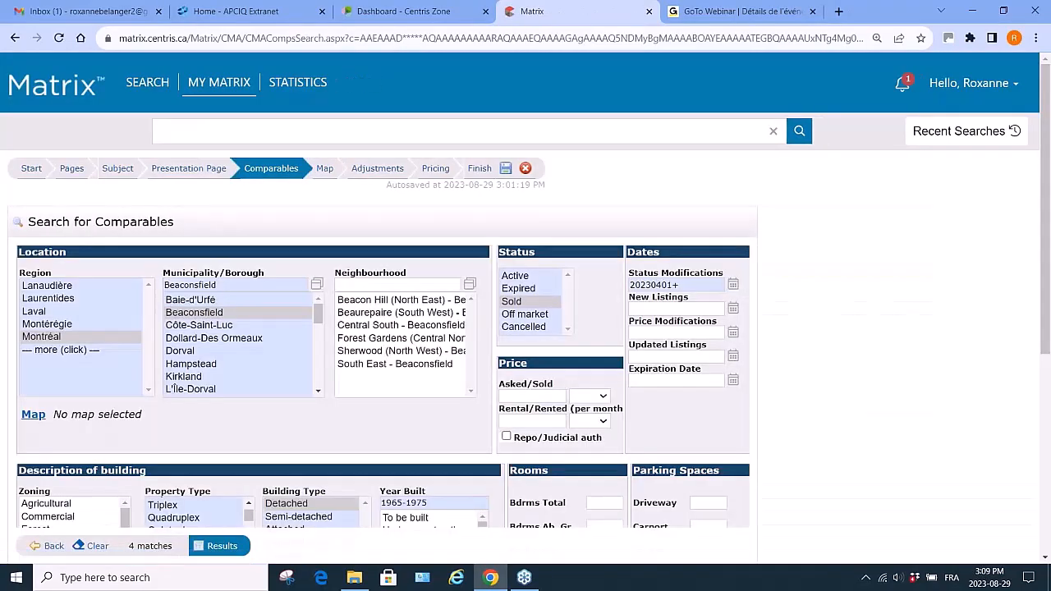
pyautogui.scroll(-1, 357, 438)
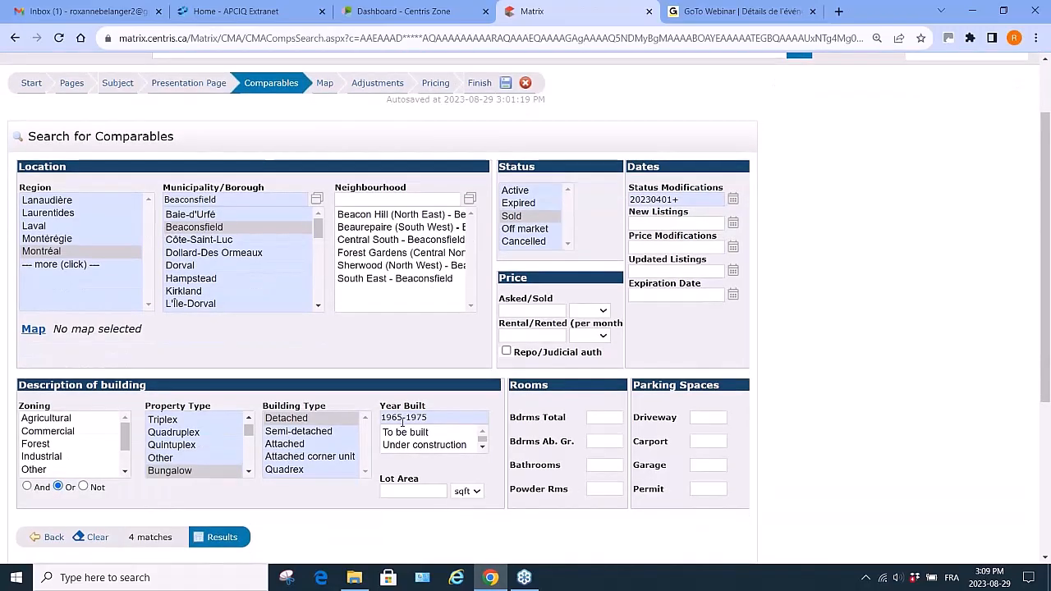
pyautogui.click(402, 417)
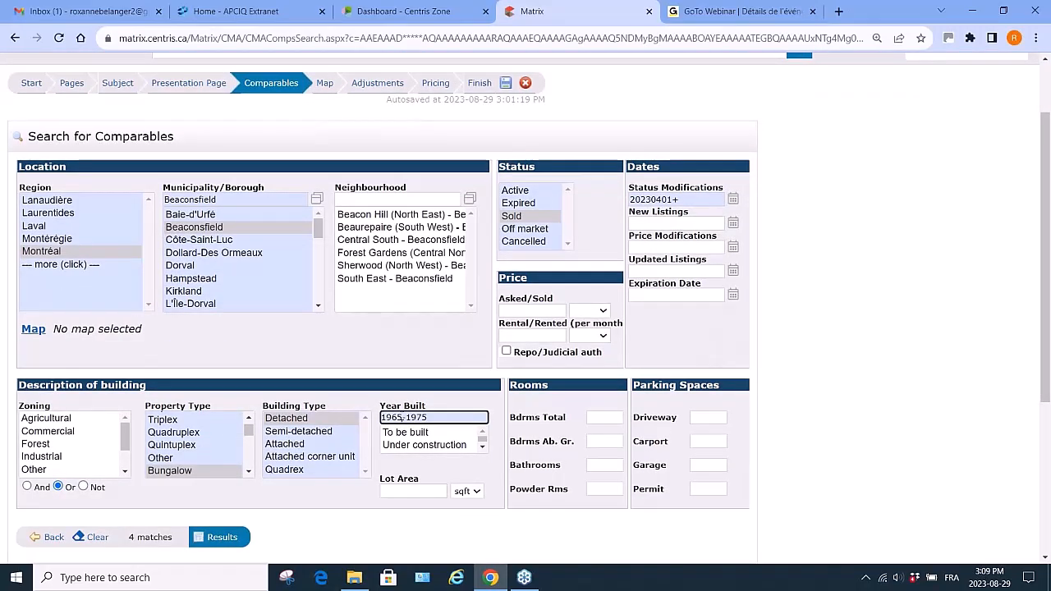
pyautogui.press('BackSpace')
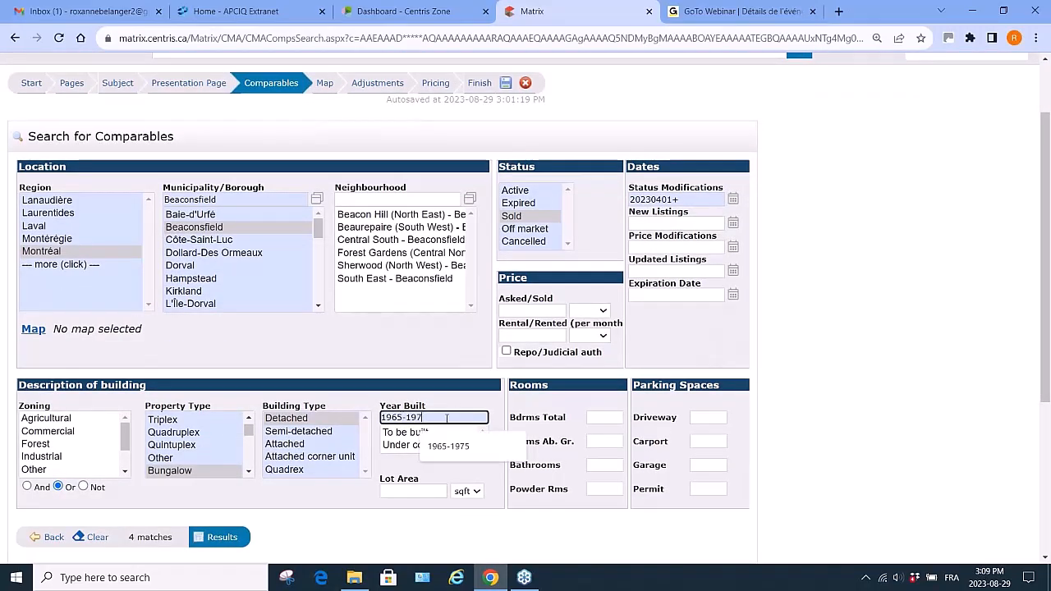
pyautogui.write('9')
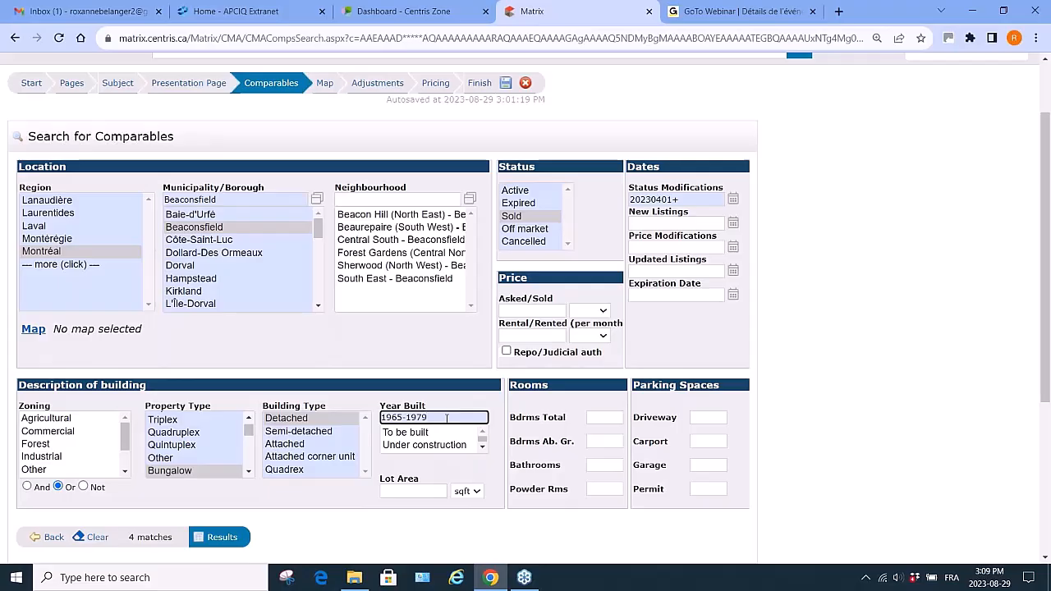
pyautogui.click(404, 417)
pyautogui.press('BackSpace')
pyautogui.write('0')
pyautogui.click(218, 536)
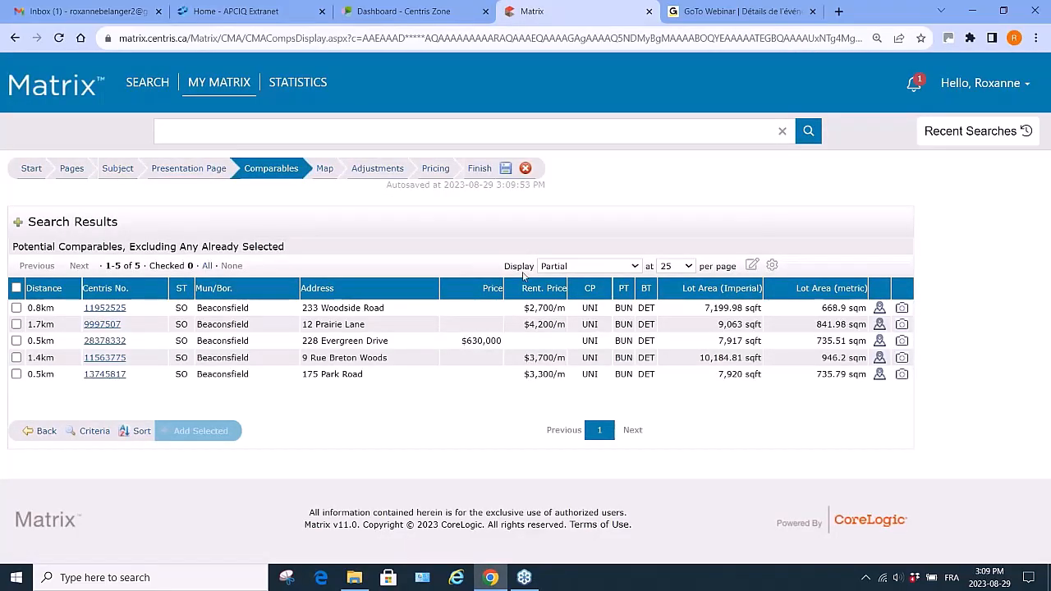
pyautogui.click(17, 341)
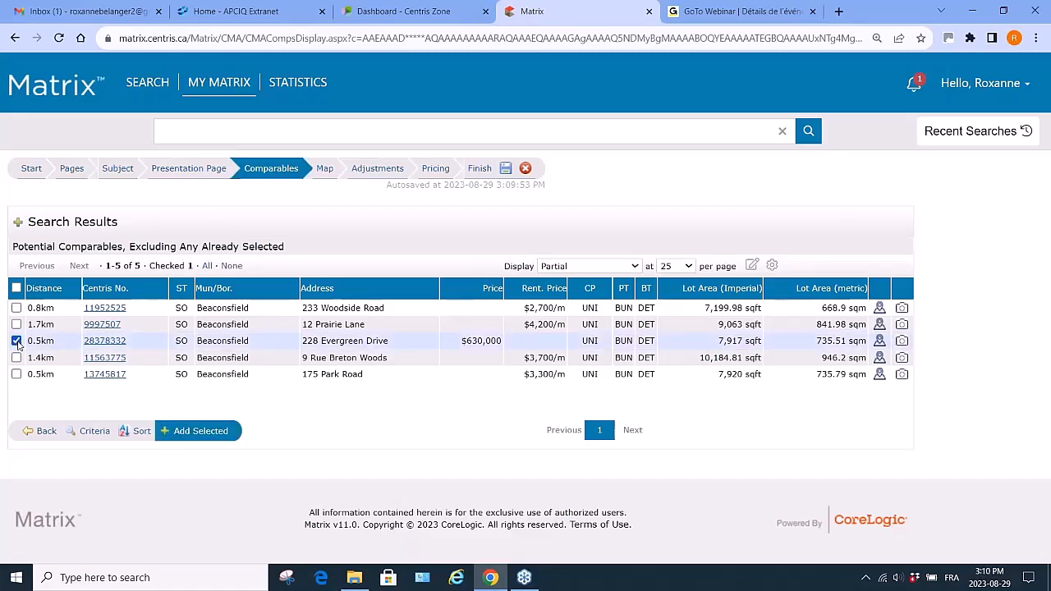
pyautogui.click(203, 434)
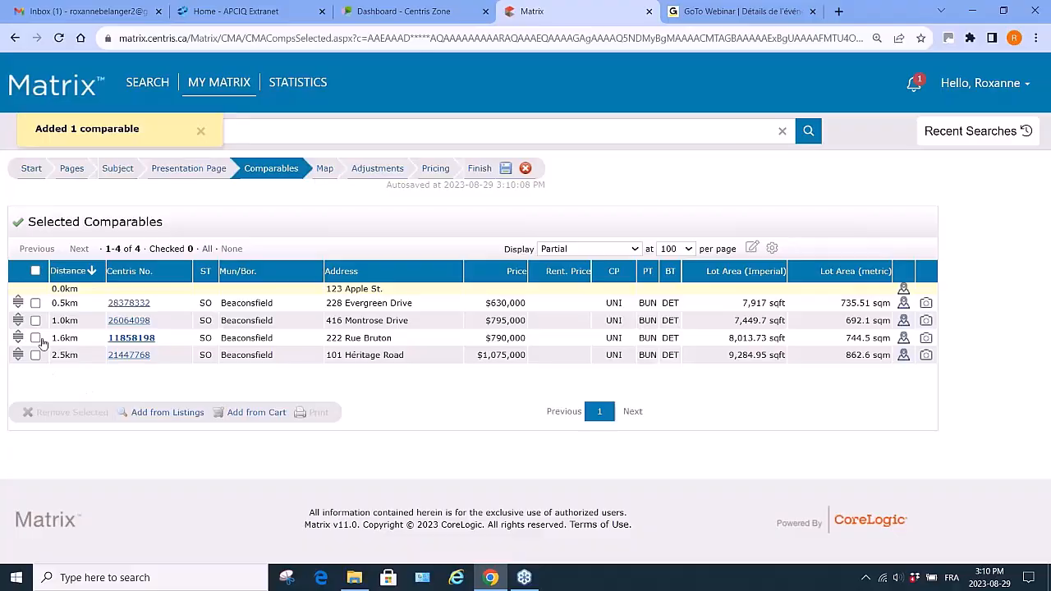
pyautogui.click(35, 271)
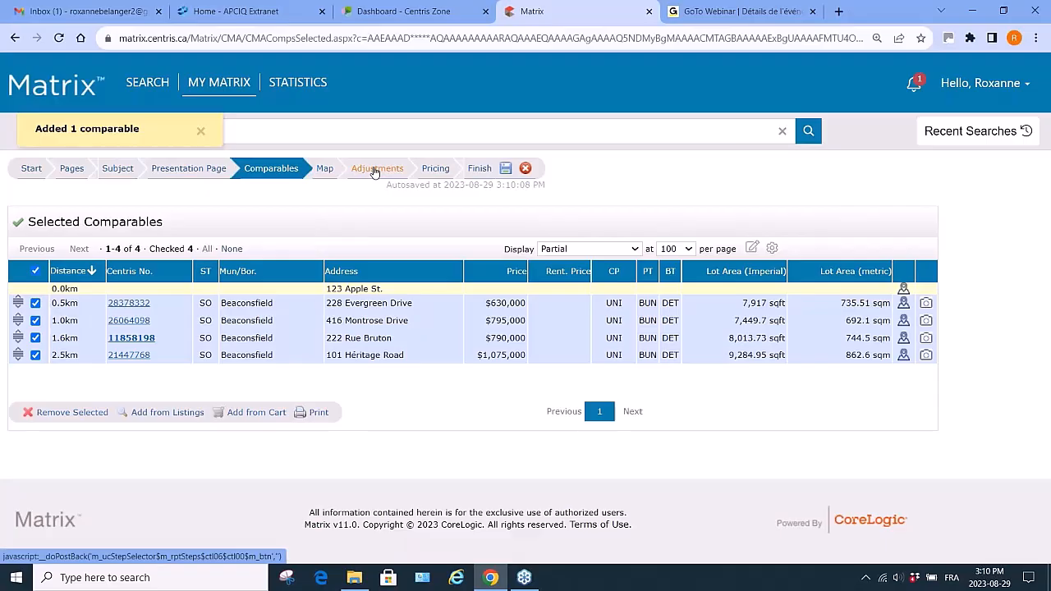
pyautogui.click(326, 170)
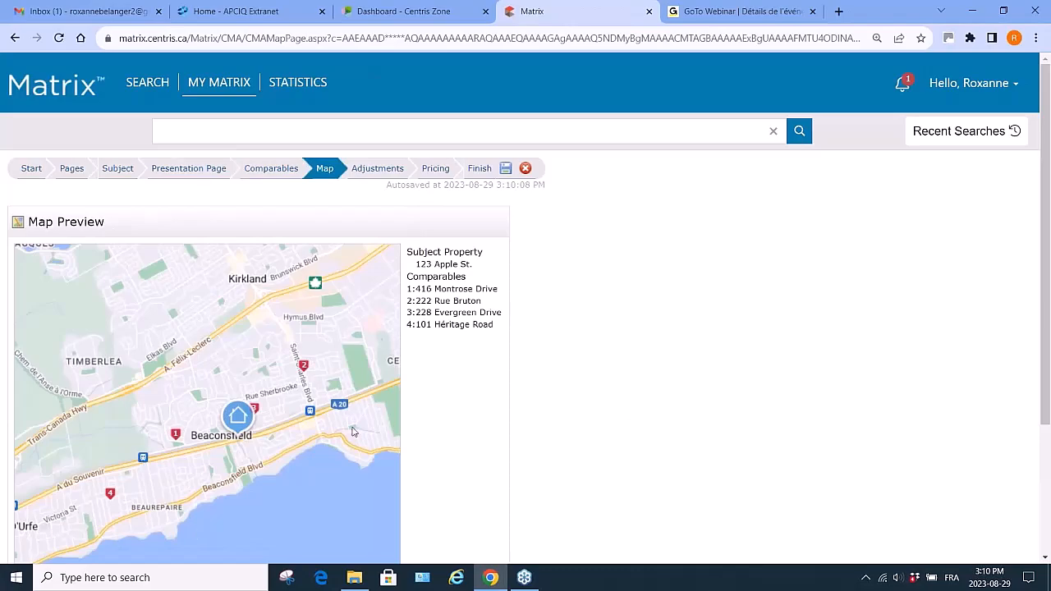
pyautogui.click(380, 170)
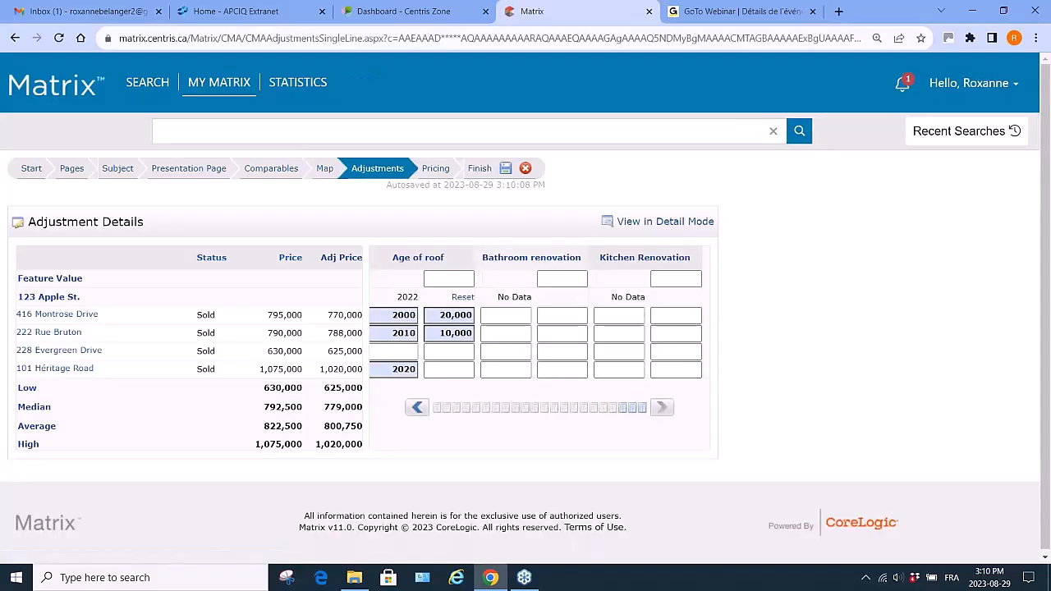
pyautogui.click(417, 408)
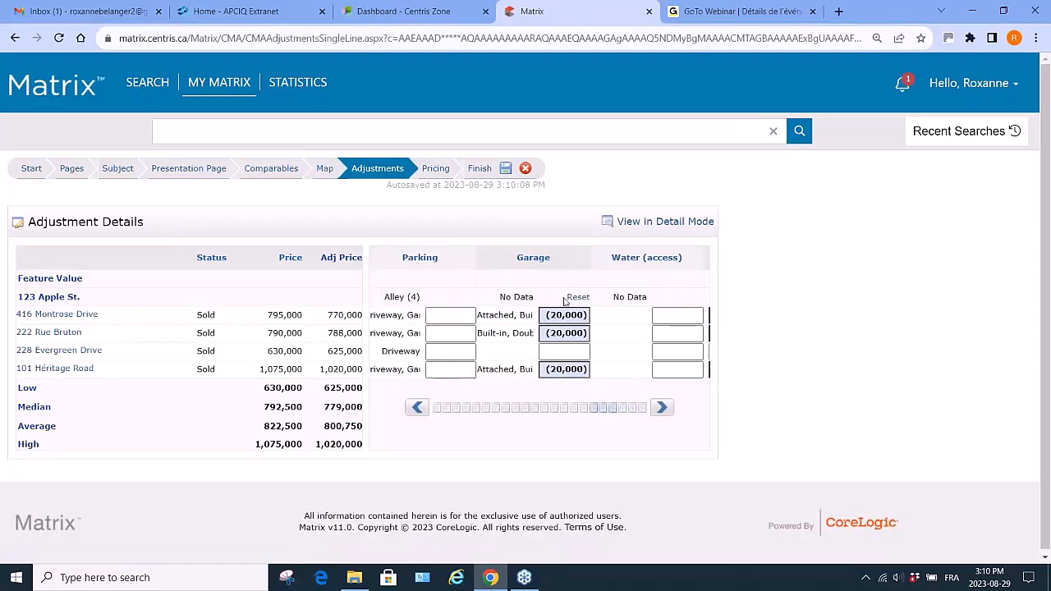
pyautogui.click(417, 408)
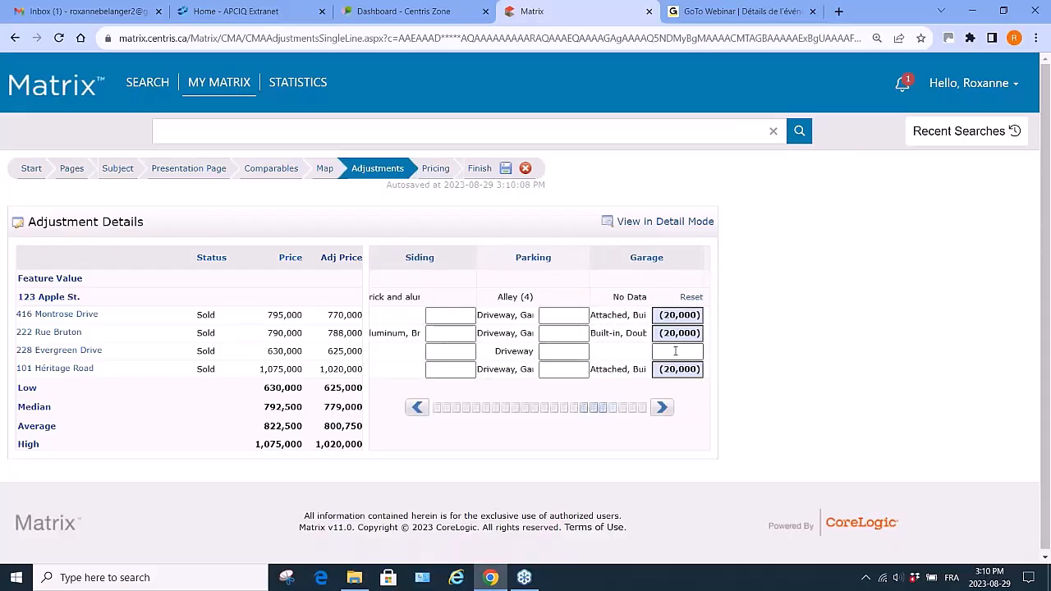
pyautogui.click(417, 408)
pyautogui.click(417, 408)
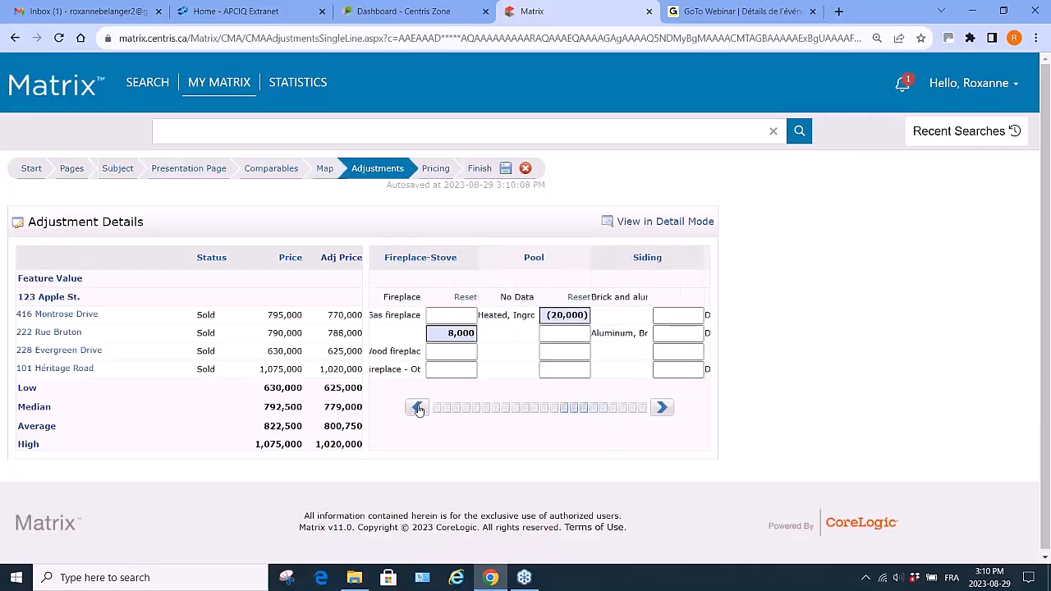
pyautogui.click(417, 408)
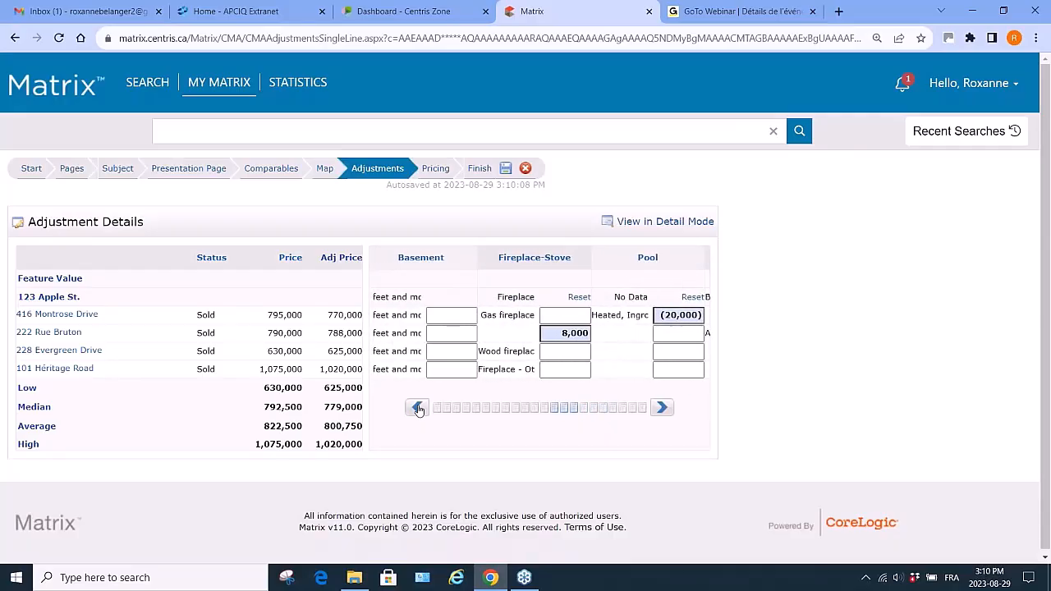
pyautogui.click(417, 408)
pyautogui.click(417, 408)
pyautogui.click(417, 408)
pyautogui.click(417, 408)
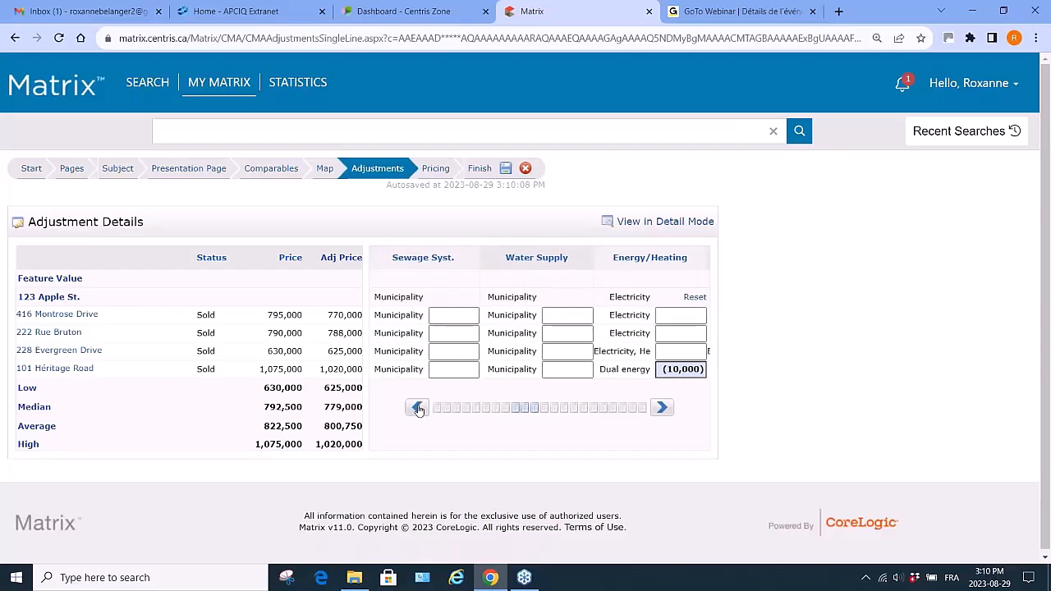
pyautogui.click(417, 408)
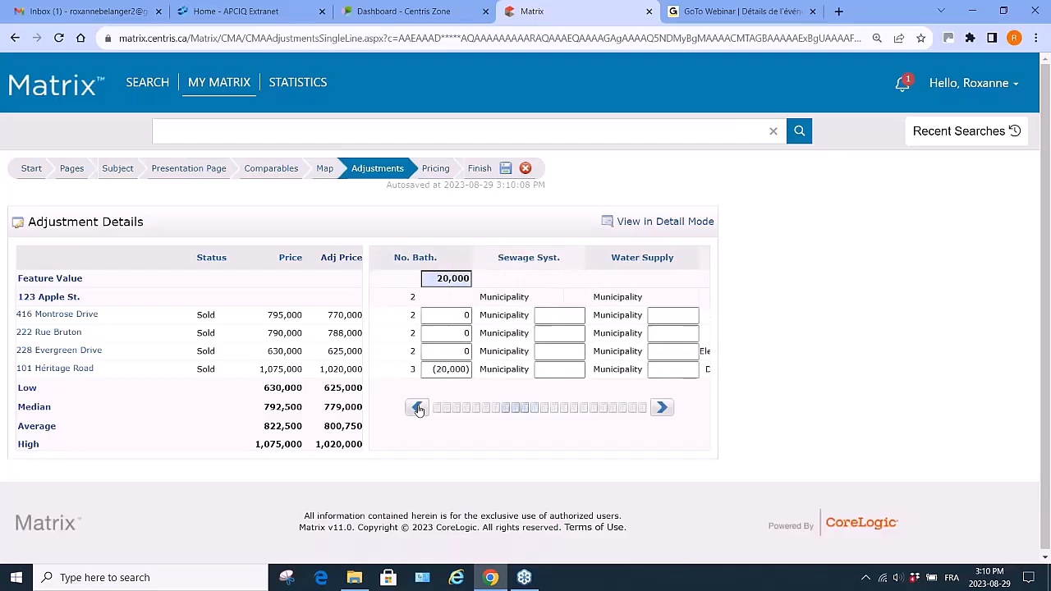
pyautogui.click(663, 408)
pyautogui.click(663, 408)
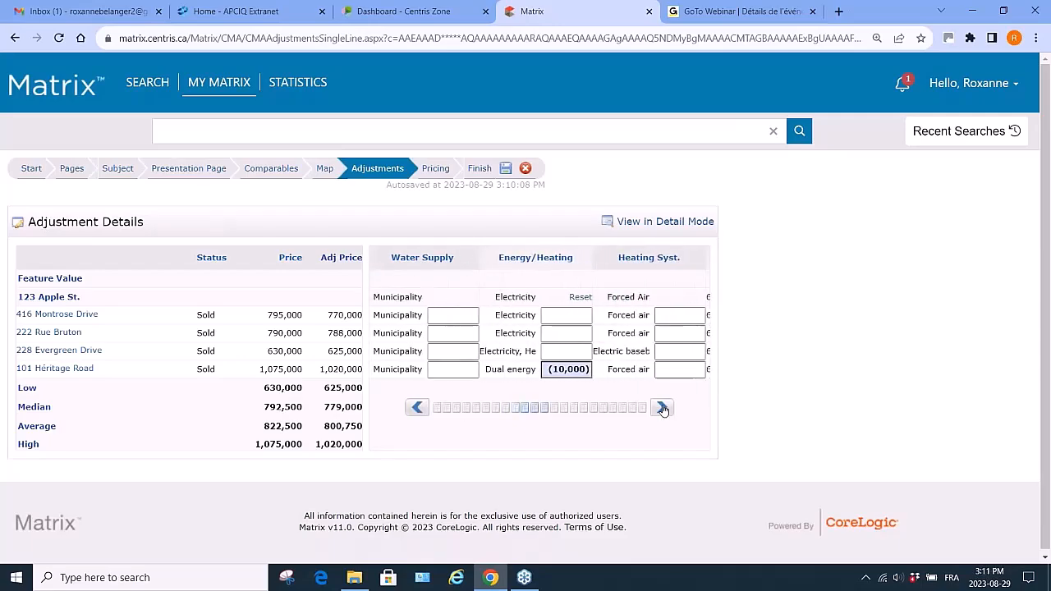
pyautogui.click(573, 350)
pyautogui.write('8000')
pyautogui.press('Return')
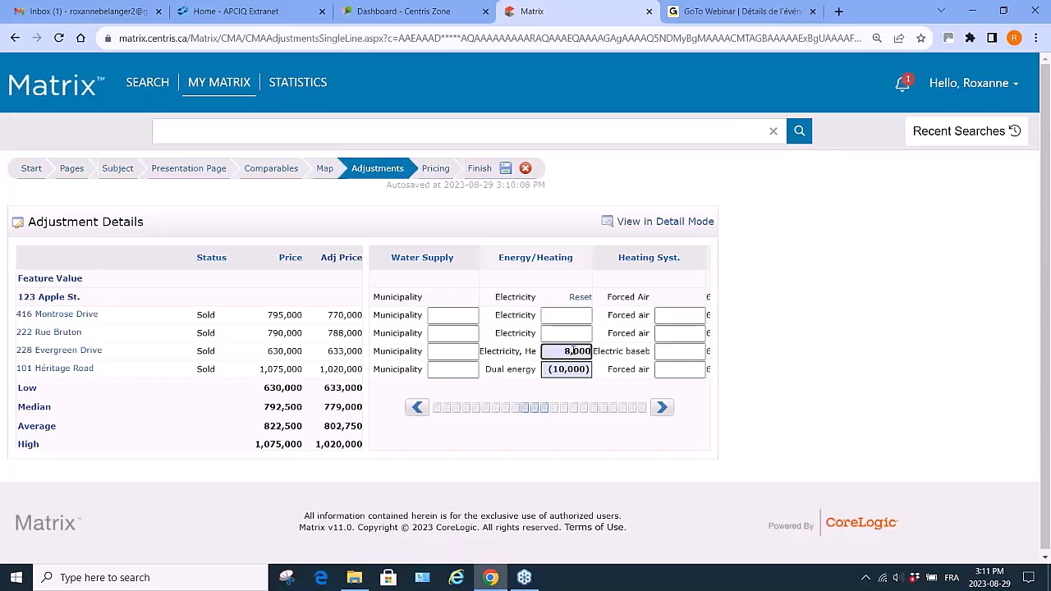
# - On the Pricing step, revise the suggested list price text to a $785,000–$825,000 range and a $835,000 listing price
pyautogui.click(418, 409)
pyautogui.click(418, 409)
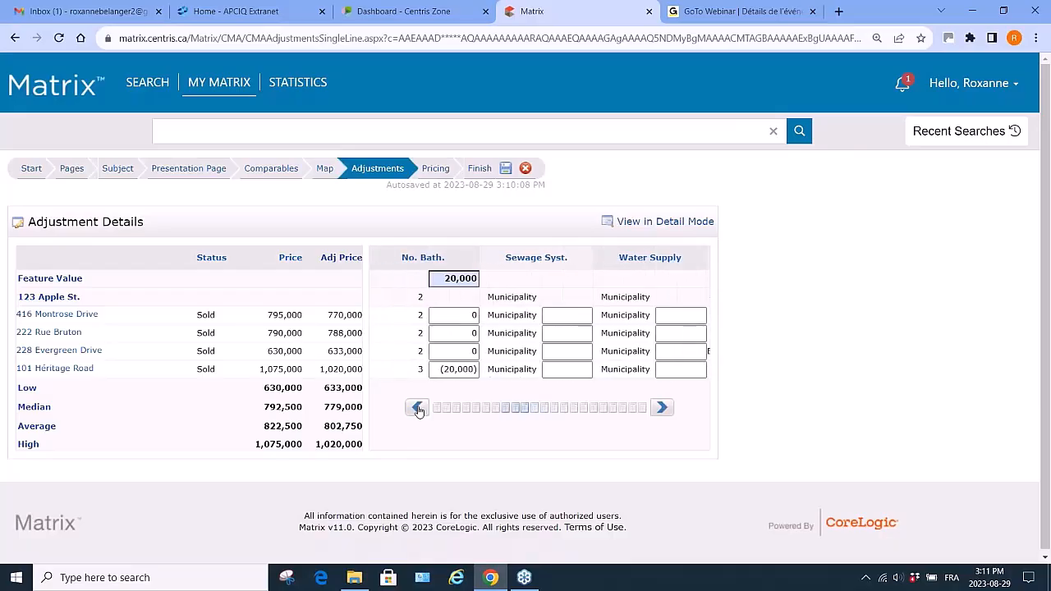
pyautogui.click(418, 408)
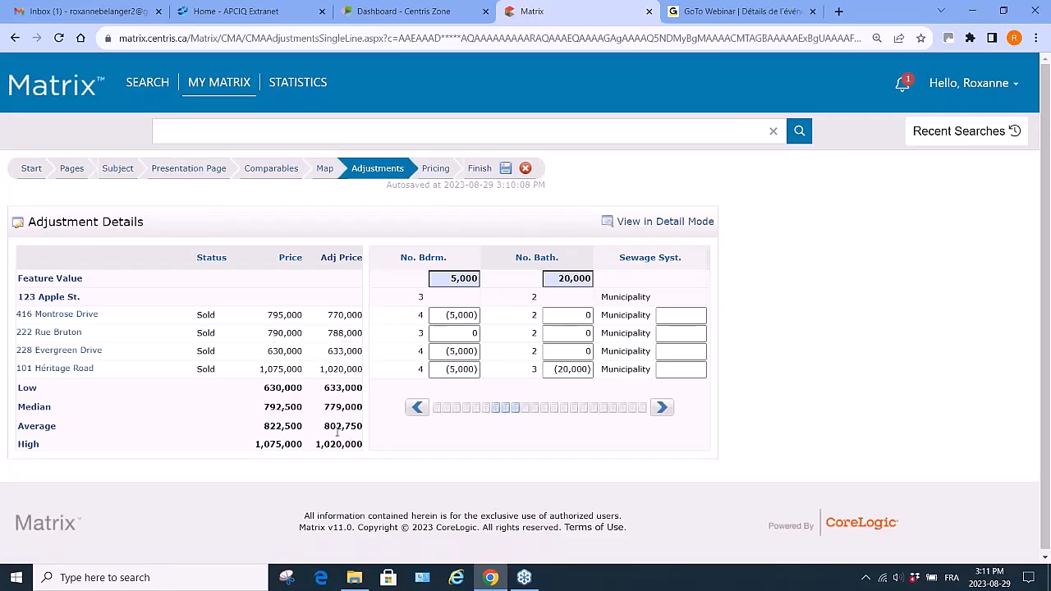
pyautogui.click(436, 170)
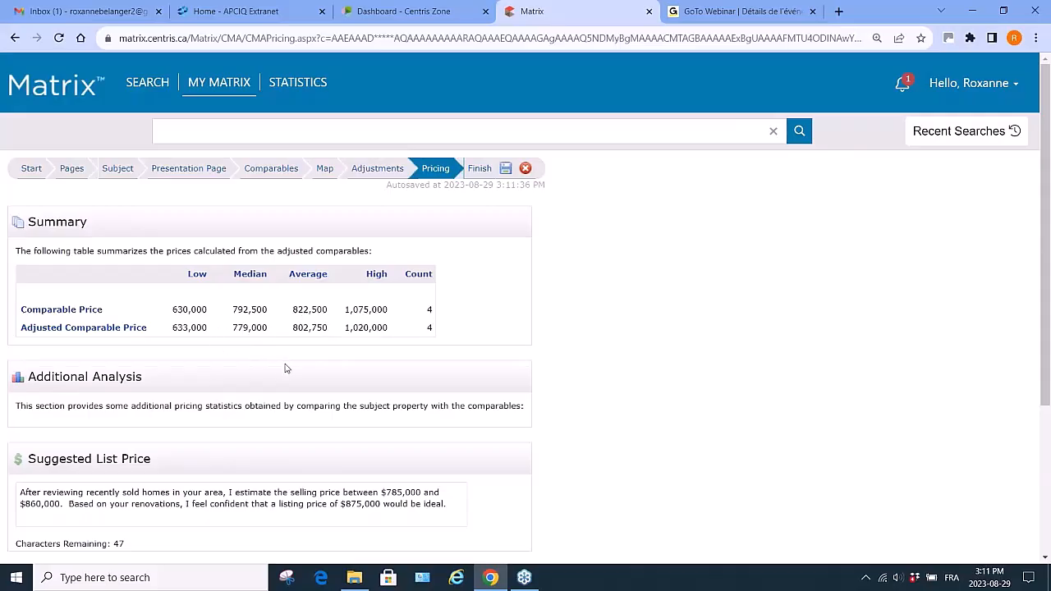
pyautogui.scroll(-1, 272, 477)
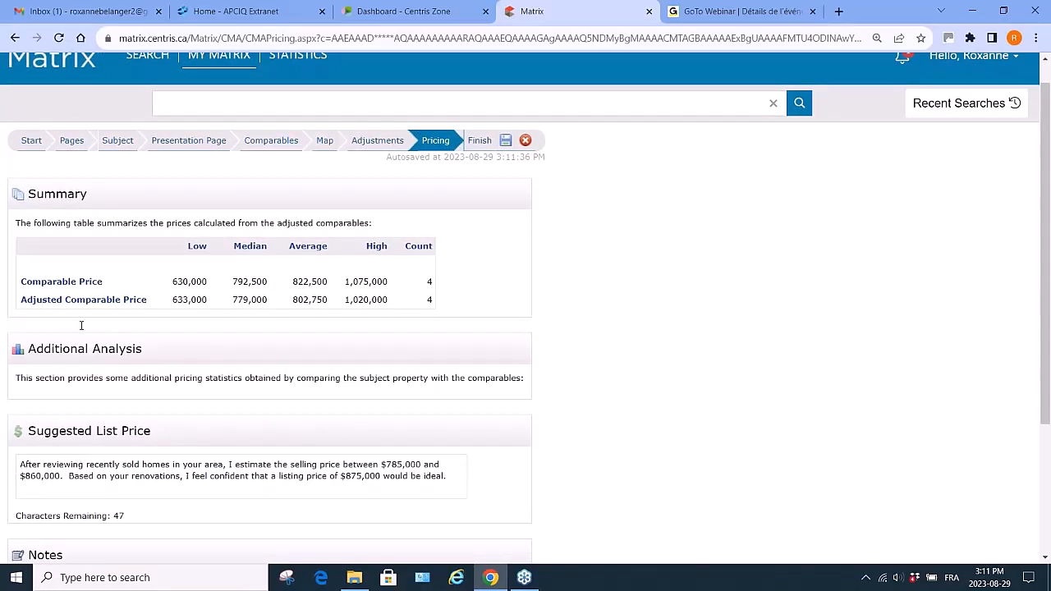
pyautogui.click(35, 474)
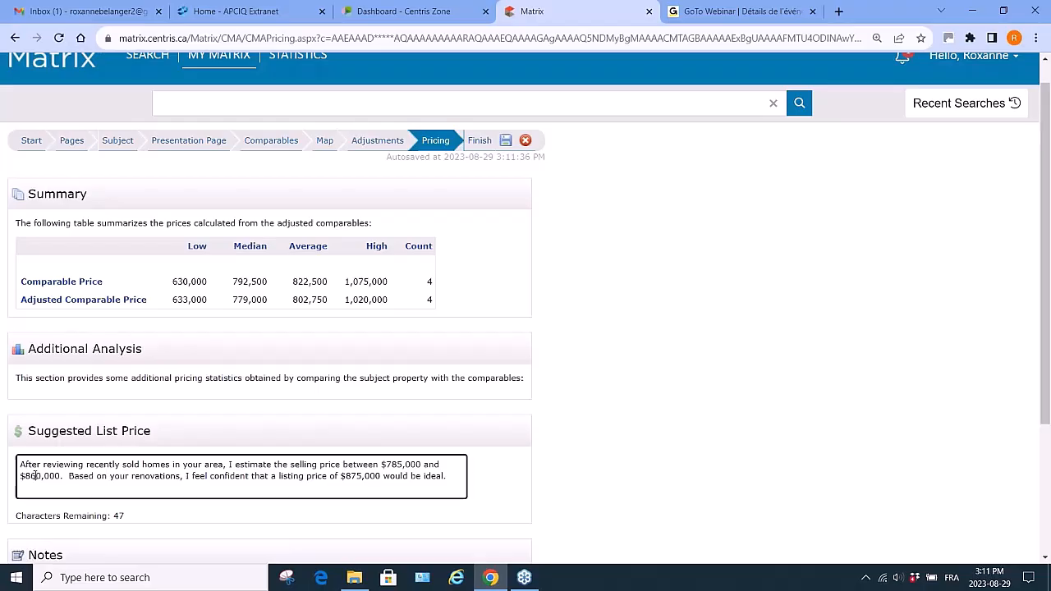
pyautogui.press('BackSpace')
pyautogui.write('25')
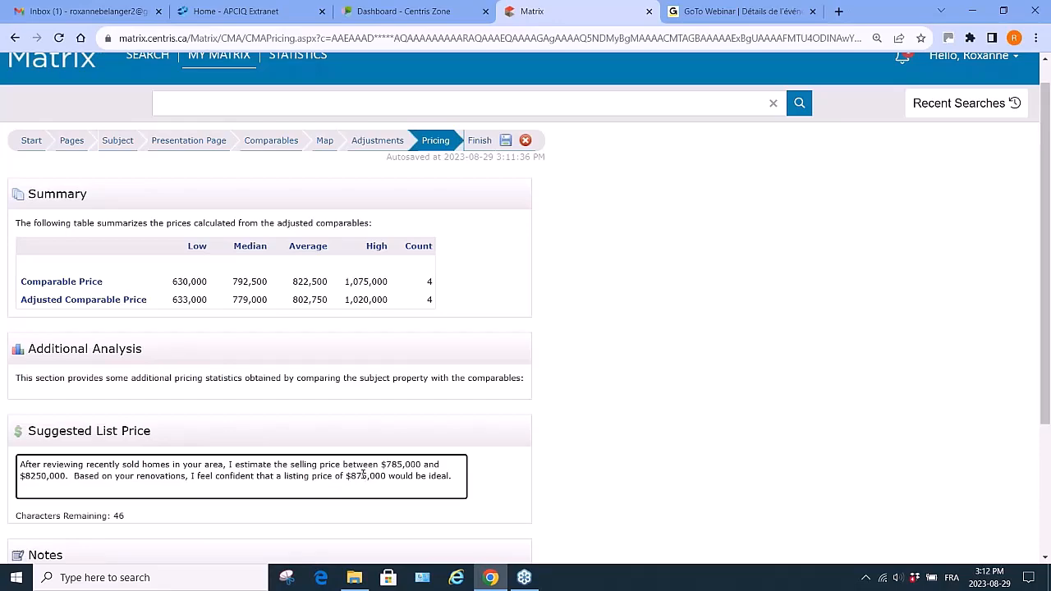
pyautogui.press('BackSpace')
pyautogui.write('3')
pyautogui.click(40, 476)
pyautogui.press('Delete')
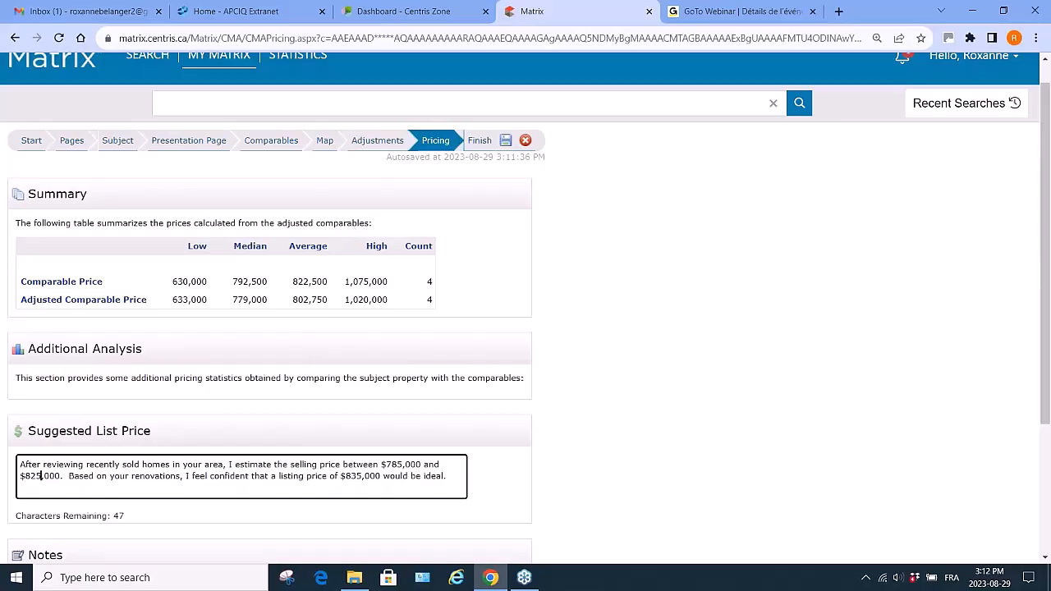
# - Go to the Finish step and open the CMA report as a PDF
pyautogui.scroll(-2, 352, 538)
pyautogui.scroll(-1, 352, 538)
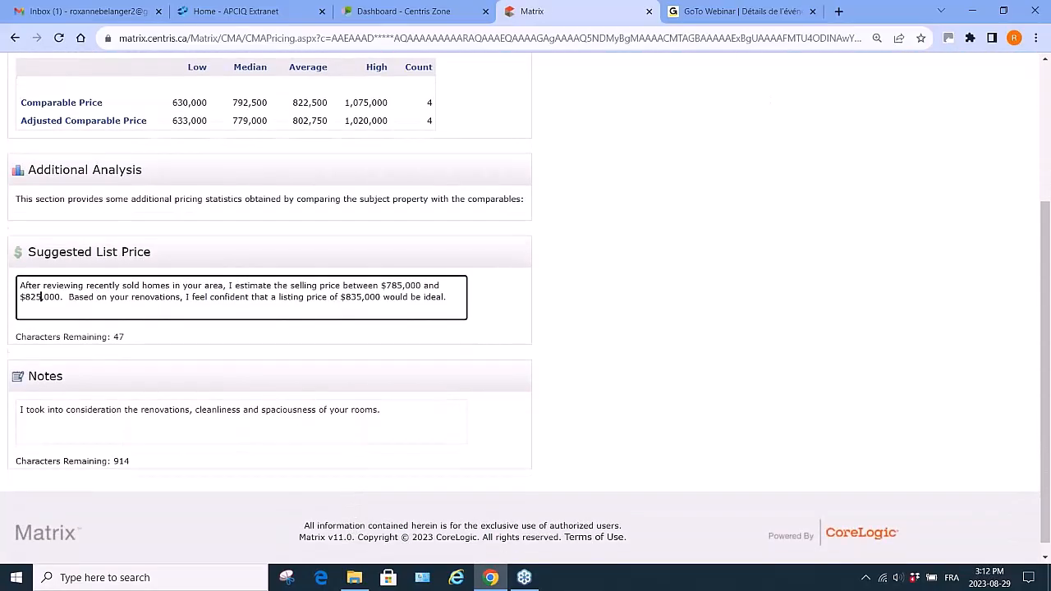
pyautogui.scroll(3, 353, 538)
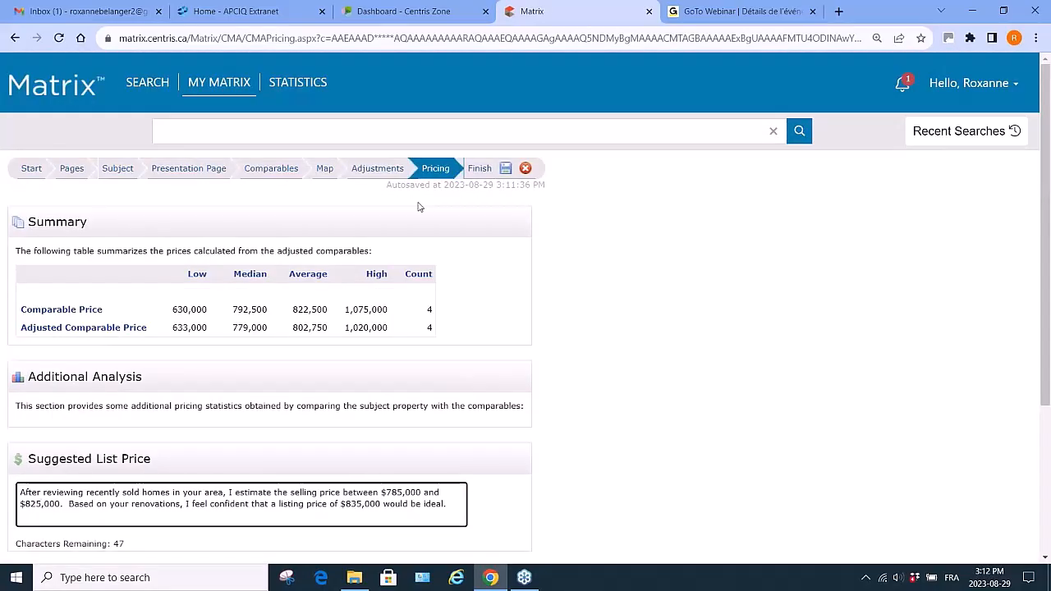
pyautogui.click(479, 168)
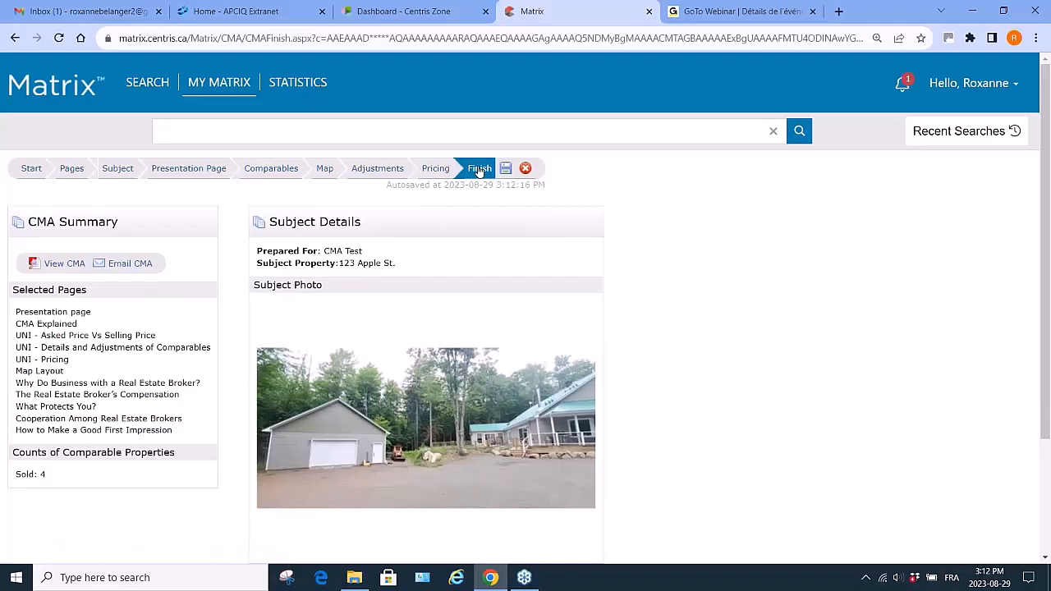
pyautogui.click(72, 265)
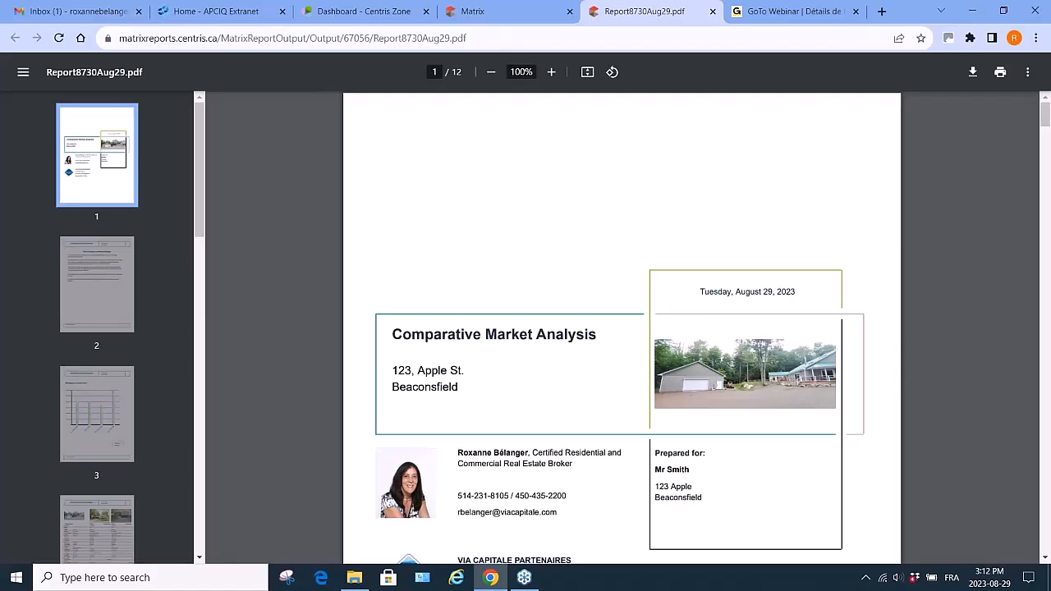
# - Scroll through the regenerated report's chart, comparables, pricing, map and broker pages, then close the PDF
pyautogui.scroll(-5, 567, 435)
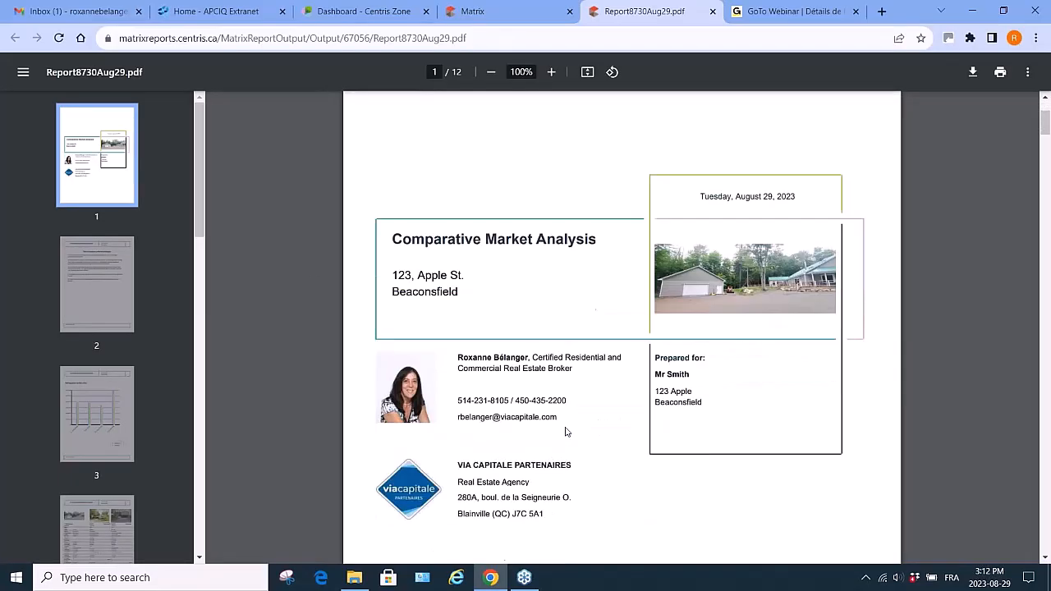
pyautogui.scroll(-14, 566, 431)
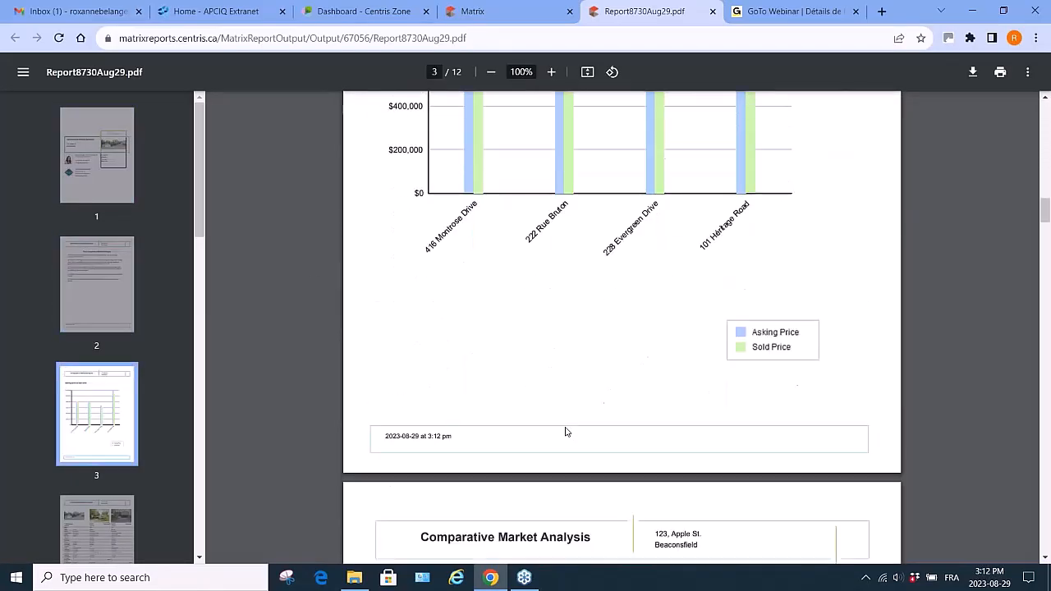
pyautogui.scroll(3, 566, 431)
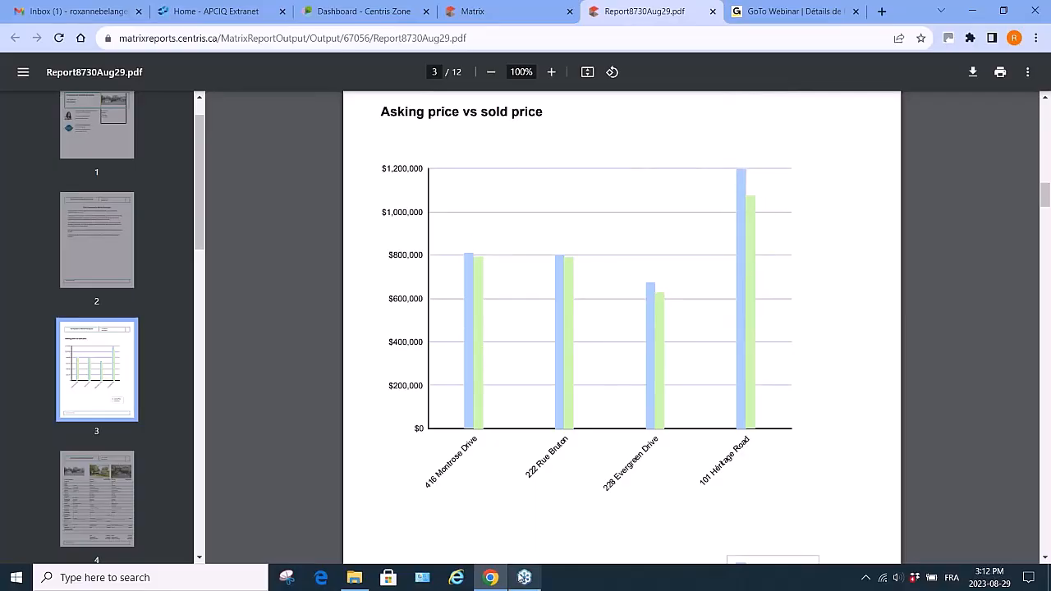
pyautogui.scroll(-1, 555, 456)
pyautogui.scroll(-5, 556, 457)
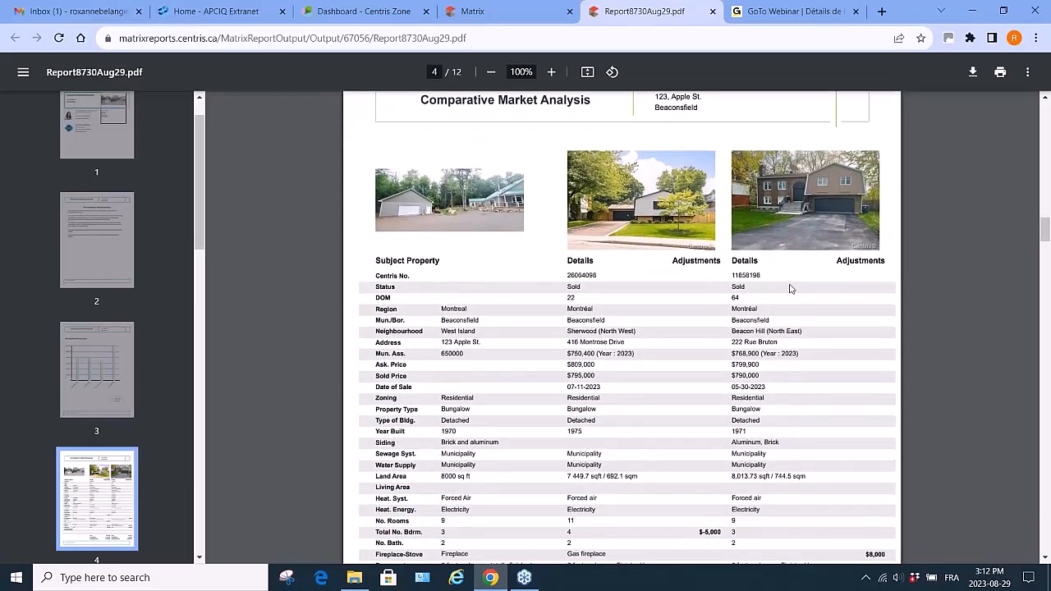
pyautogui.scroll(-8, 624, 439)
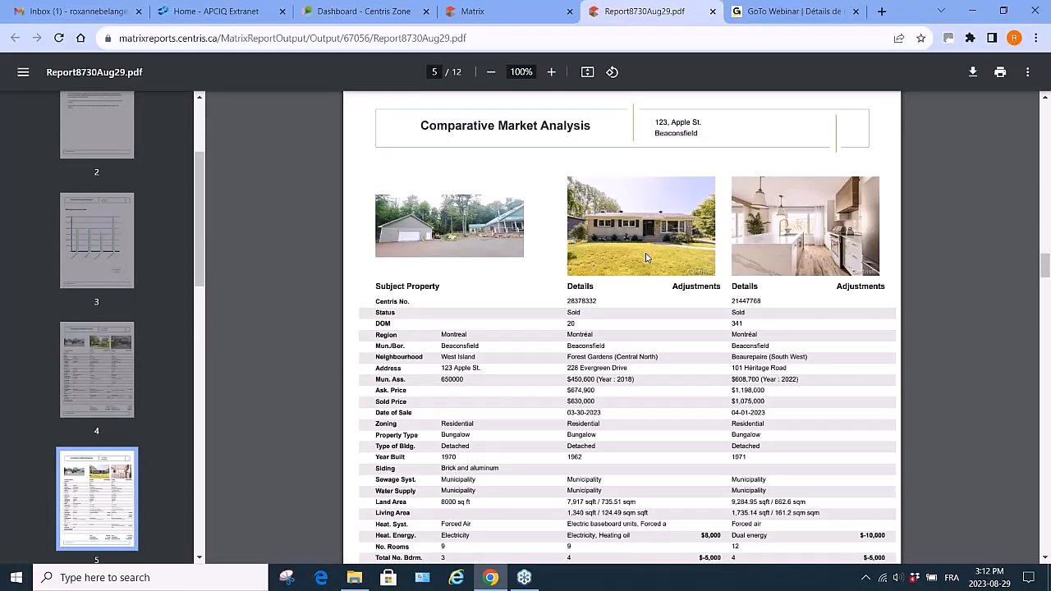
pyautogui.scroll(-3, 633, 474)
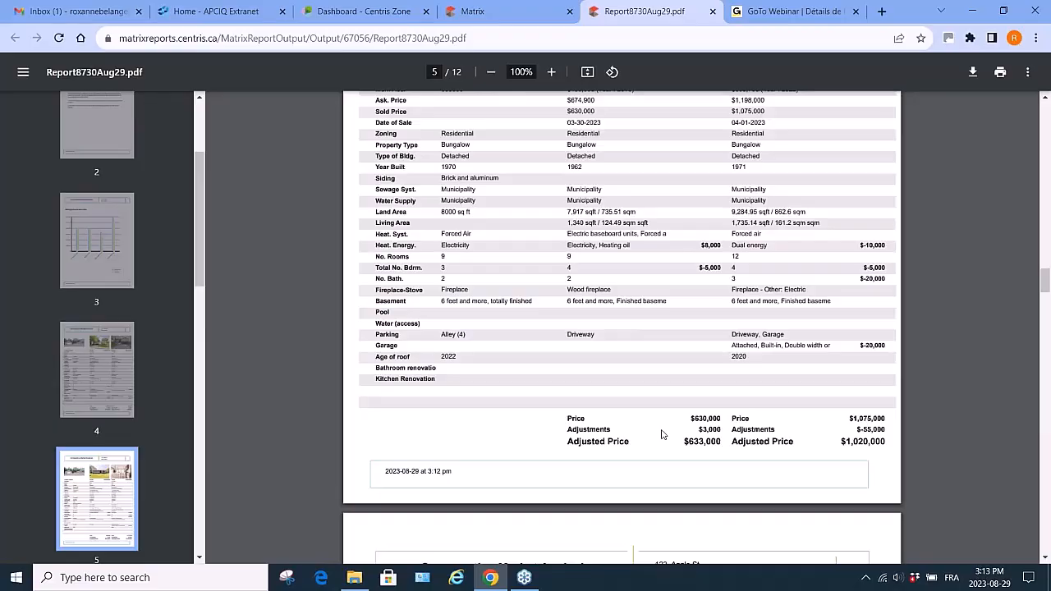
pyautogui.scroll(-8, 662, 435)
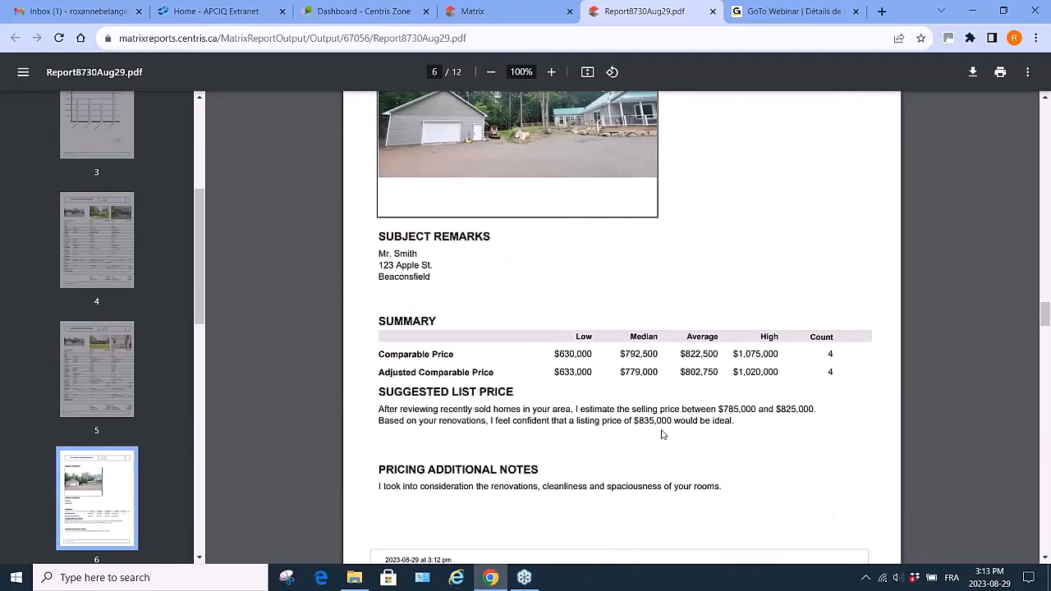
pyautogui.scroll(-2, 662, 434)
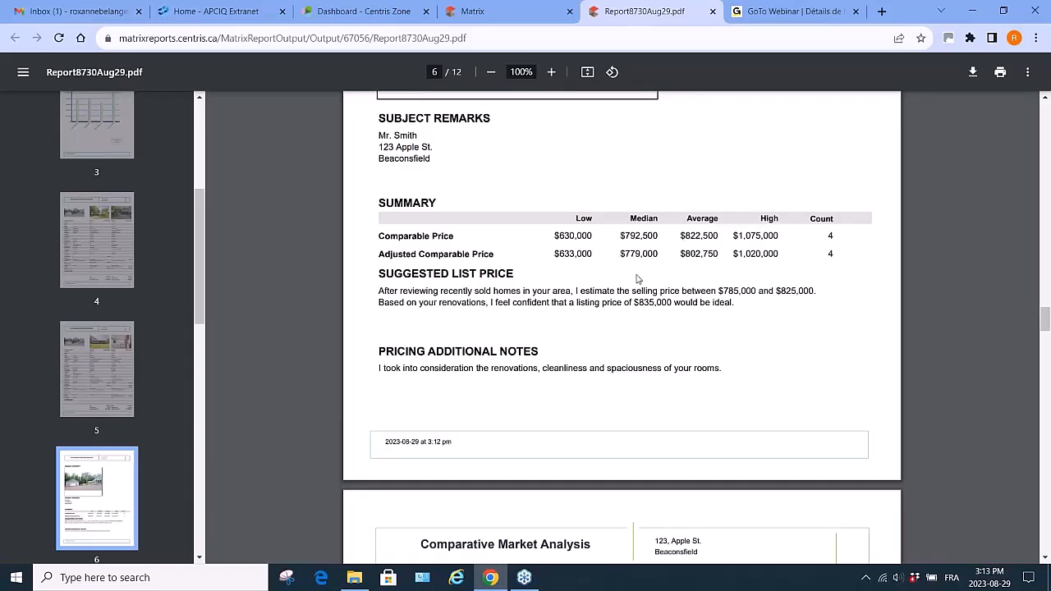
pyautogui.scroll(-6, 588, 504)
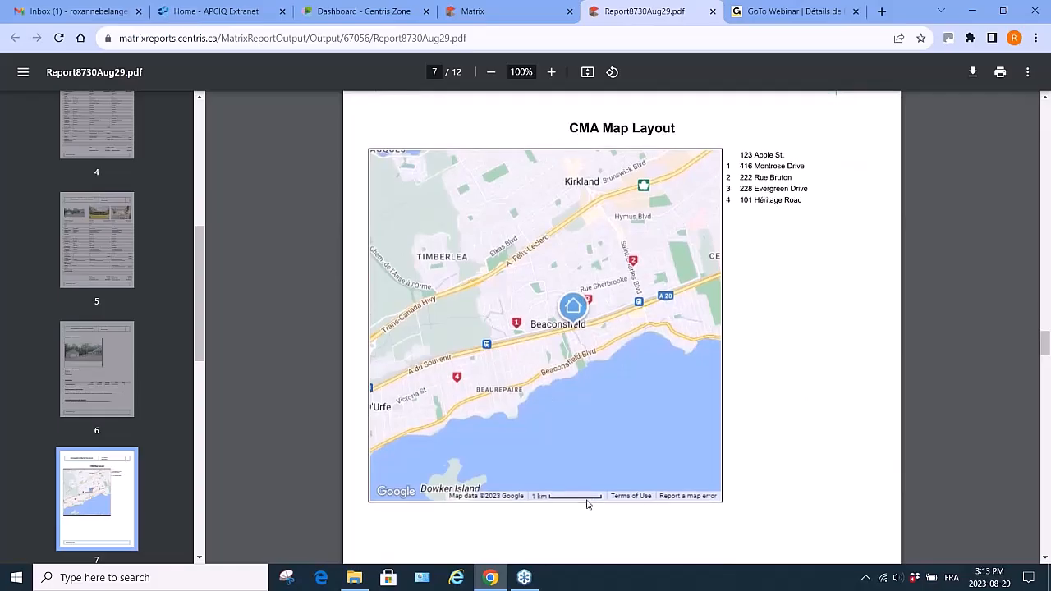
pyautogui.scroll(-6, 588, 505)
pyautogui.scroll(-4, 587, 502)
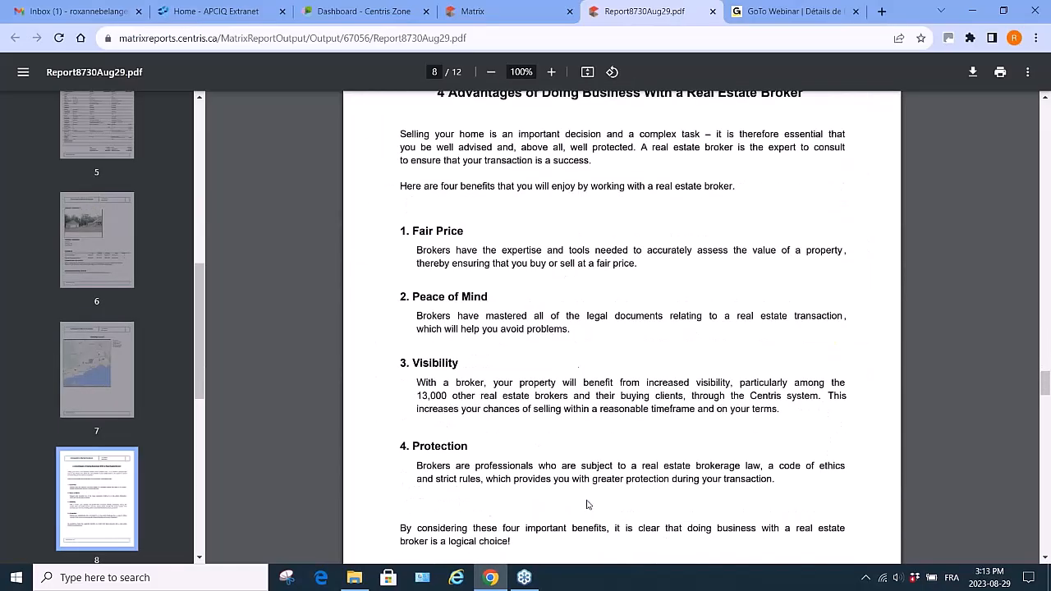
pyautogui.click(712, 12)
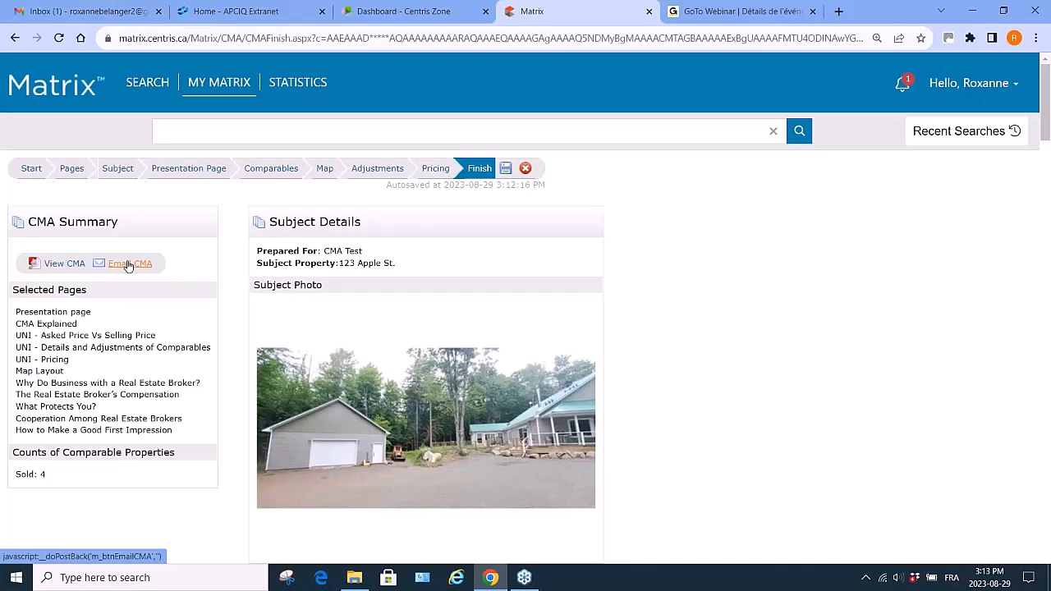
# - Save the CMA and open the list of saved CMAs
pyautogui.click(506, 169)
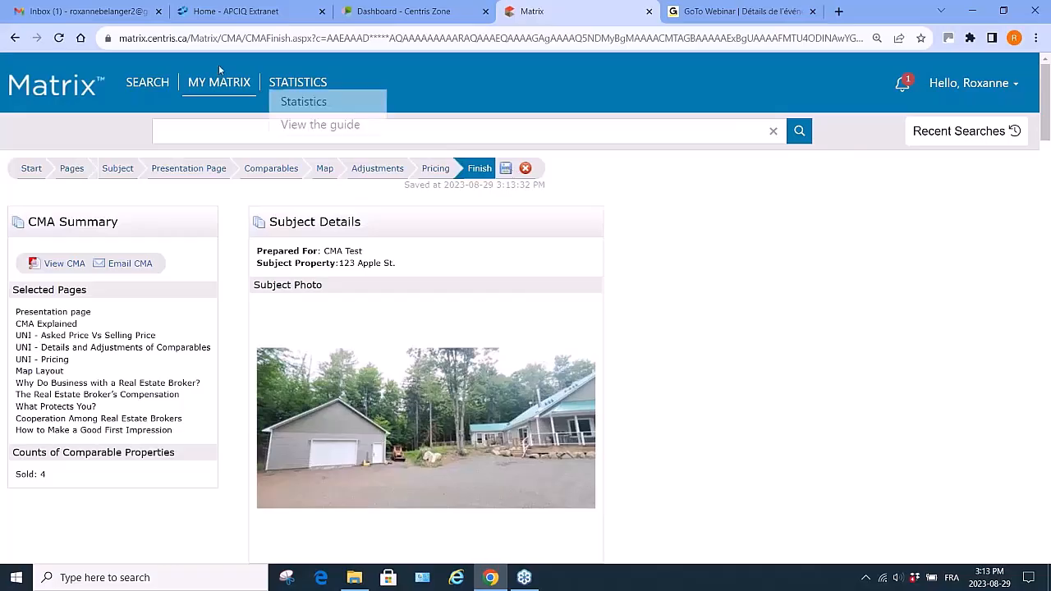
pyautogui.moveTo(219, 82)
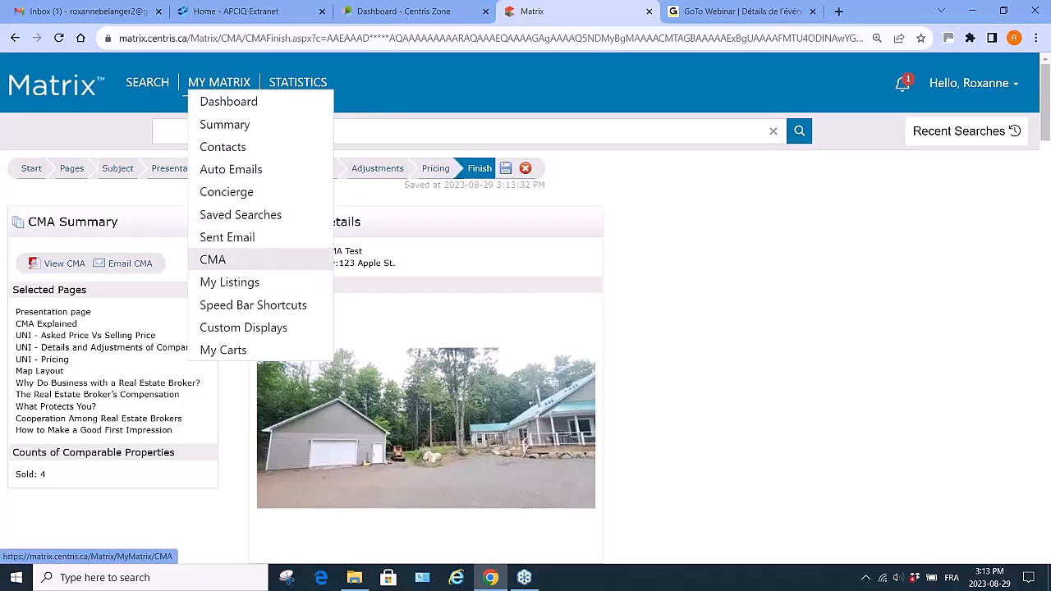
pyautogui.click(221, 261)
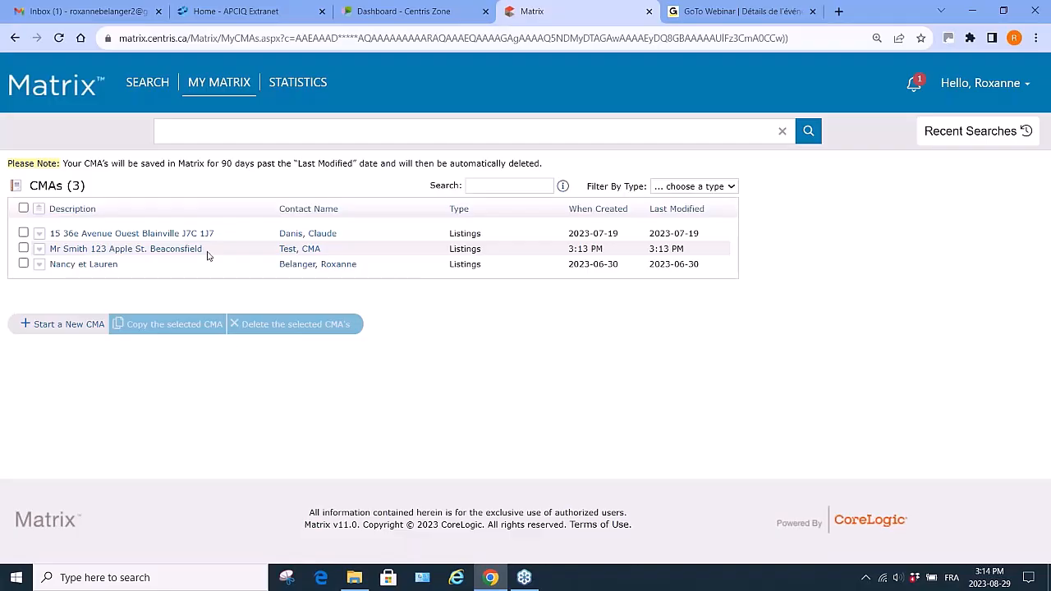
# - Start a Single-Family general search for sold properties in the Montréal region, municipality Beaconsfield
pyautogui.moveTo(148, 90)
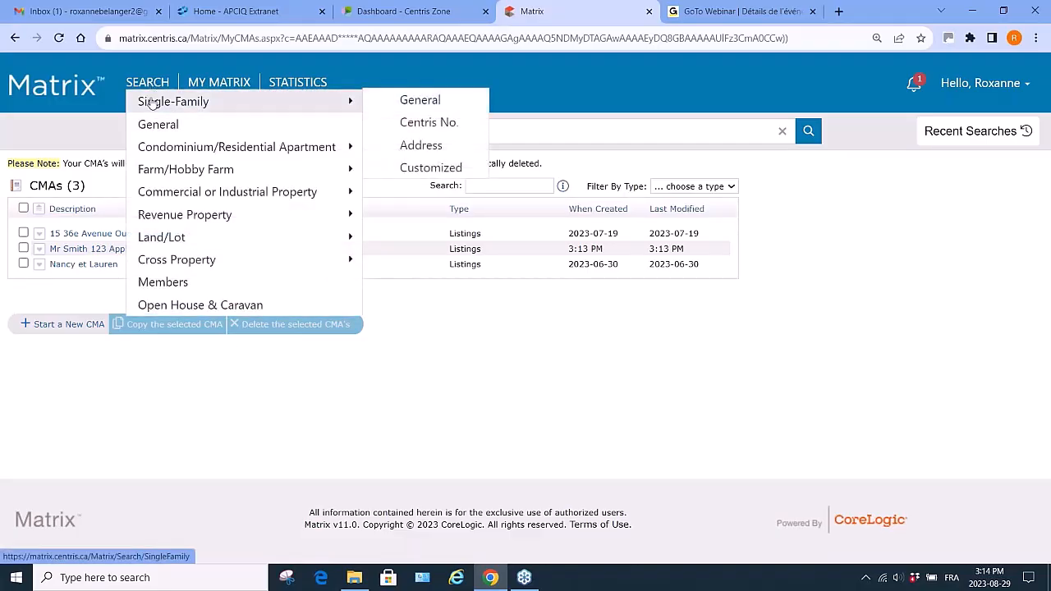
pyautogui.click(418, 102)
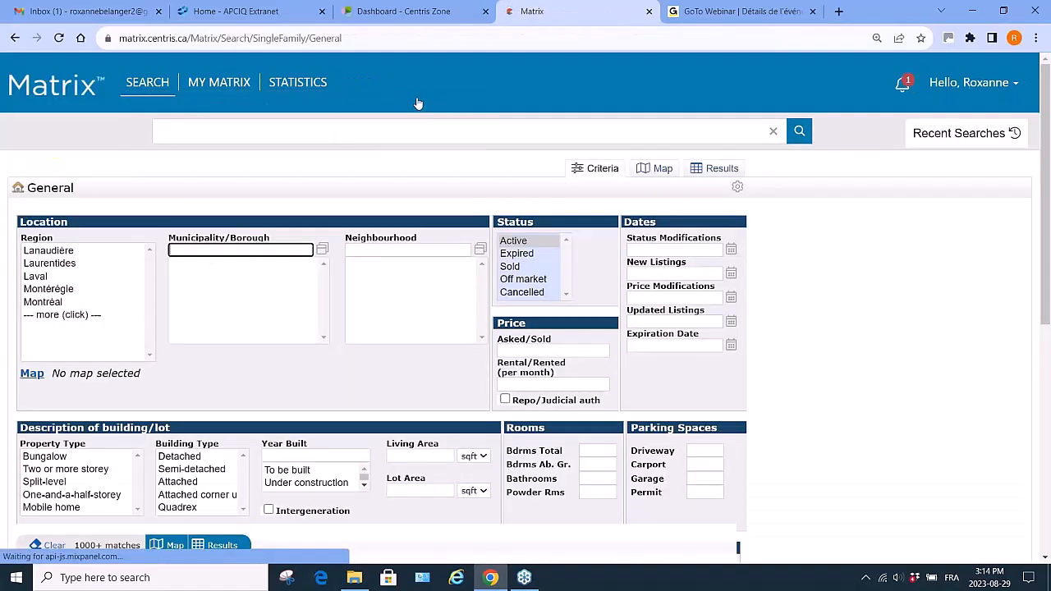
pyautogui.click(48, 303)
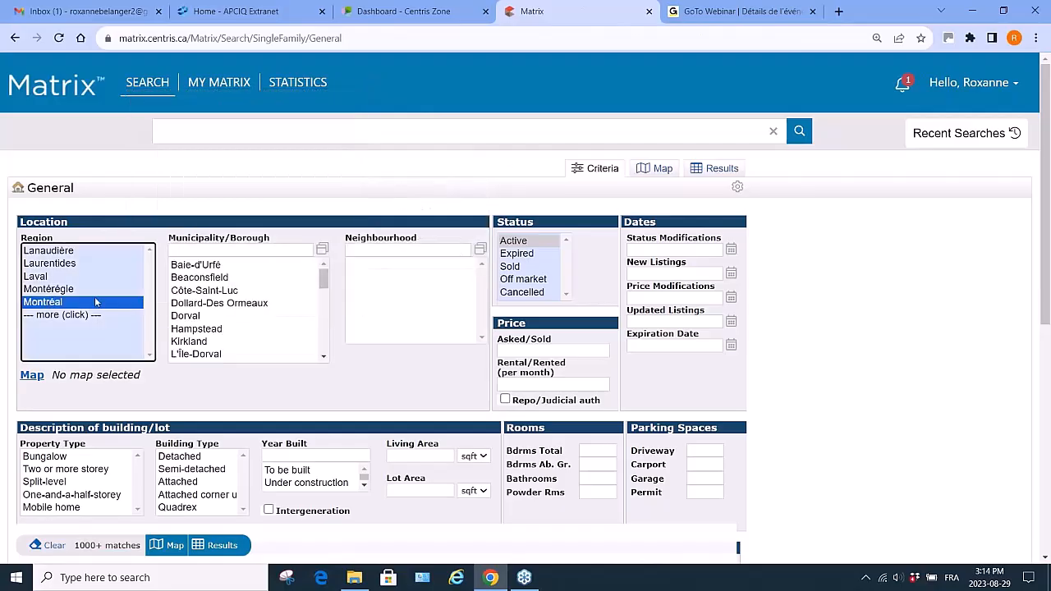
pyautogui.click(205, 279)
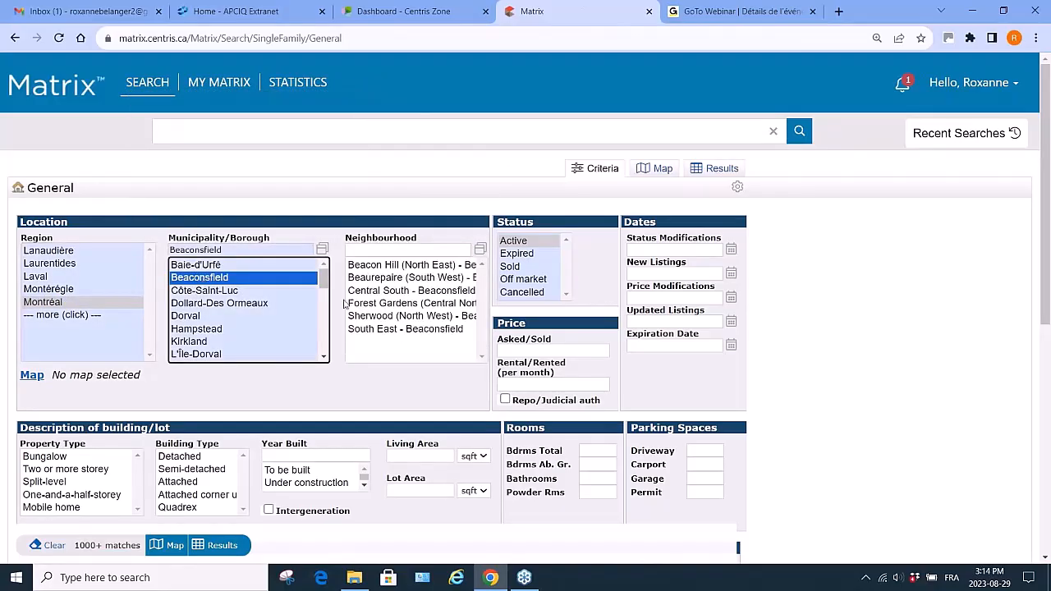
pyautogui.click(511, 267)
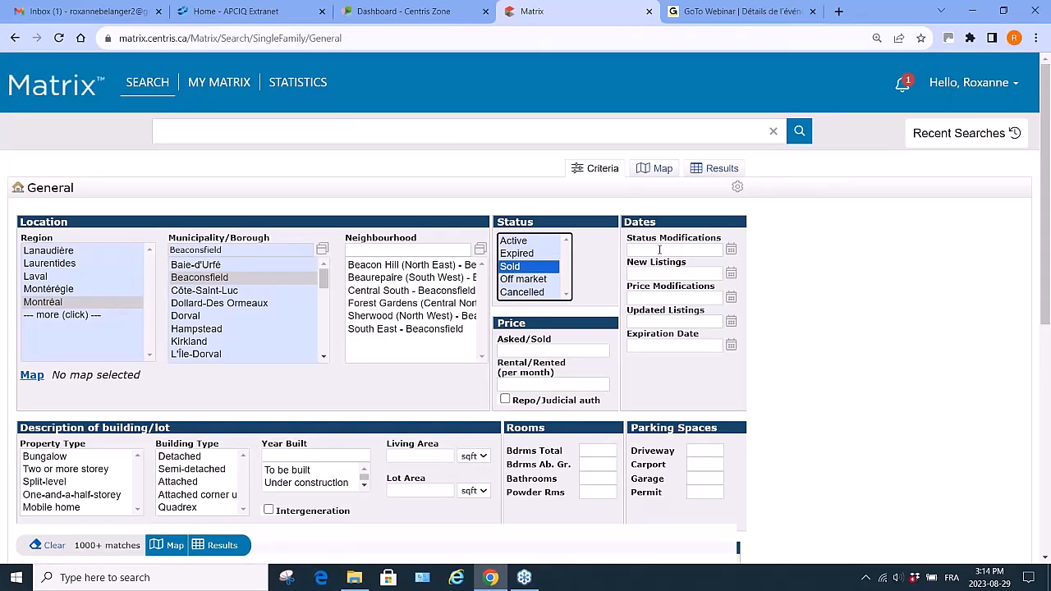
# - Set the street criterion to Crois. Applewood using the dictionary lookup for "apple", and display the search results
pyautogui.scroll(-3, 261, 526)
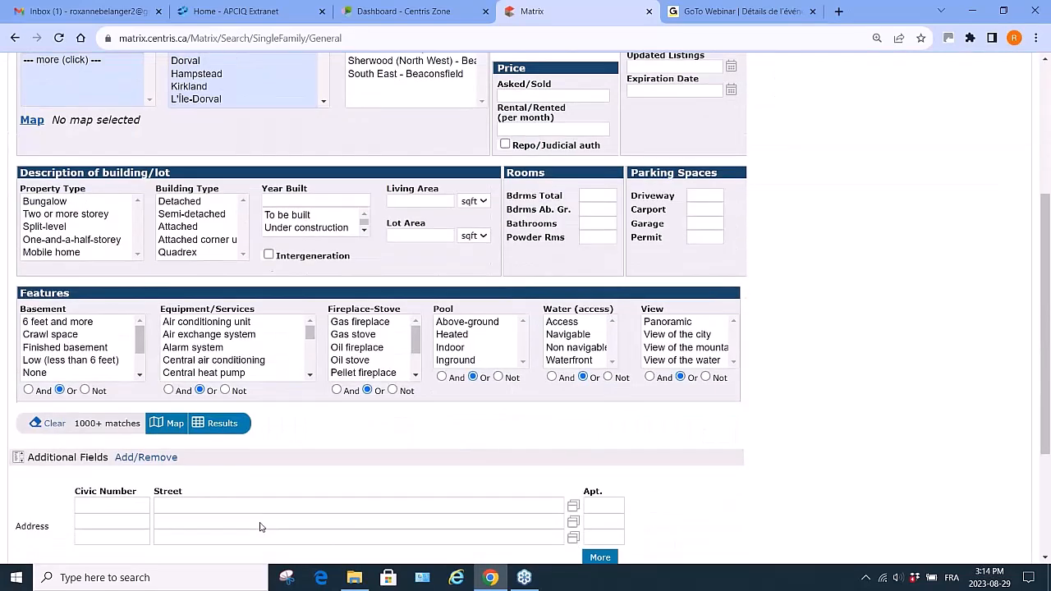
pyautogui.click(166, 501)
pyautogui.write('apple')
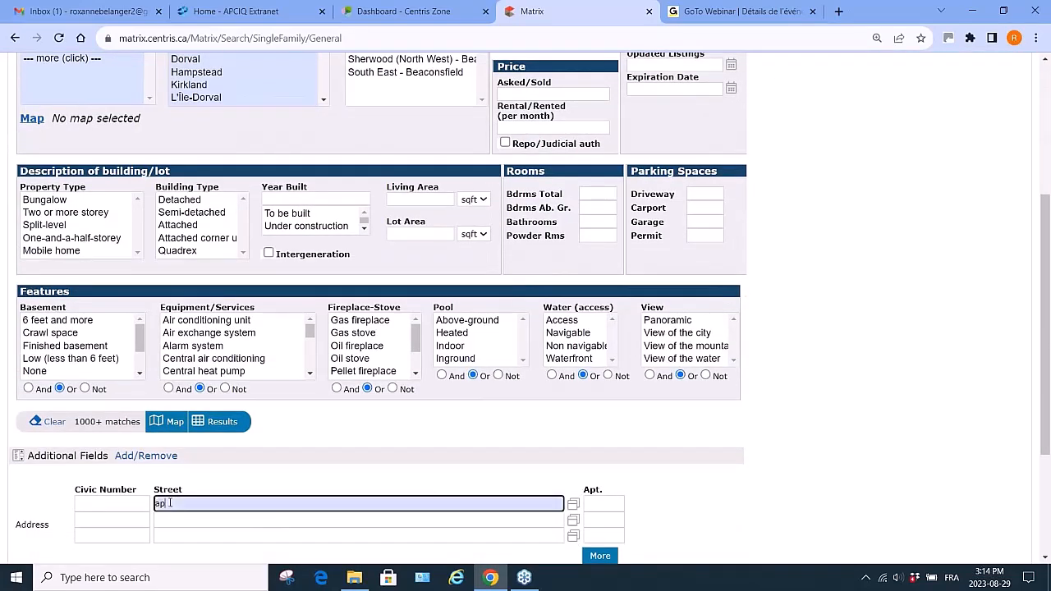
pyautogui.click(573, 504)
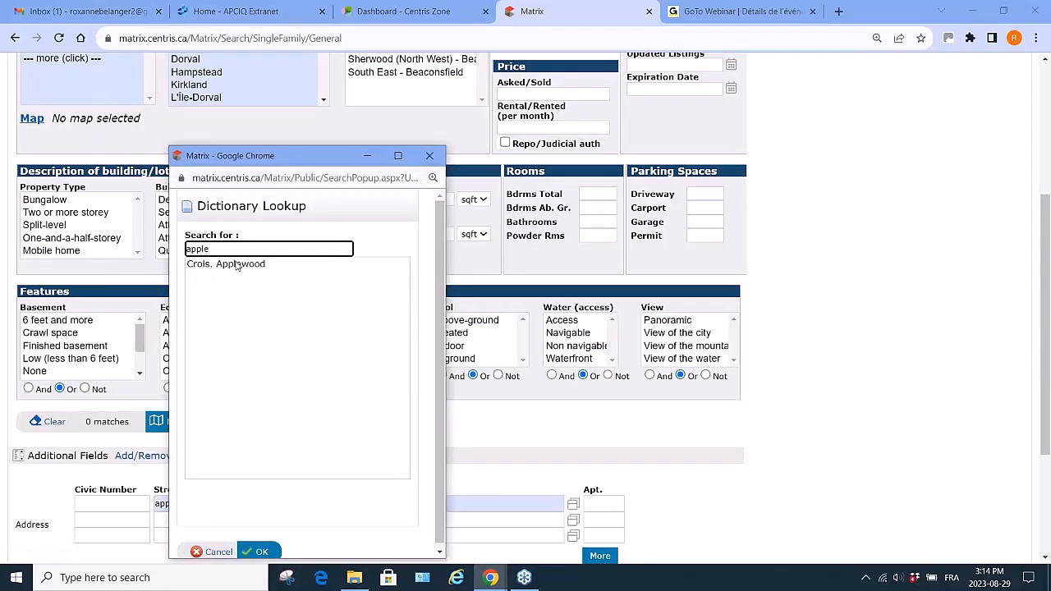
pyautogui.click(237, 264)
pyautogui.click(261, 551)
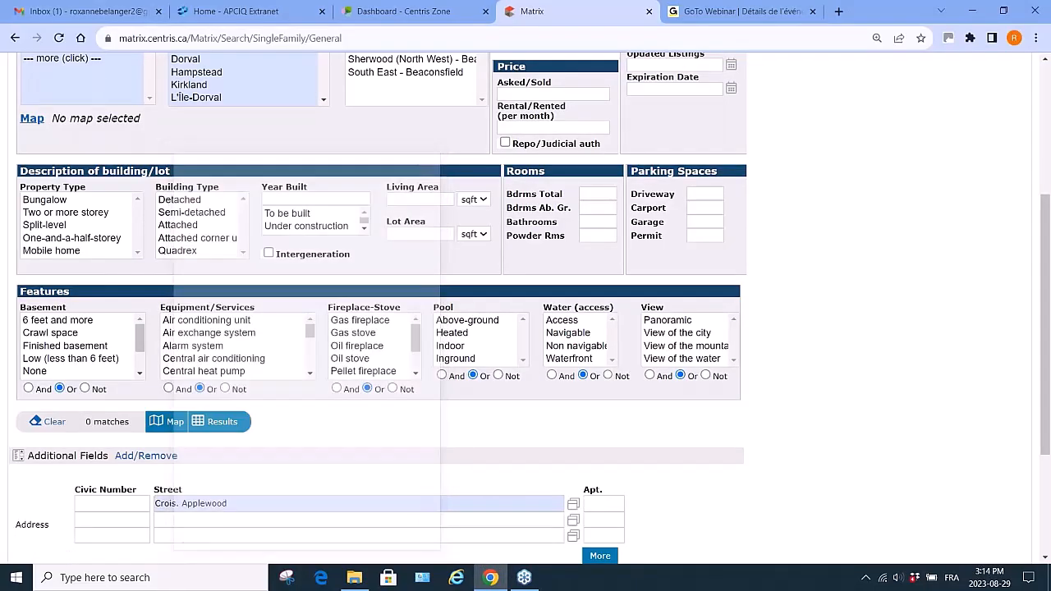
pyautogui.click(222, 422)
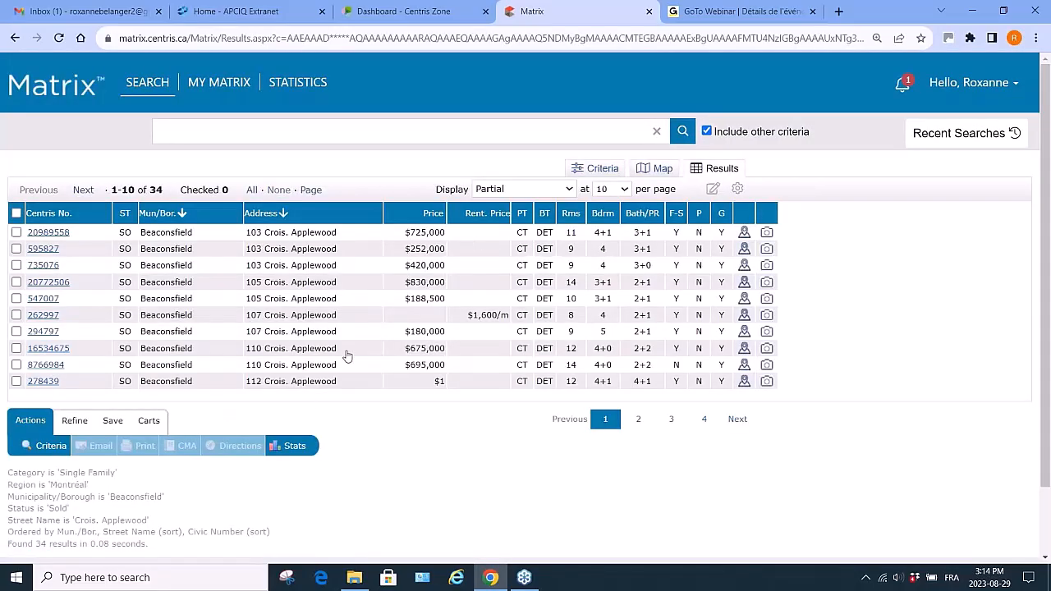
pyautogui.click(45, 365)
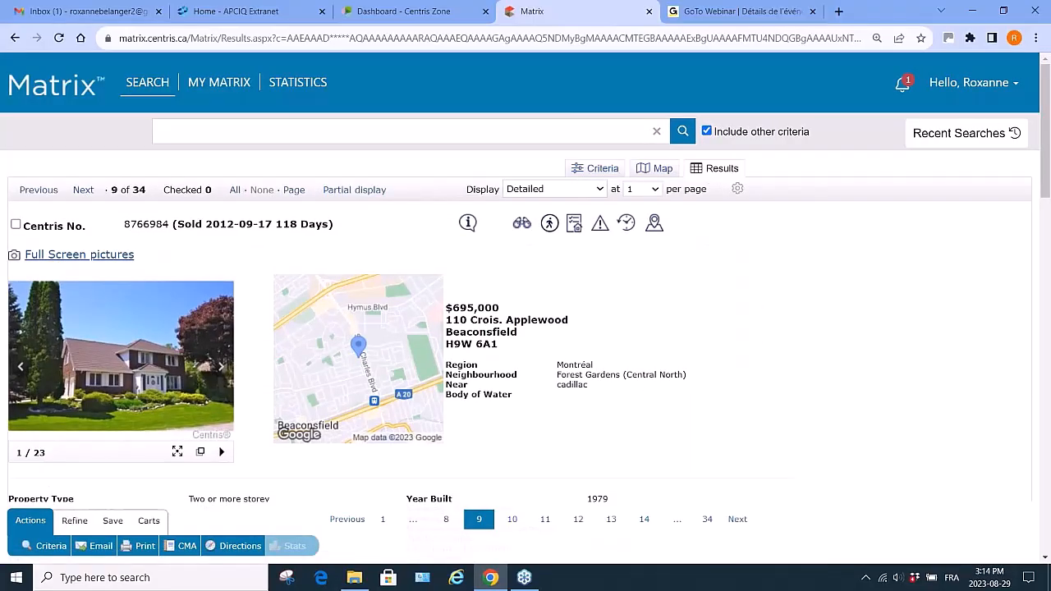
pyautogui.click(16, 227)
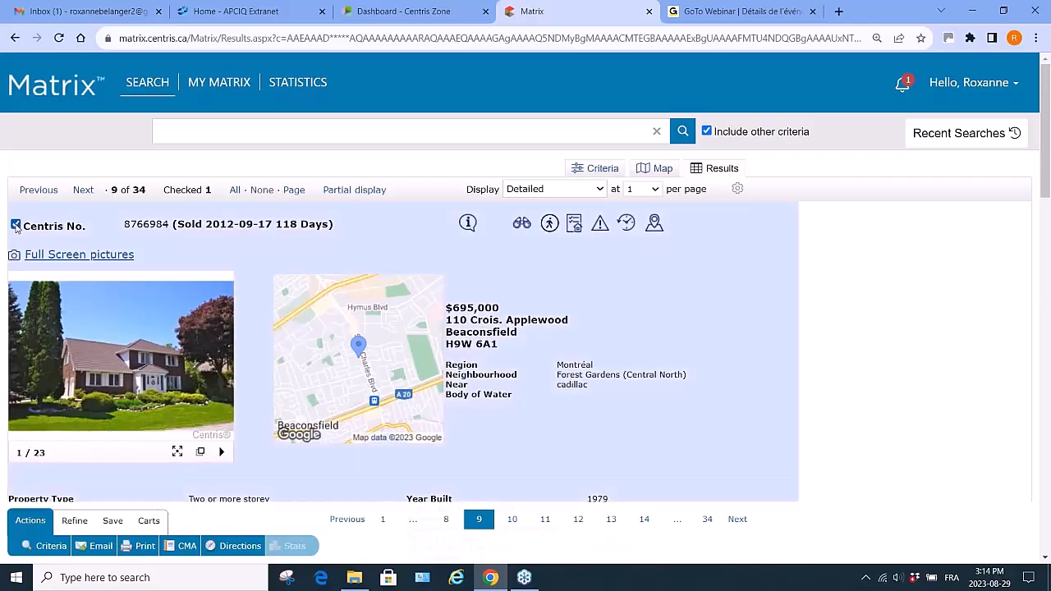
pyautogui.scroll(-20, 195, 371)
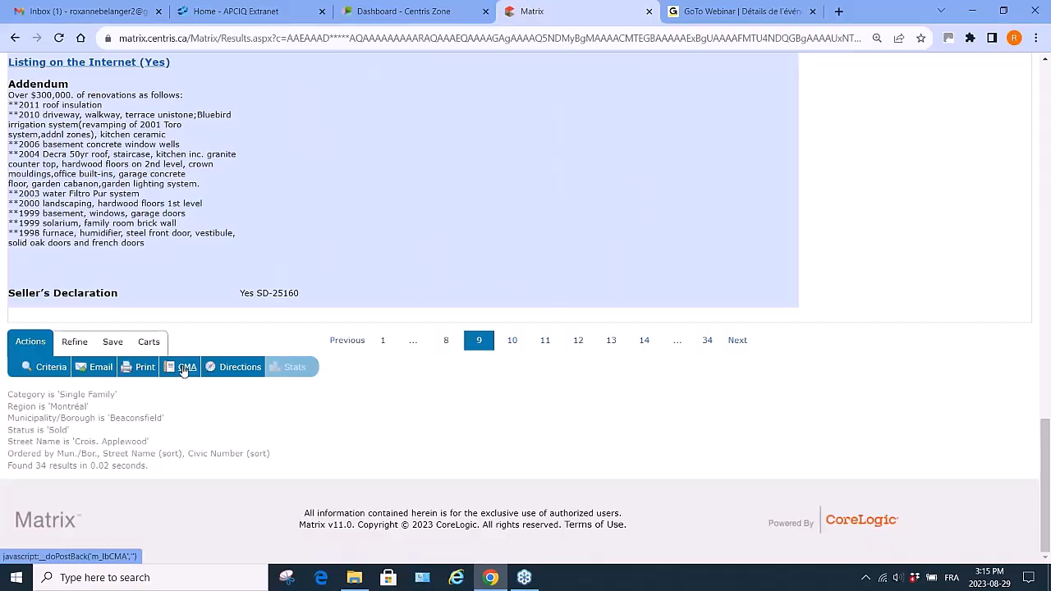
pyautogui.scroll(7, 333, 192)
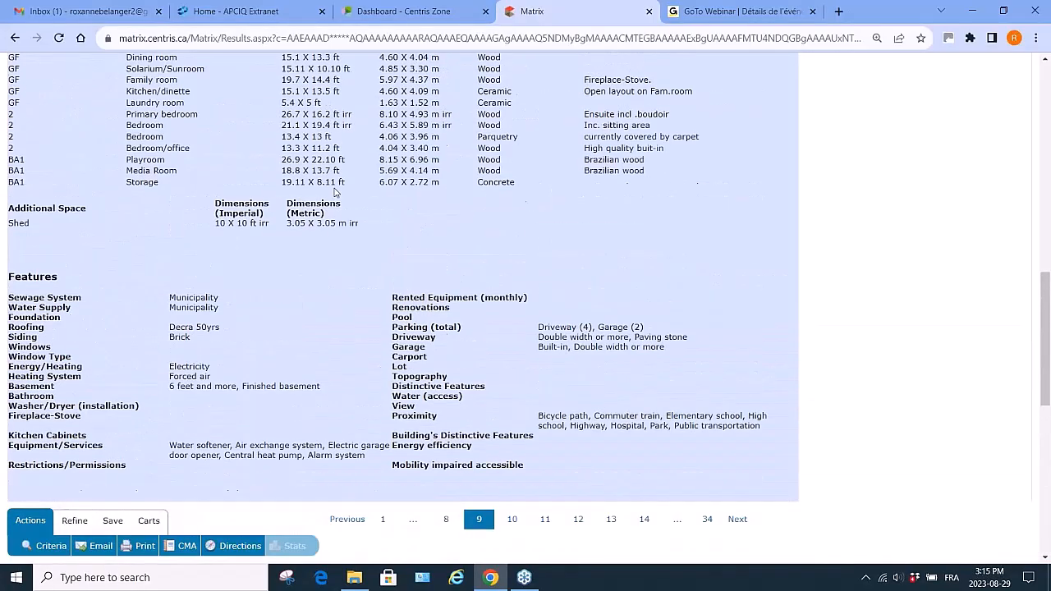
pyautogui.scroll(5, 334, 192)
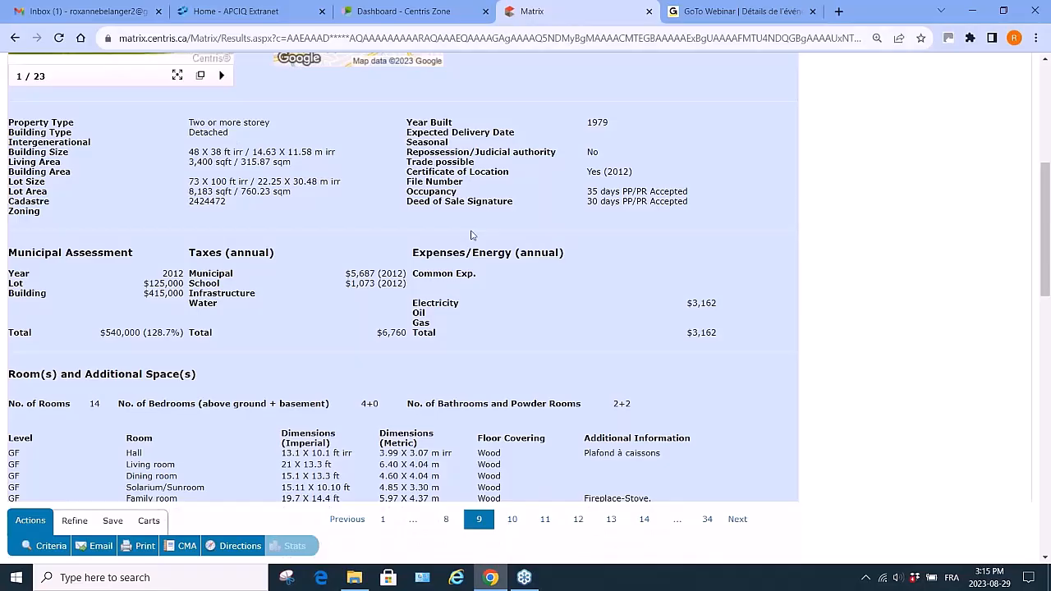
pyautogui.scroll(2, 473, 236)
pyautogui.scroll(3, 472, 235)
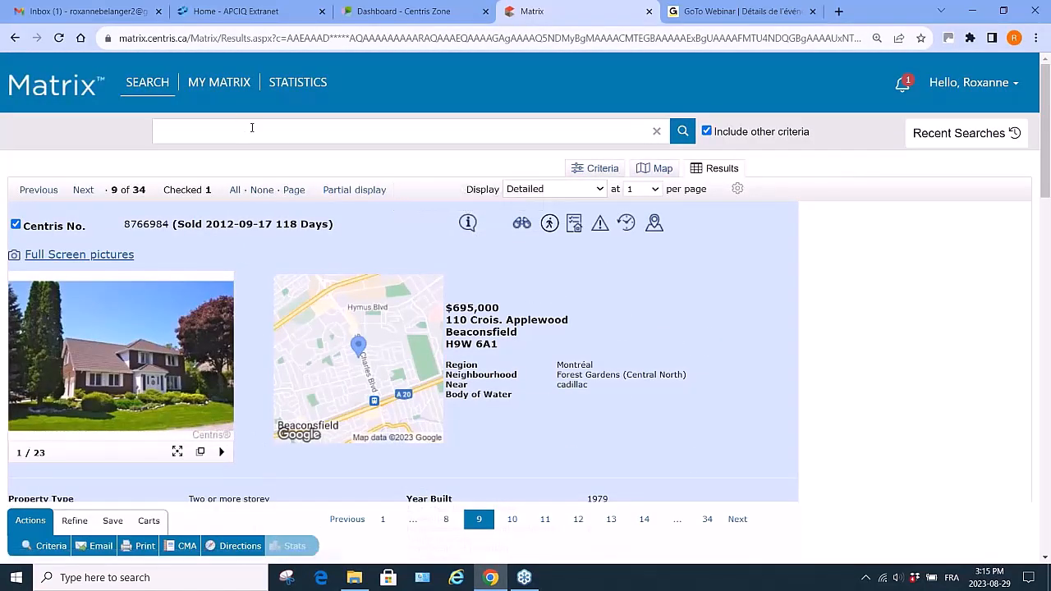
# - Switch to the Centris Zone tab, open Training, and search for Matrix tutorials in English
pyautogui.click(426, 14)
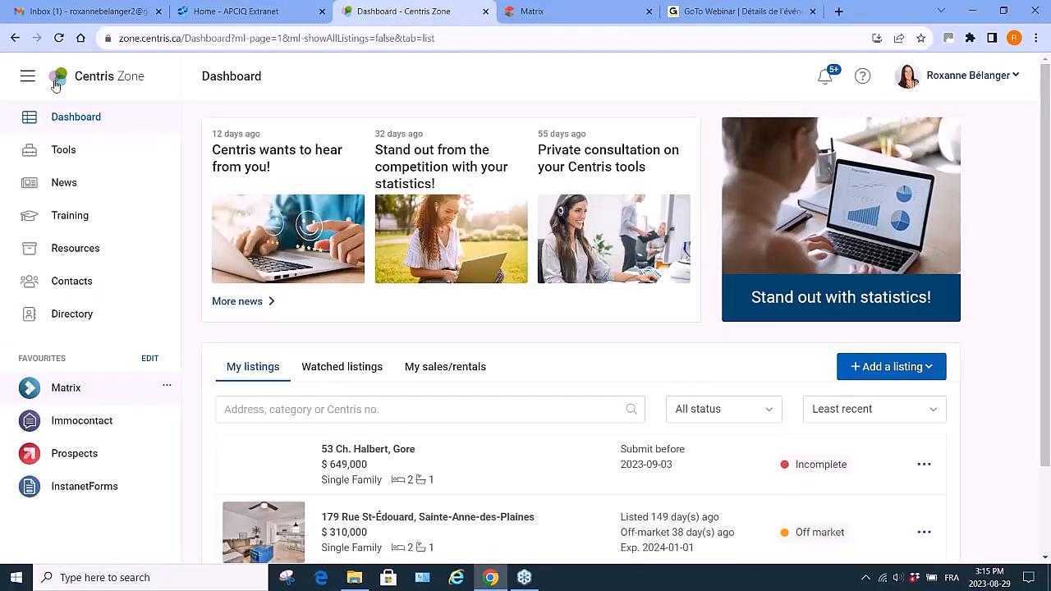
pyautogui.click(70, 215)
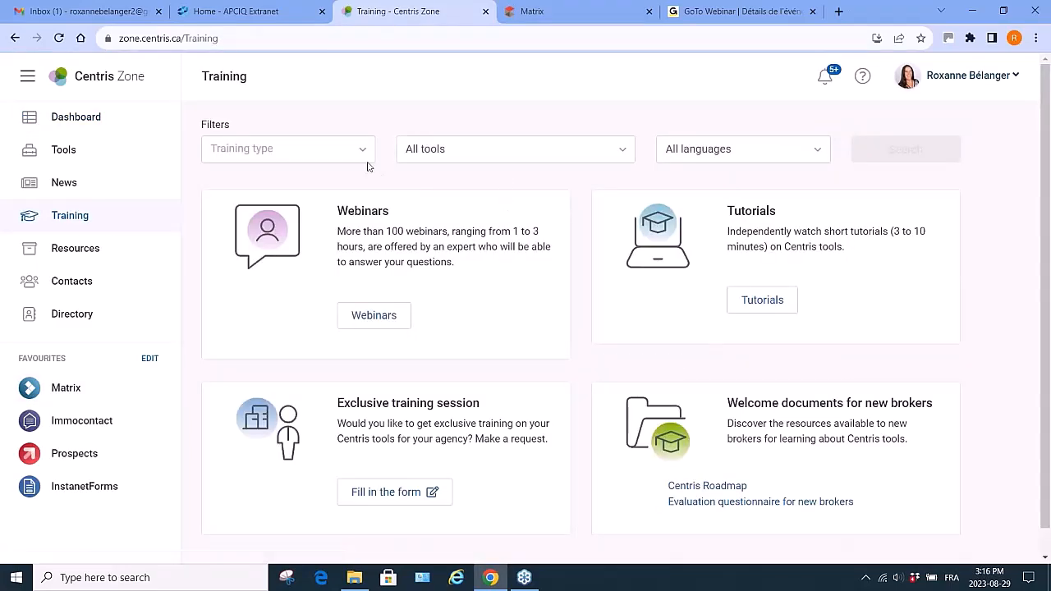
pyautogui.click(366, 154)
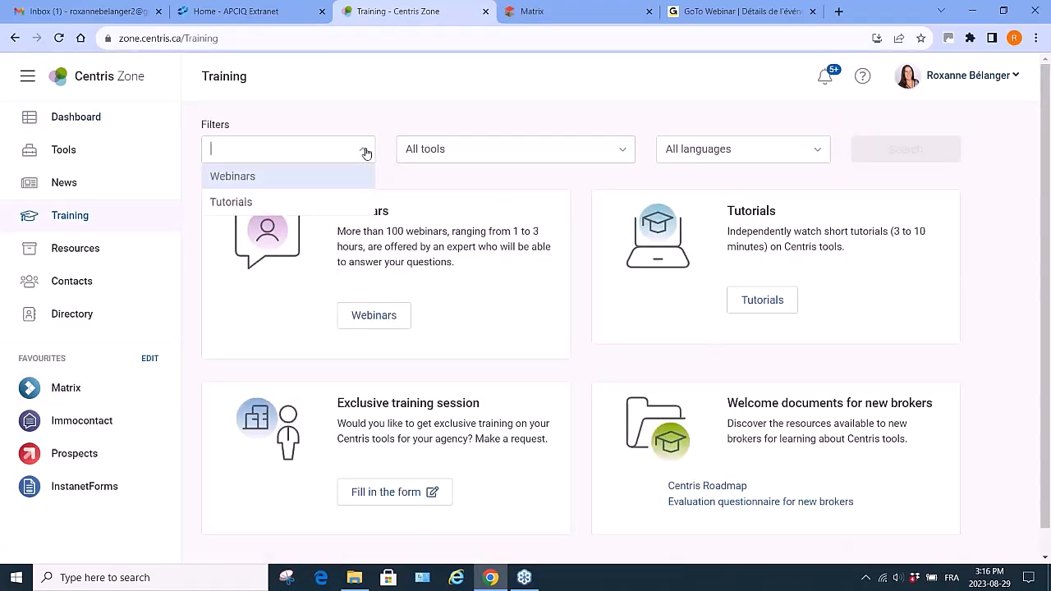
pyautogui.click(343, 202)
pyautogui.click(624, 153)
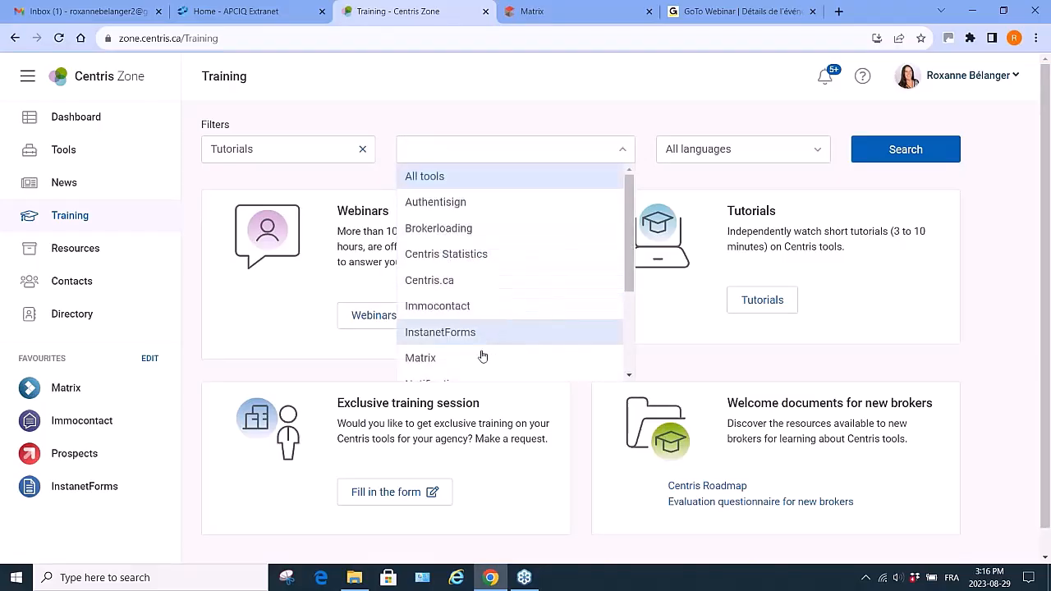
pyautogui.click(483, 359)
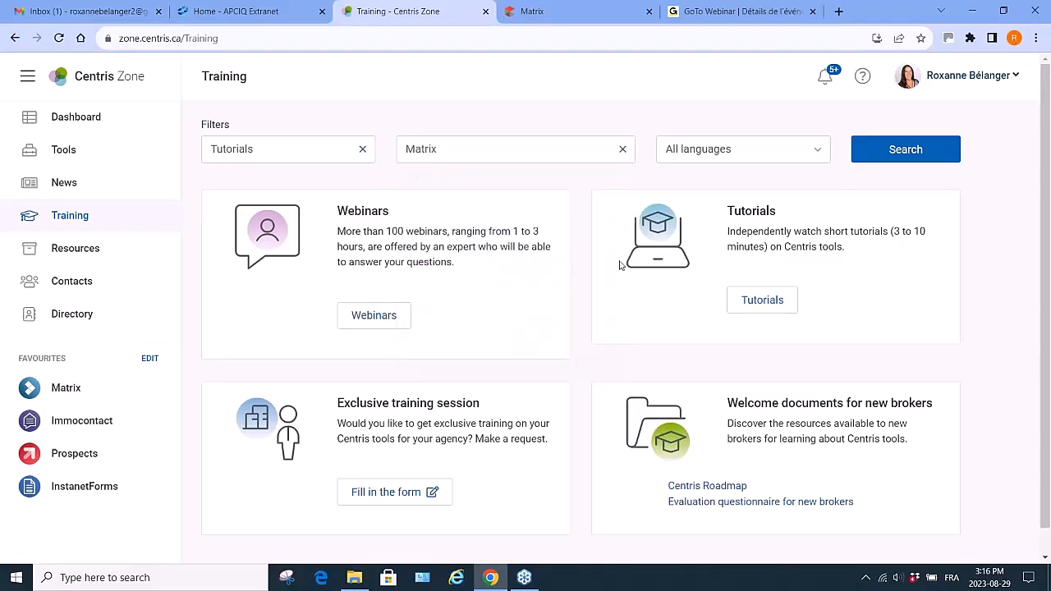
pyautogui.click(817, 151)
pyautogui.click(725, 203)
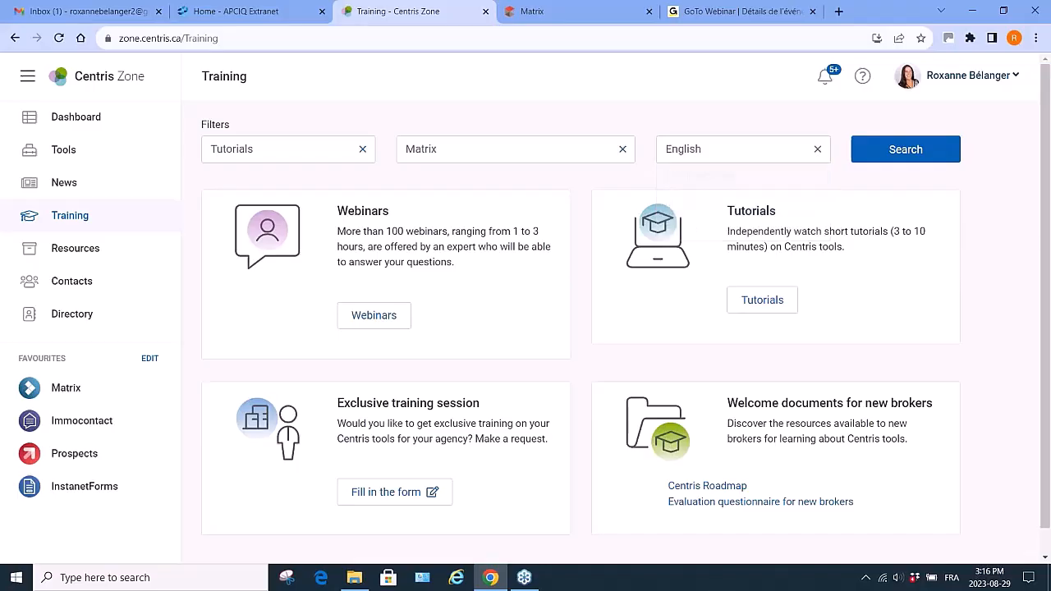
pyautogui.click(924, 152)
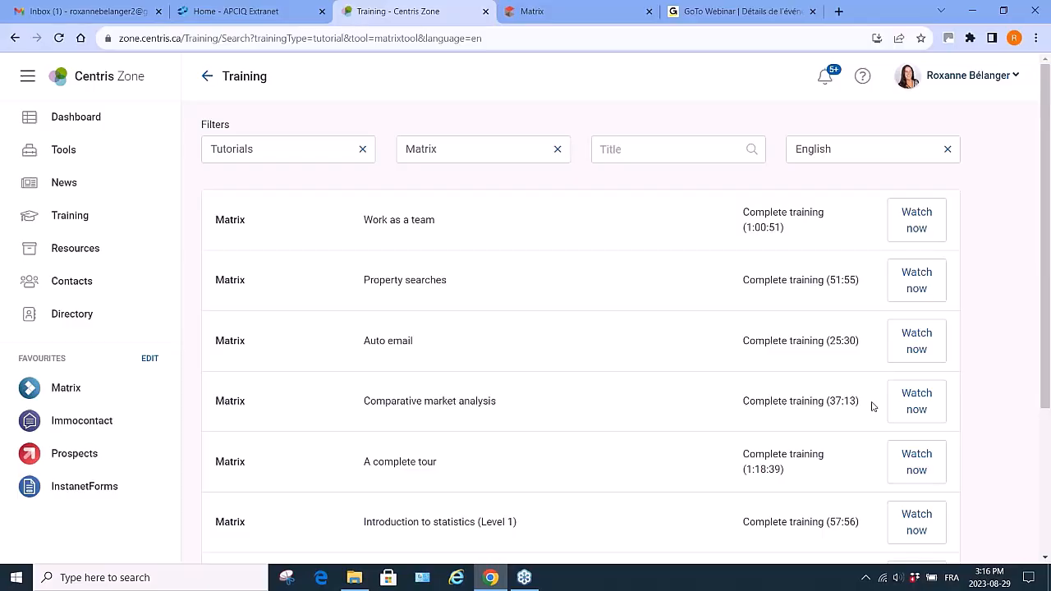
# - Browse the list of Matrix training tutorials, loading more results
pyautogui.scroll(-1, 873, 407)
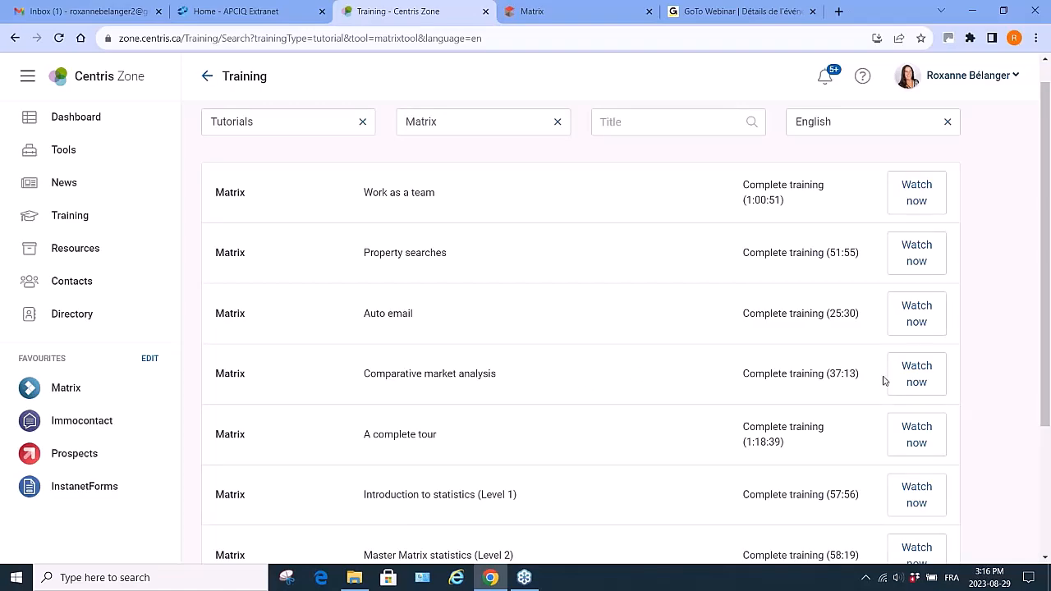
pyautogui.scroll(-3, 883, 380)
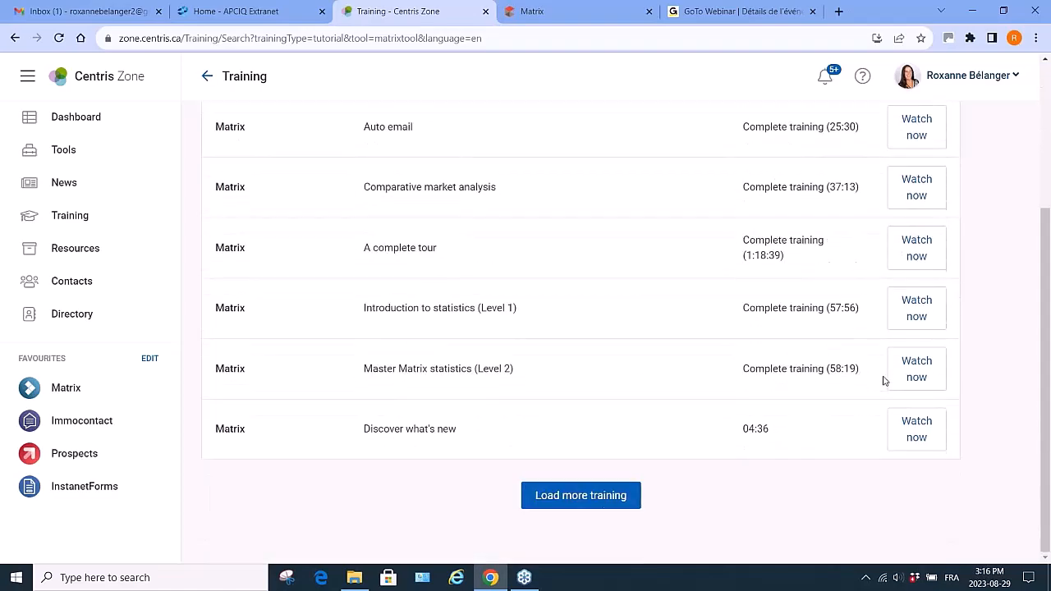
pyautogui.click(575, 496)
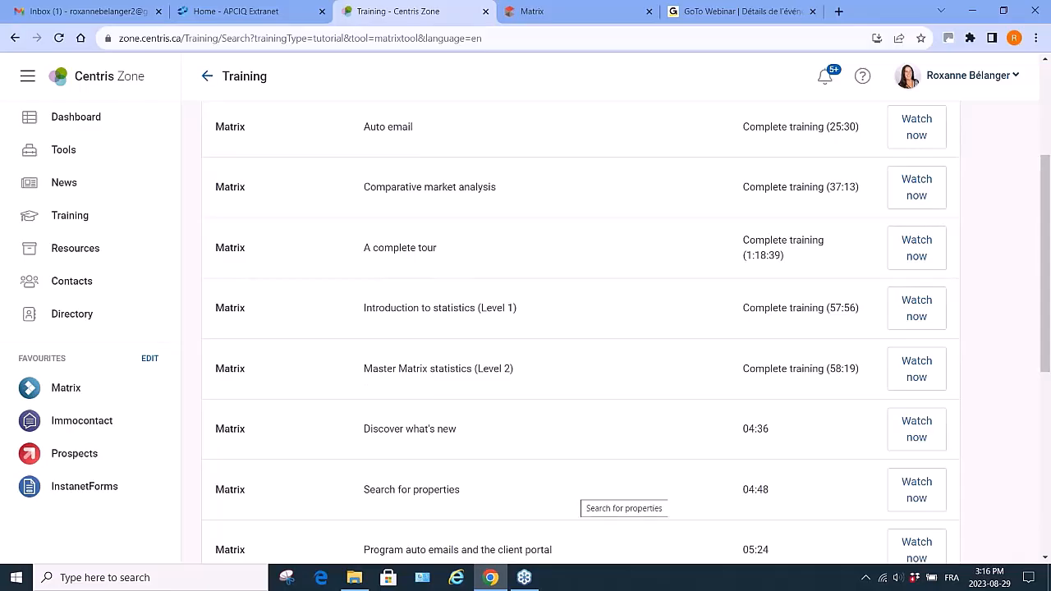
pyautogui.scroll(-1, 624, 507)
pyautogui.scroll(-2, 580, 333)
pyautogui.scroll(-3, 471, 476)
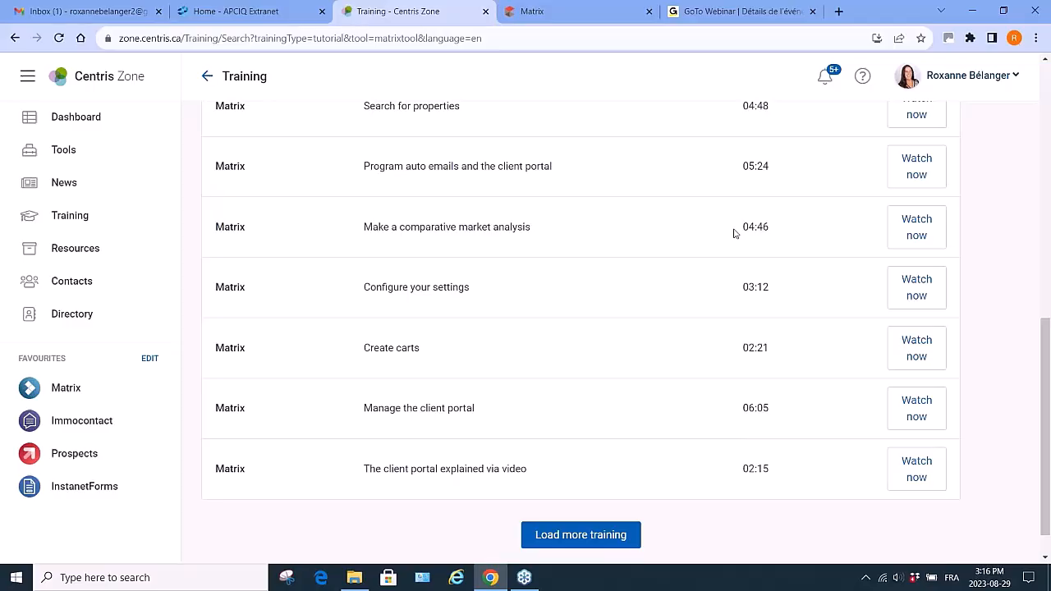
pyautogui.scroll(5, 734, 233)
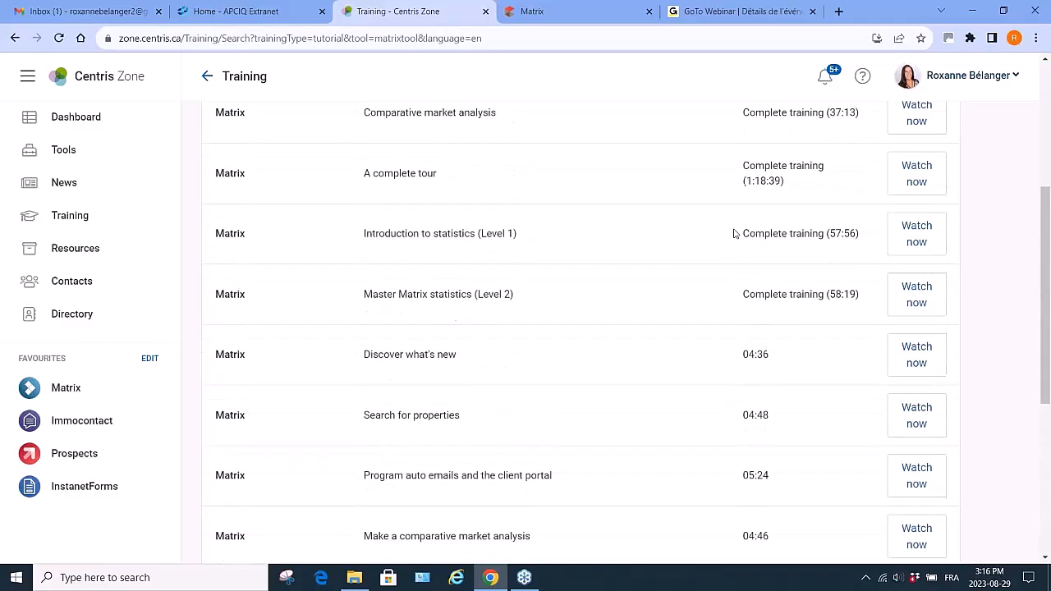